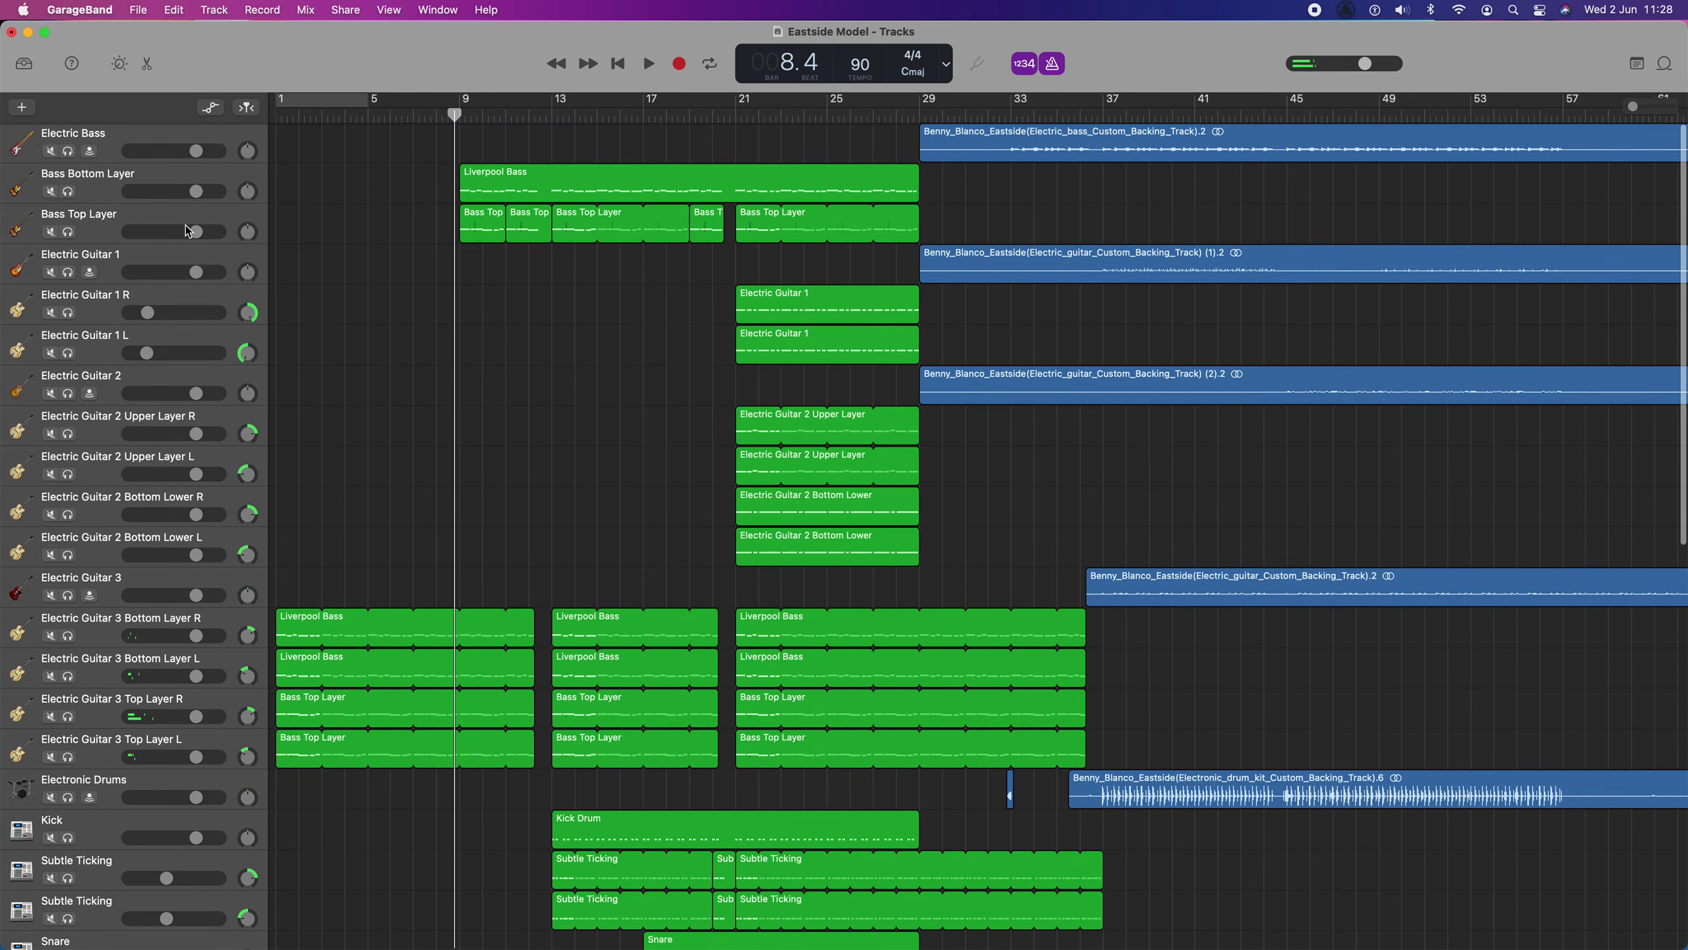
# Set the volume of all four Electric Guitar 3 layer tracks to -6 dB and play the song to check the balance.
pyautogui.scroll(-5, 178, 679)
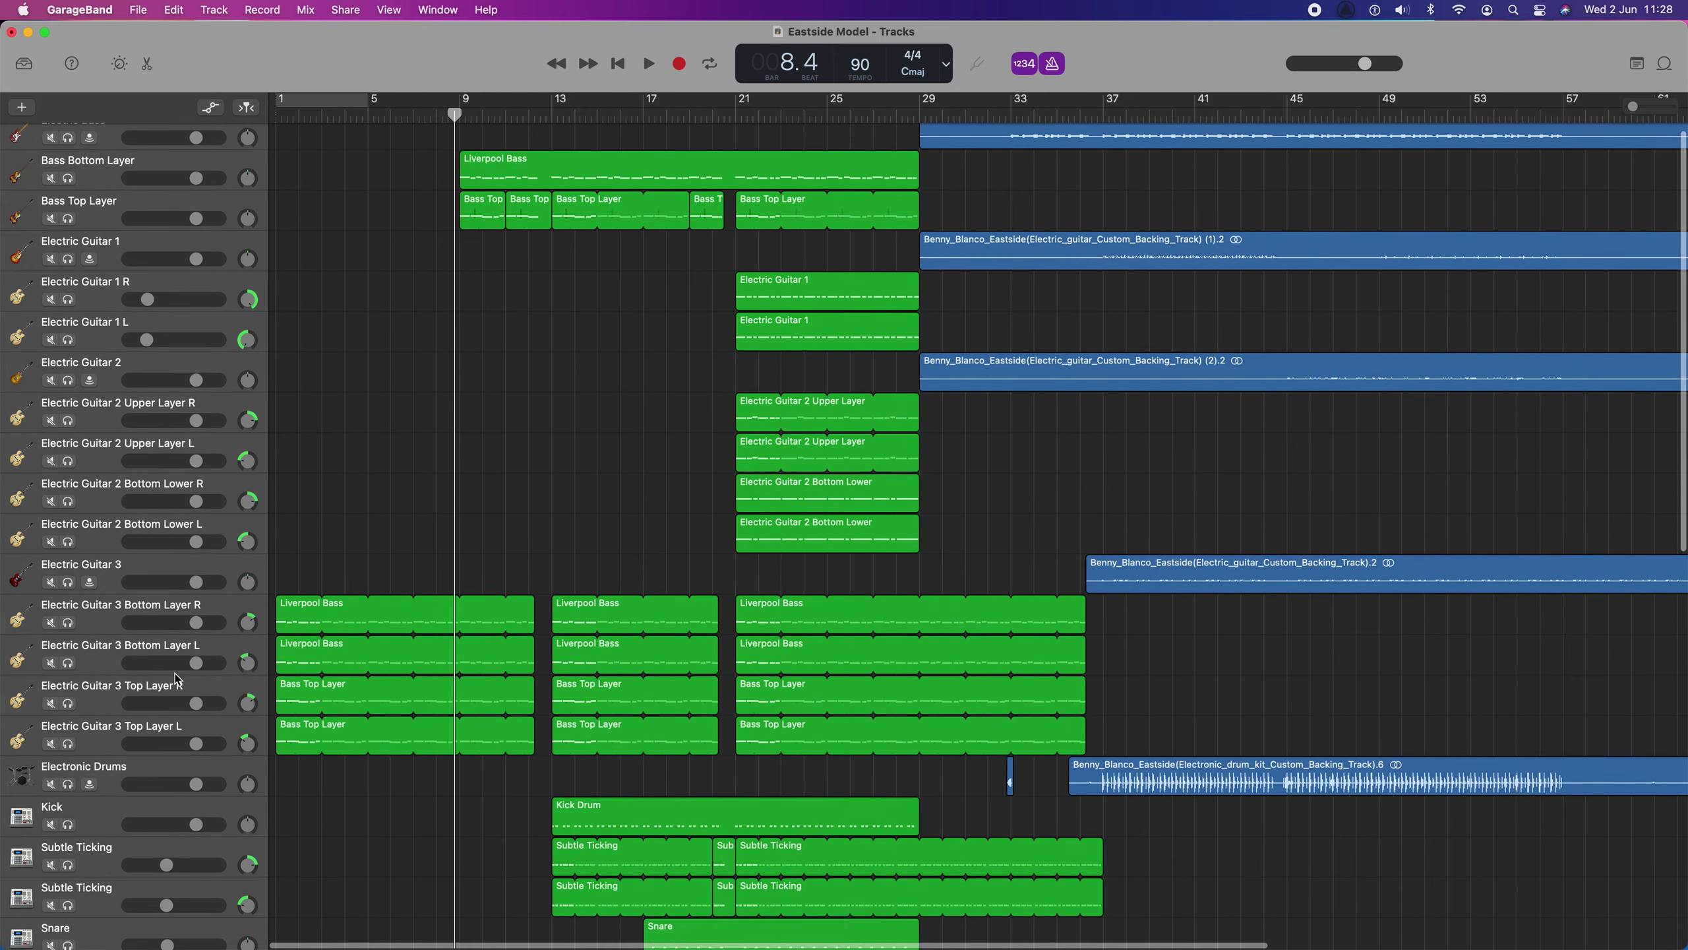
pyautogui.scroll(5, 177, 679)
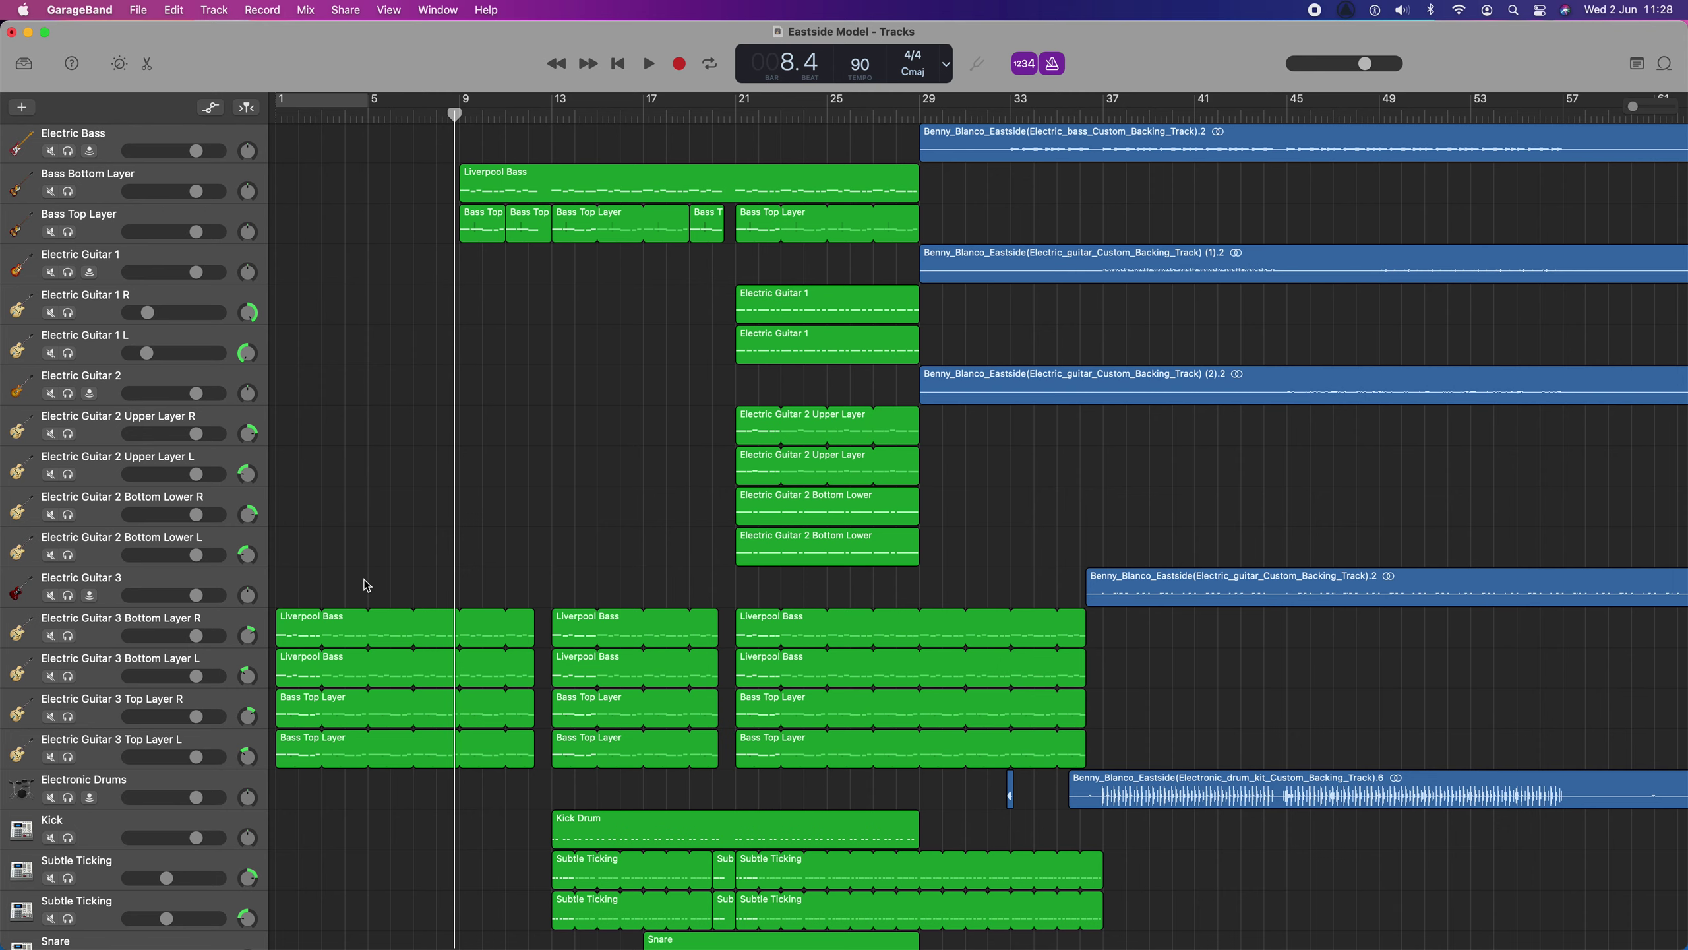
pyautogui.click(196, 637)
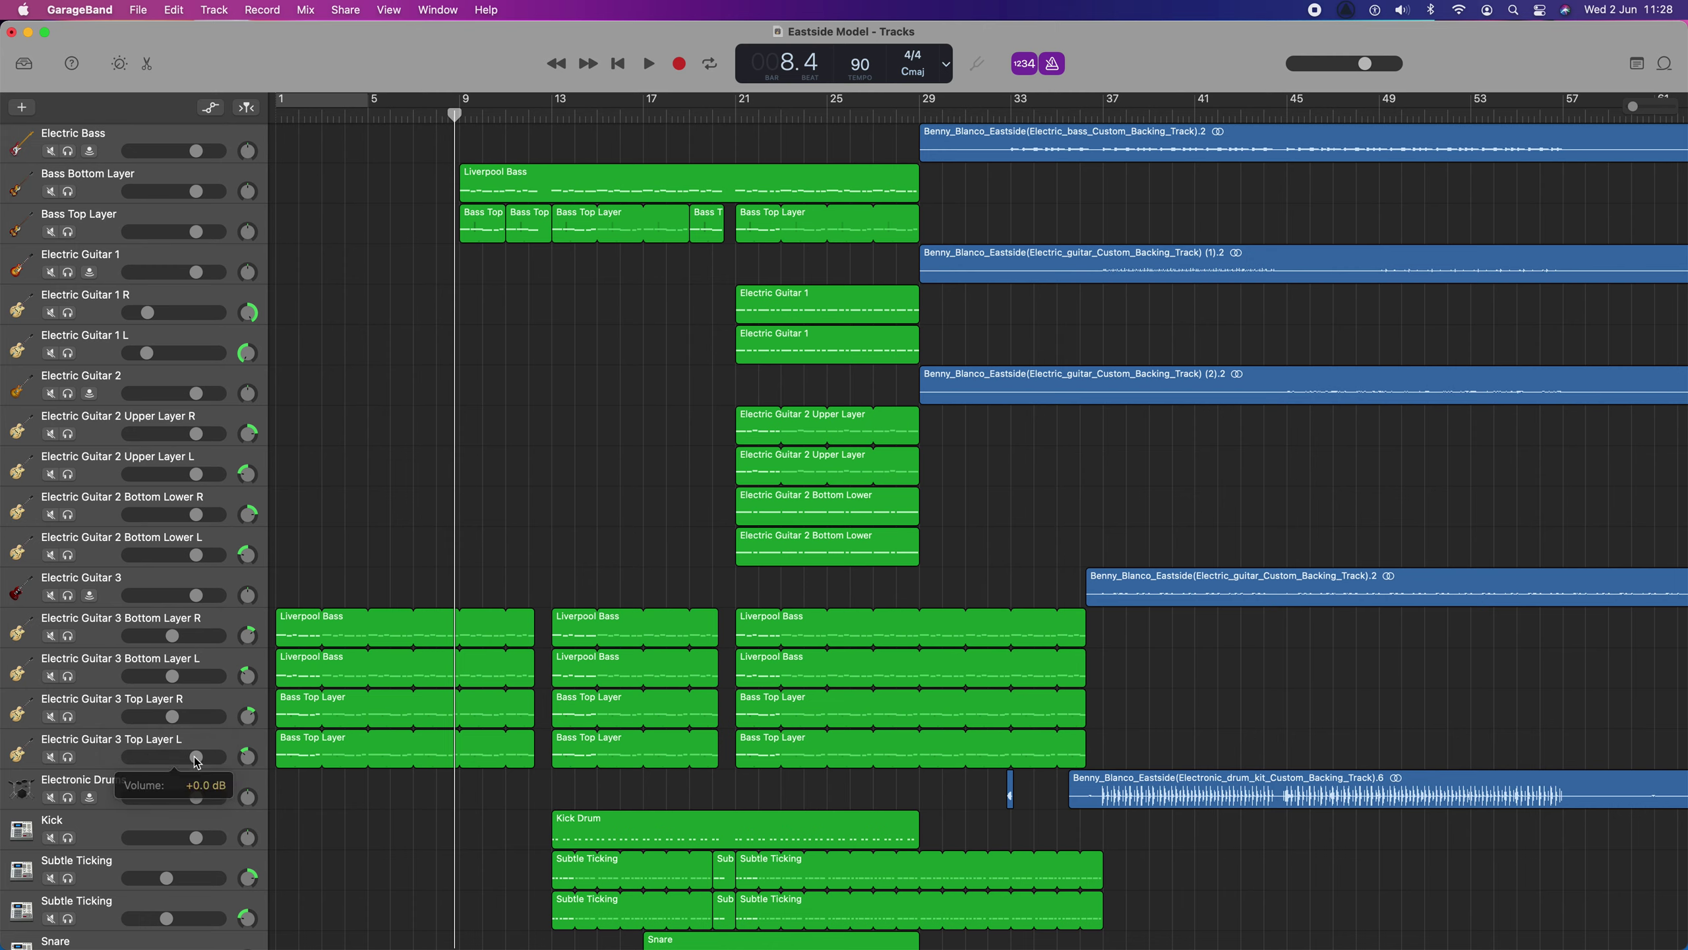
pyautogui.doubleClick(196, 759)
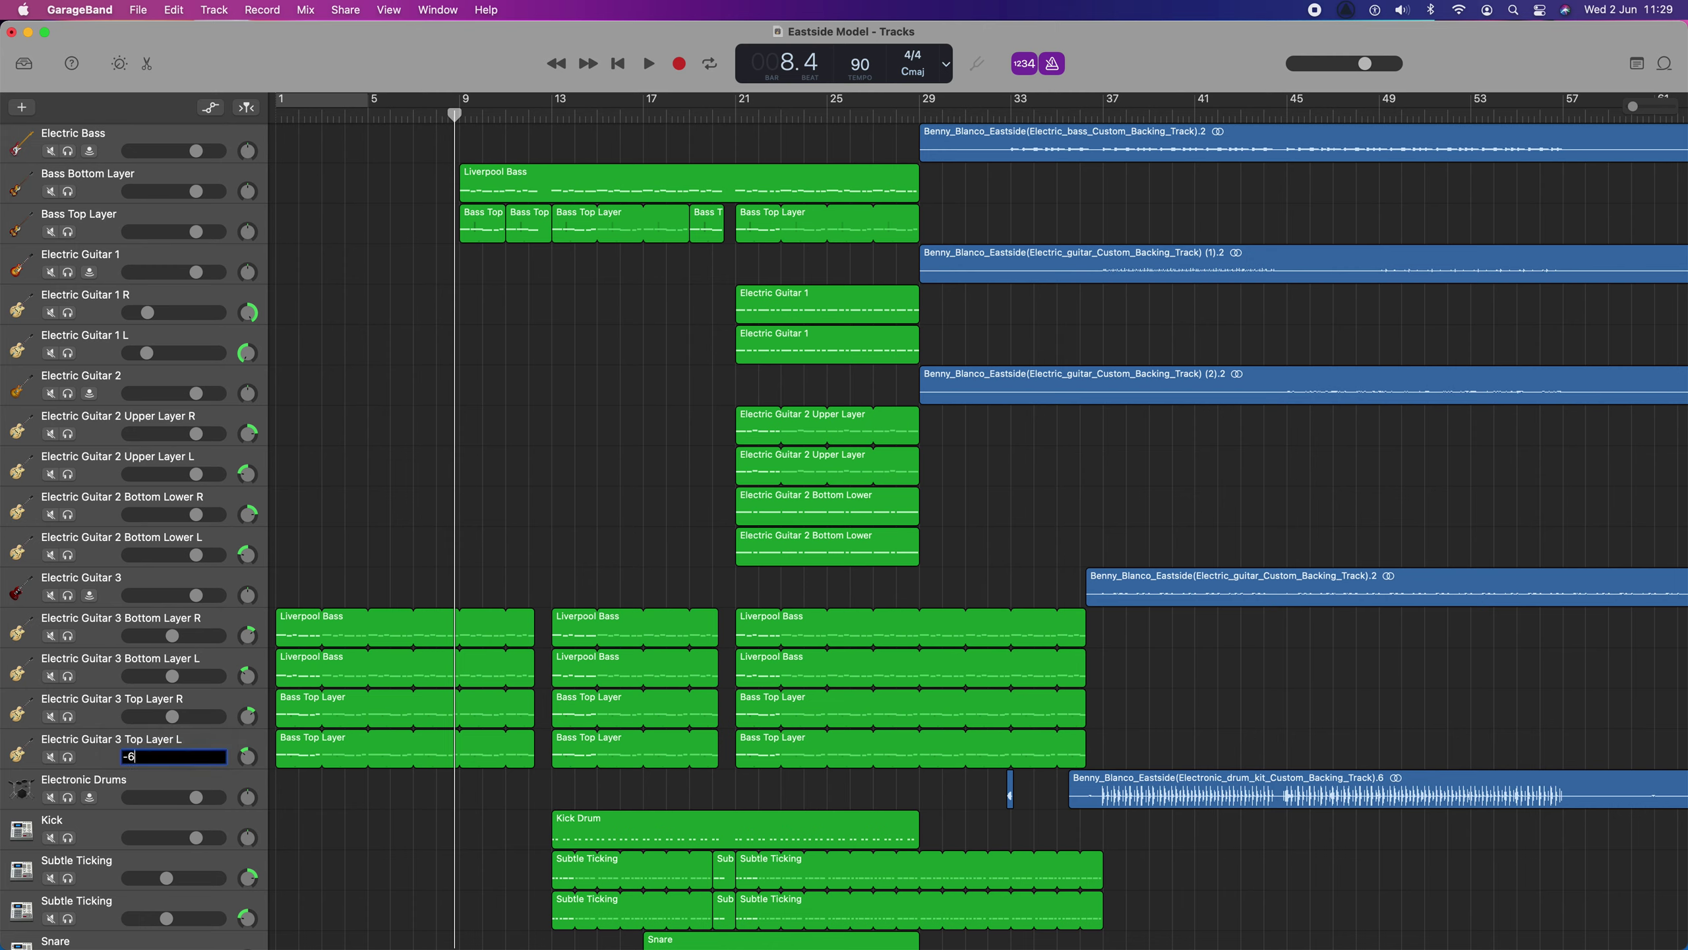
pyautogui.press('Return')
pyautogui.press('space')
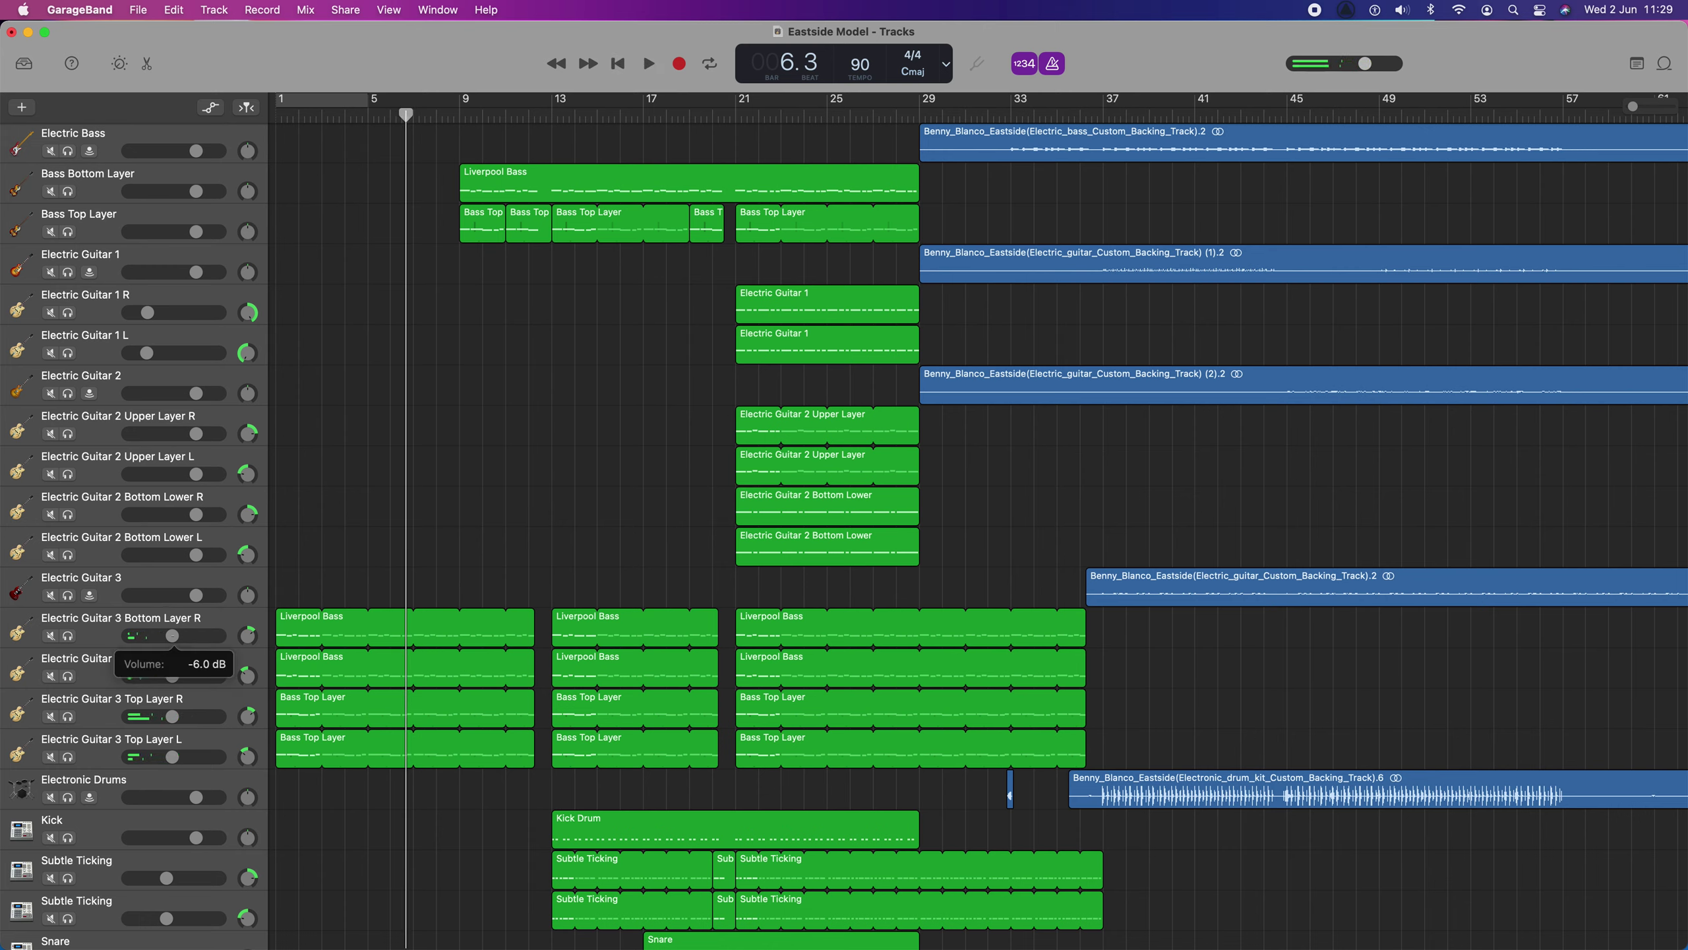
# Lower the volume of all four Electric Guitar 3 Bottom Layer and Top Layer tracks to -10 dB and play the mix.
pyautogui.doubleClick(176, 640)
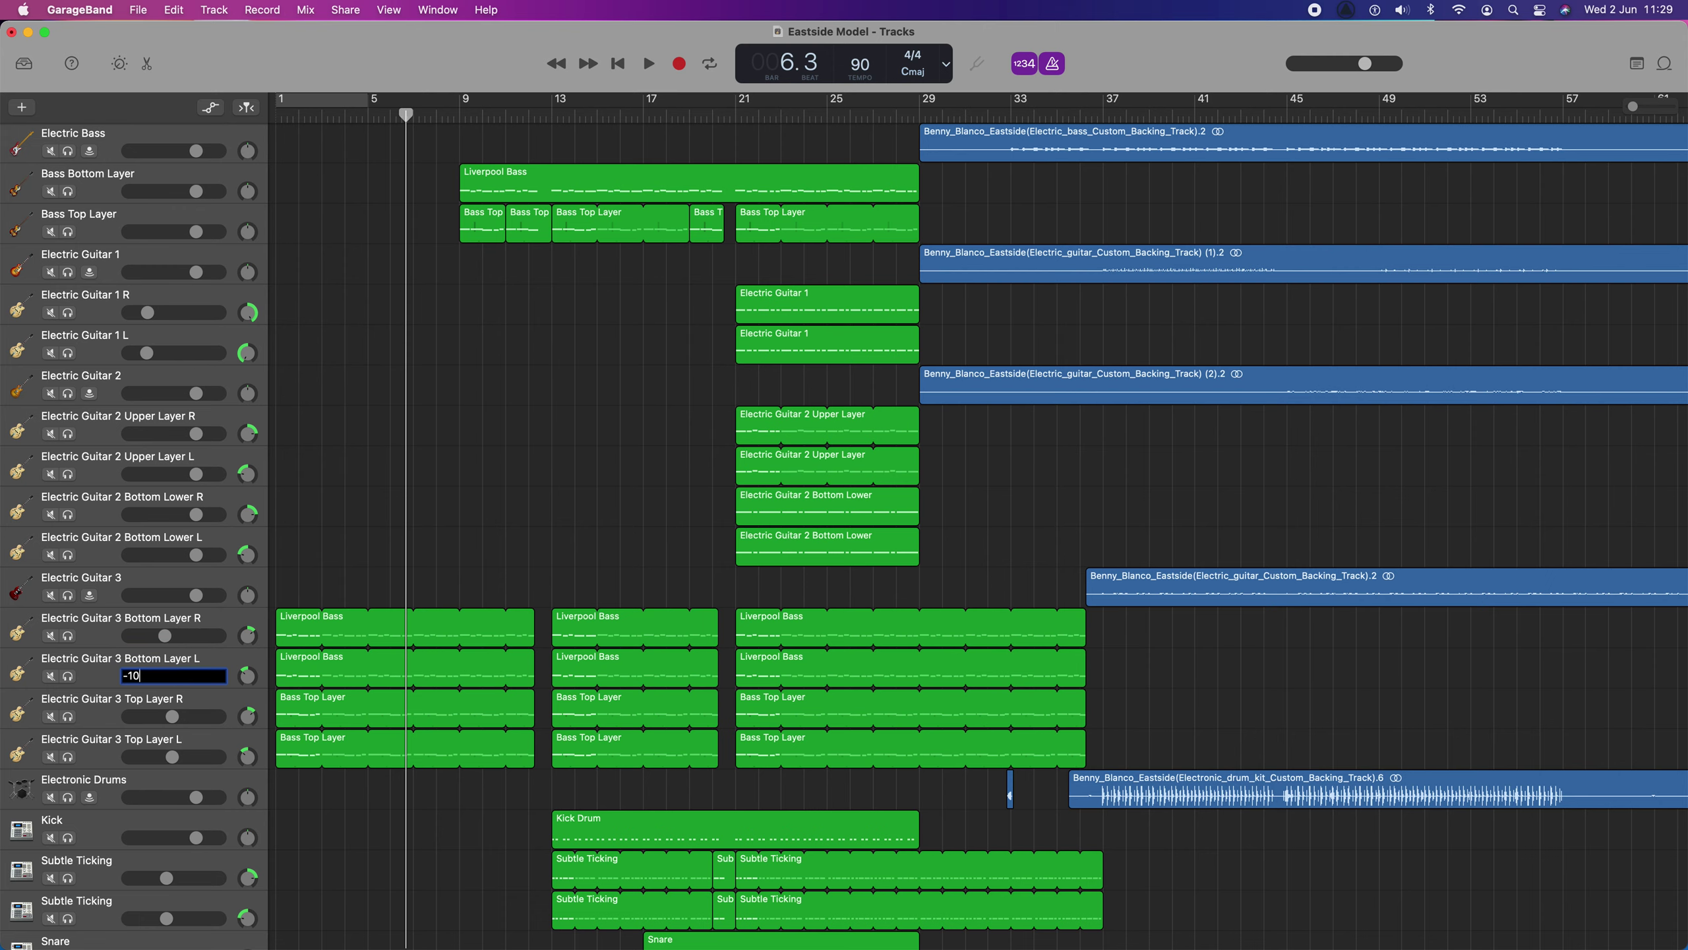
pyautogui.doubleClick(174, 717)
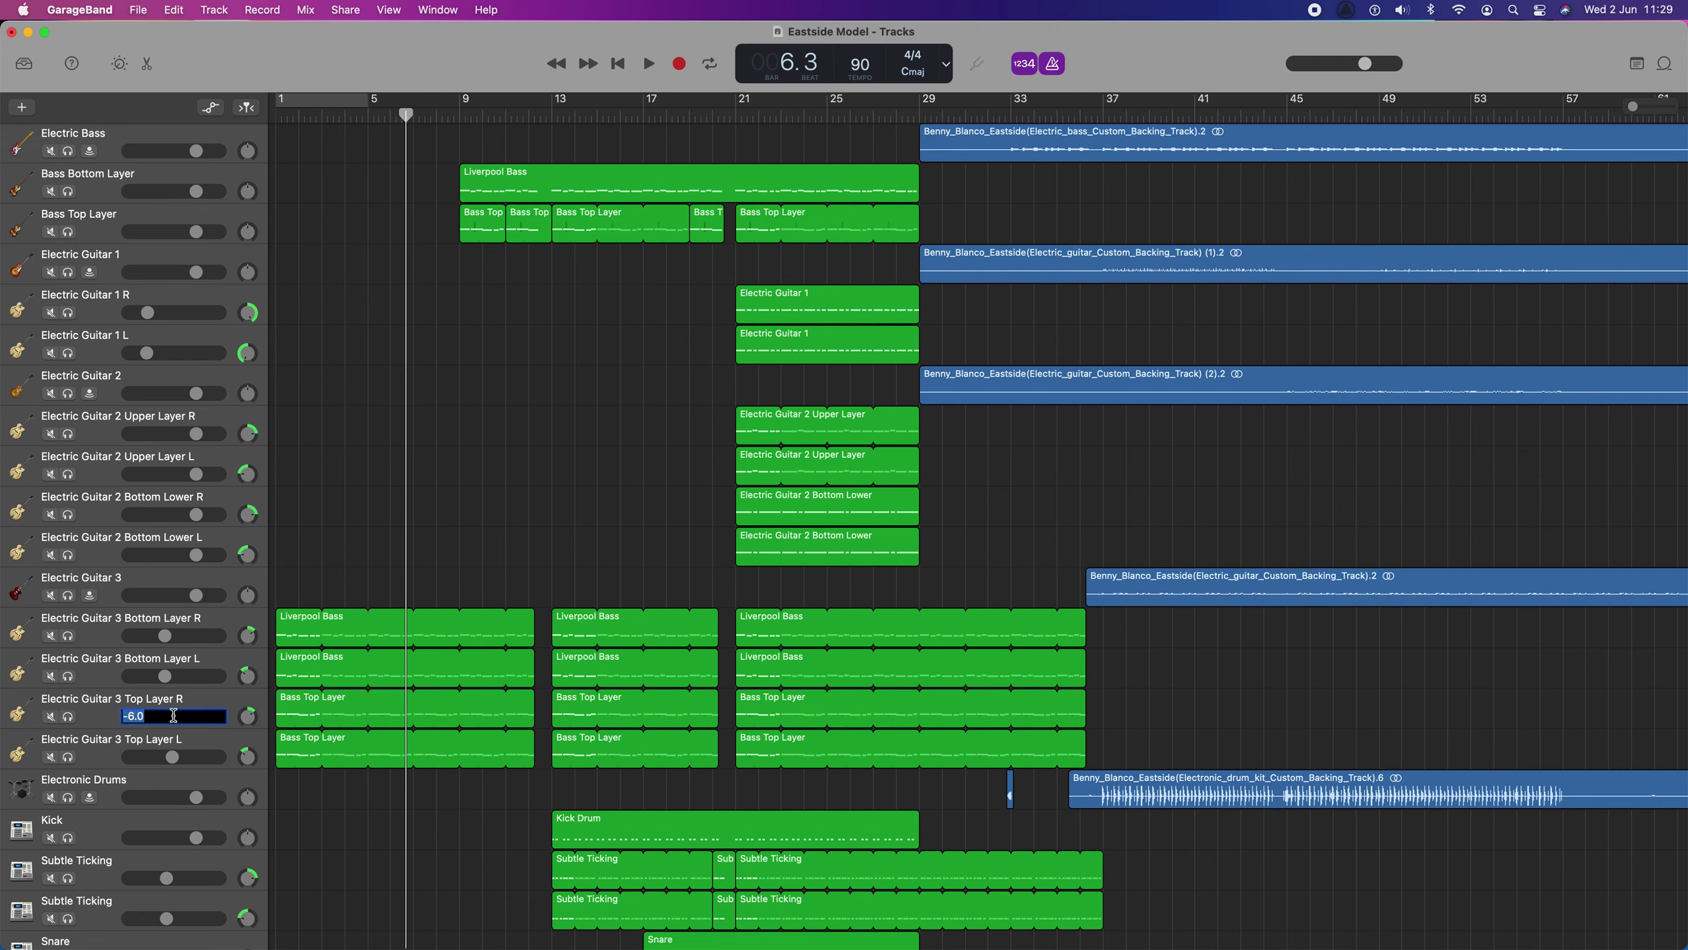
pyautogui.doubleClick(173, 758)
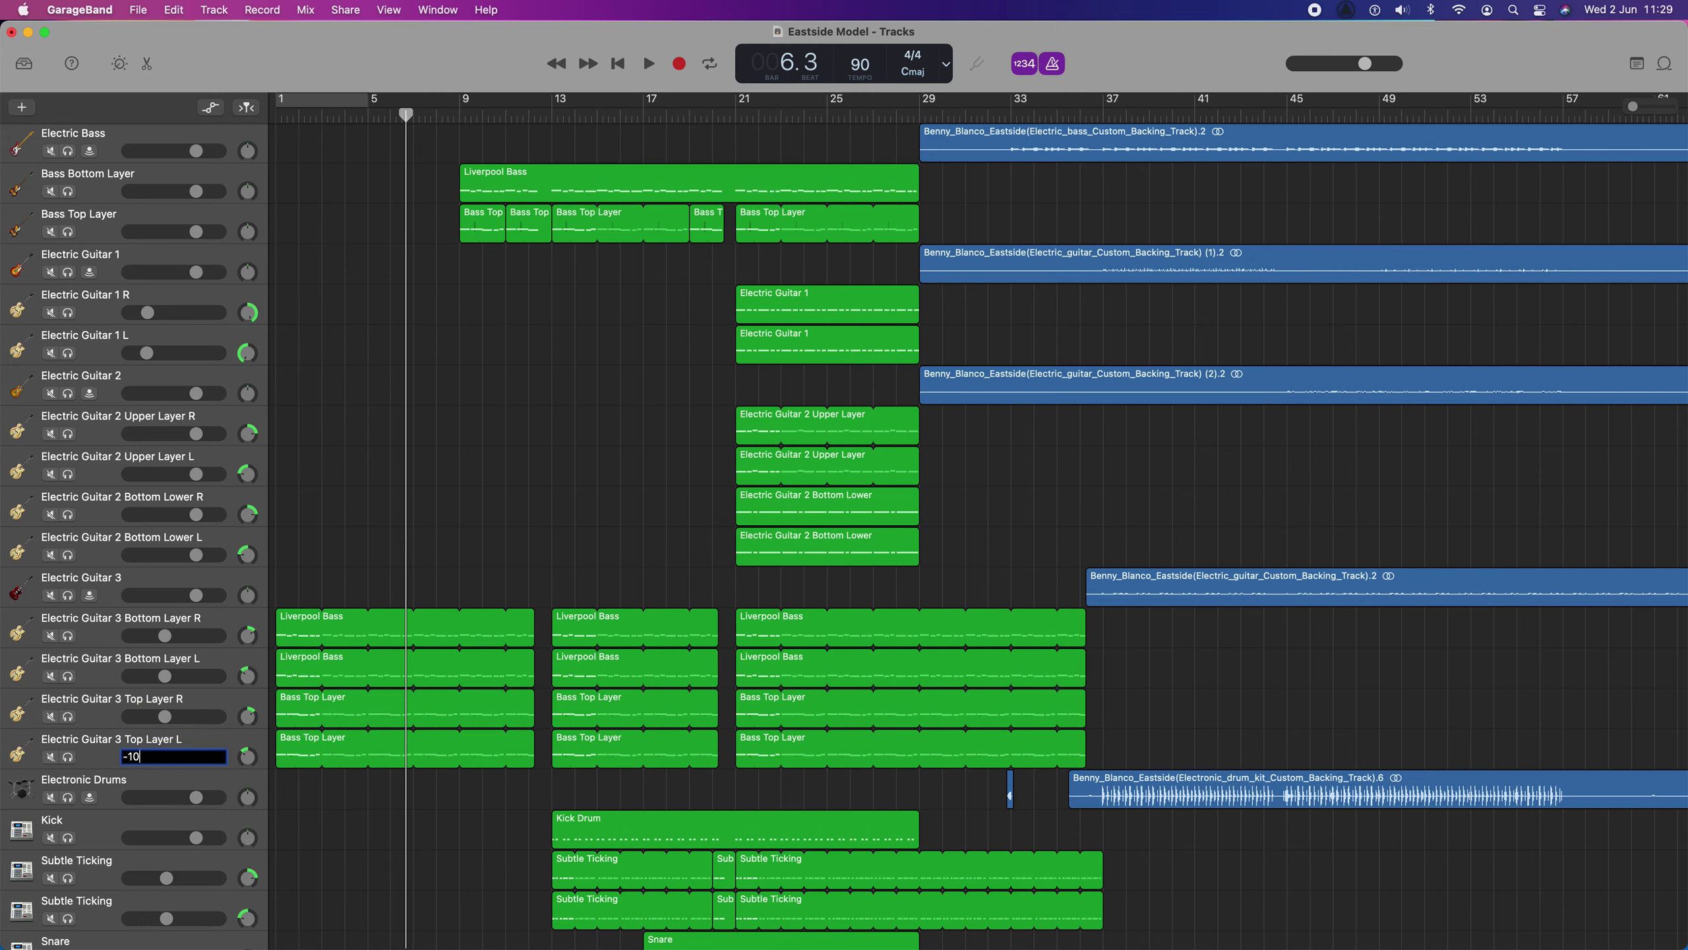
pyautogui.press('Return')
pyautogui.press('space')
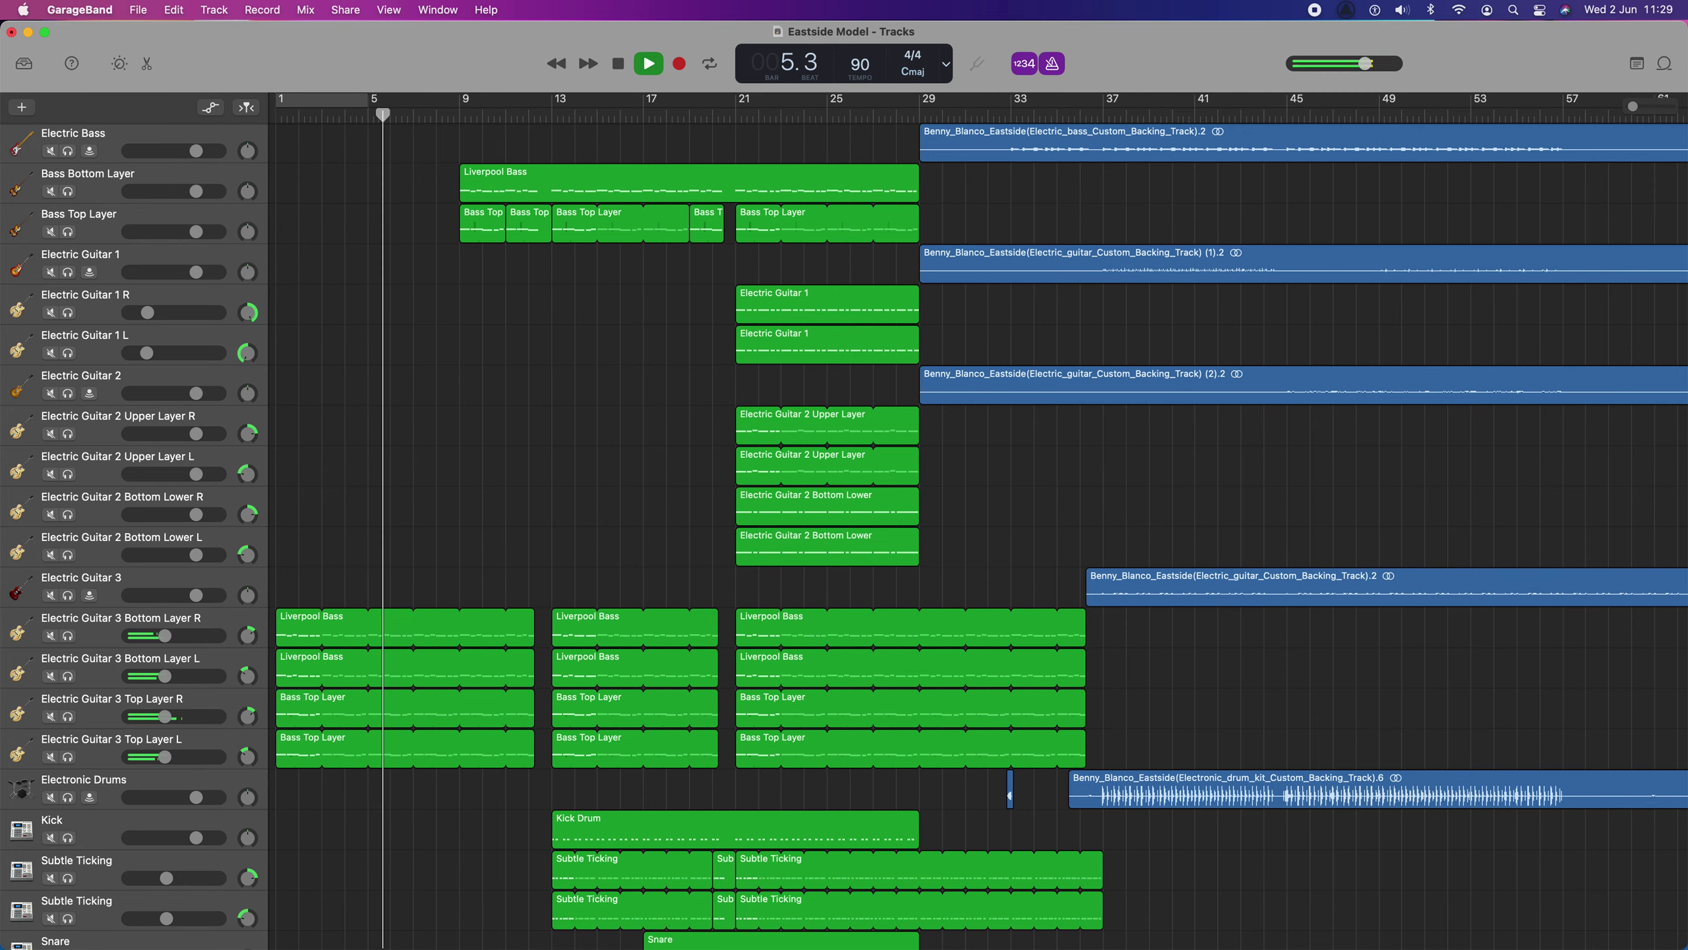
# Raise the Fill track's volume during playback and replay the passage around the fill region.
pyautogui.scroll(-4, 977, 533)
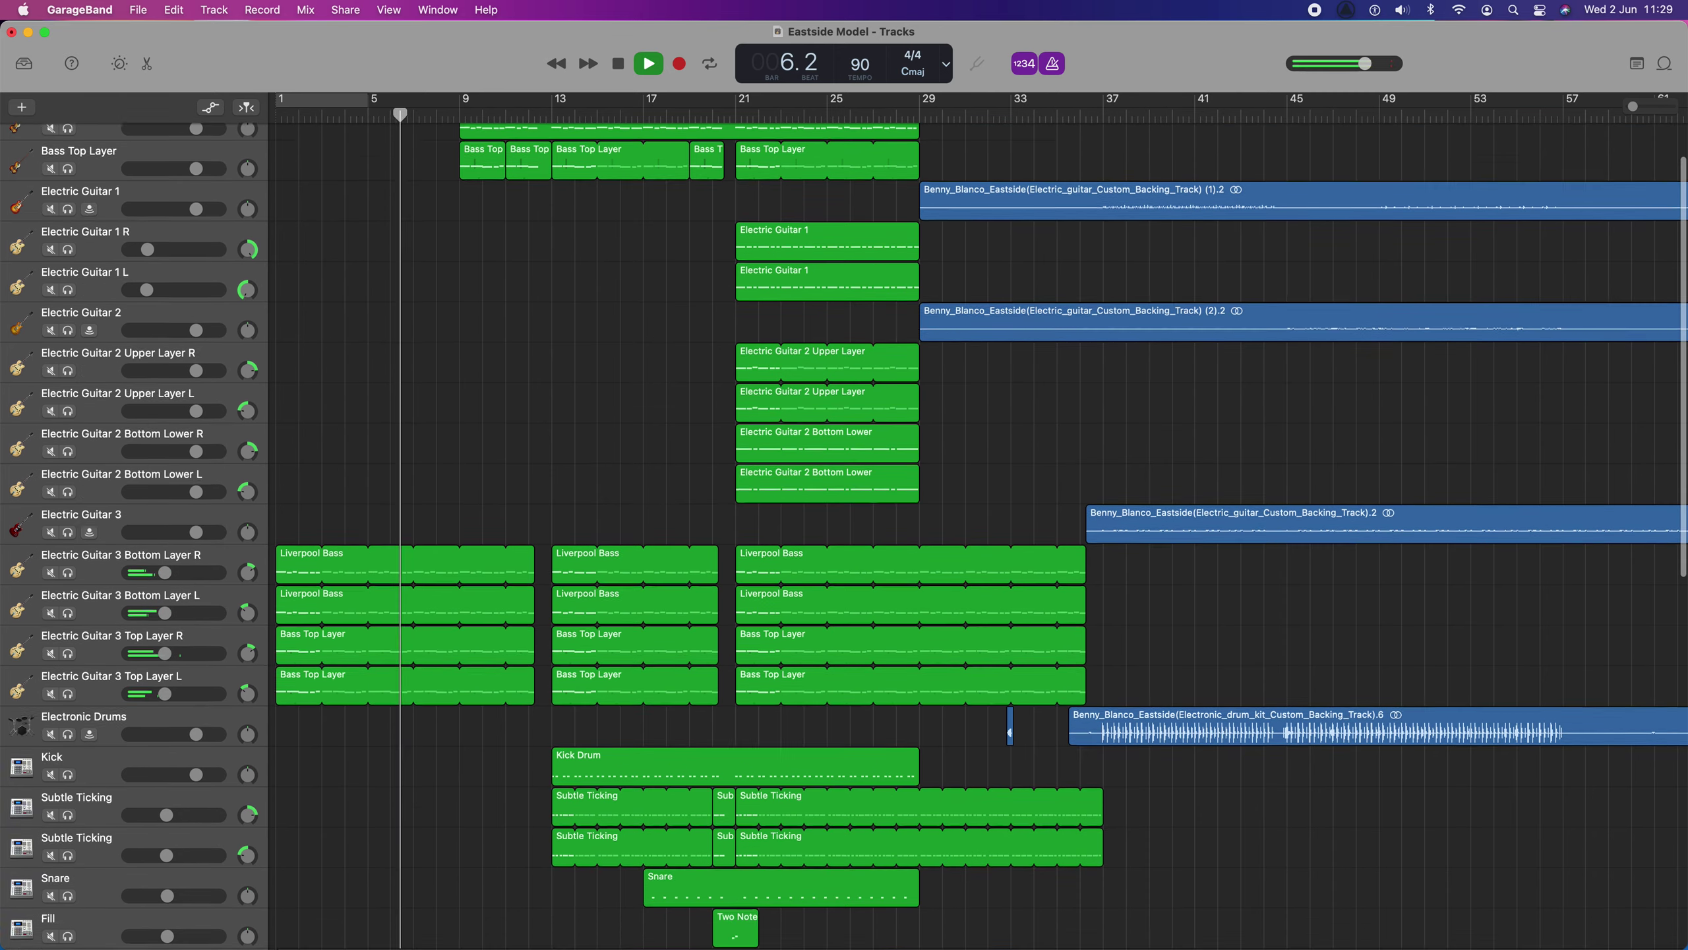
pyautogui.scroll(4, 977, 532)
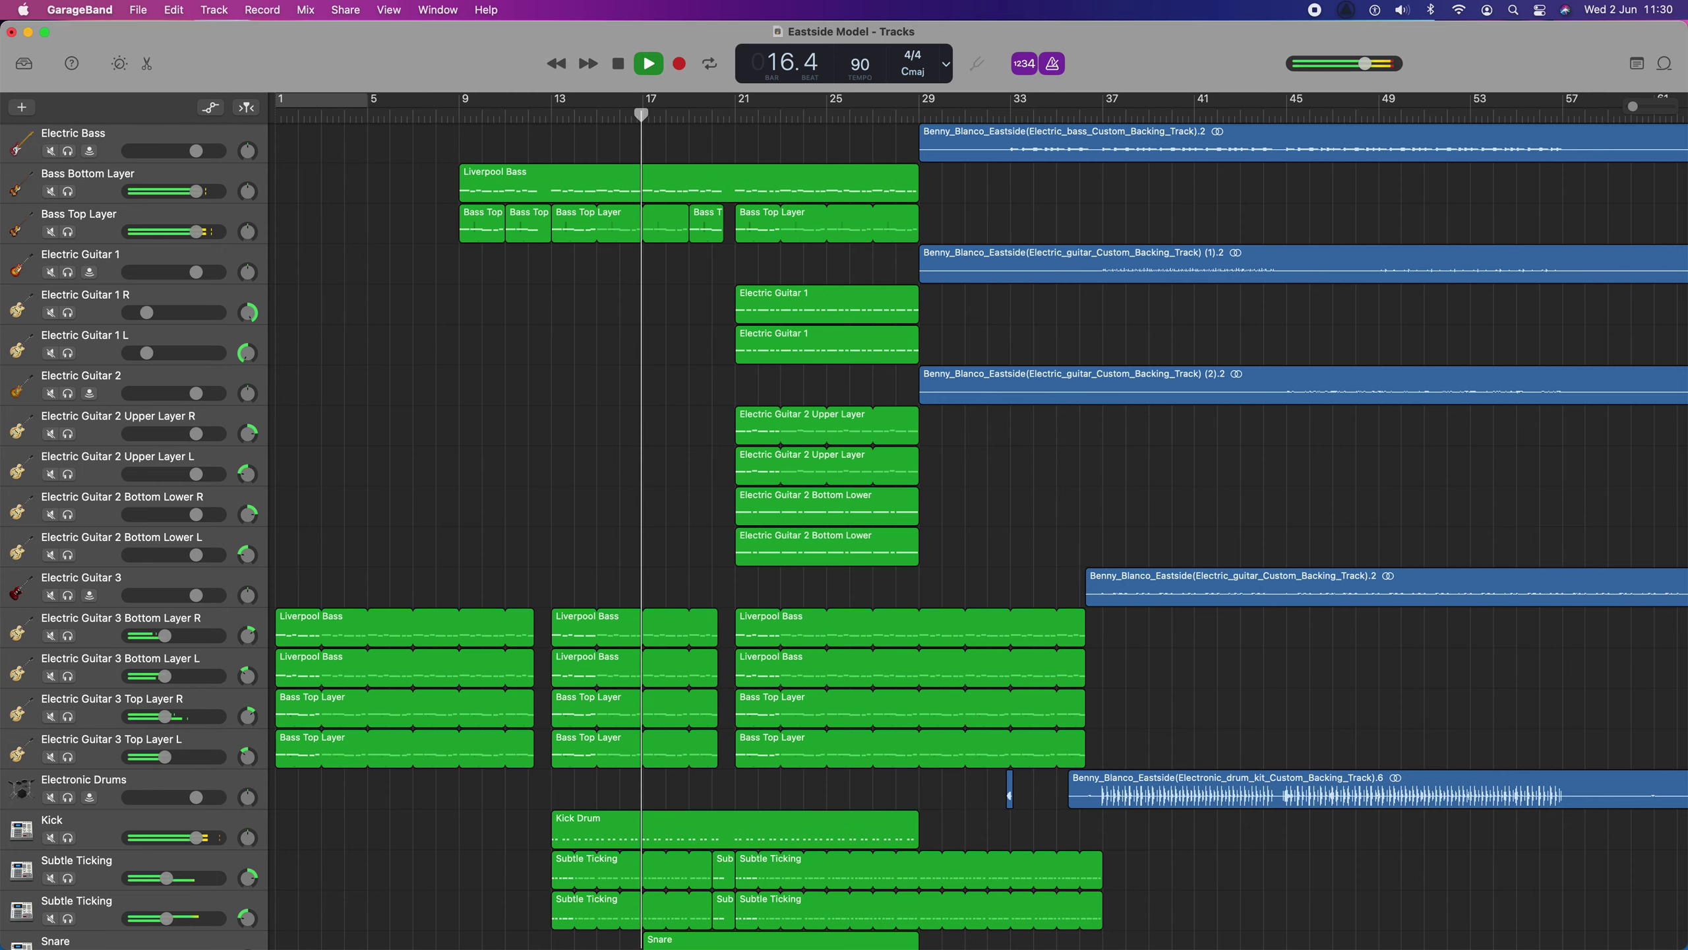
pyautogui.scroll(-4, 977, 532)
pyautogui.scroll(-1, 977, 532)
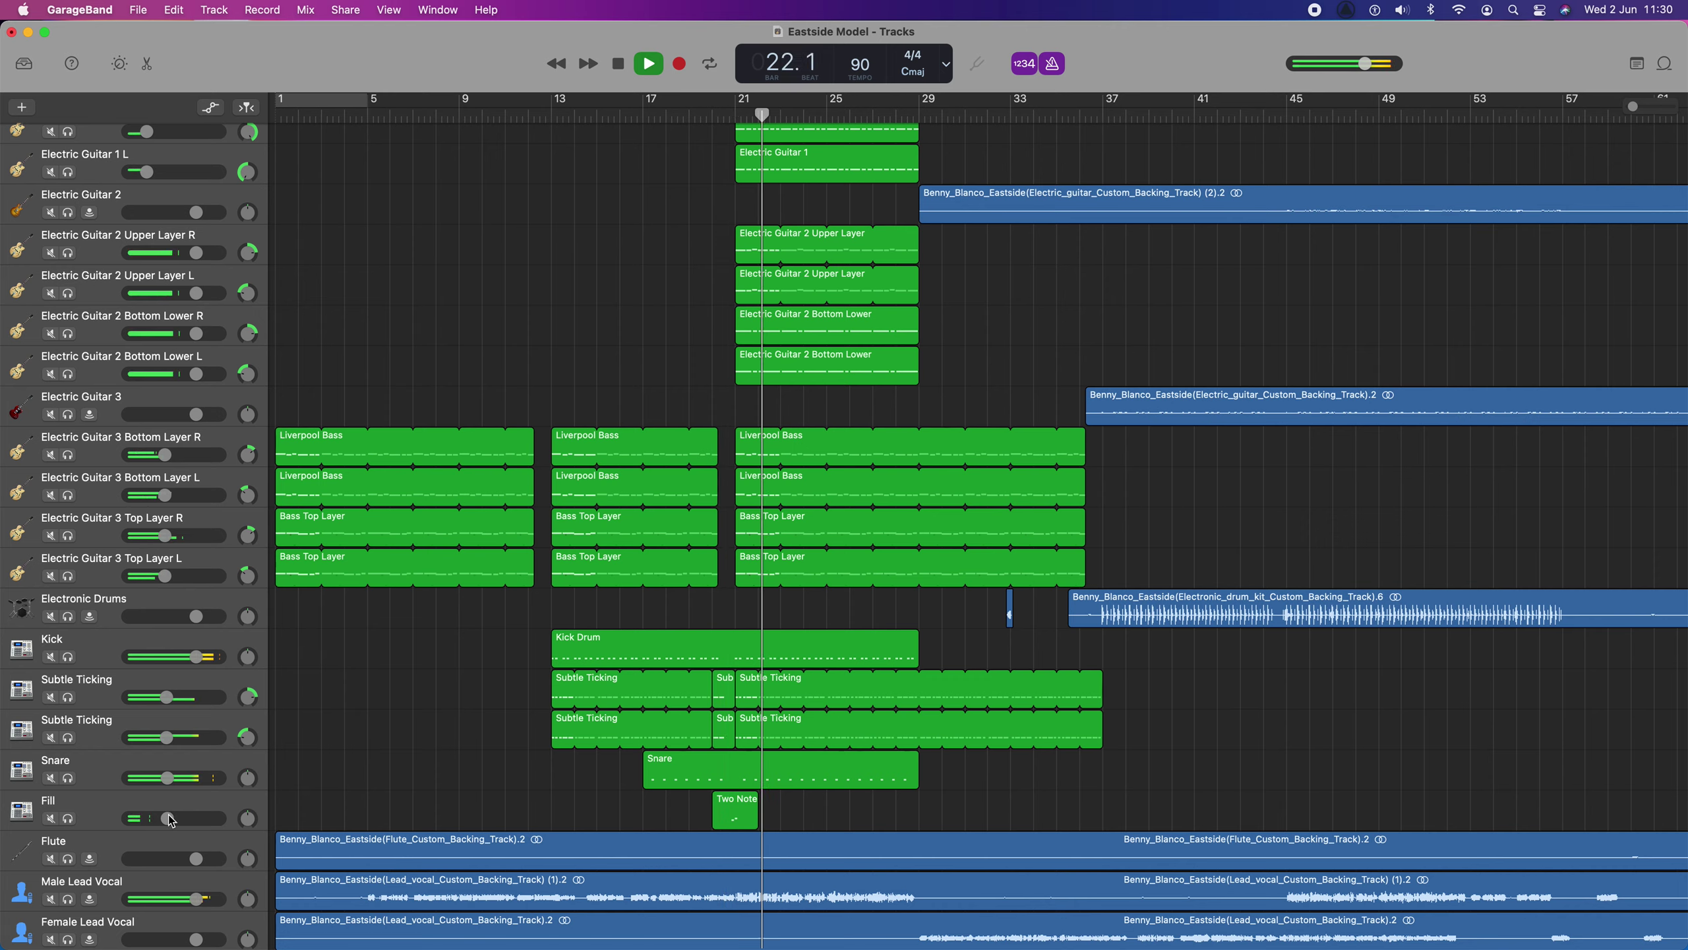
pyautogui.moveTo(167, 818); pyautogui.dragTo(197, 818)
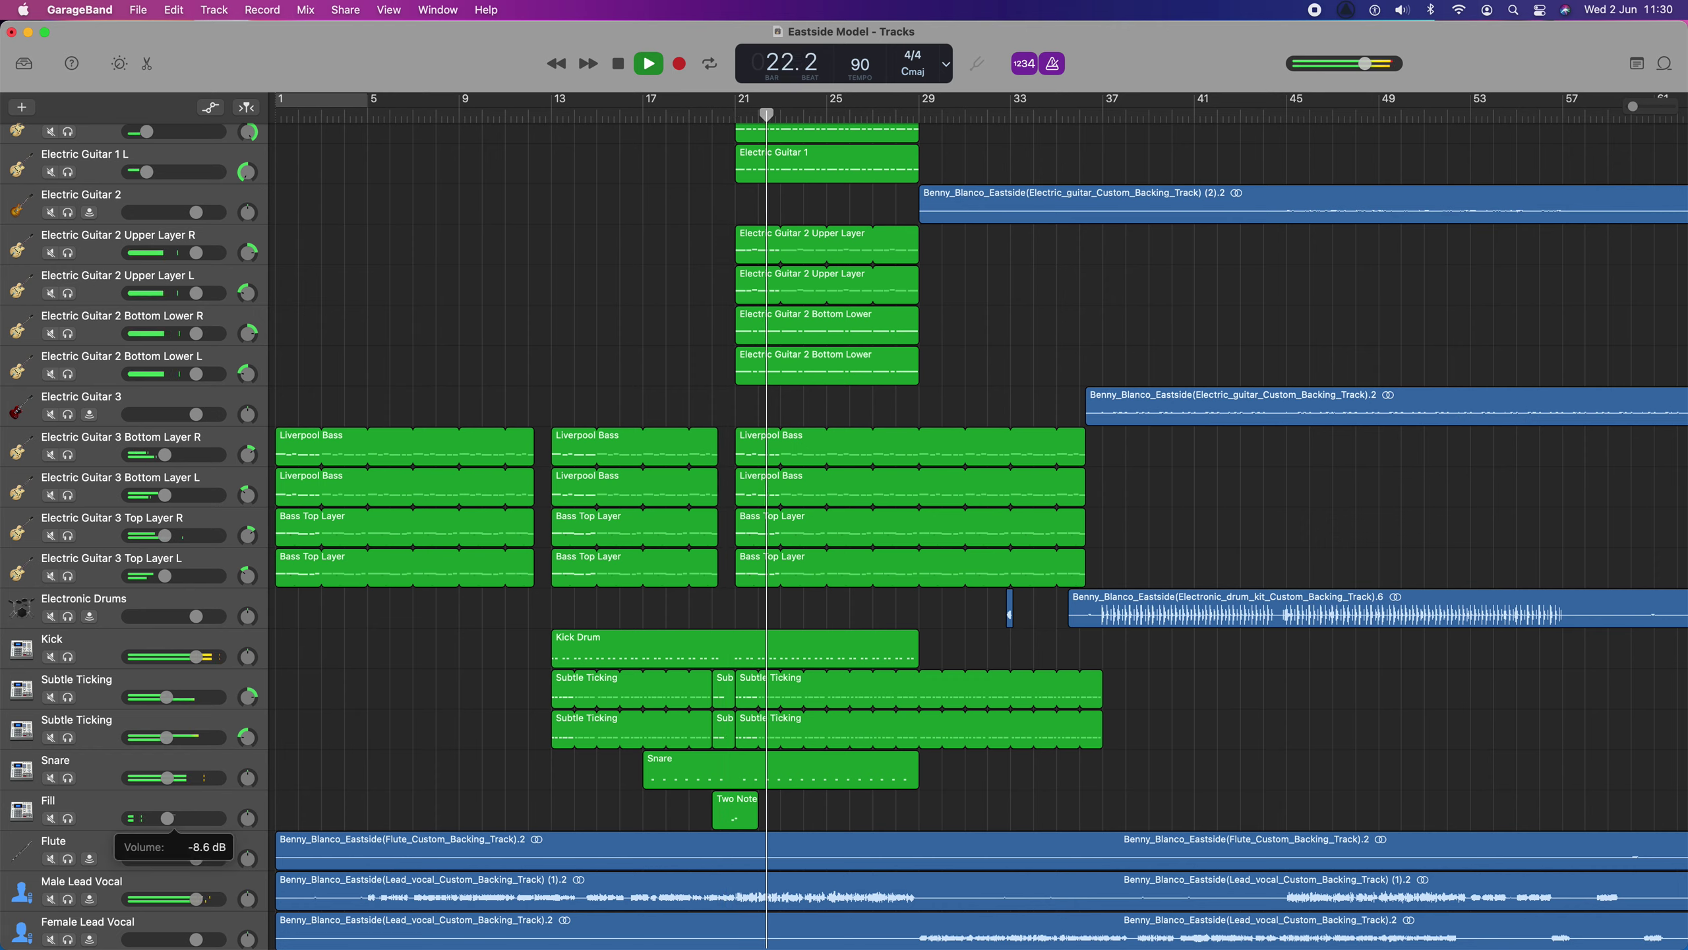
pyautogui.click(704, 117)
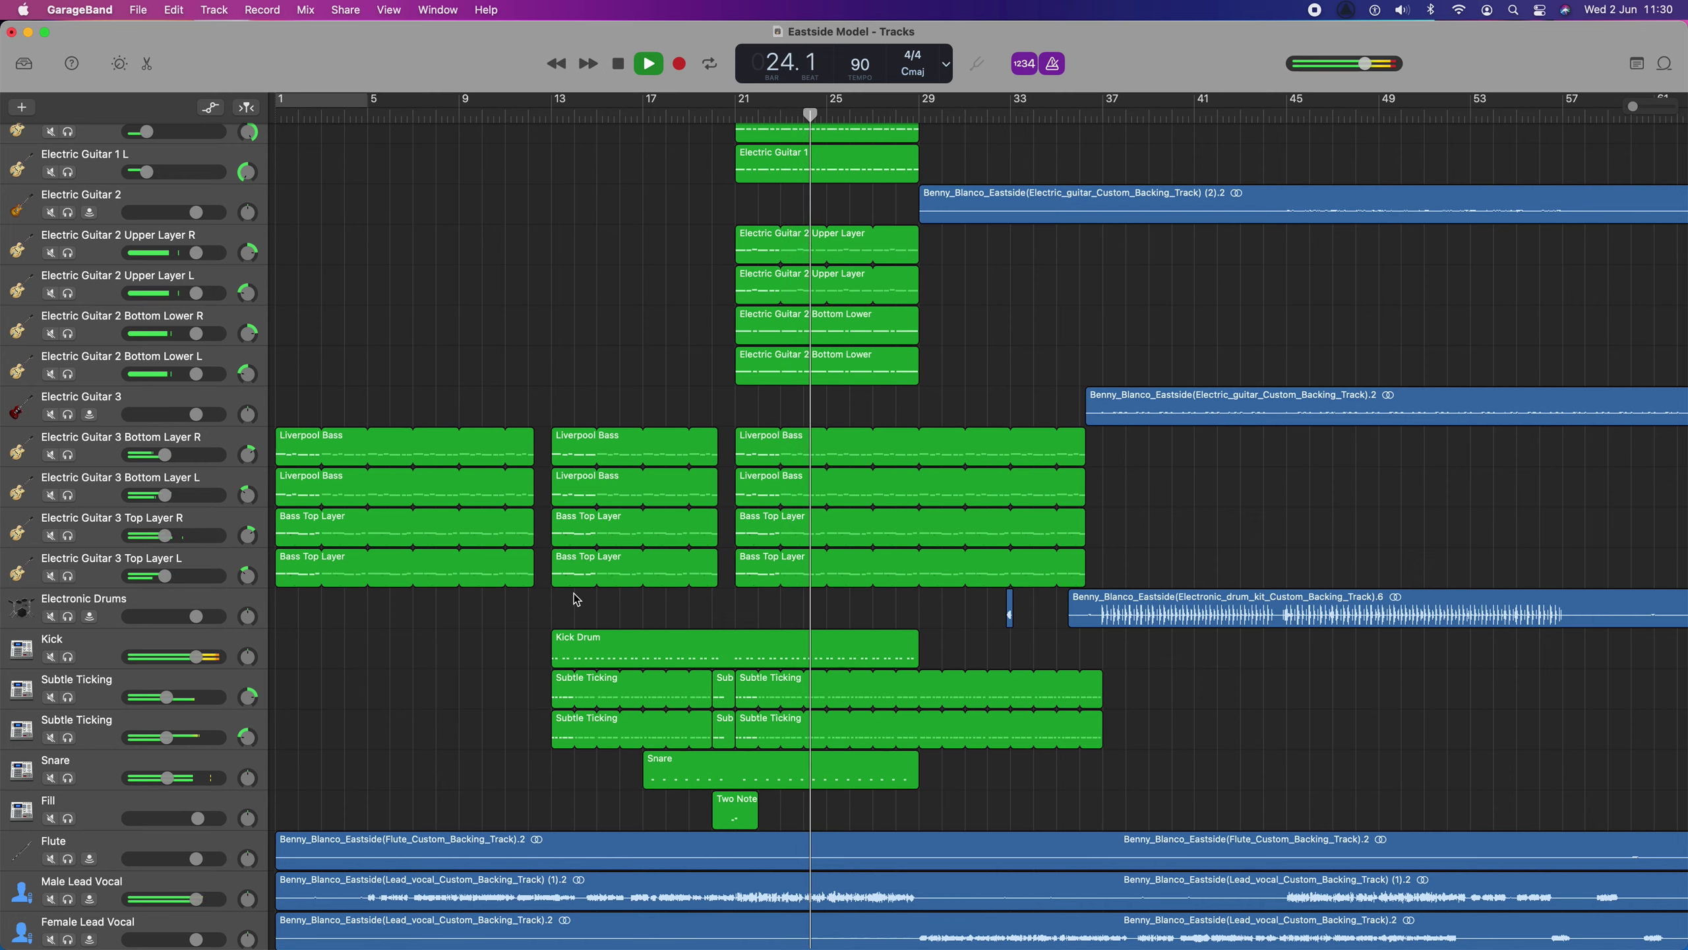
pyautogui.press('space')
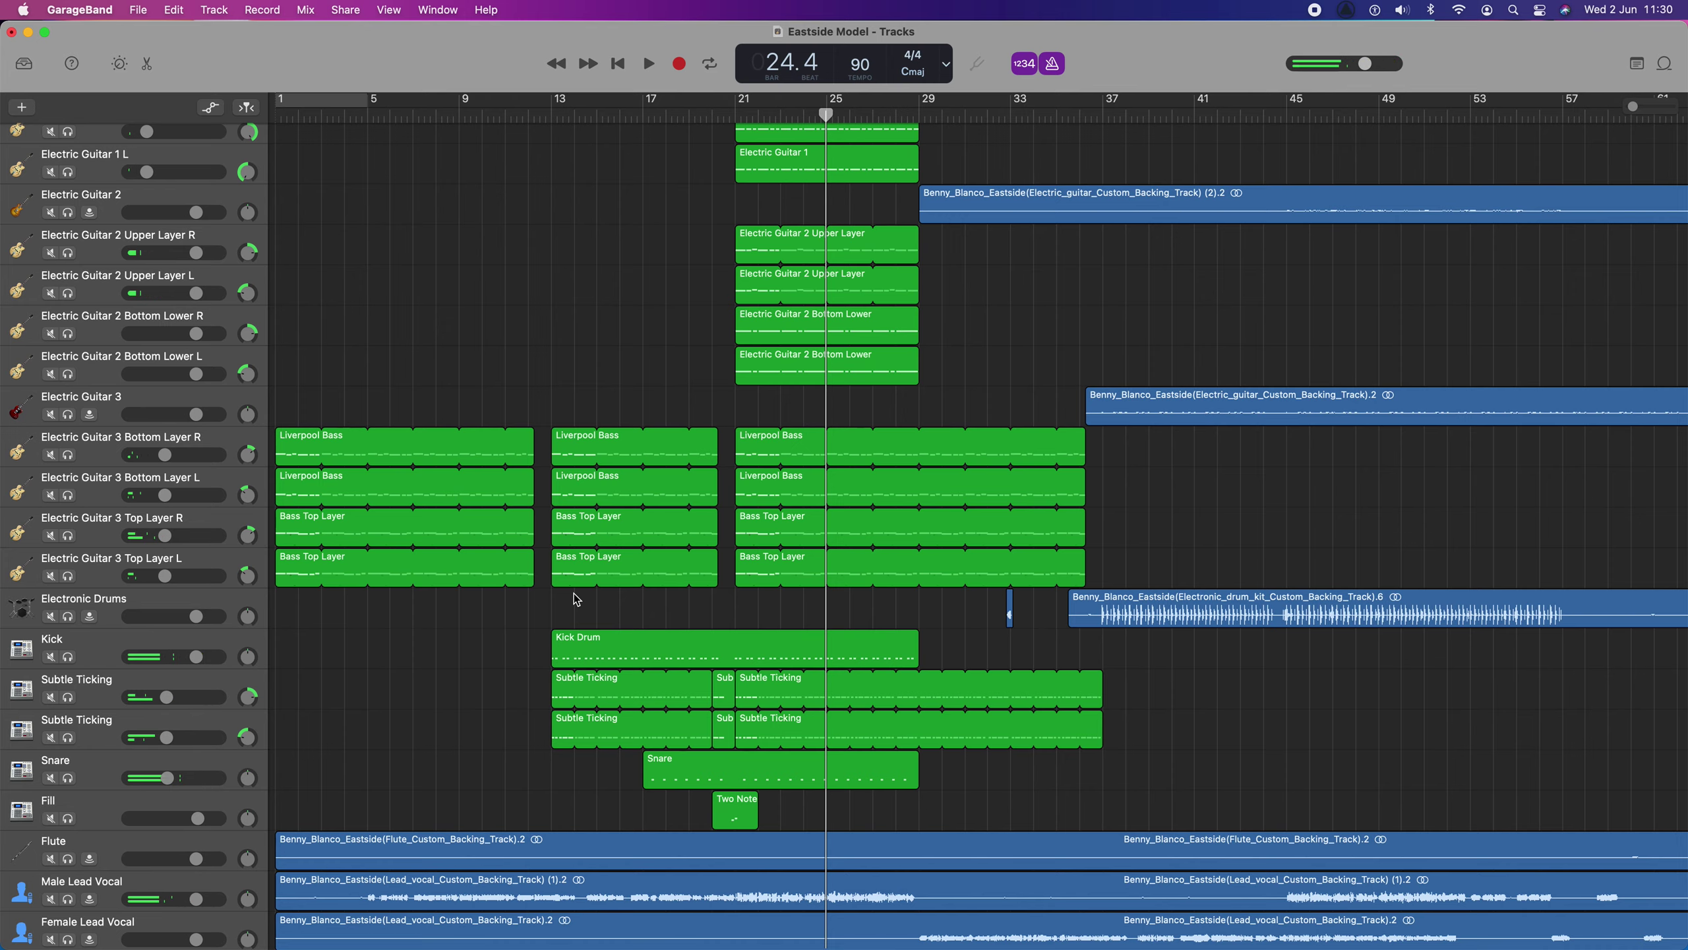
# Raise the volume of all six Dream Dancer tracks to +6.0 dB and play the song from the beginning.
pyautogui.scroll(-5, 574, 594)
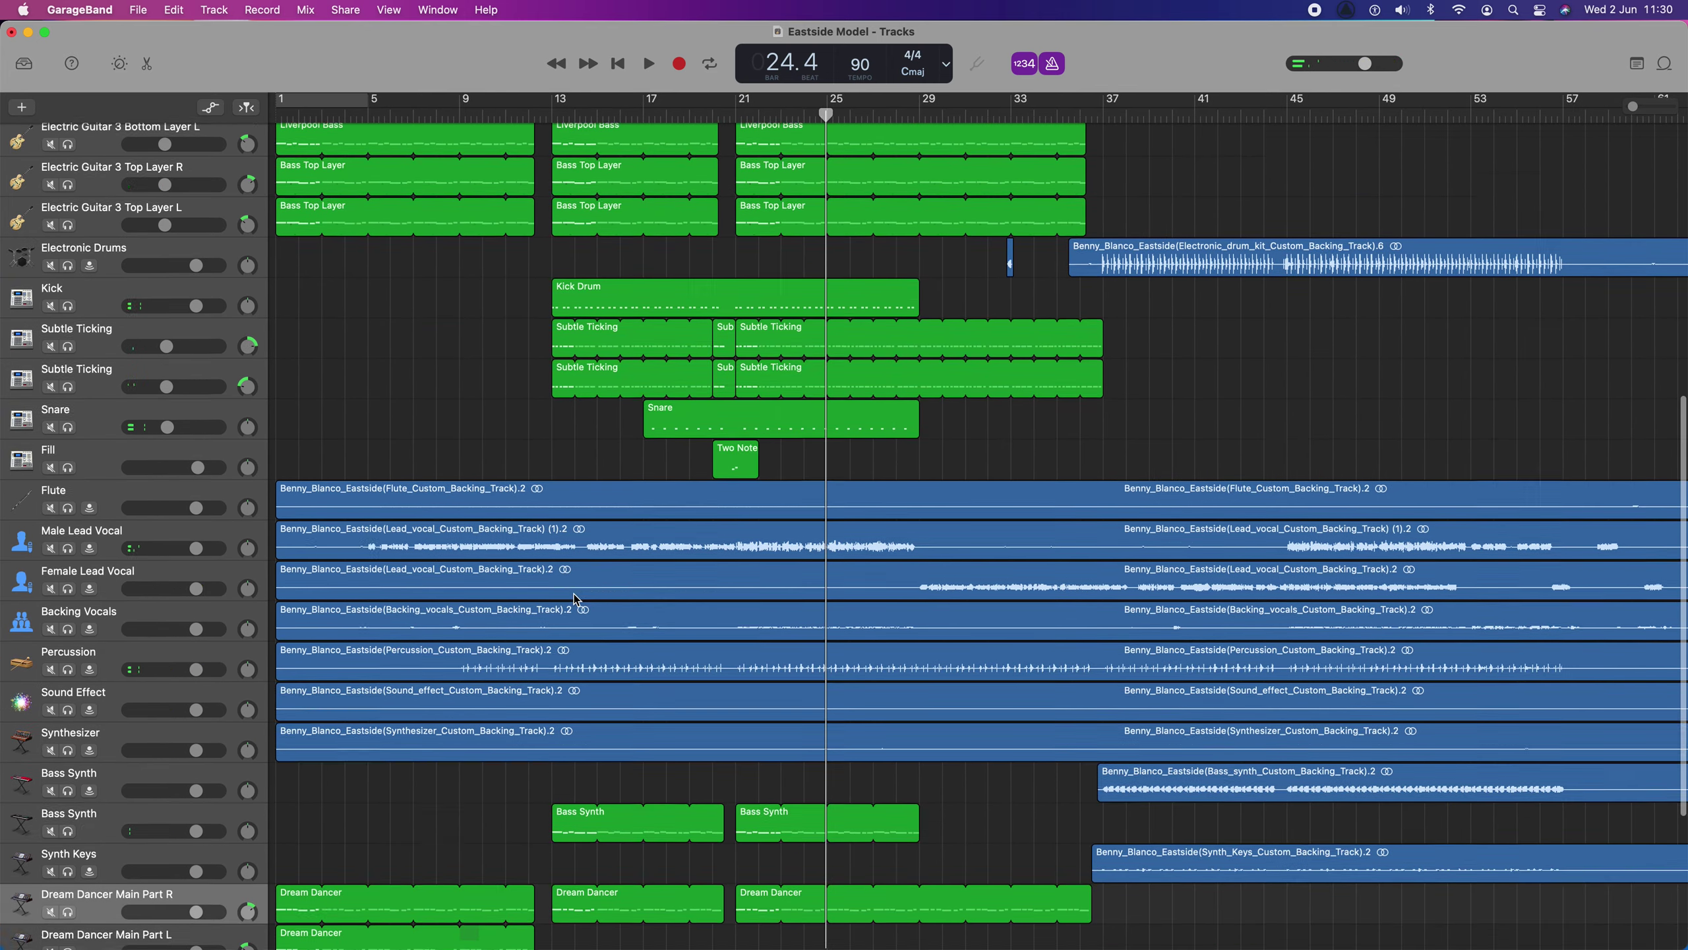
pyautogui.scroll(-4, 573, 594)
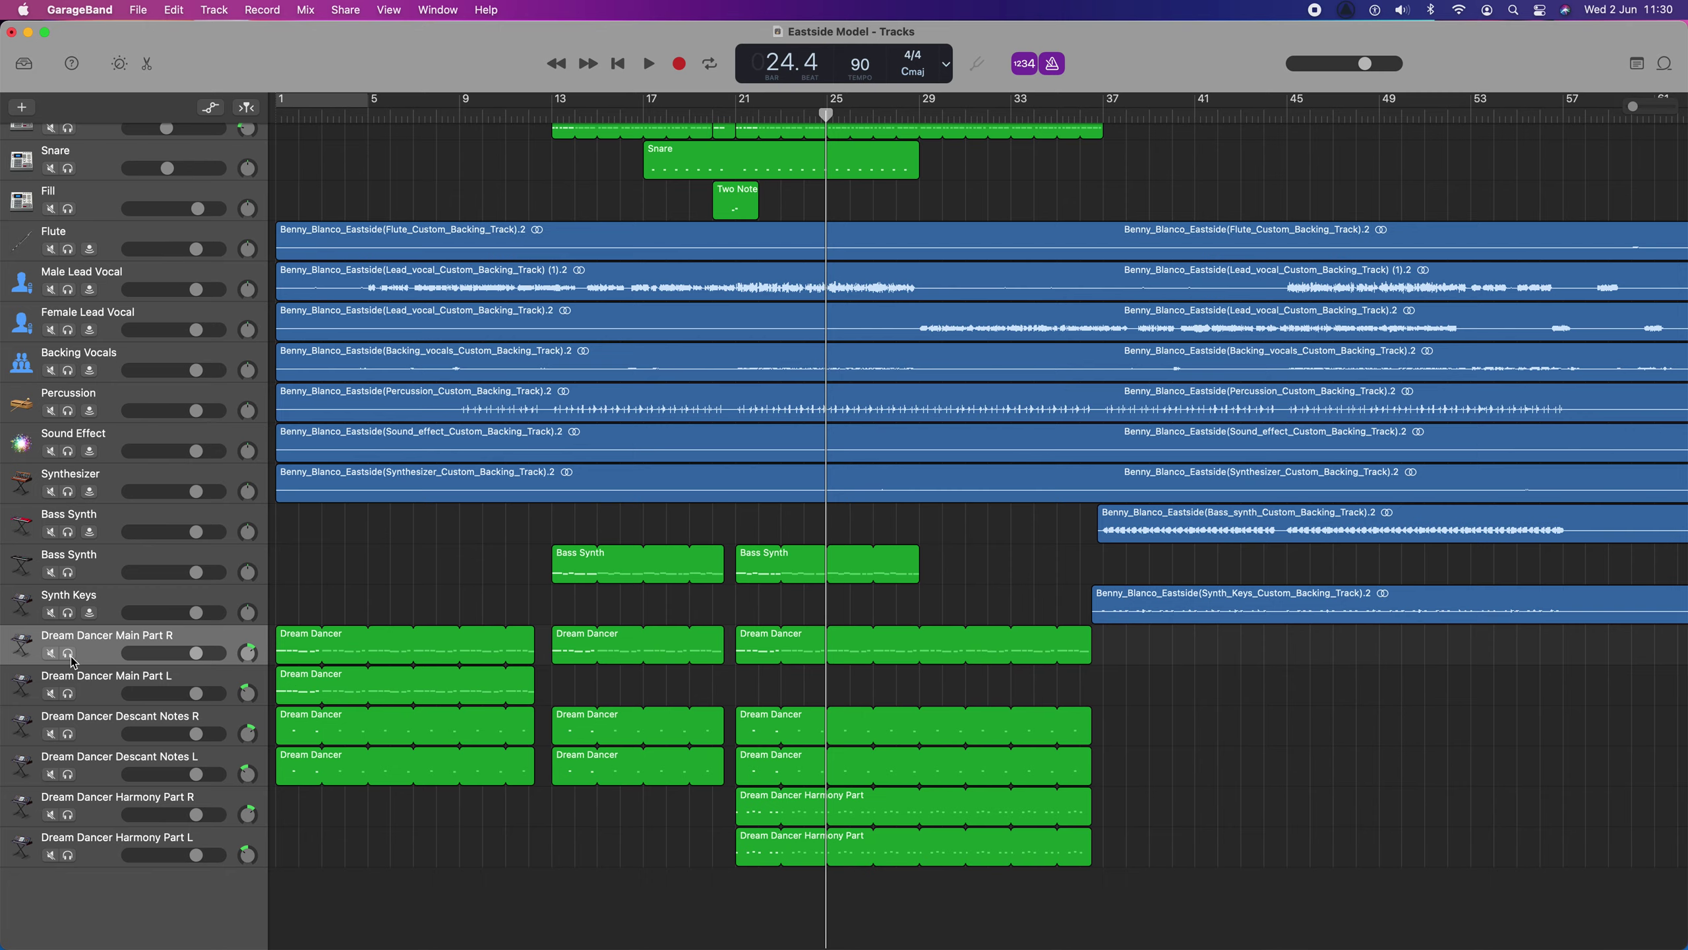
pyautogui.scroll(4, 71, 660)
pyautogui.scroll(-4, 71, 661)
pyautogui.moveTo(197, 655); pyautogui.dragTo(219, 653)
pyautogui.moveTo(196, 695); pyautogui.dragTo(220, 855)
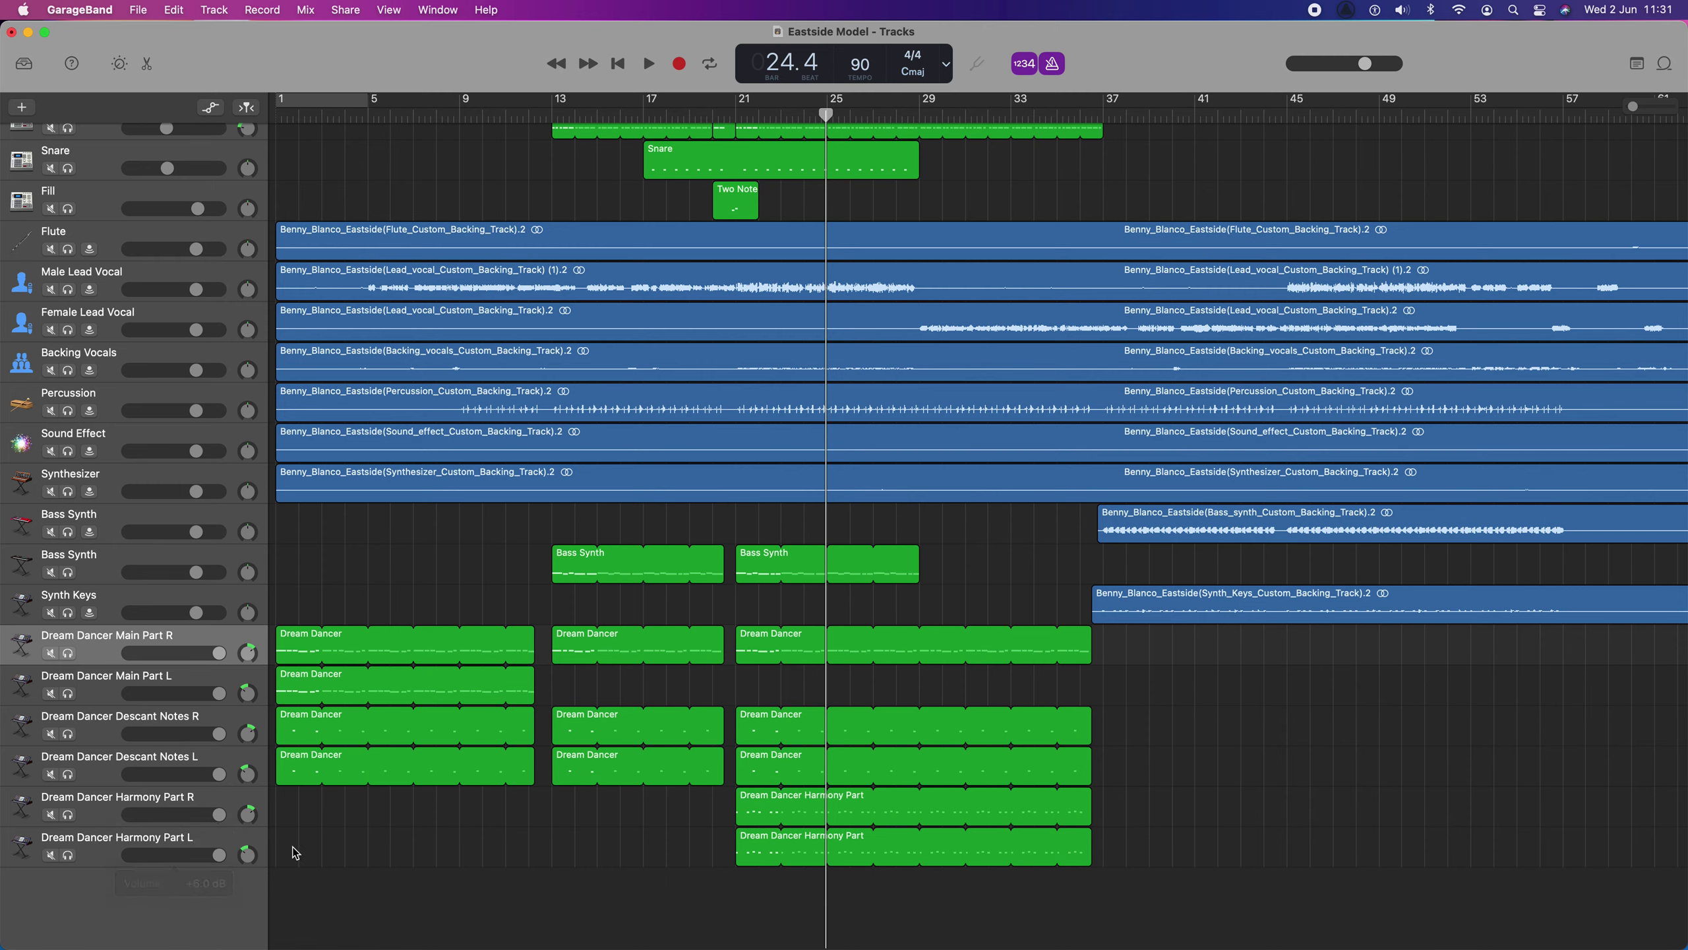
pyautogui.press('Return')
pyautogui.press('space')
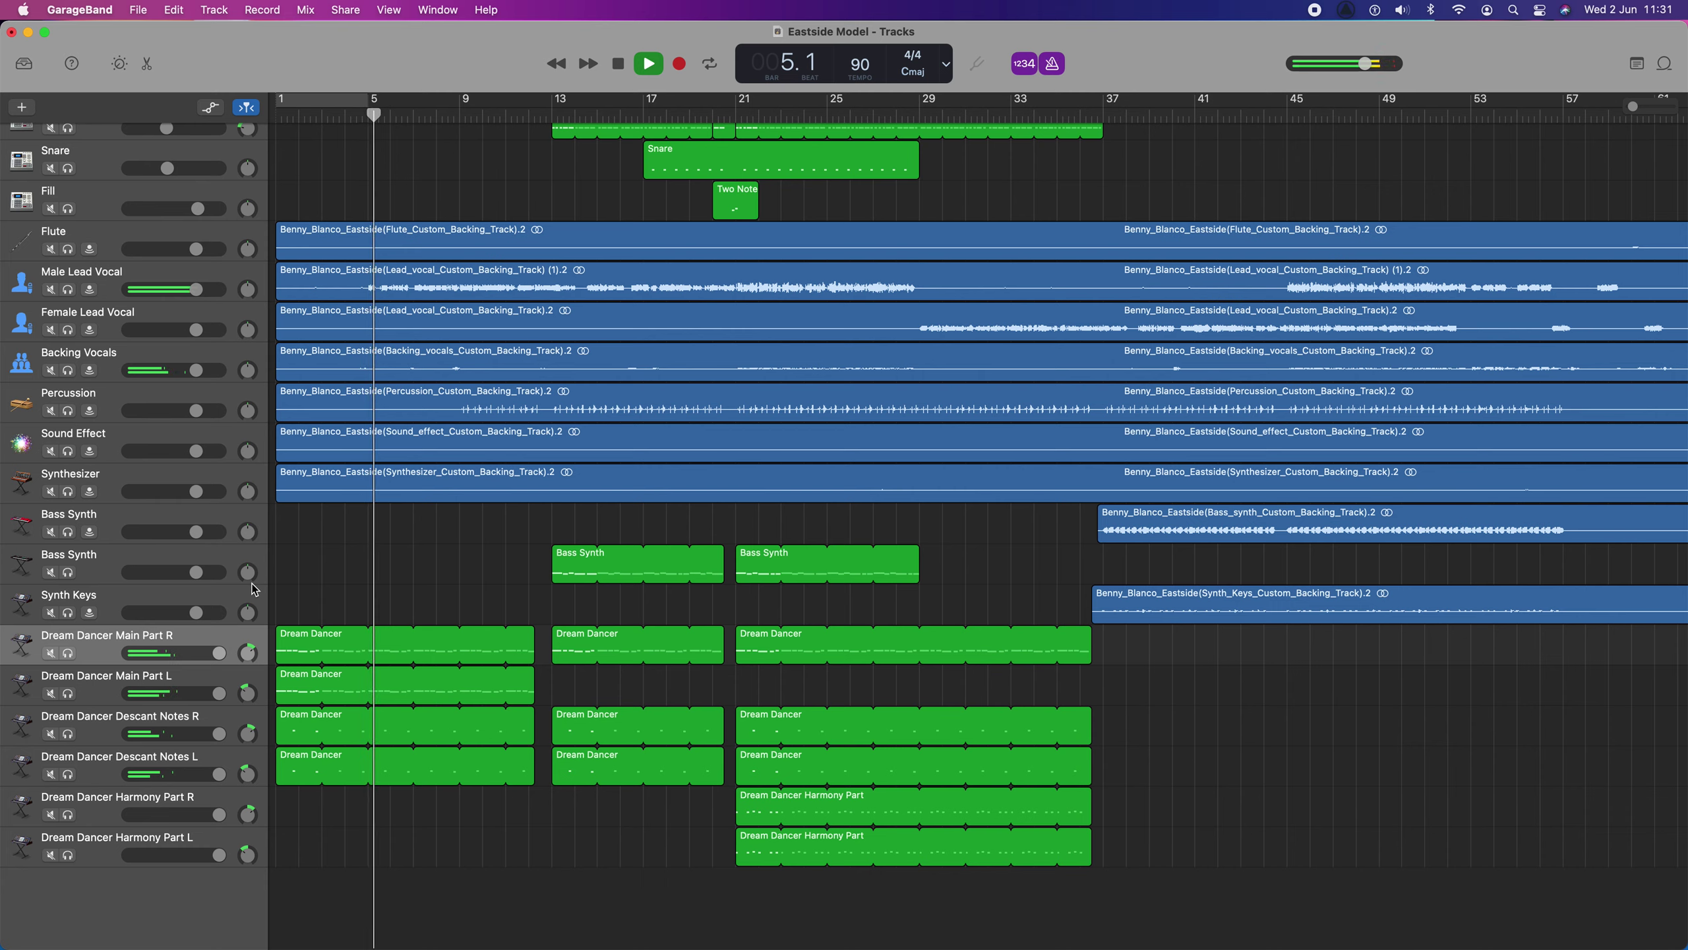
# Set the volume of all six Dream Dancer tracks, from Main Part R to Harmony Part L, back to 0 dB.
pyautogui.doubleClick(220, 653)
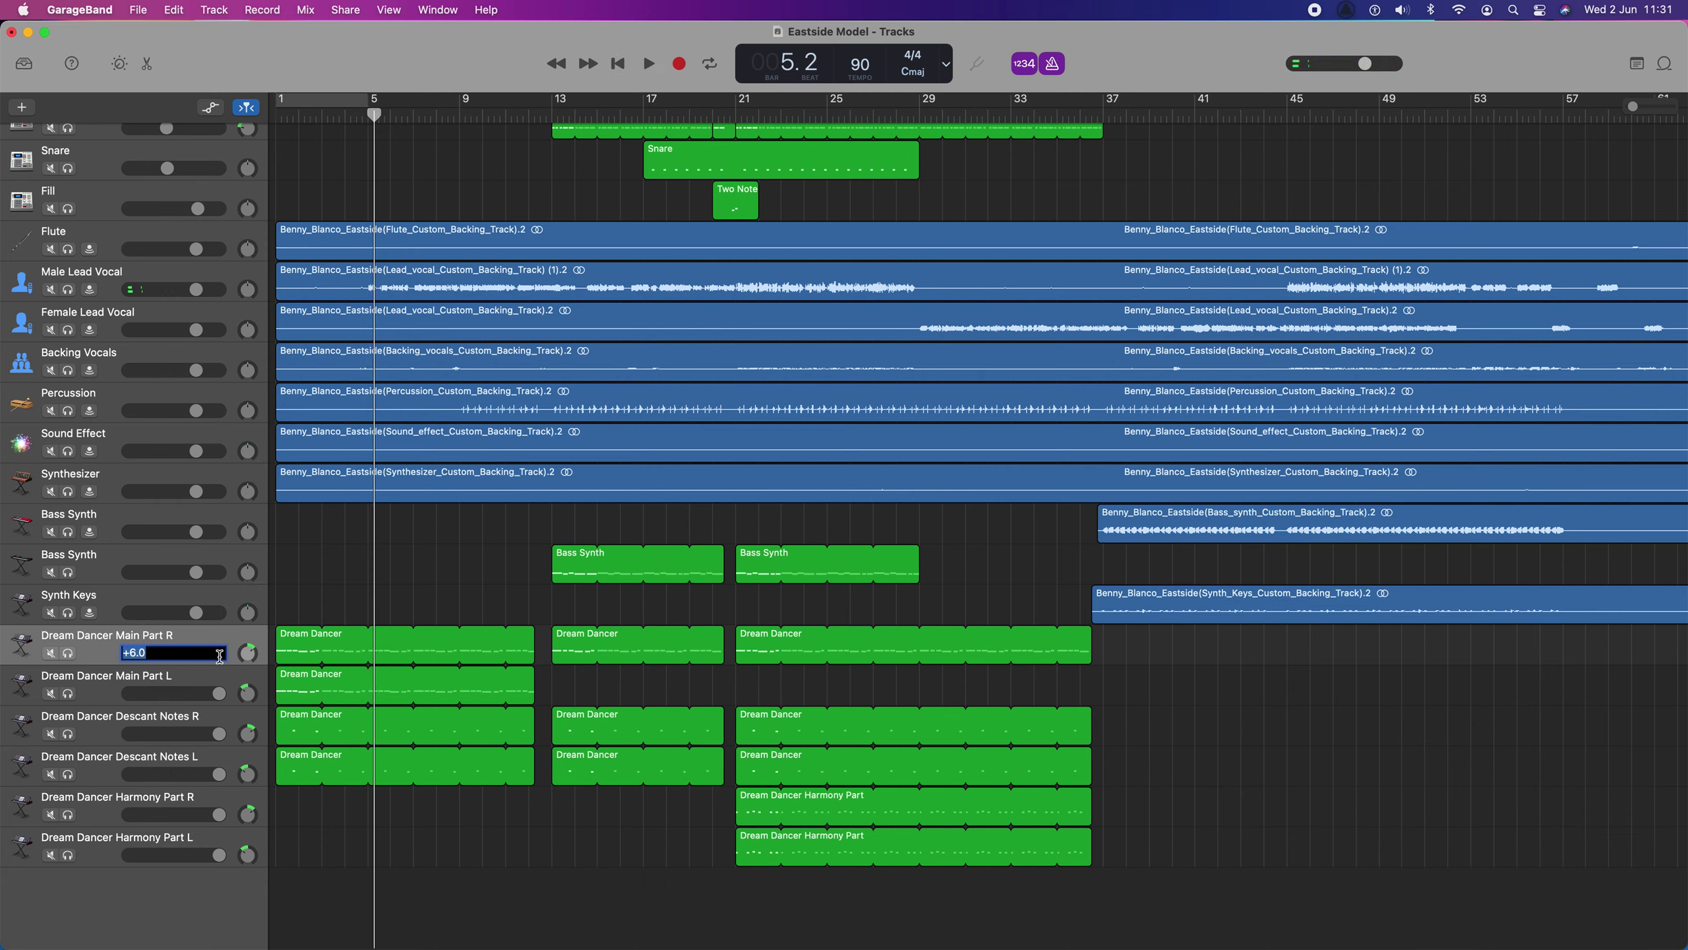
pyautogui.write('0')
pyautogui.press('Return')
pyautogui.doubleClick(224, 696)
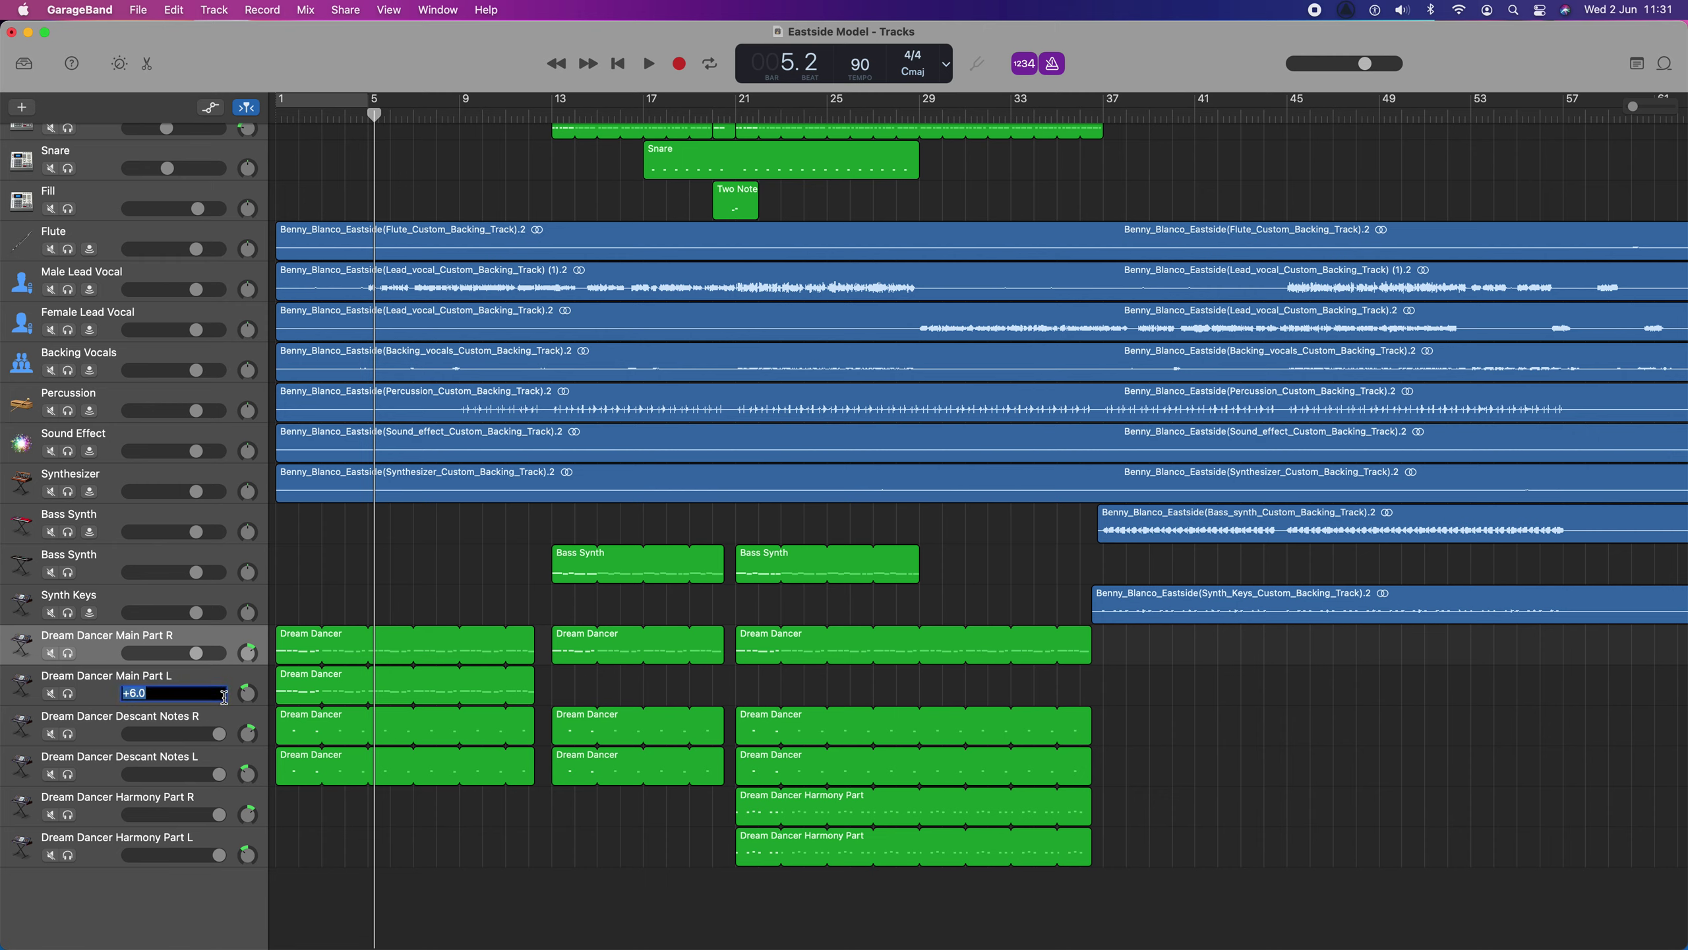
pyautogui.doubleClick(219, 734)
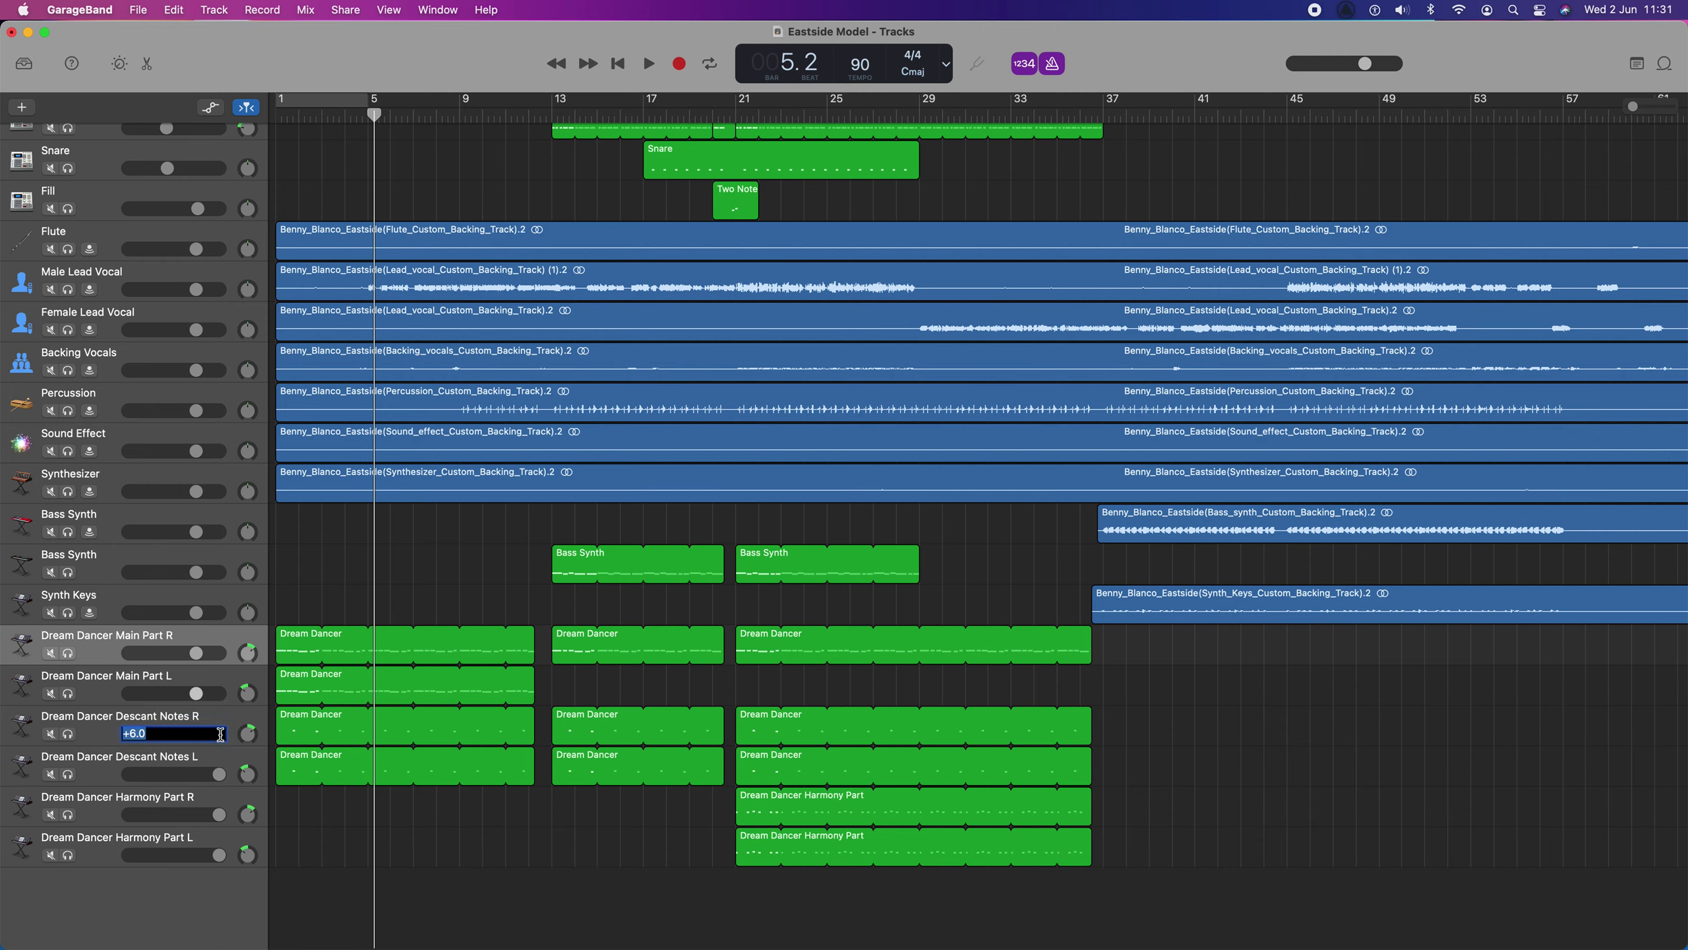
pyautogui.doubleClick(221, 776)
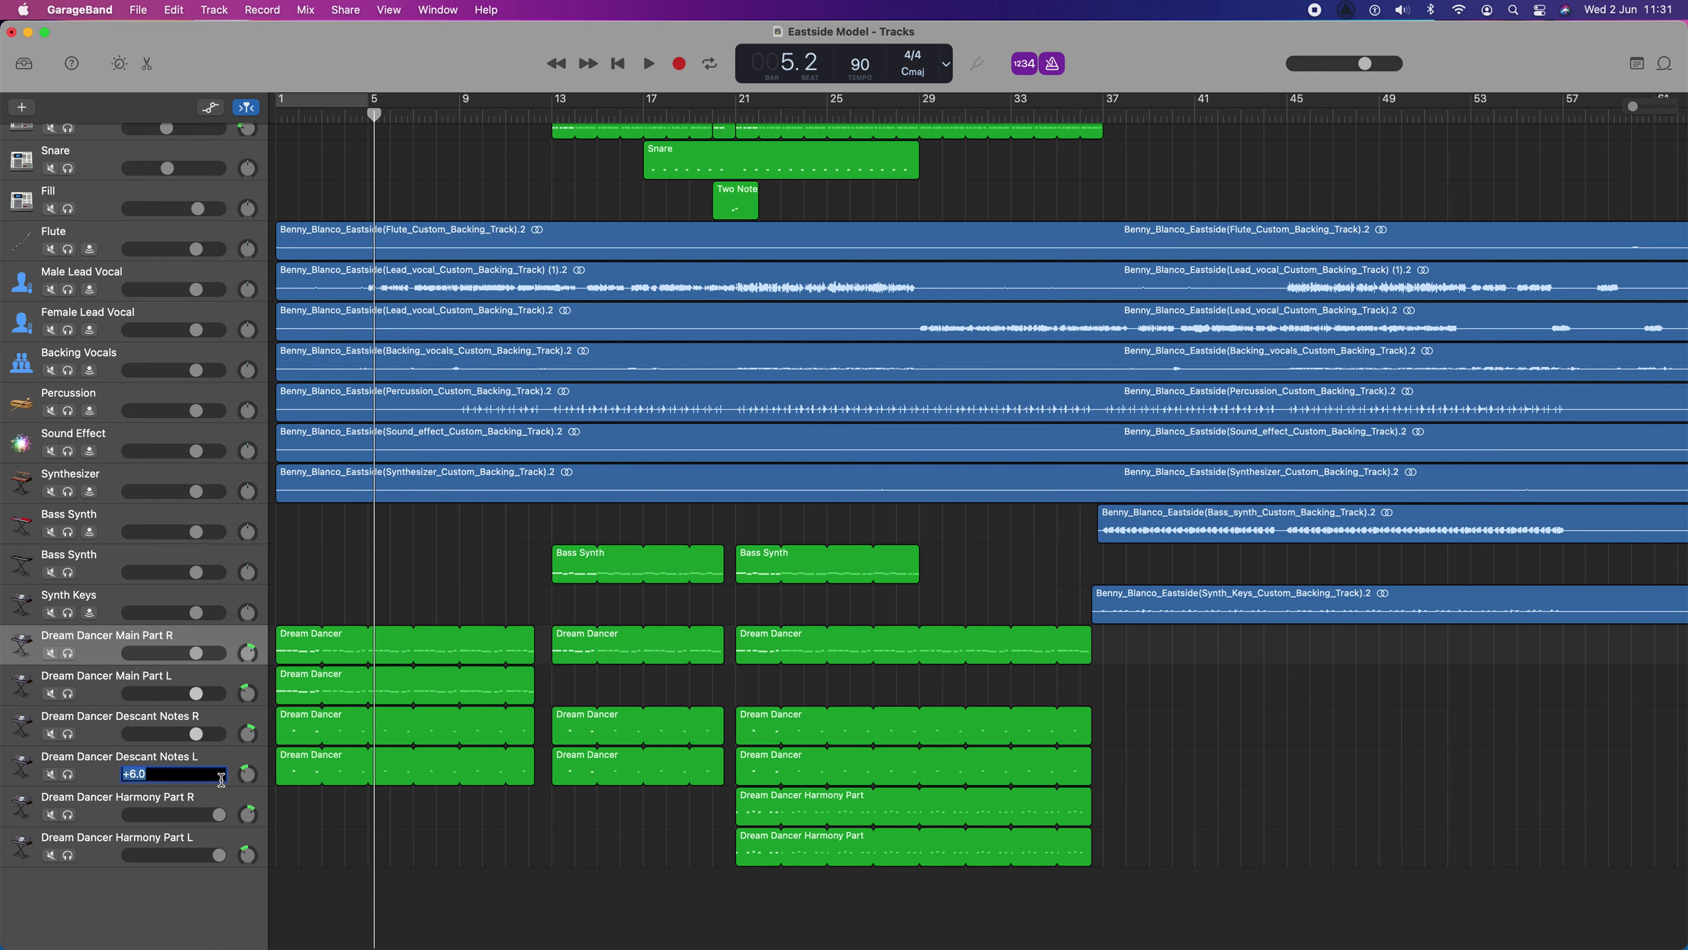
pyautogui.doubleClick(221, 815)
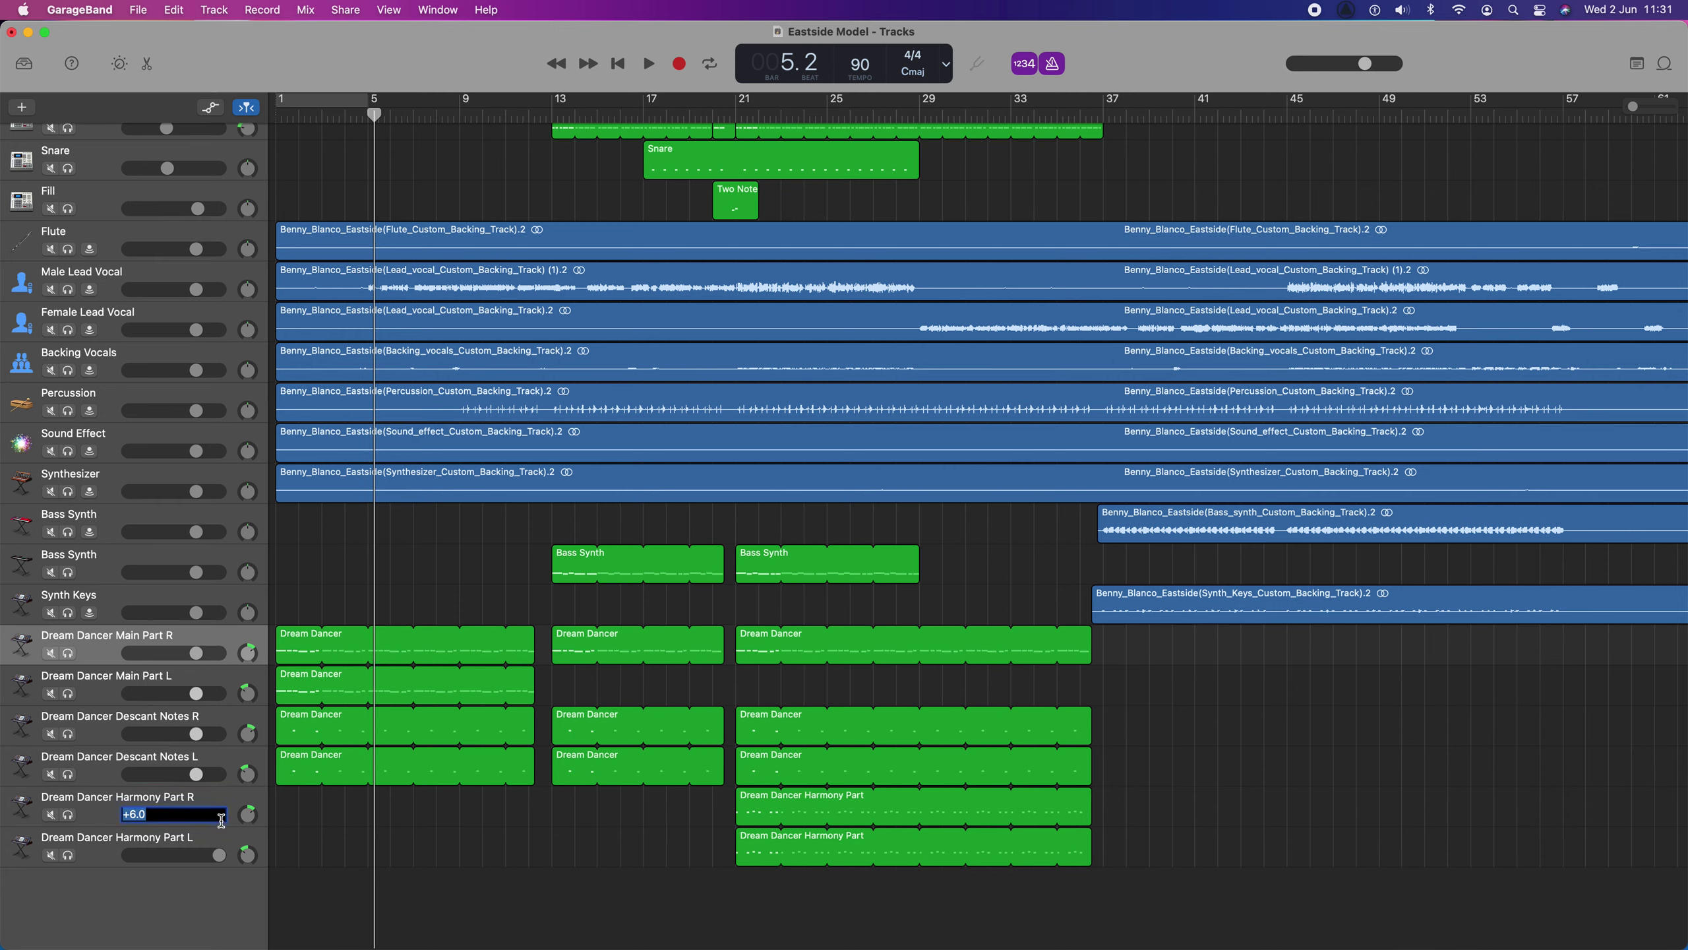
pyautogui.doubleClick(219, 855)
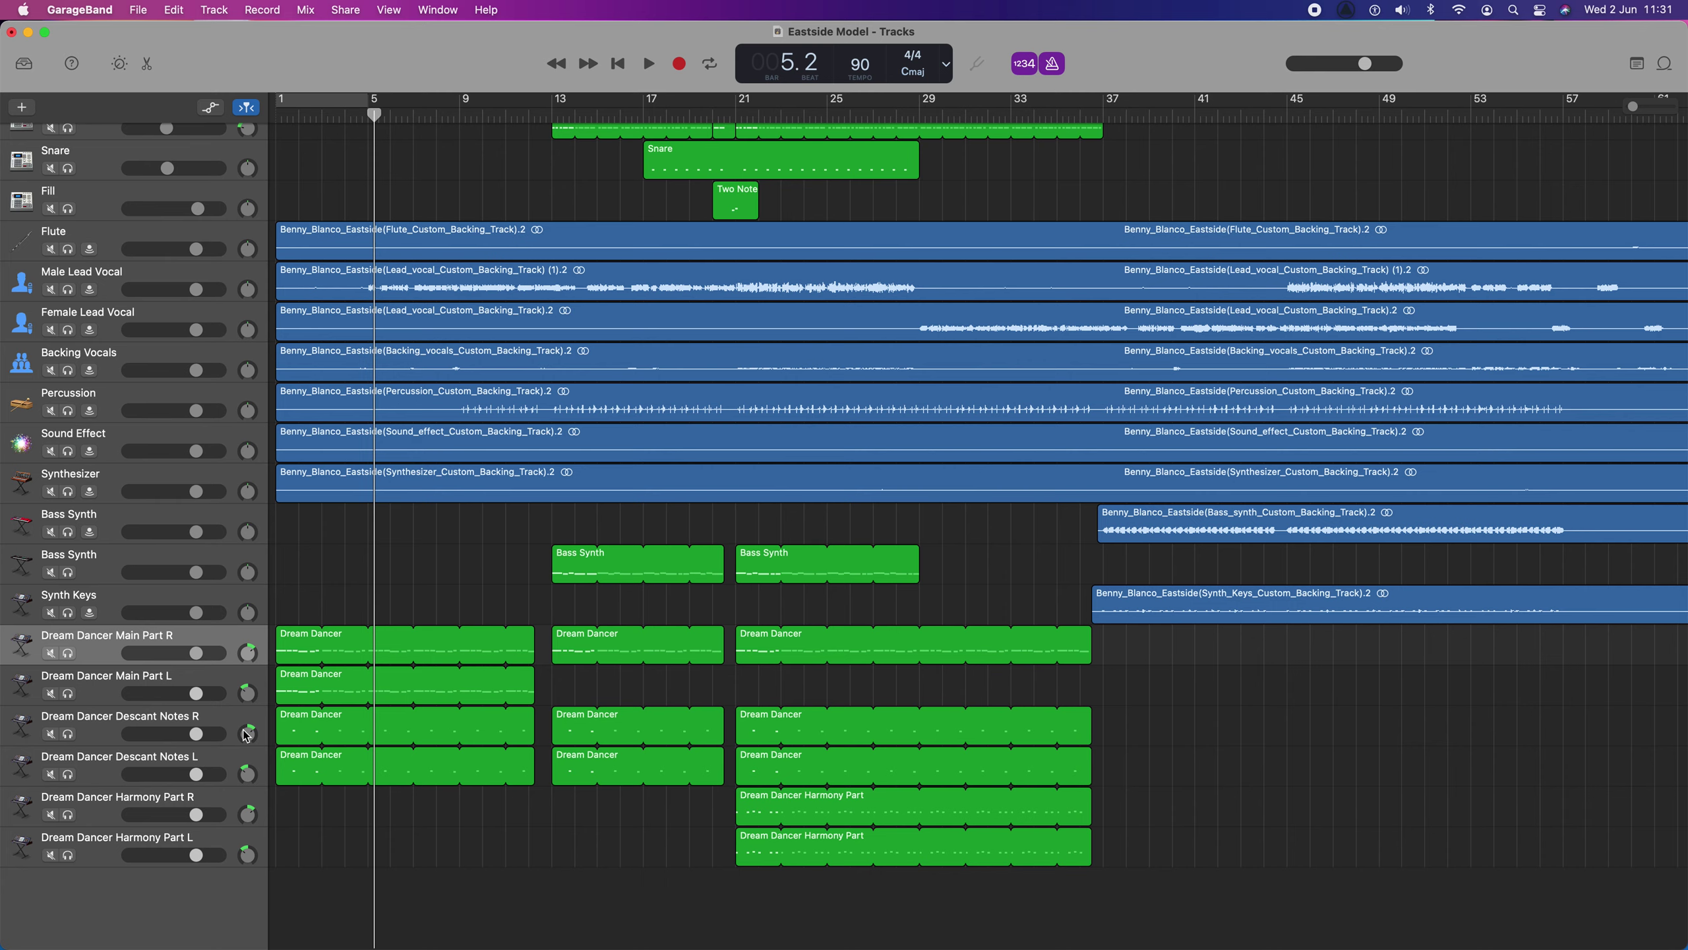
# Add a Gain plug-in to the Dream Dancer Main Part R track and move its window clear of the regions.
pyautogui.click(138, 643)
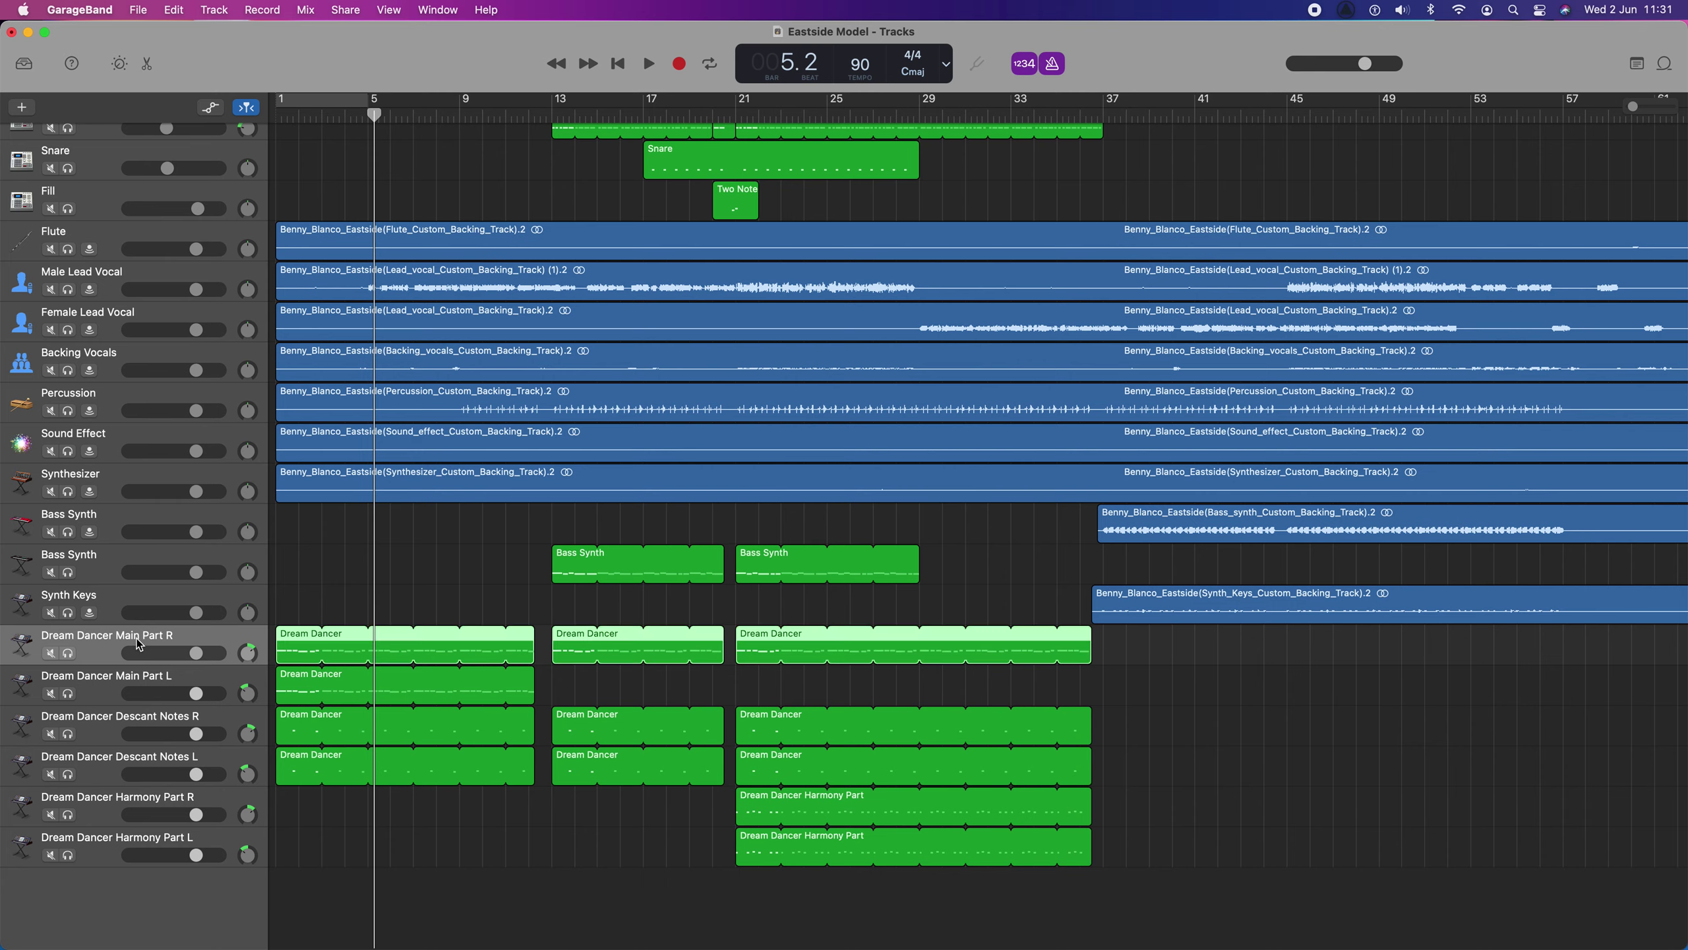
pyautogui.press('space')
pyautogui.press('b')
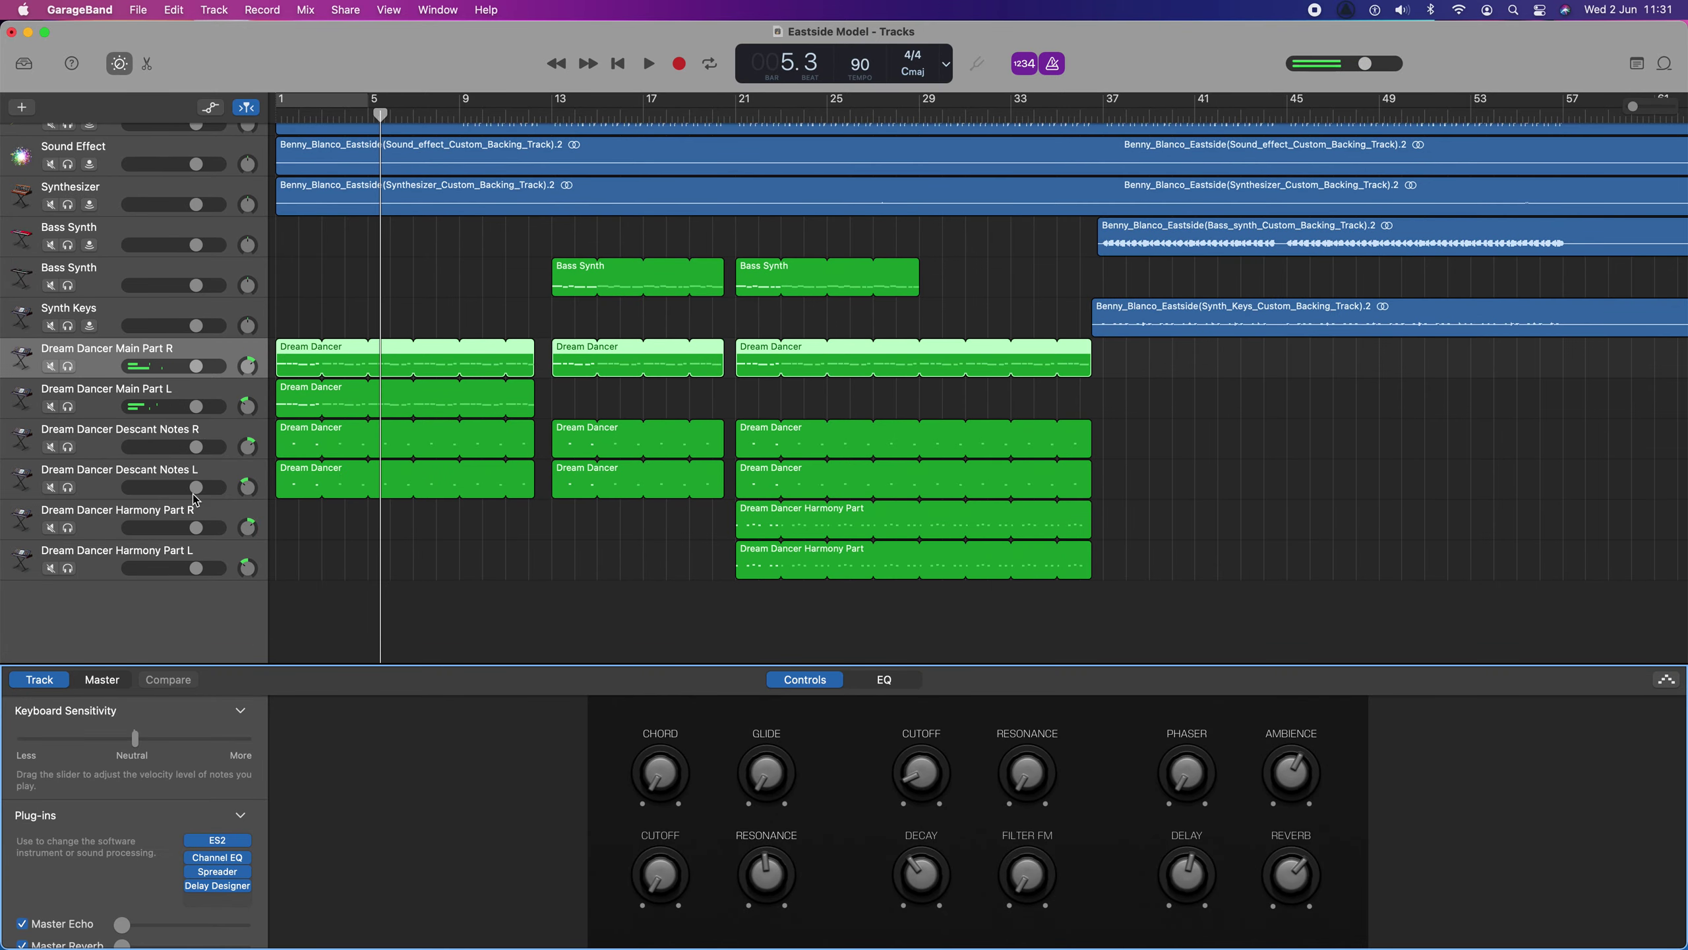
pyautogui.click(208, 901)
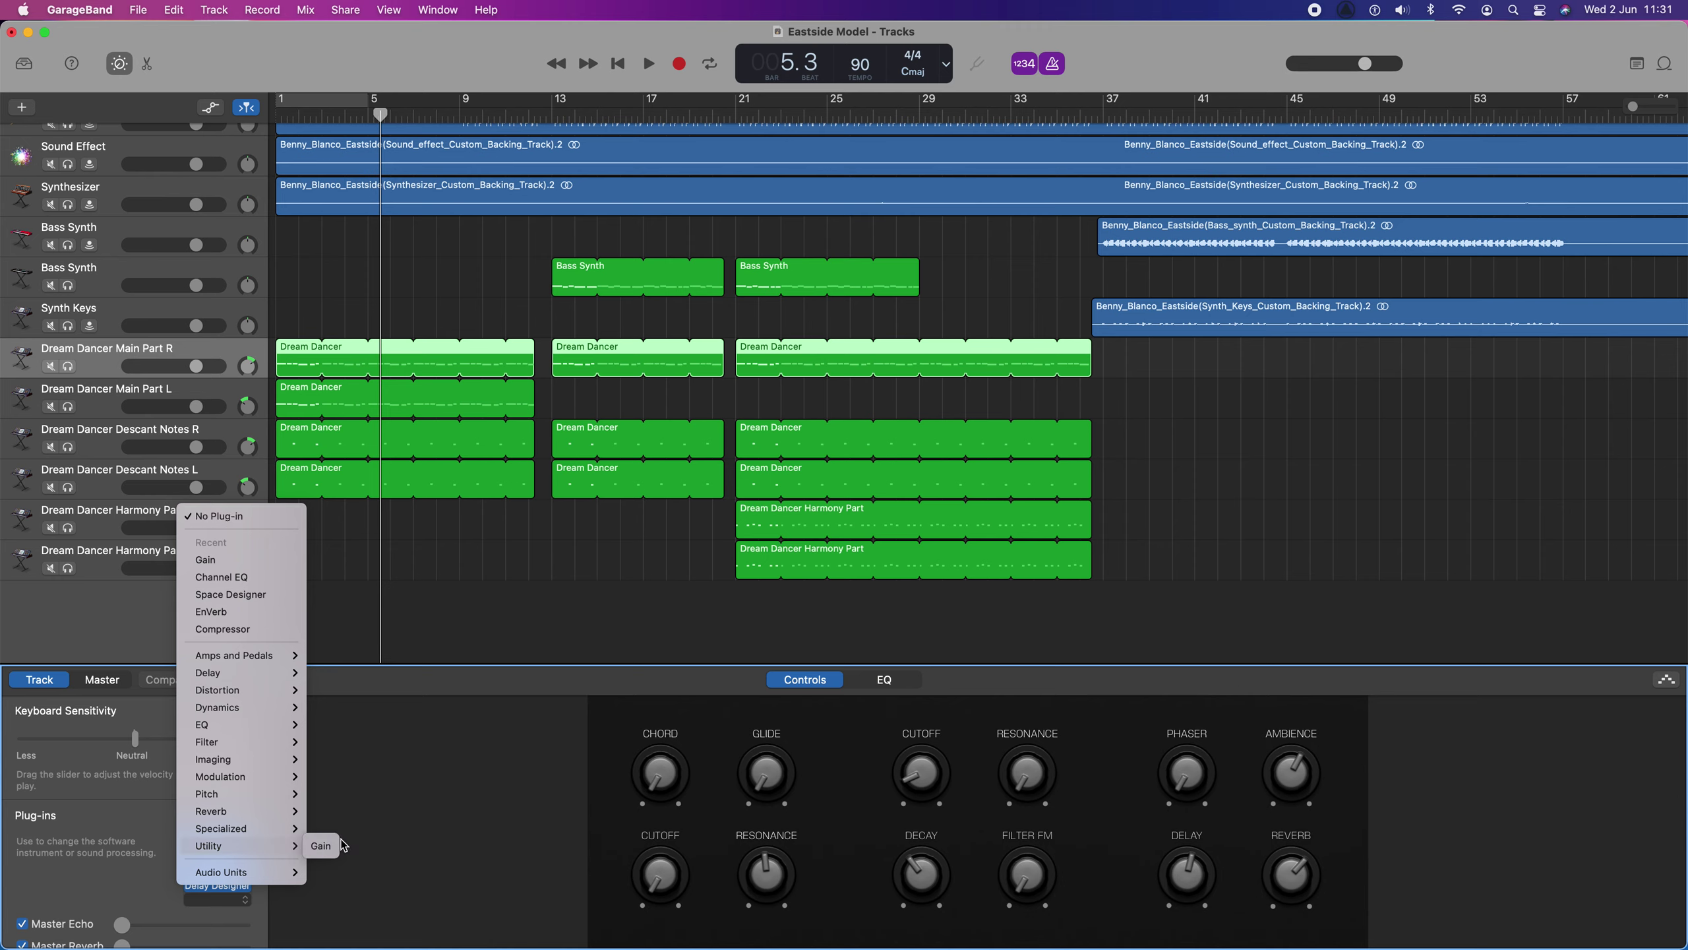
pyautogui.click(322, 846)
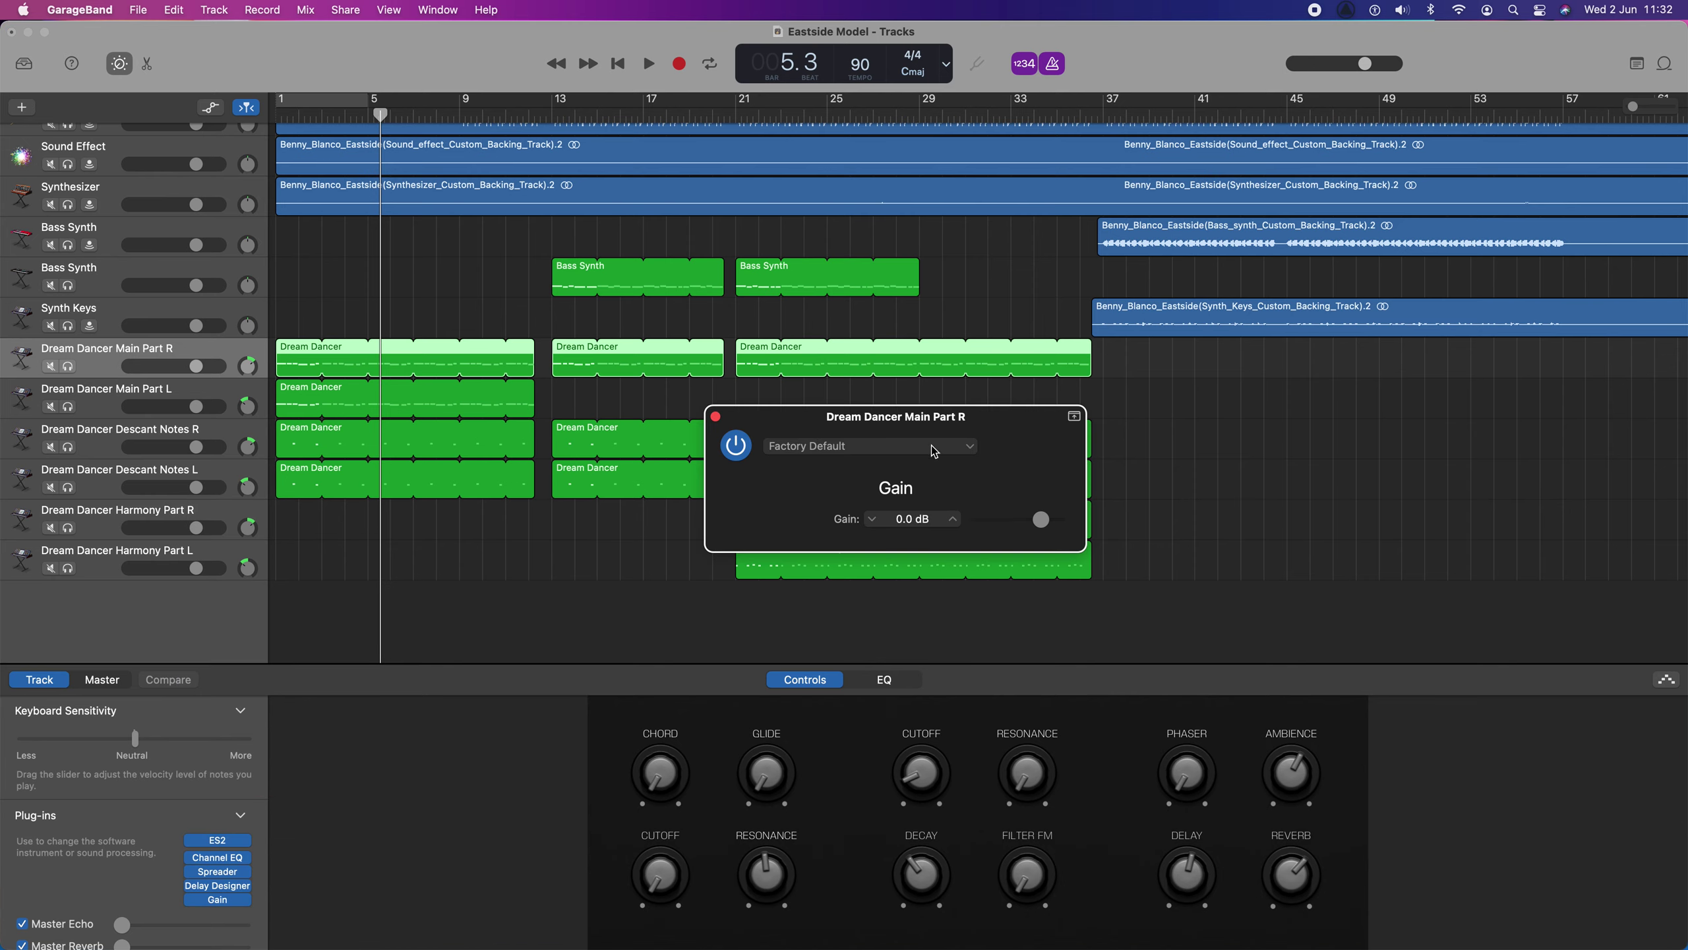
pyautogui.moveTo(934, 420); pyautogui.dragTo(1170, 305)
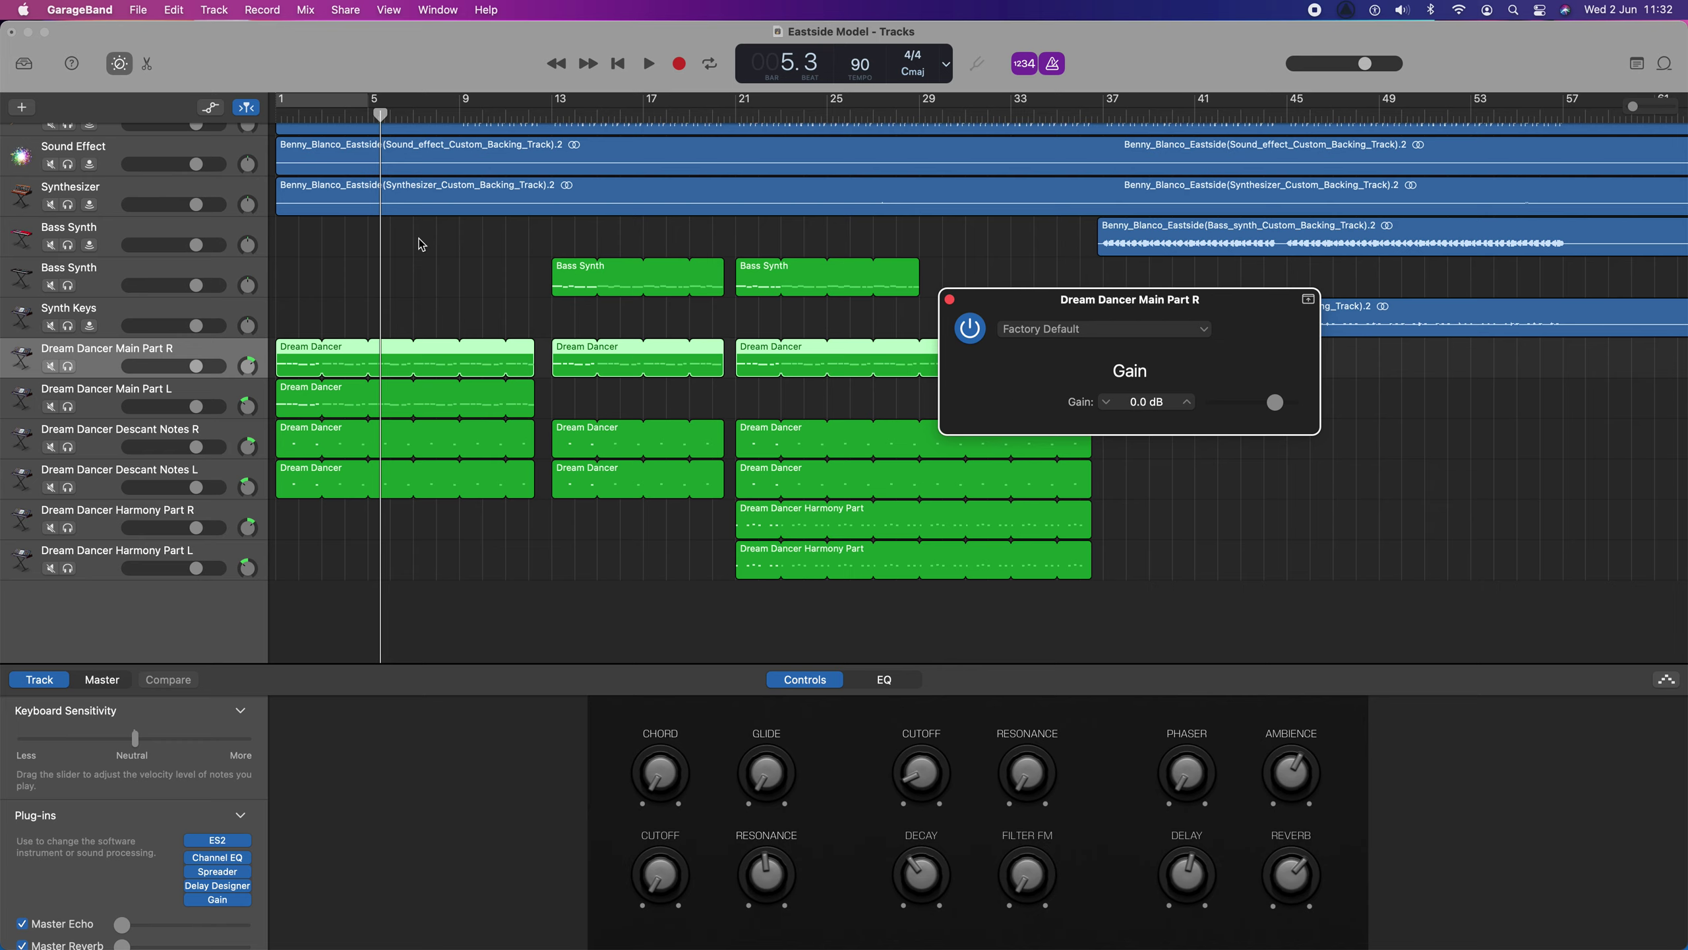
# Set the Gain plug-in on Dream Dancer Main Part R to +12.0 dB while playing from the start, and close its window.
pyautogui.press('Return')
pyautogui.press('space')
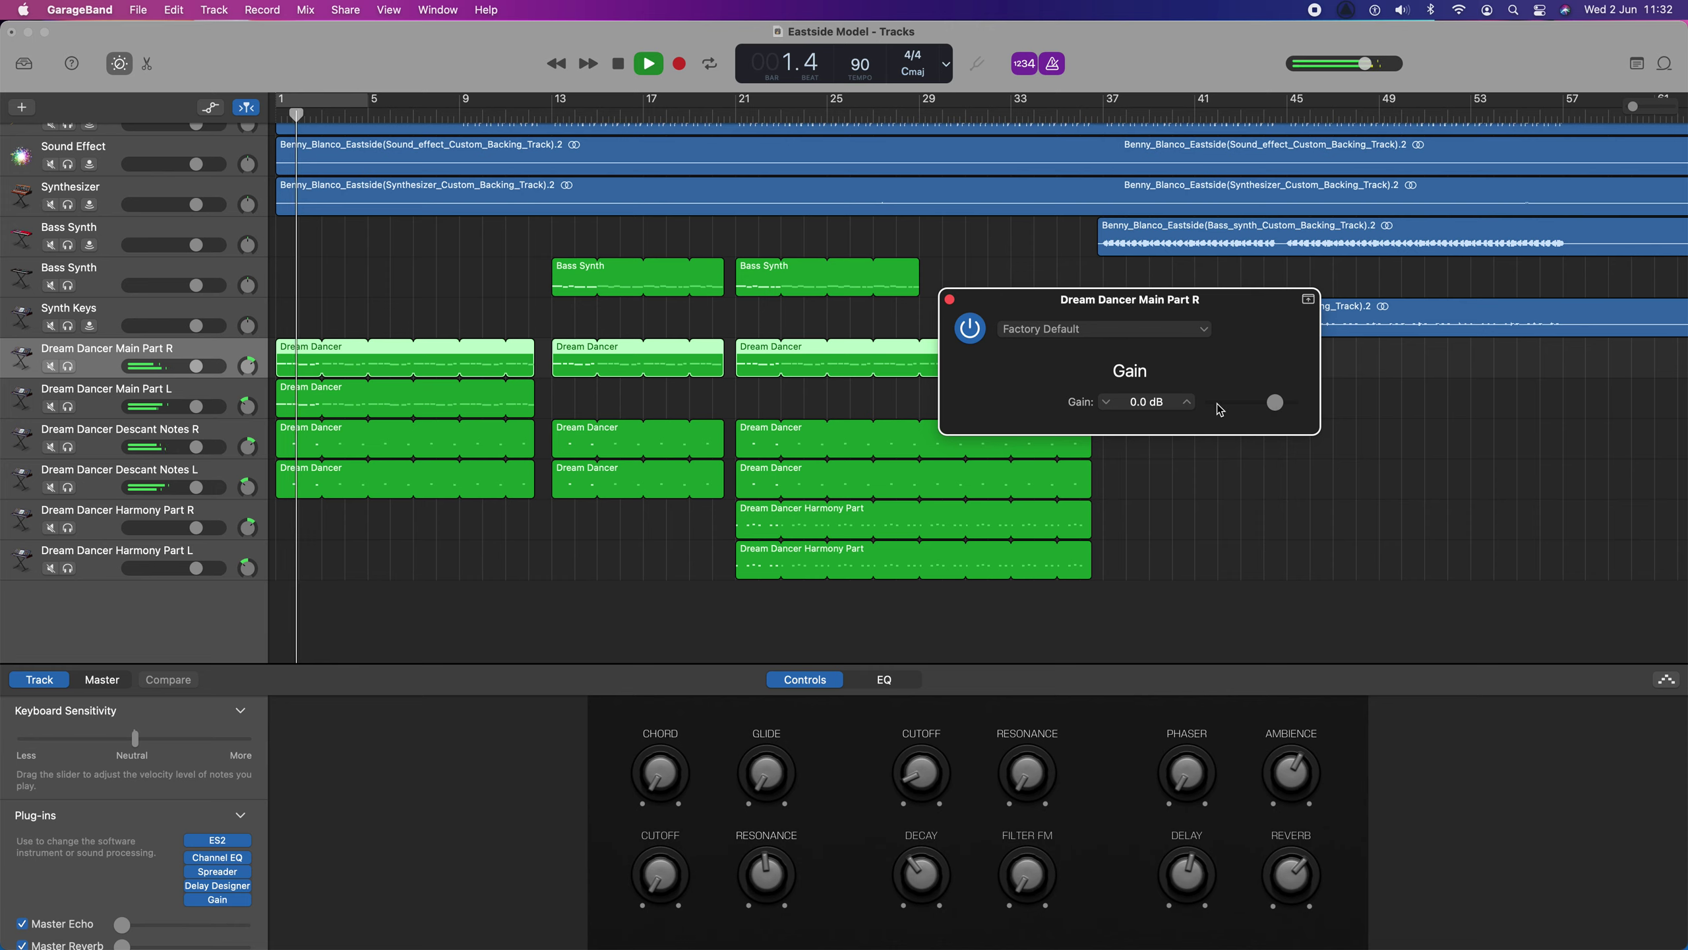
pyautogui.moveTo(1271, 408); pyautogui.dragTo(1275, 408)
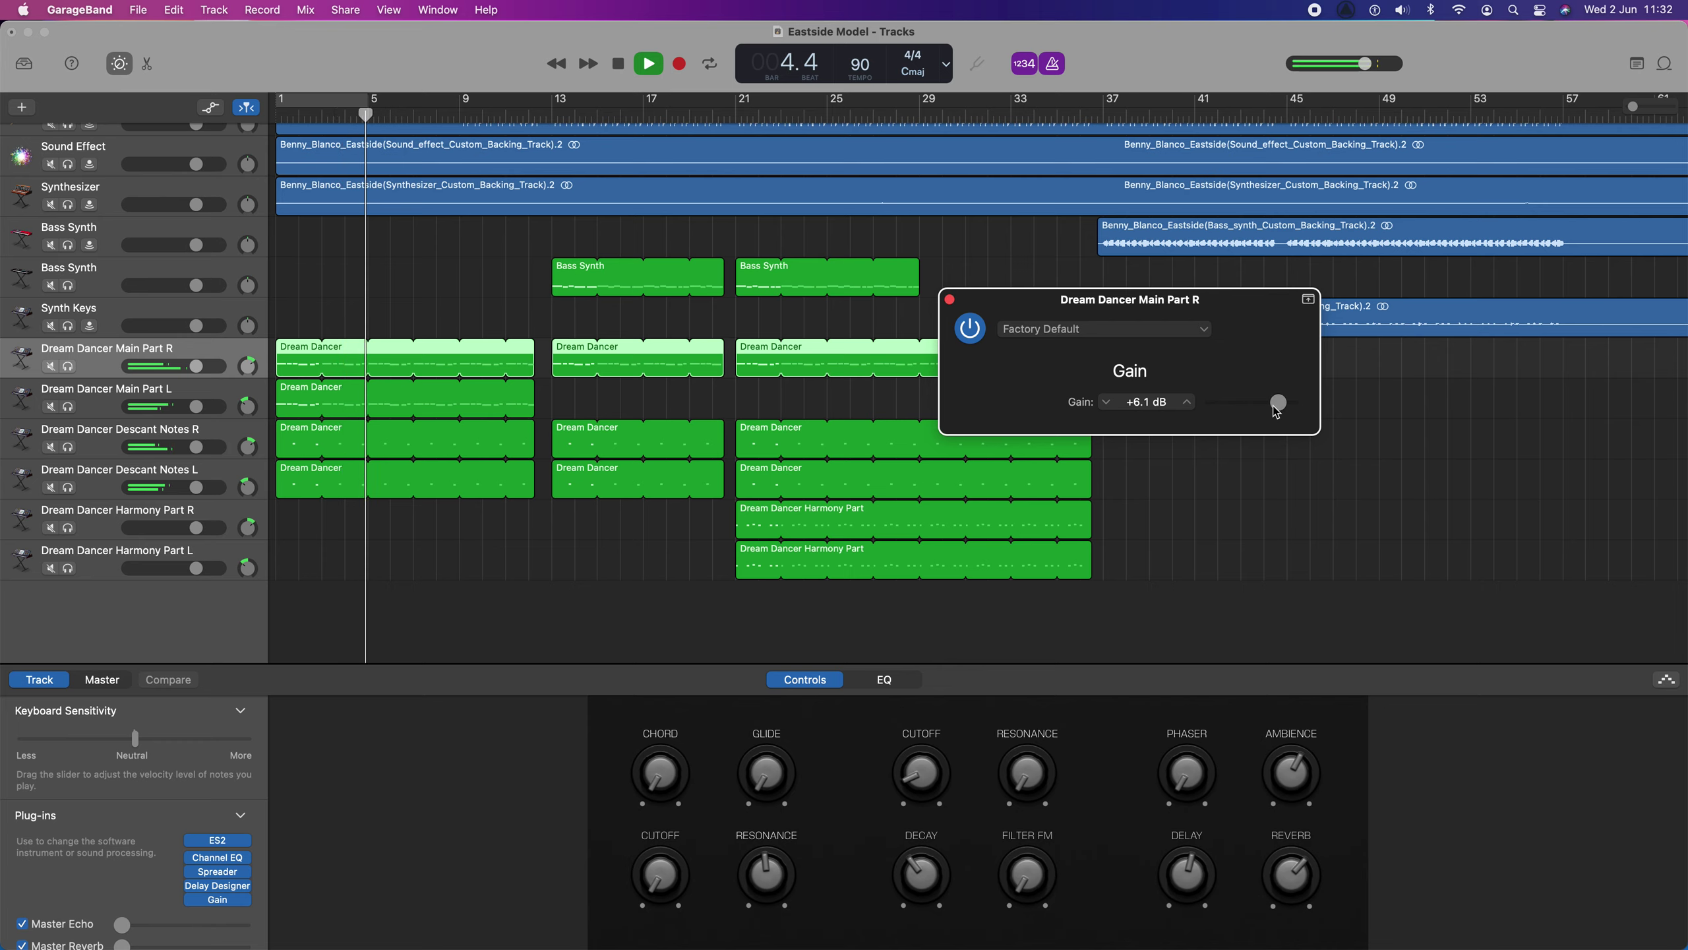
pyautogui.moveTo(1278, 405); pyautogui.dragTo(1298, 404)
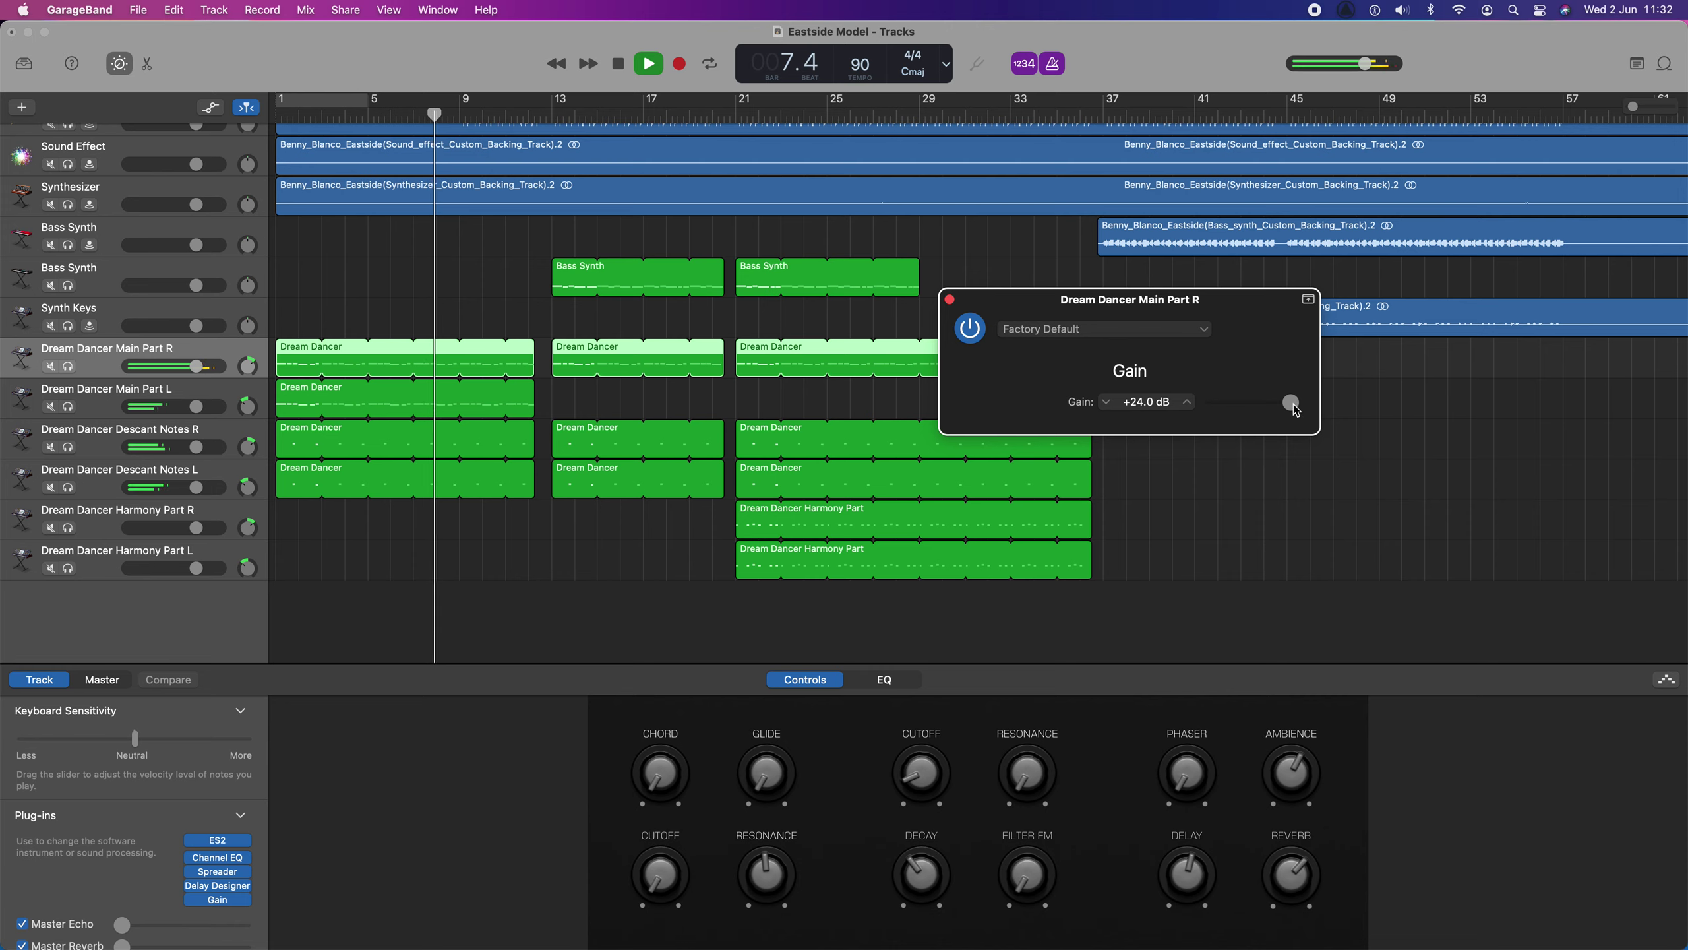
pyautogui.moveTo(1293, 405); pyautogui.dragTo(1284, 407)
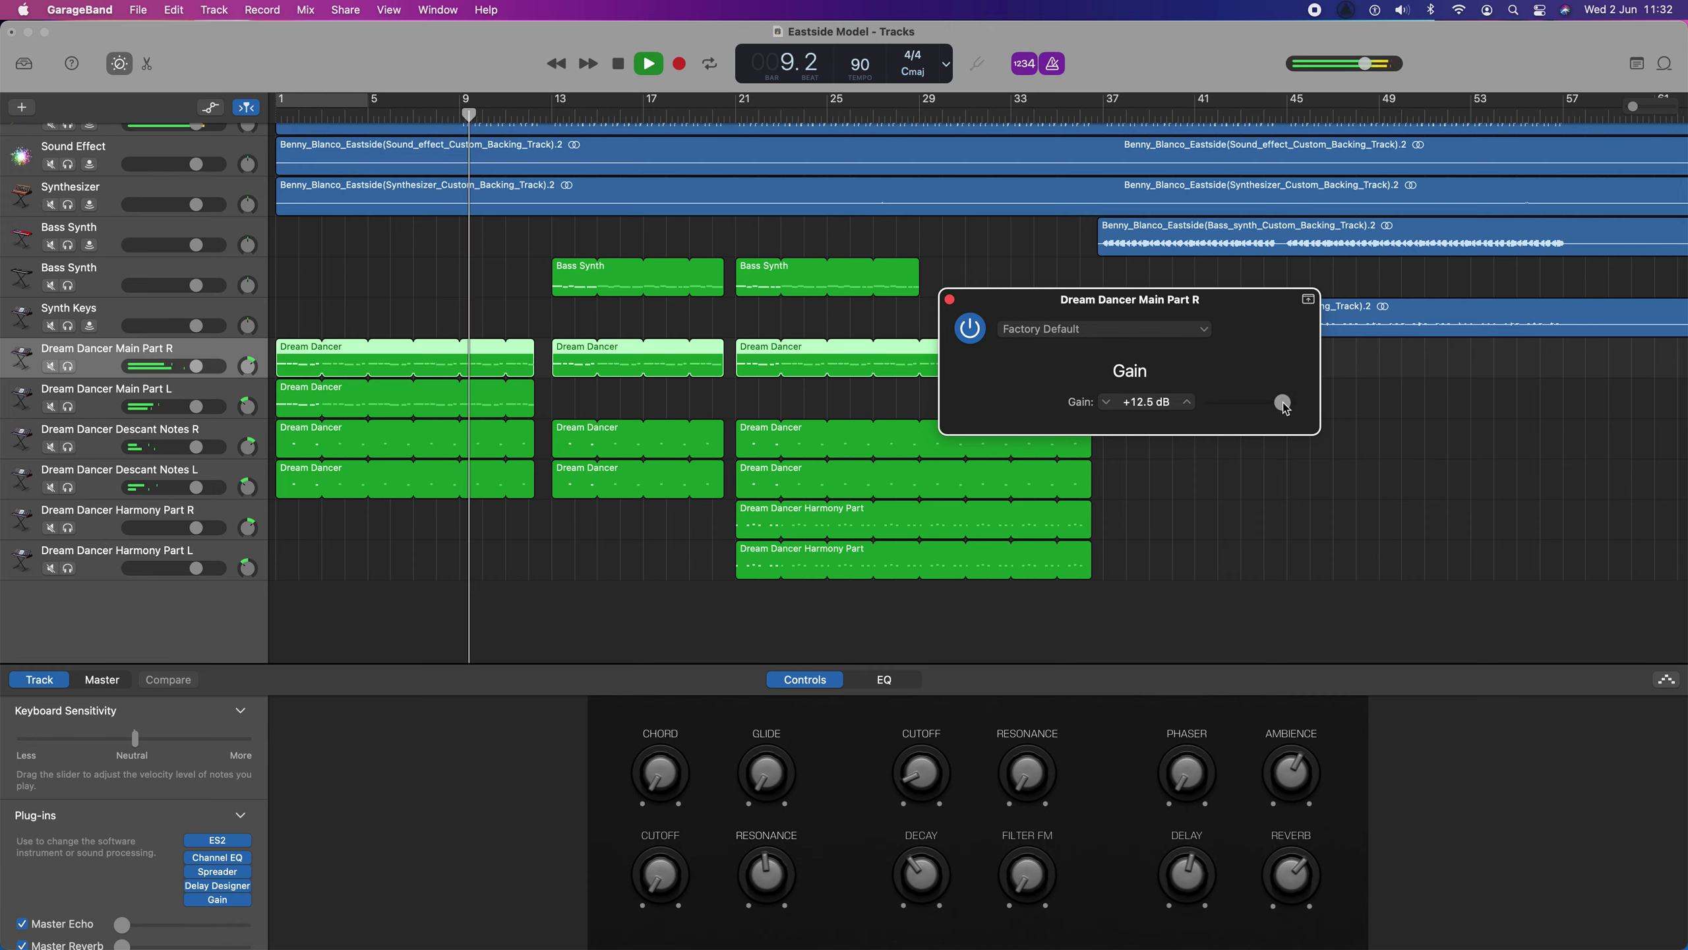
pyautogui.click(1187, 403)
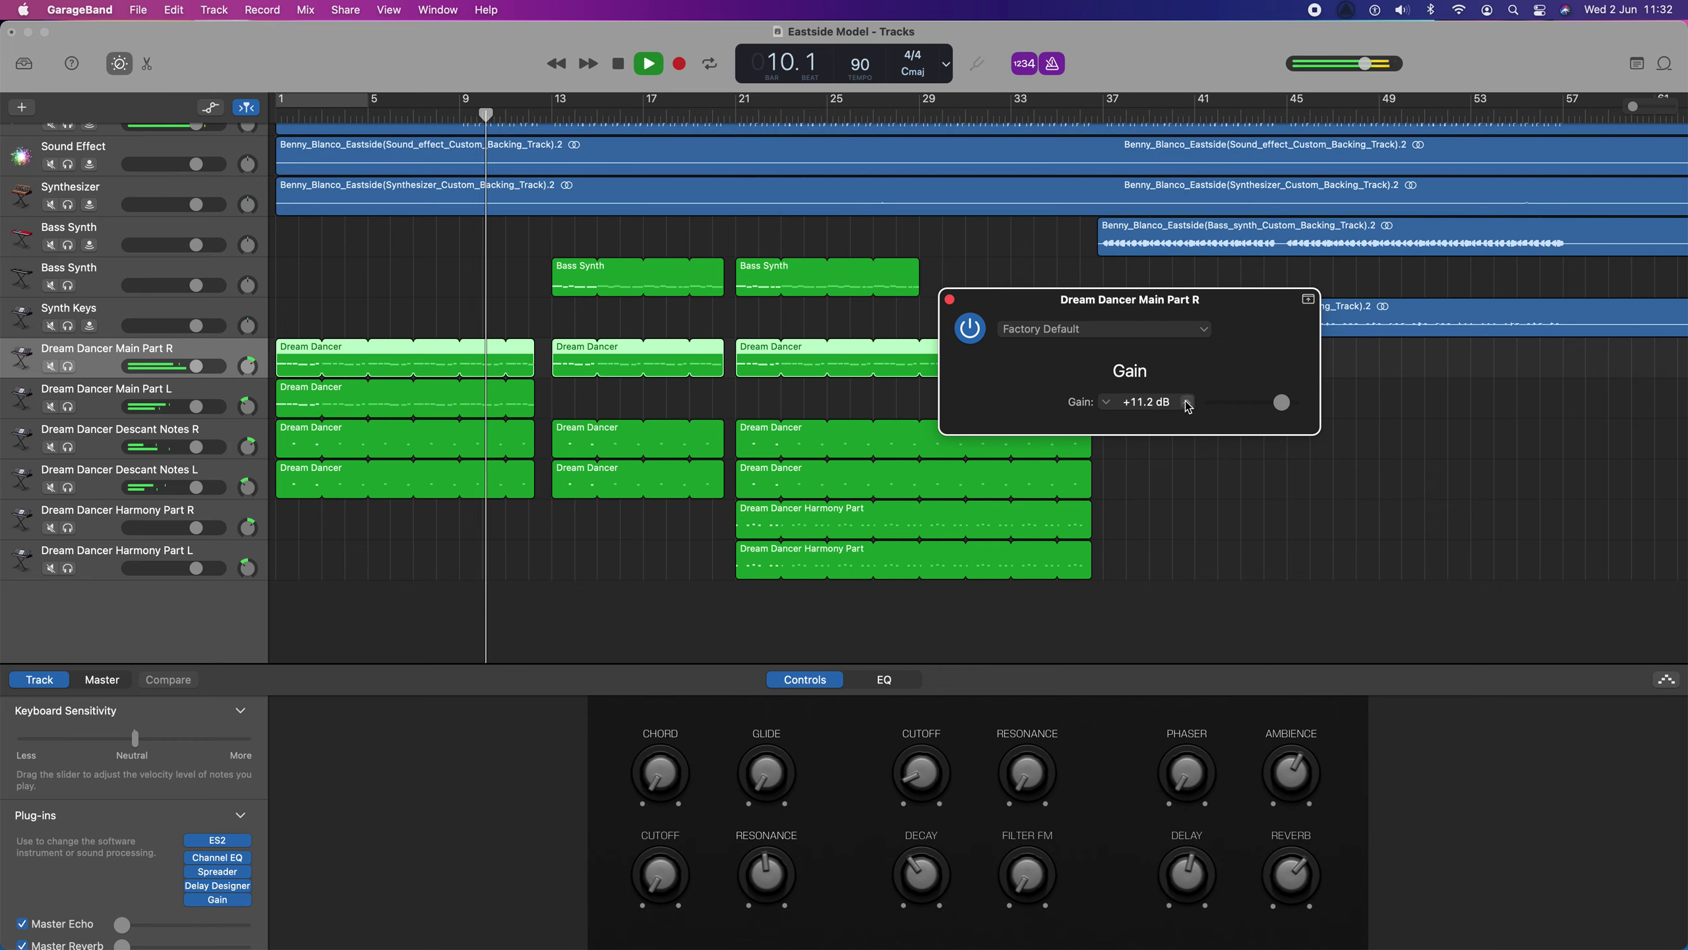
pyautogui.click(1187, 402)
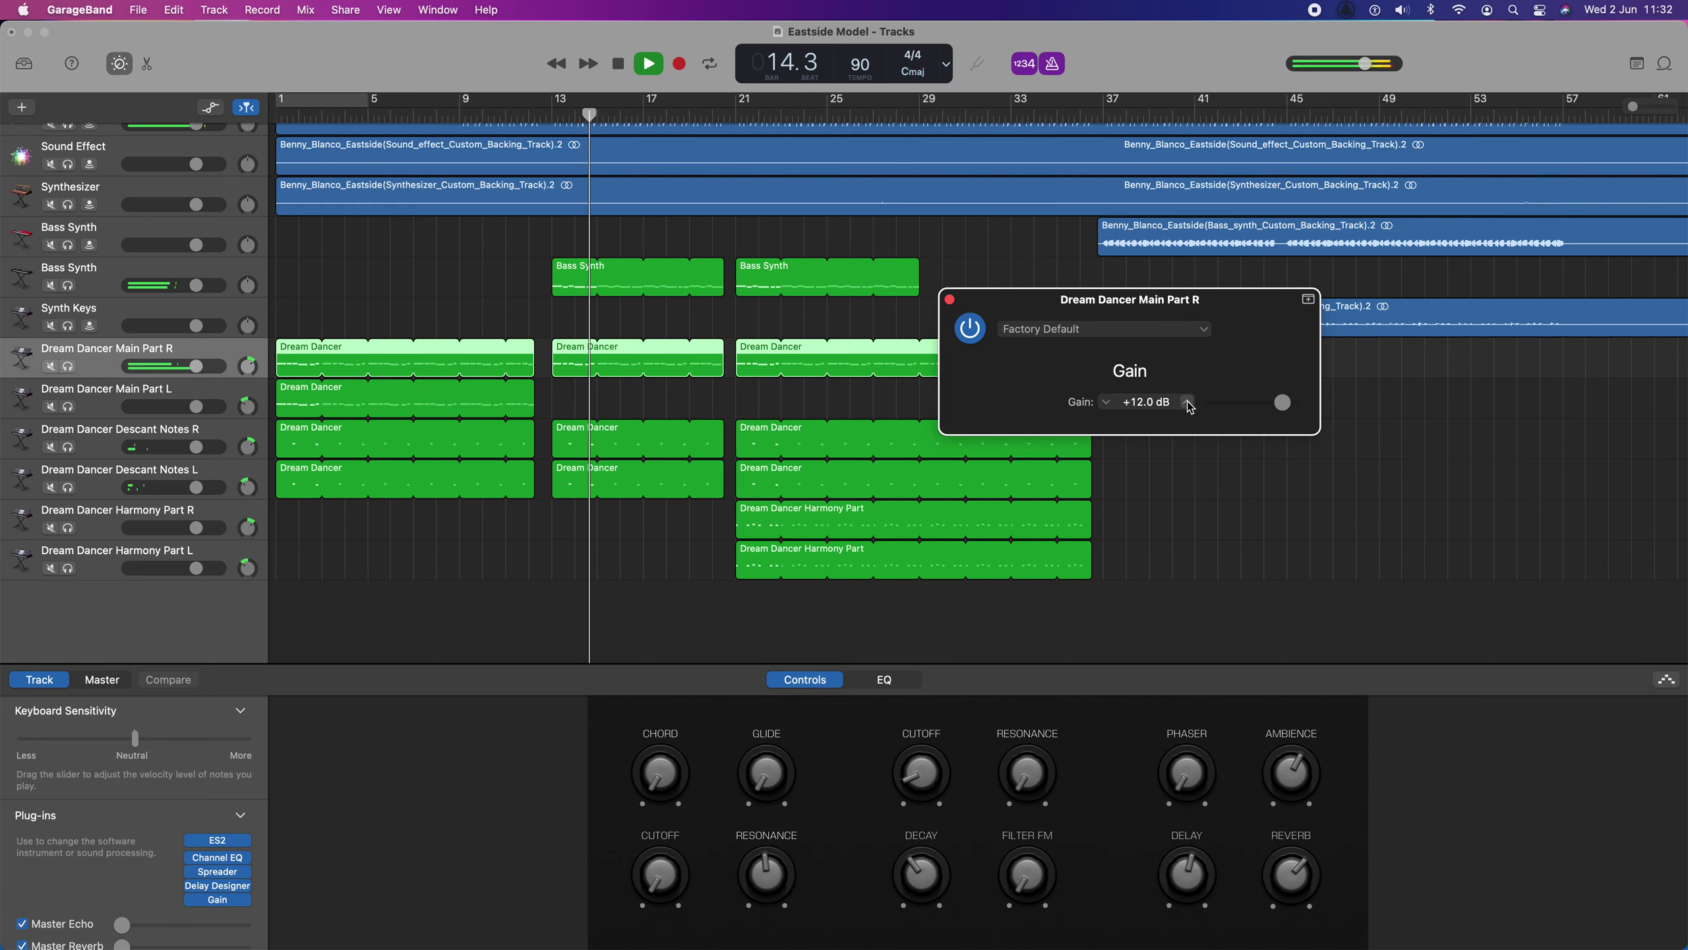
pyautogui.press('space')
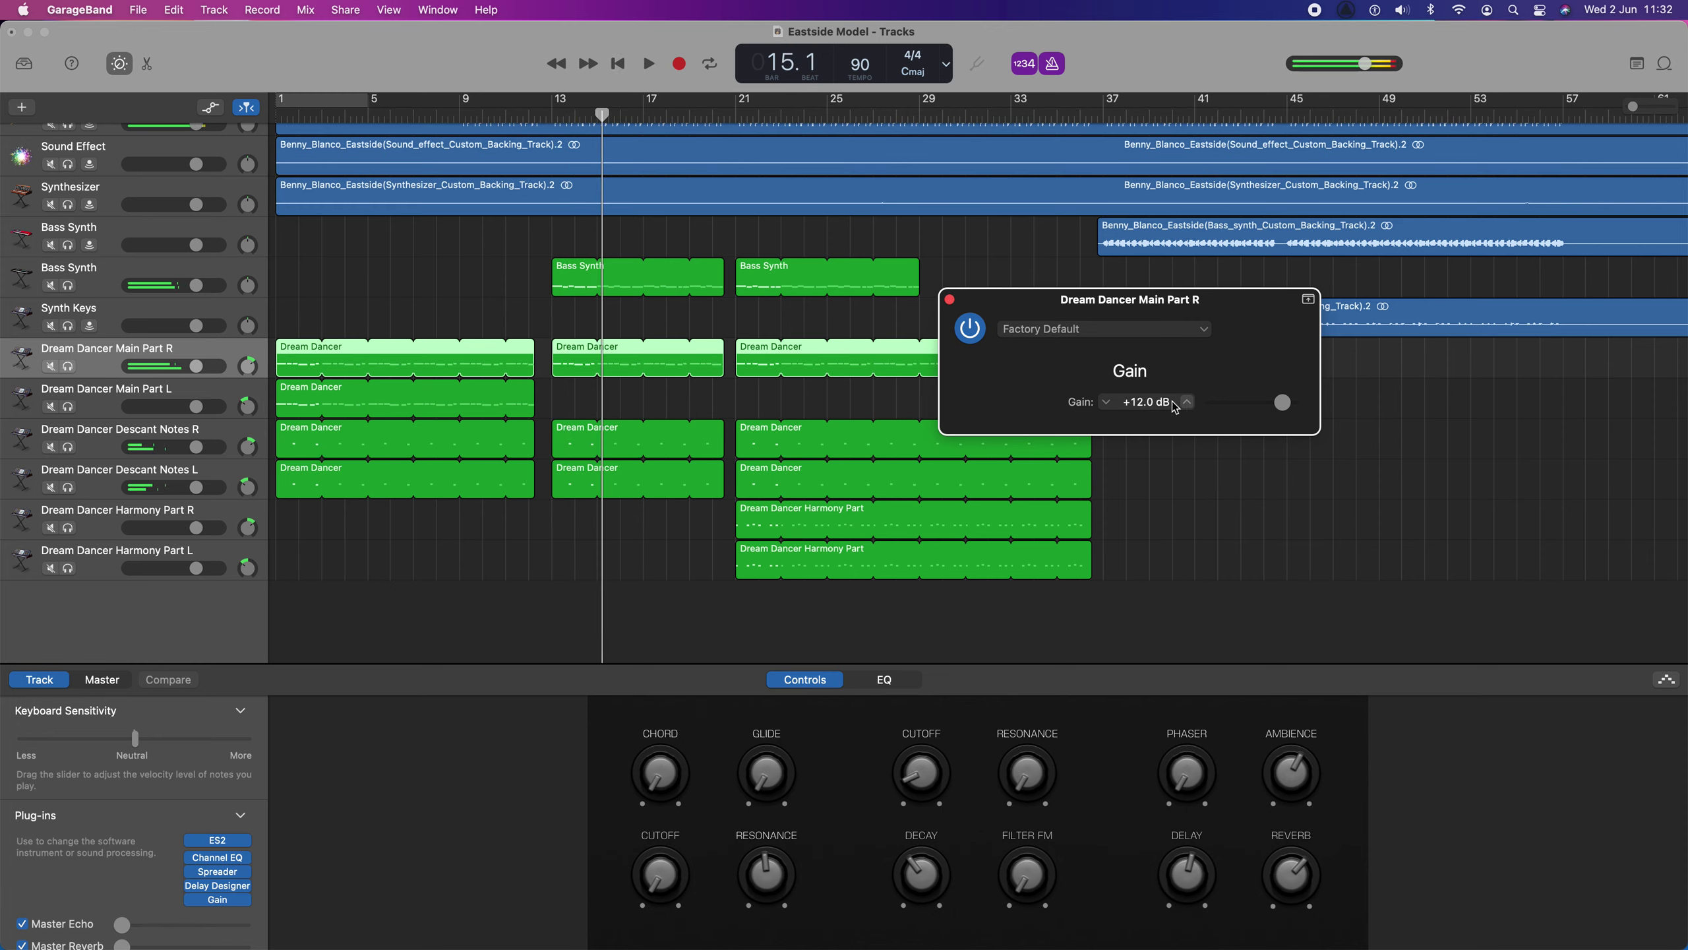
pyautogui.click(950, 300)
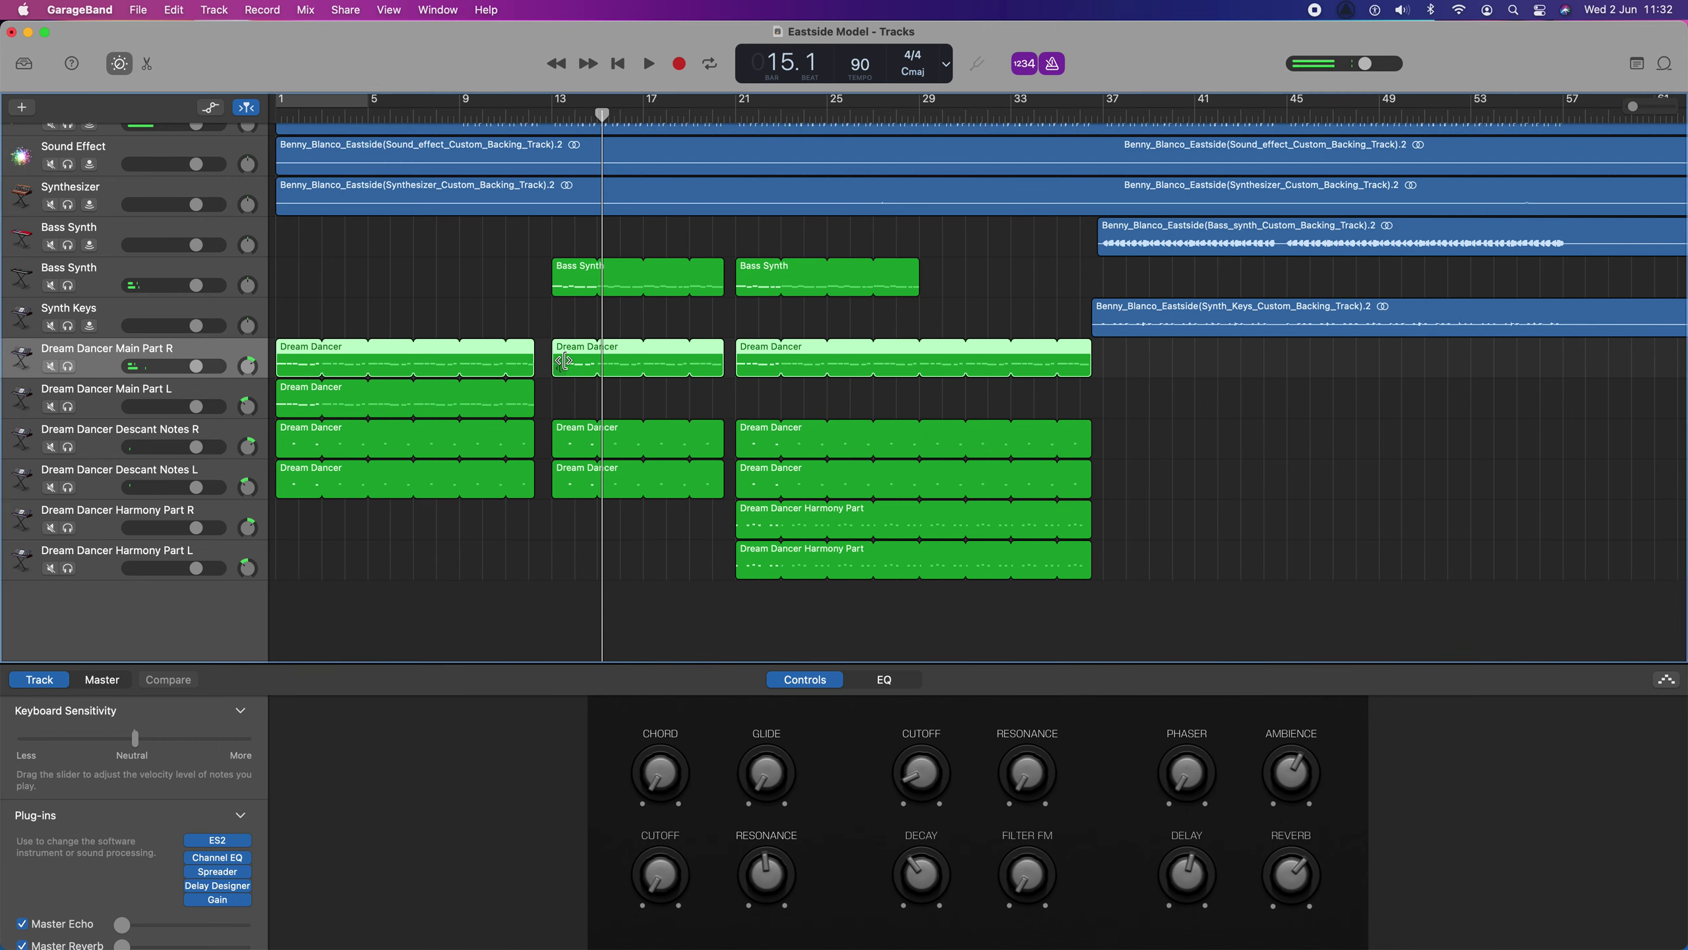
pyautogui.click(551, 112)
pyautogui.click(191, 397)
pyautogui.press('super+v')
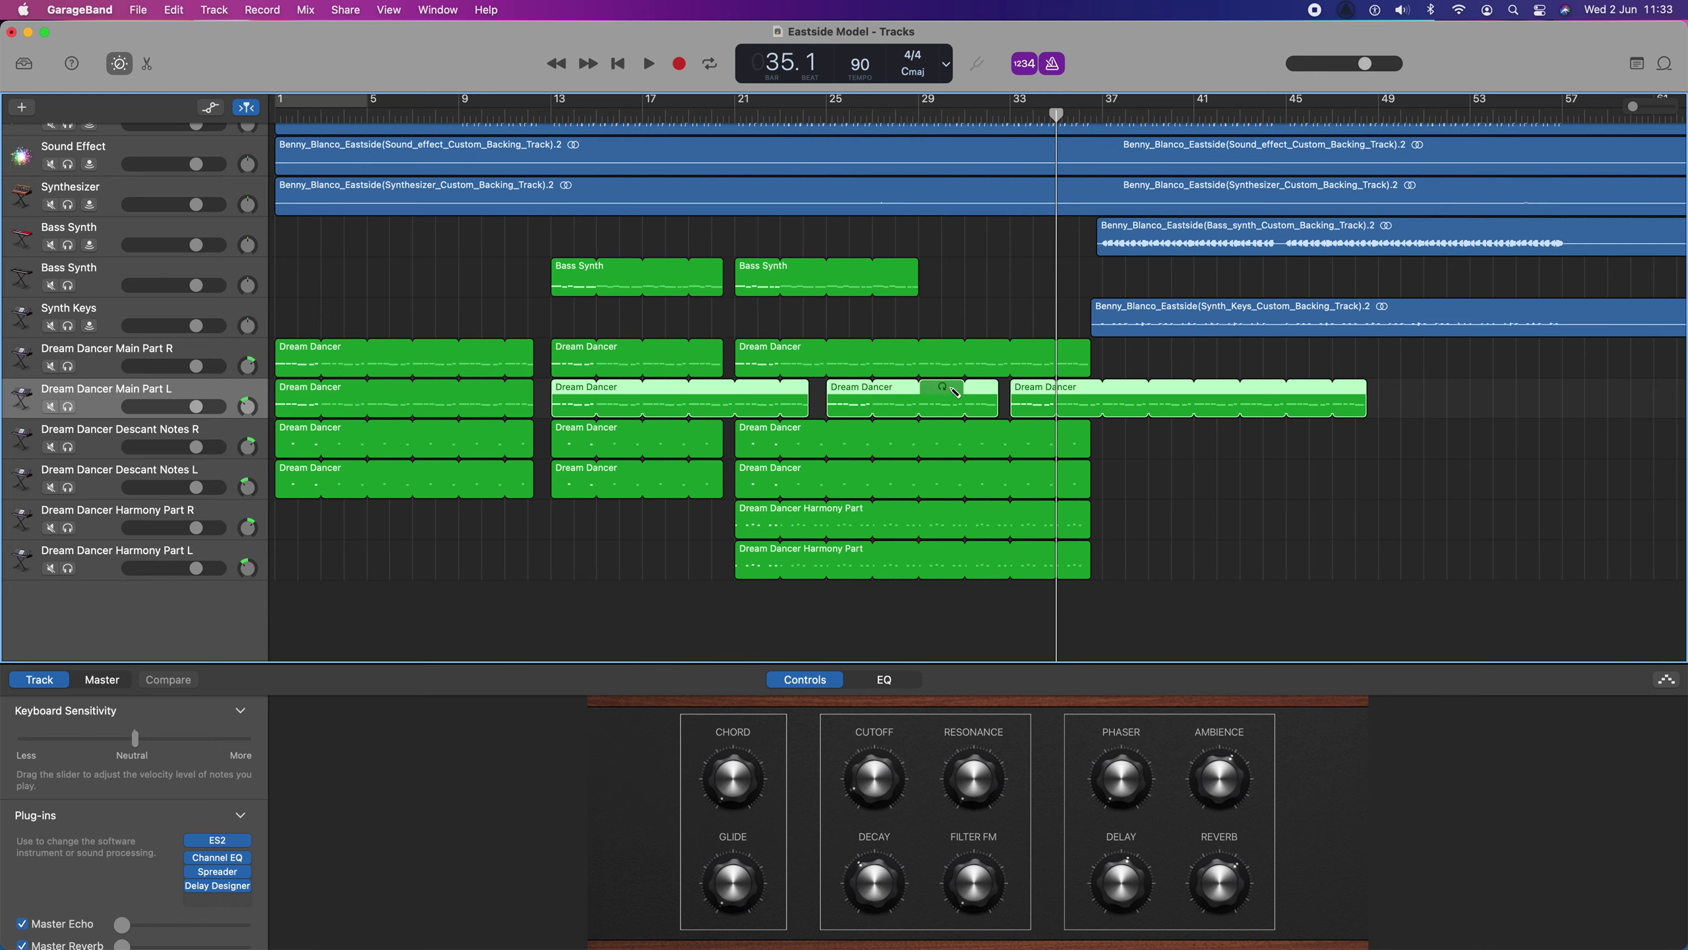
pyautogui.press('super+z')
# Copy the bar 13 Dream Dancer region from Main Part R to bar 13 of the Main Part L track.
pyautogui.click(579, 366)
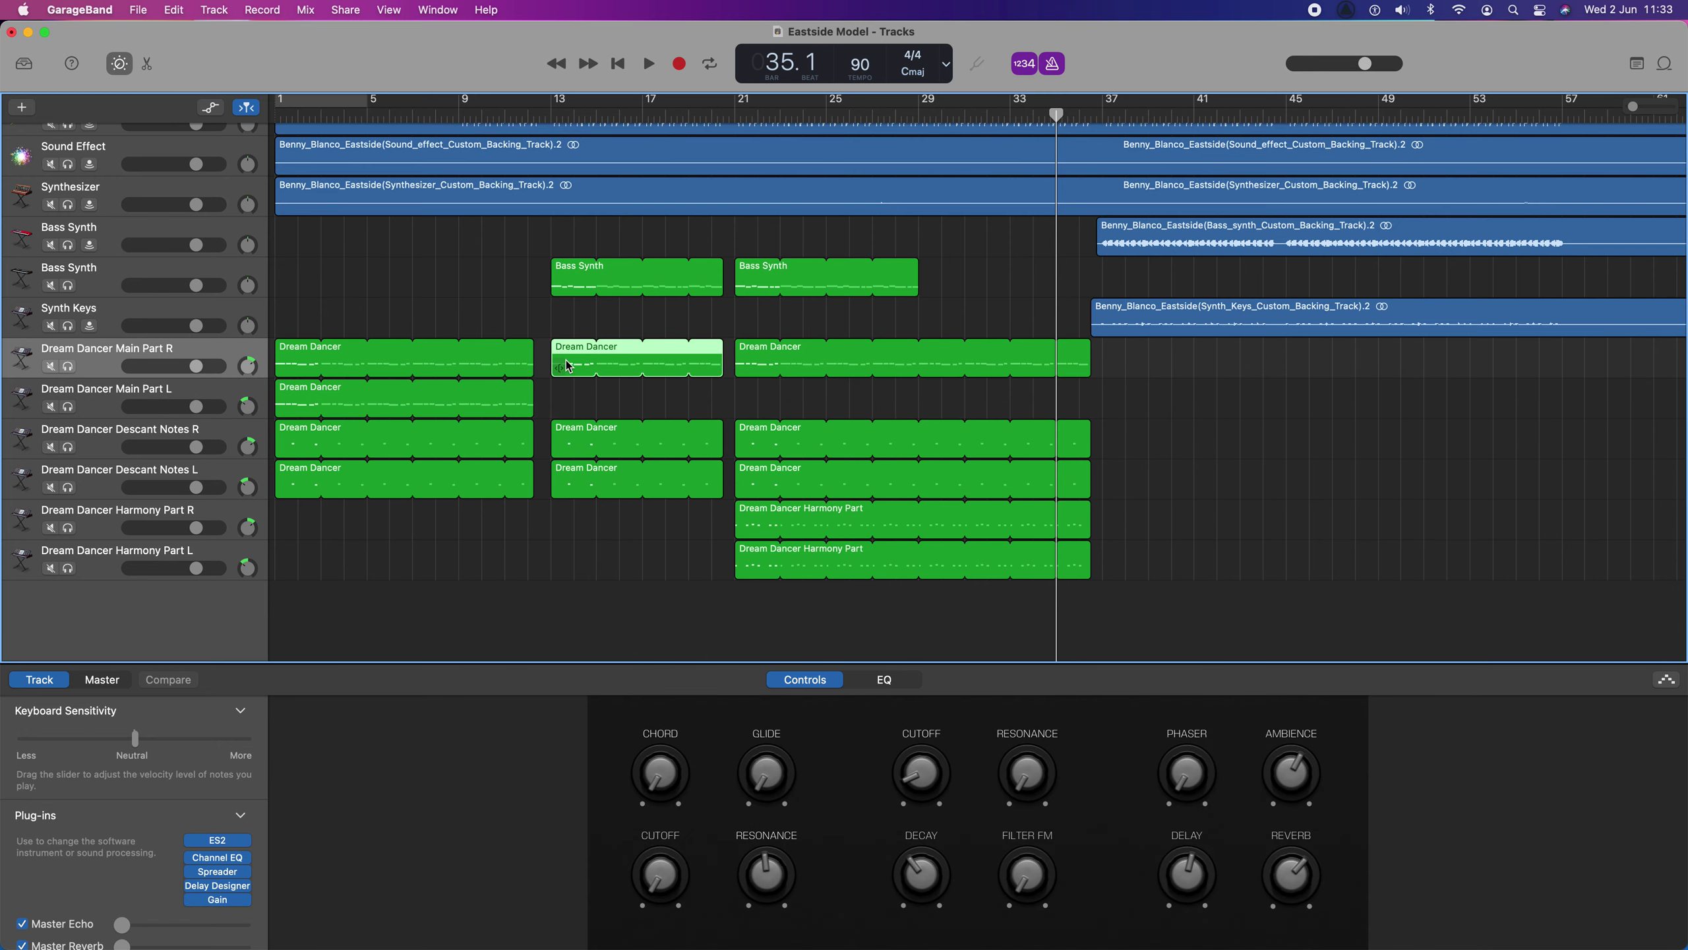
pyautogui.click(551, 113)
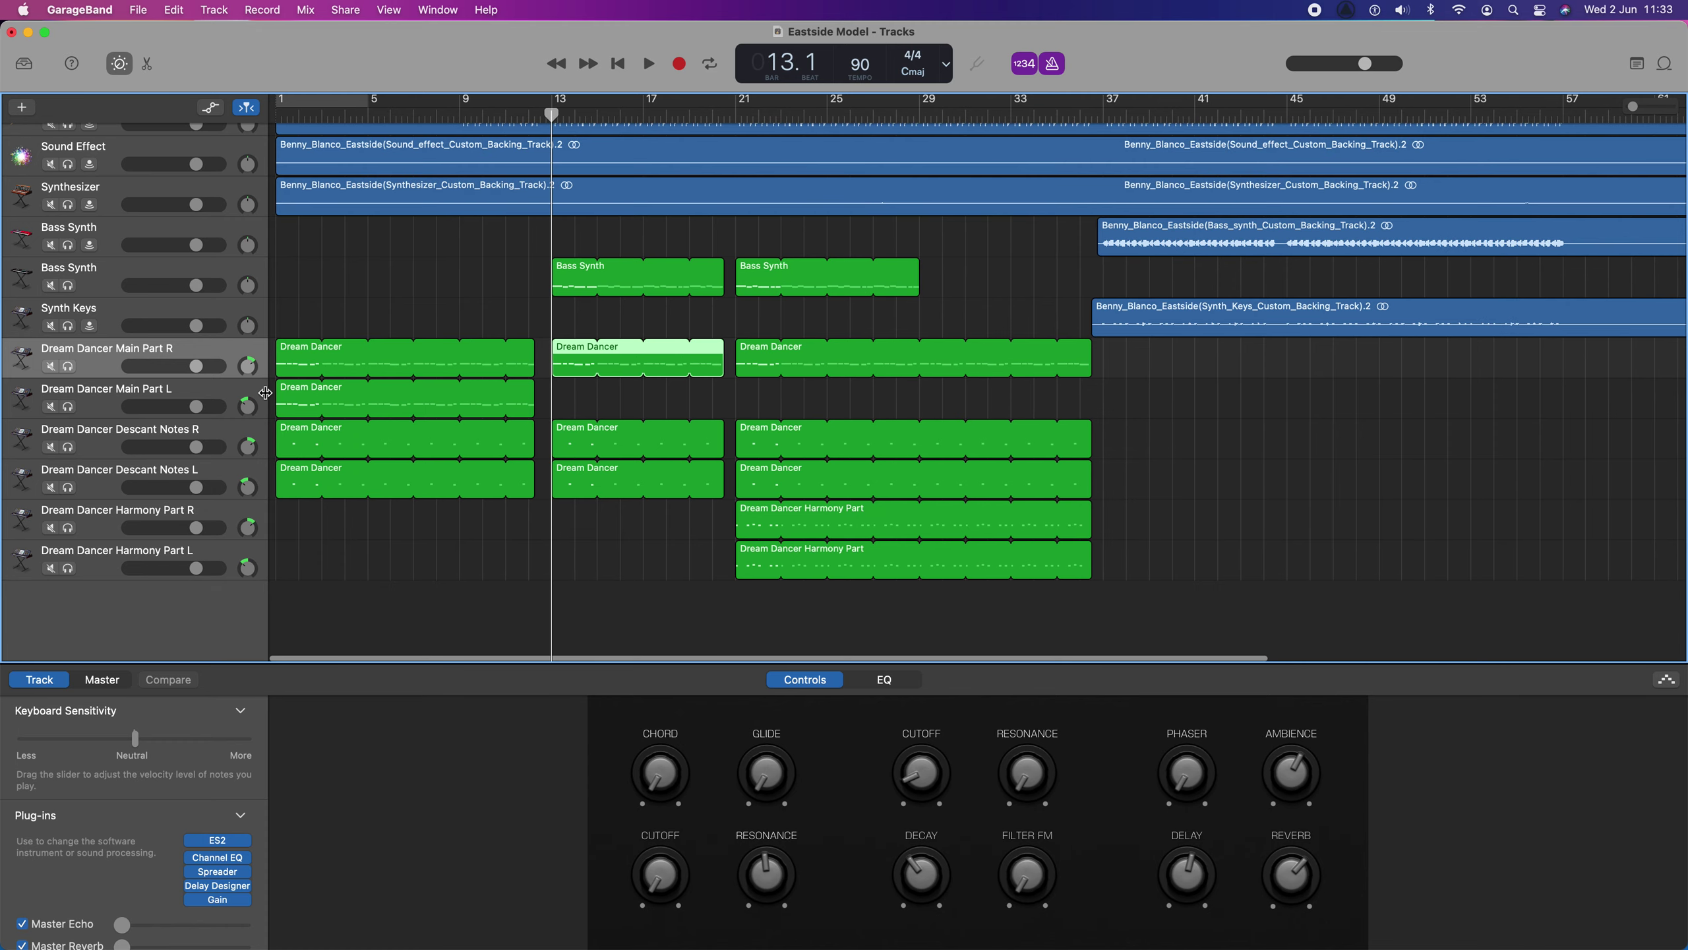
pyautogui.click(136, 395)
pyautogui.press('super+v')
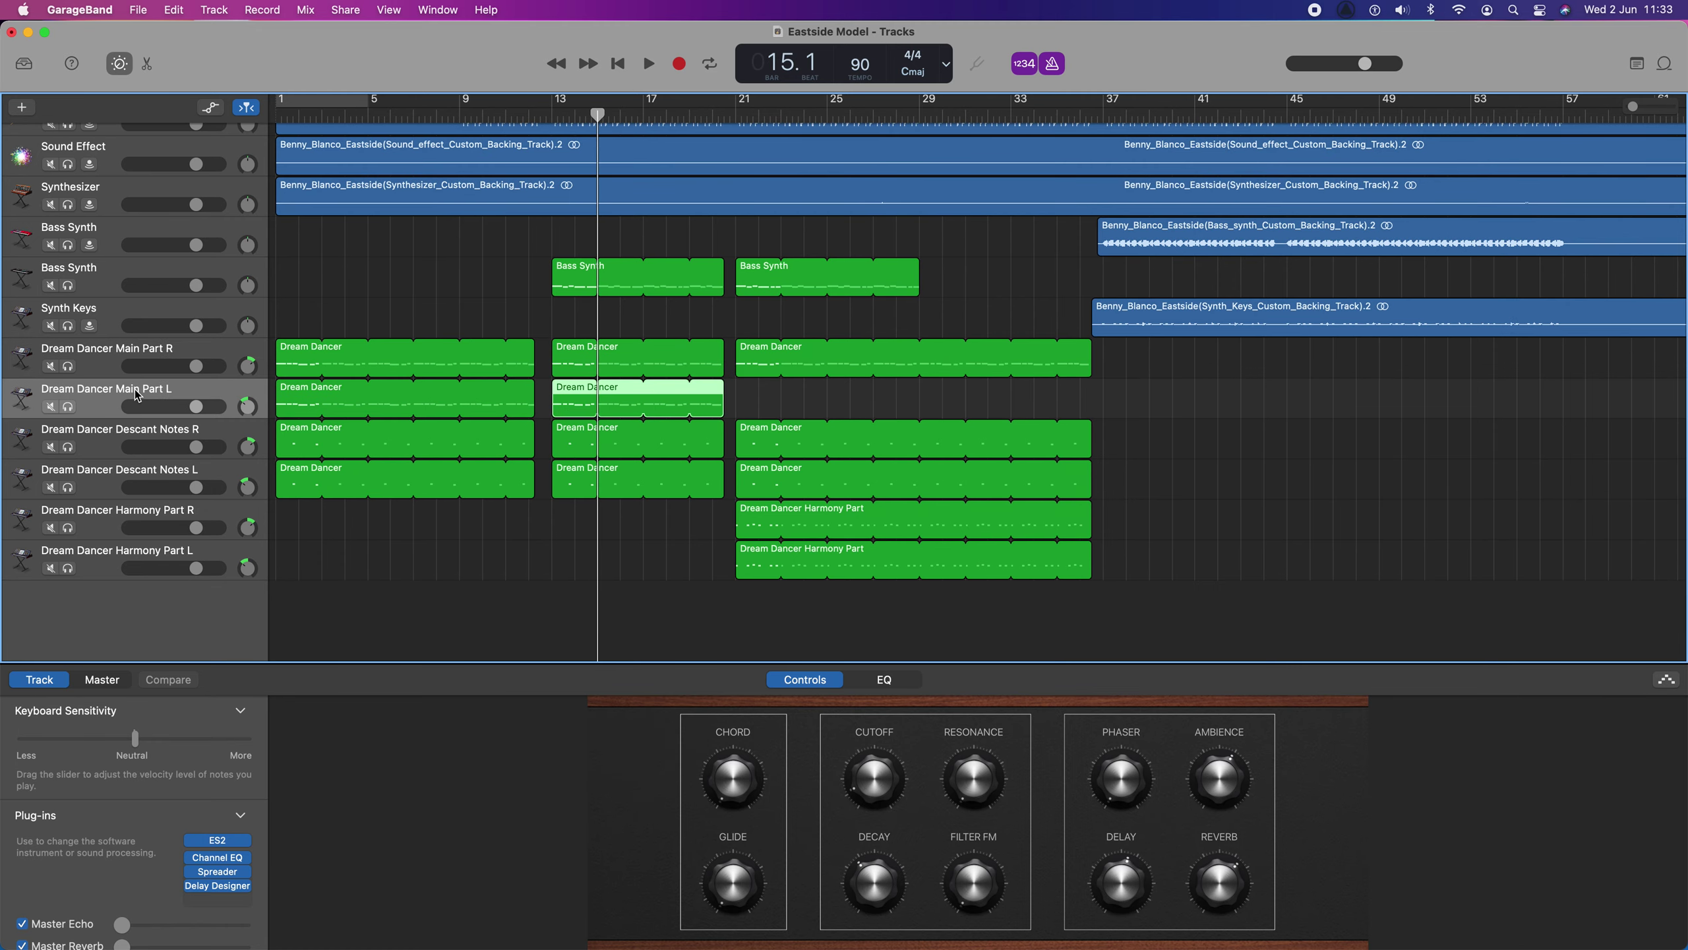
# Copy the bar 21 Dream Dancer region from Main Part R to bar 21 of the Main Part L track.
pyautogui.click(763, 361)
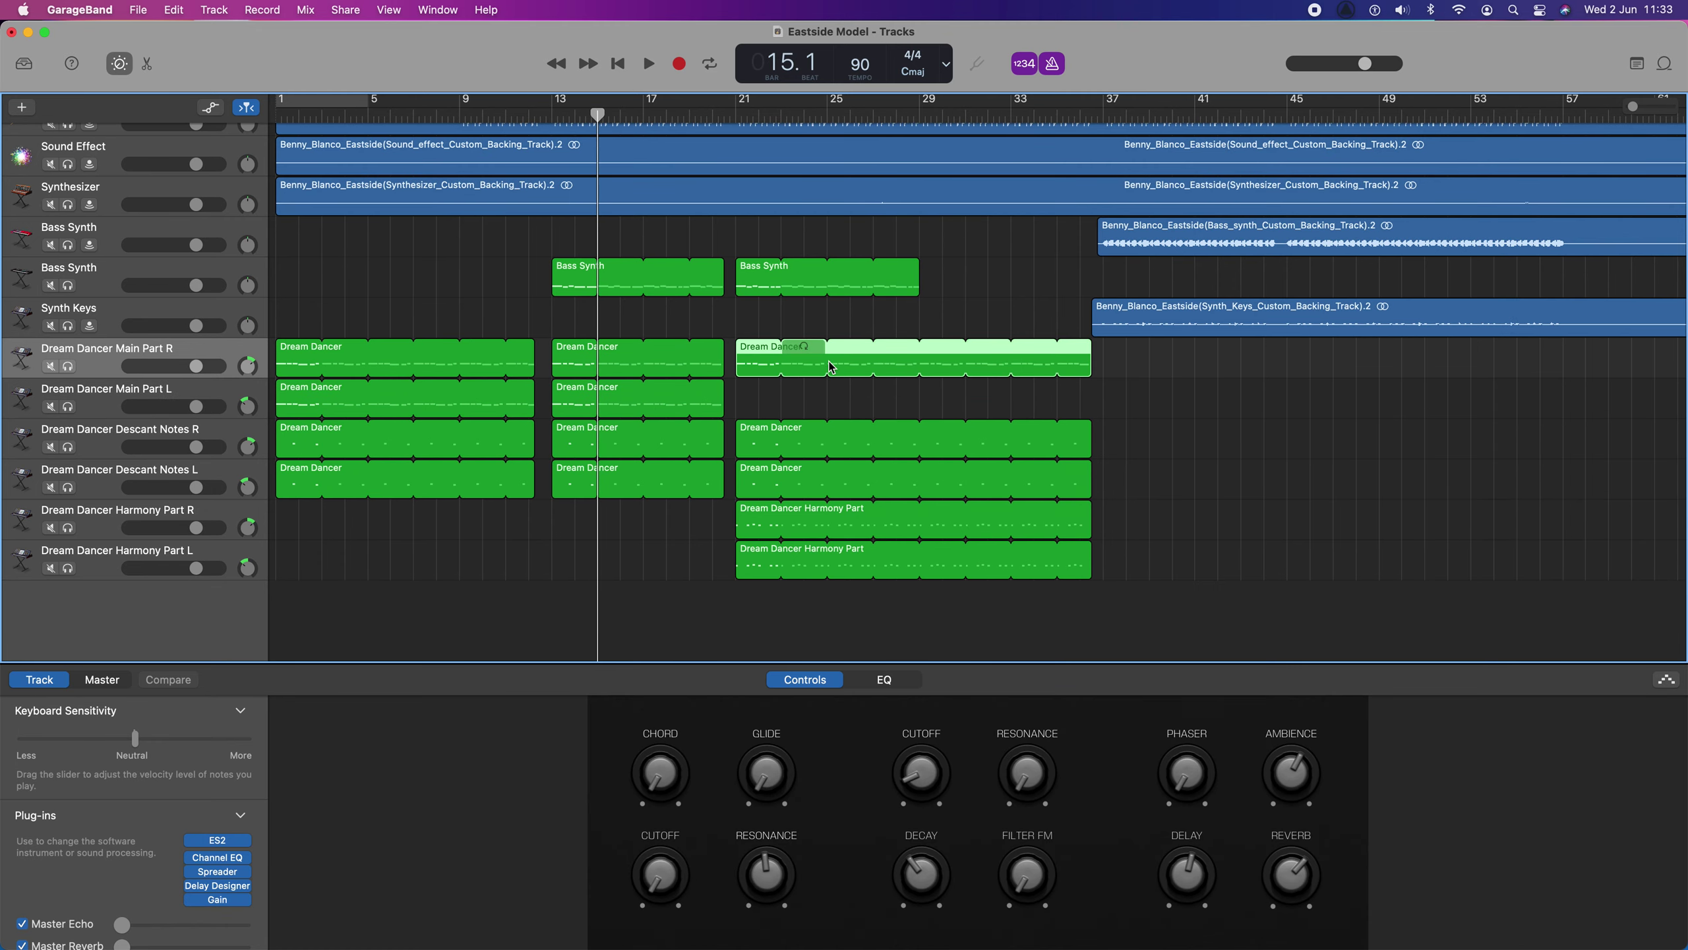
pyautogui.click(740, 113)
pyautogui.click(163, 399)
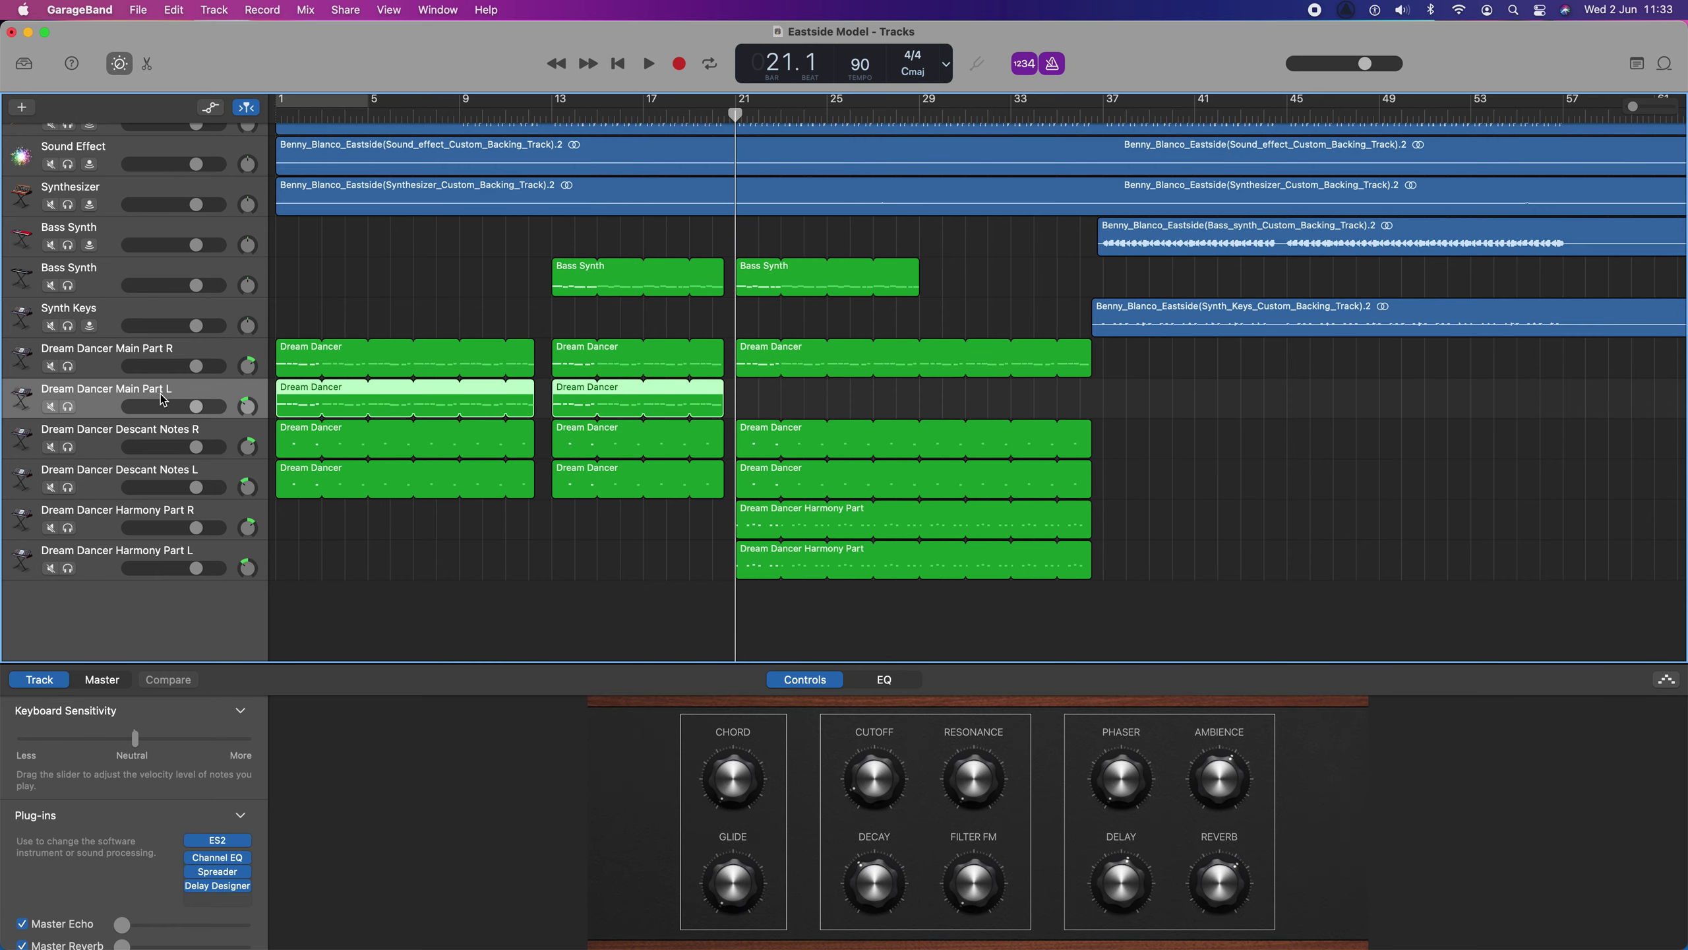
pyautogui.press('super+v')
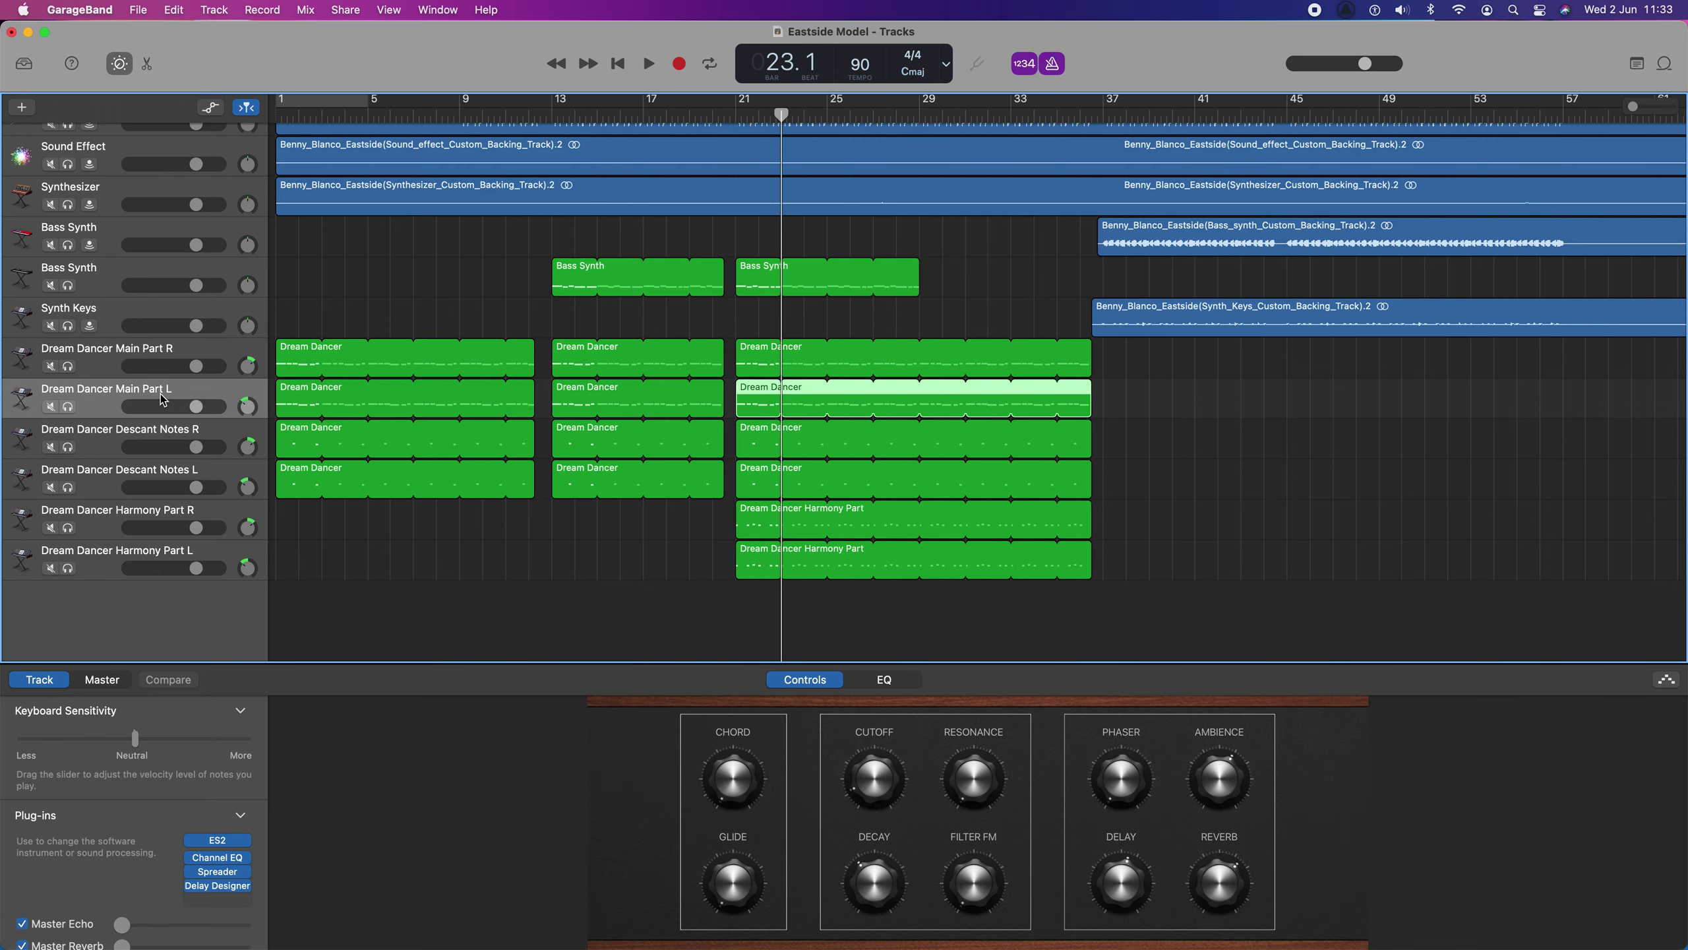
# Select the Dream Dancer Main Part R track and play the opening bars from the beginning to compare both main parts.
pyautogui.click(199, 351)
pyautogui.press('Return')
pyautogui.press('space')
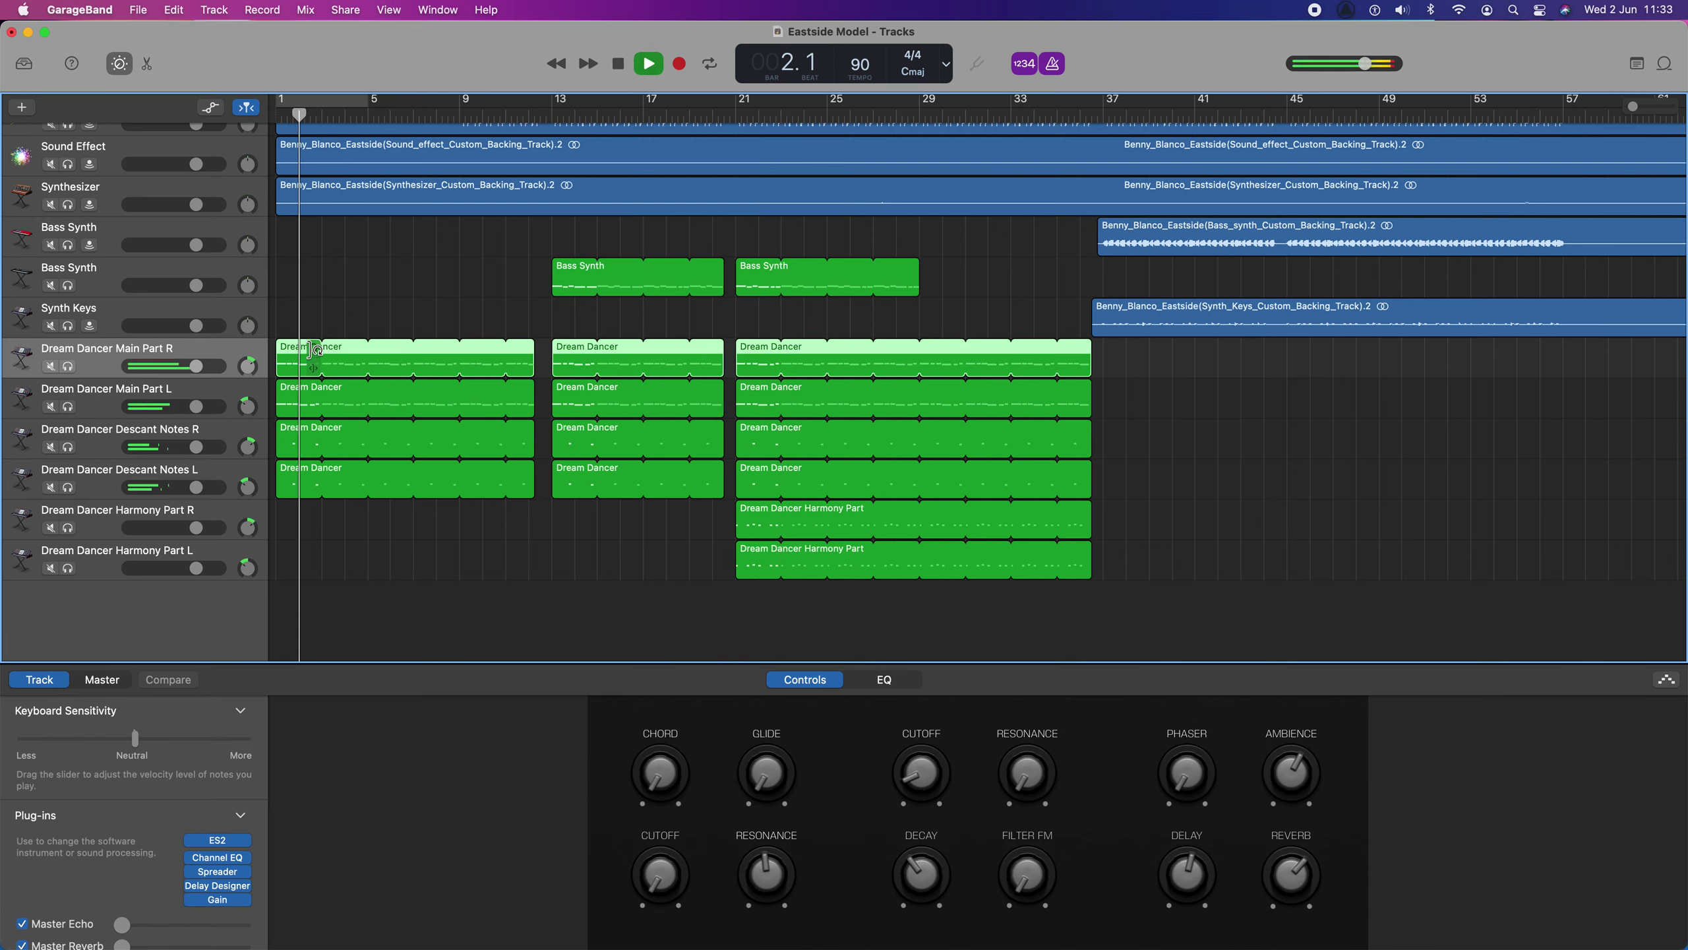
pyautogui.press('space')
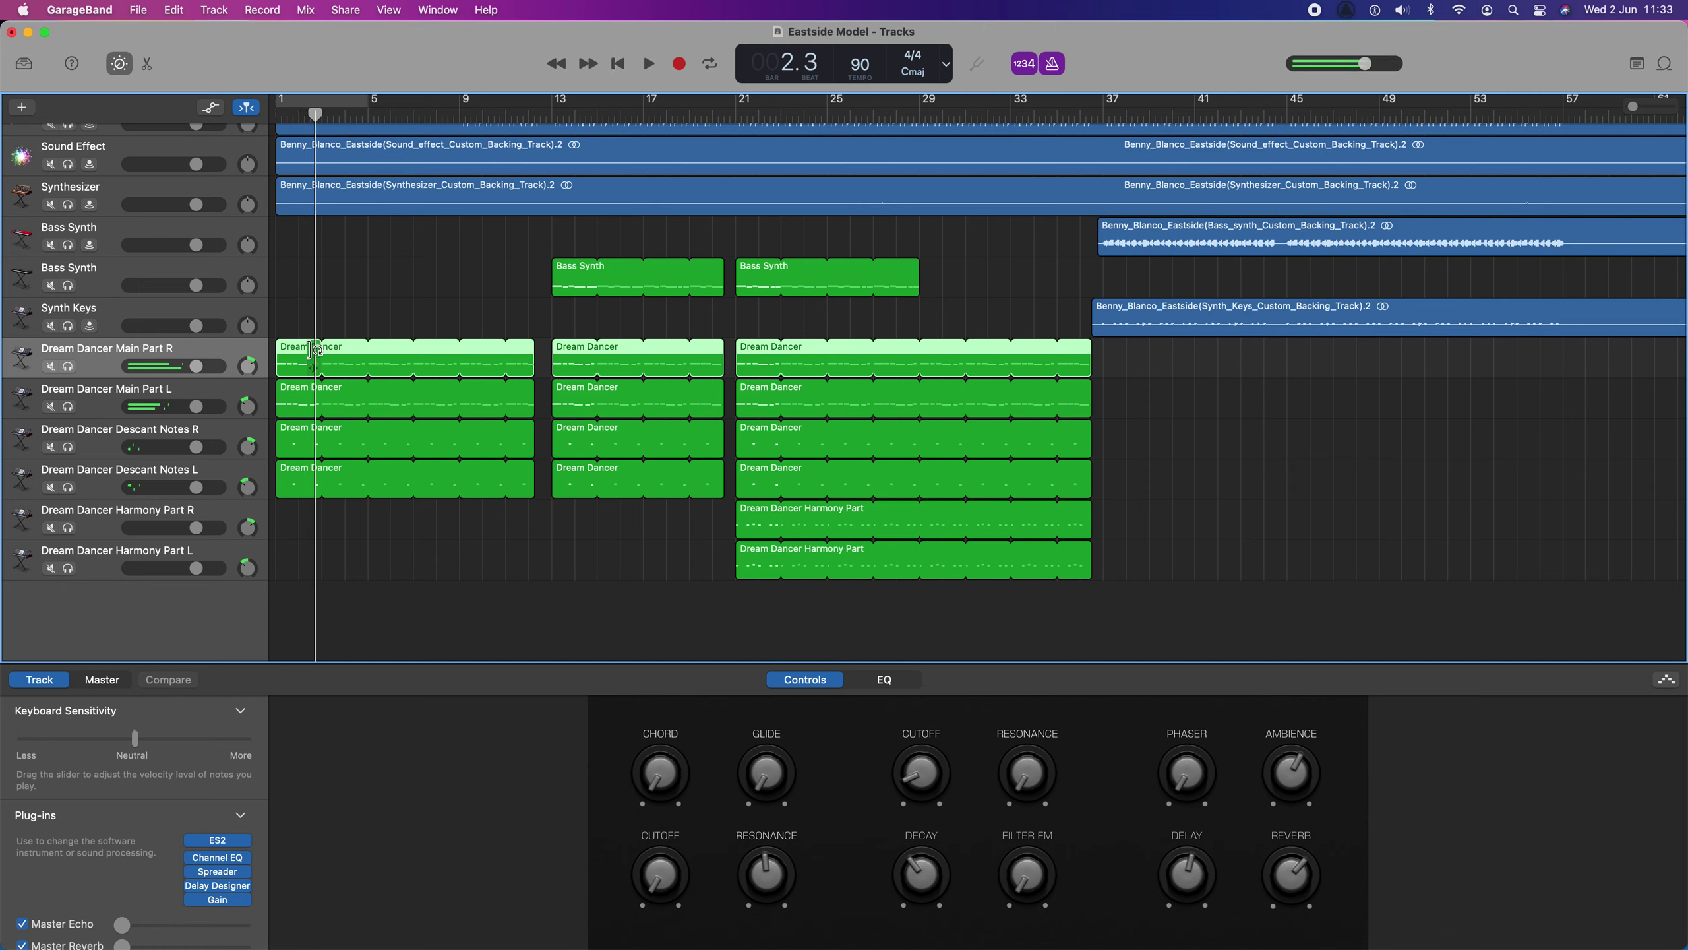
# Add a Gain plug-in at +12.0 dB to Dream Dancer Main Part L and play the opening bars from the beginning.
pyautogui.click(103, 397)
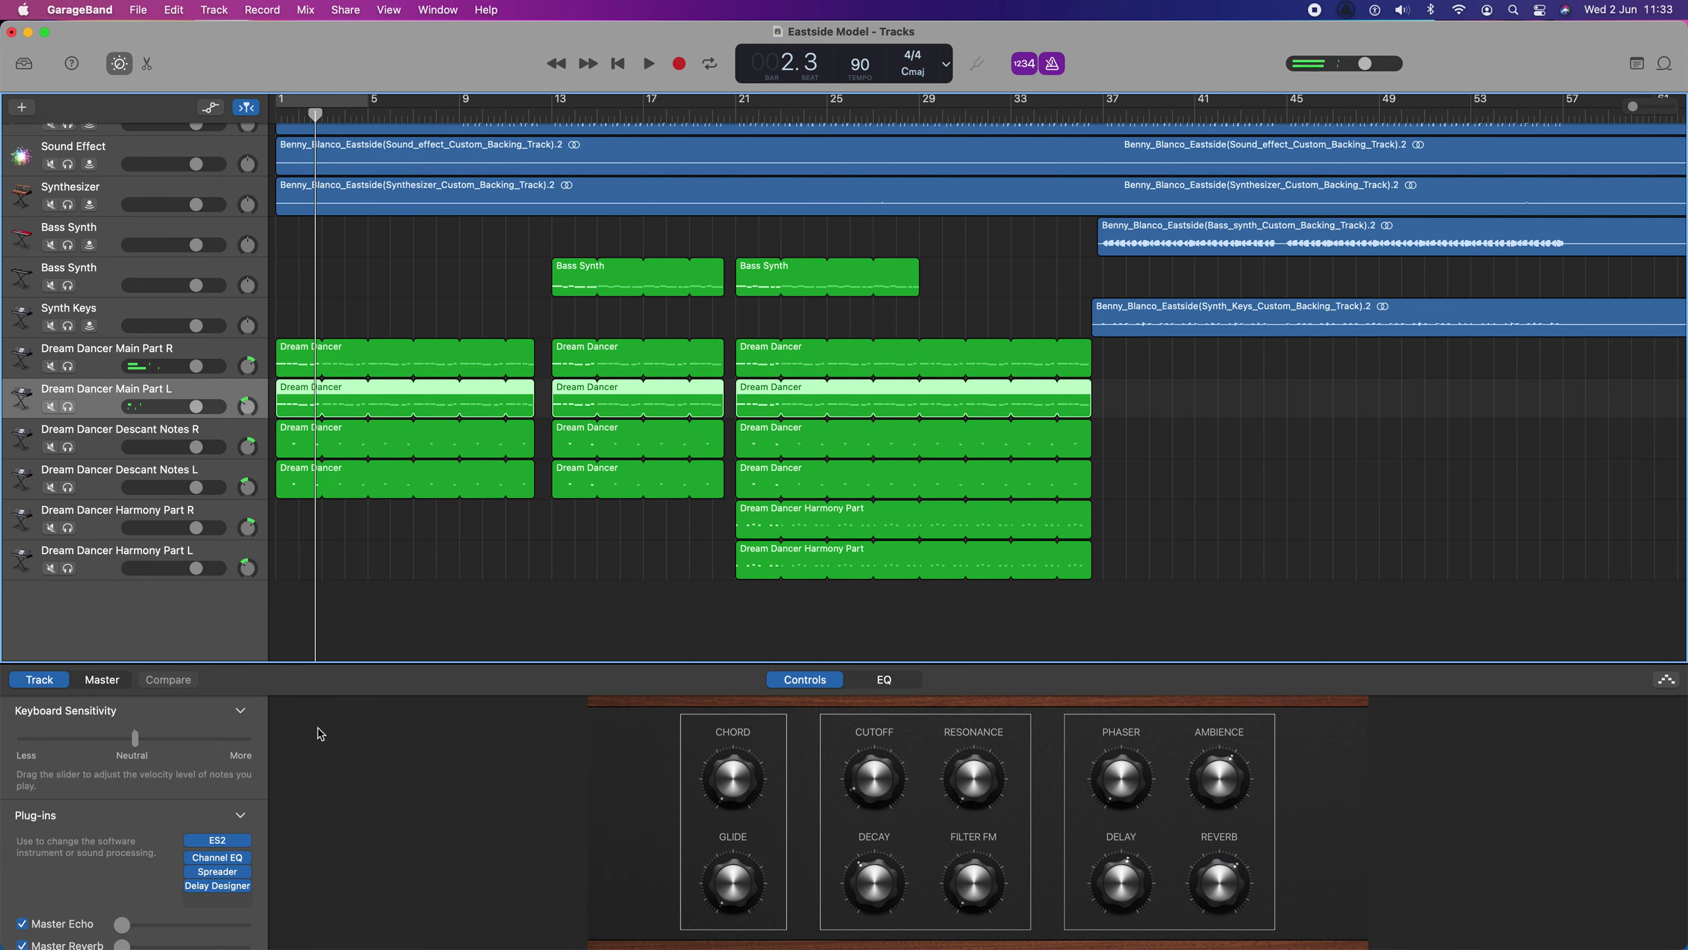
pyautogui.click(218, 899)
pyautogui.moveTo(259, 846)
pyautogui.click(322, 847)
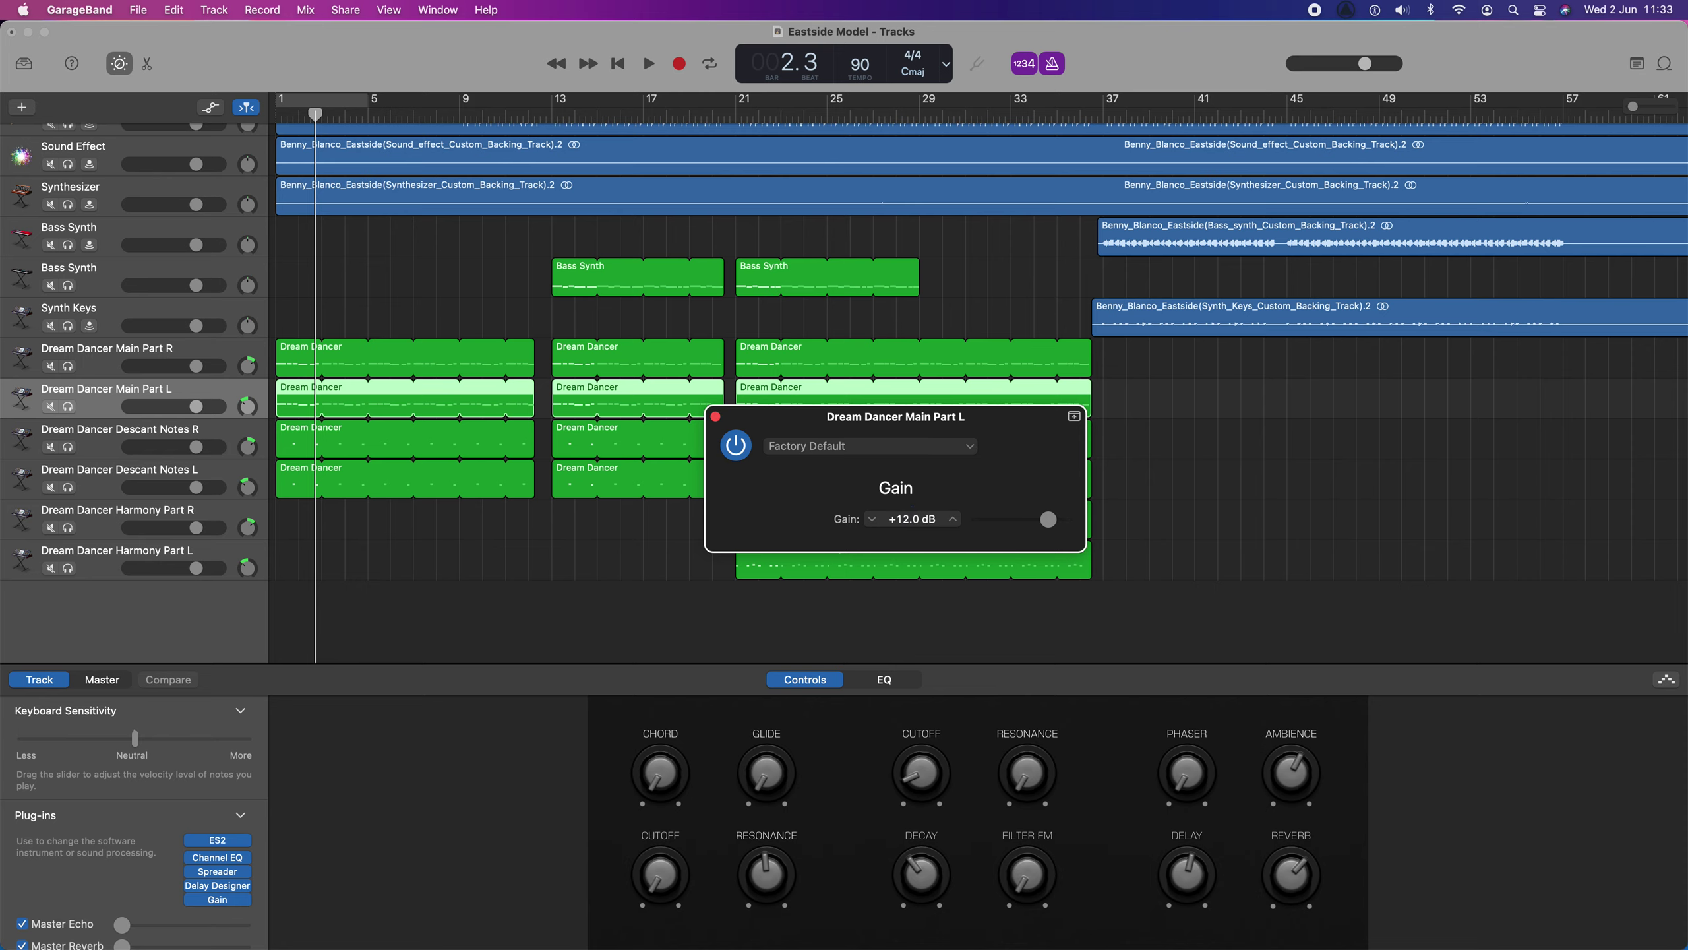
pyautogui.press('Return')
pyautogui.press('space')
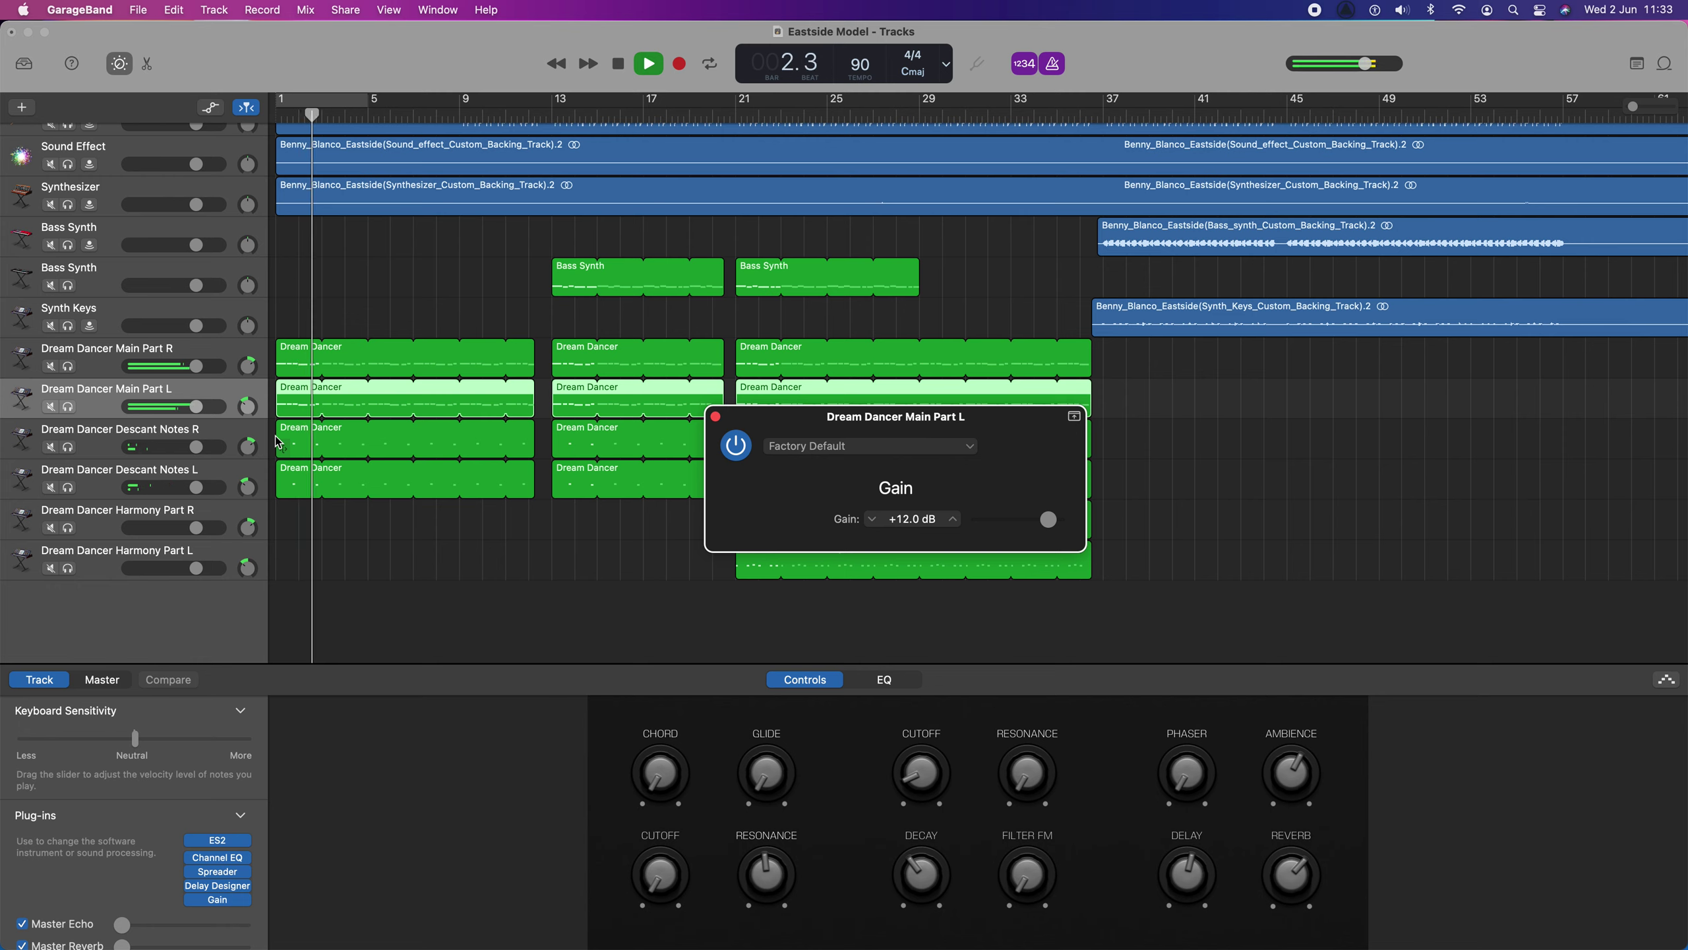
pyautogui.press('space')
# Add a Gain plug-in at +12.0 dB to the Dream Dancer Descant Notes R track and close its window.
pyautogui.click(100, 452)
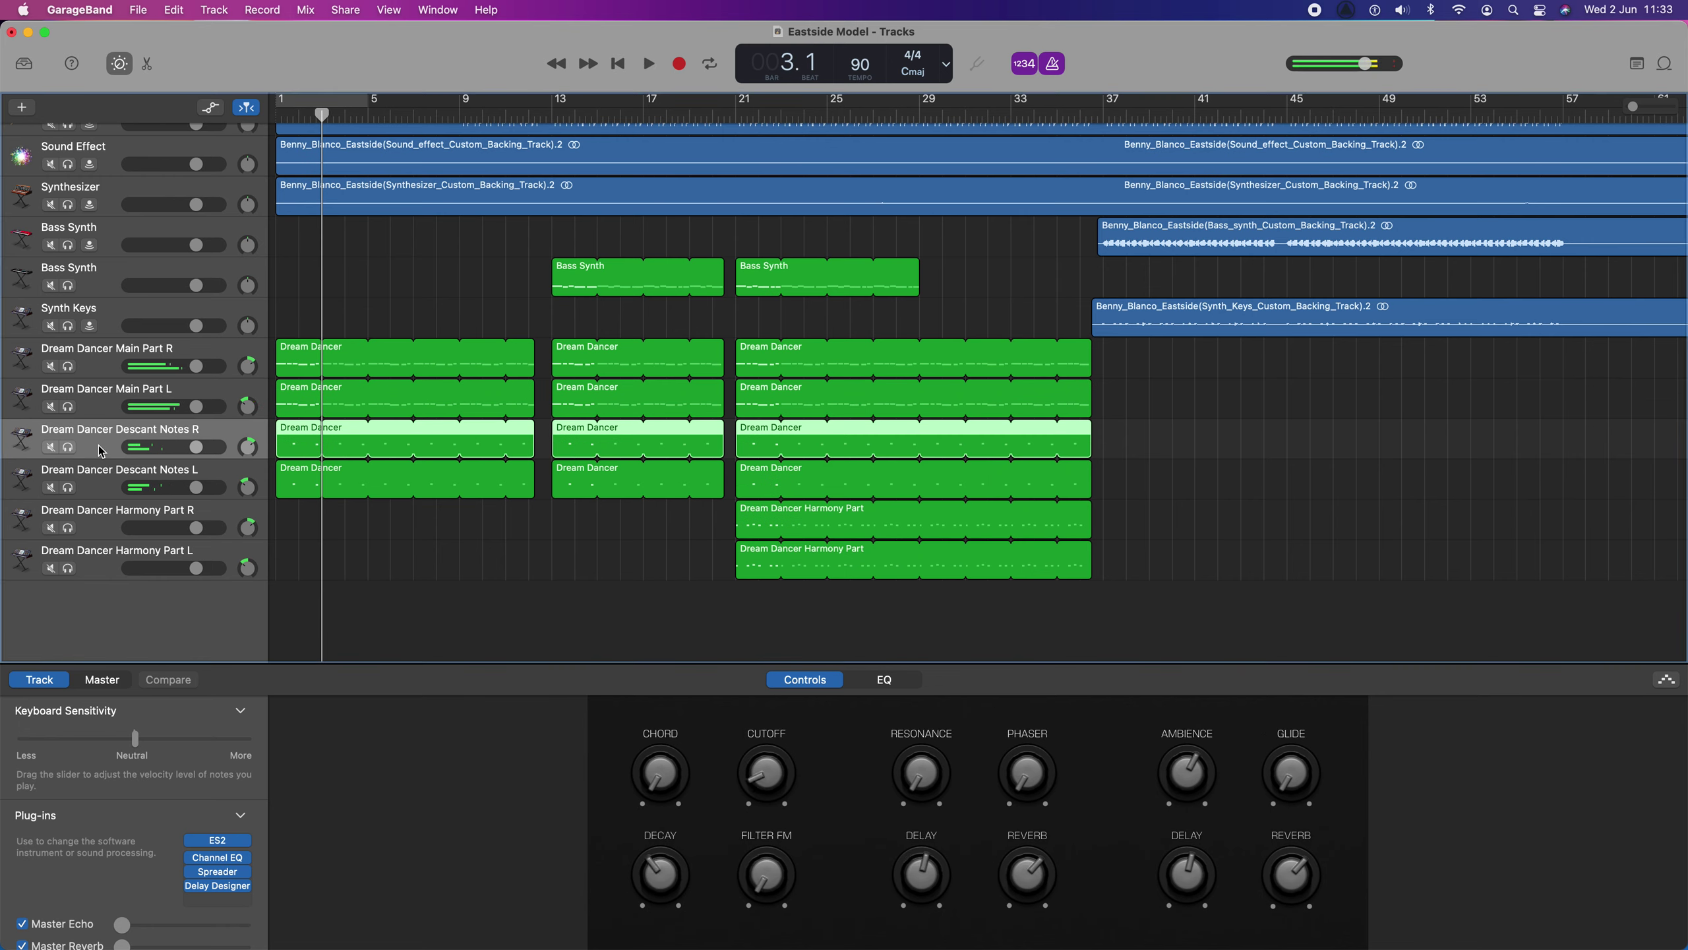
pyautogui.click(217, 901)
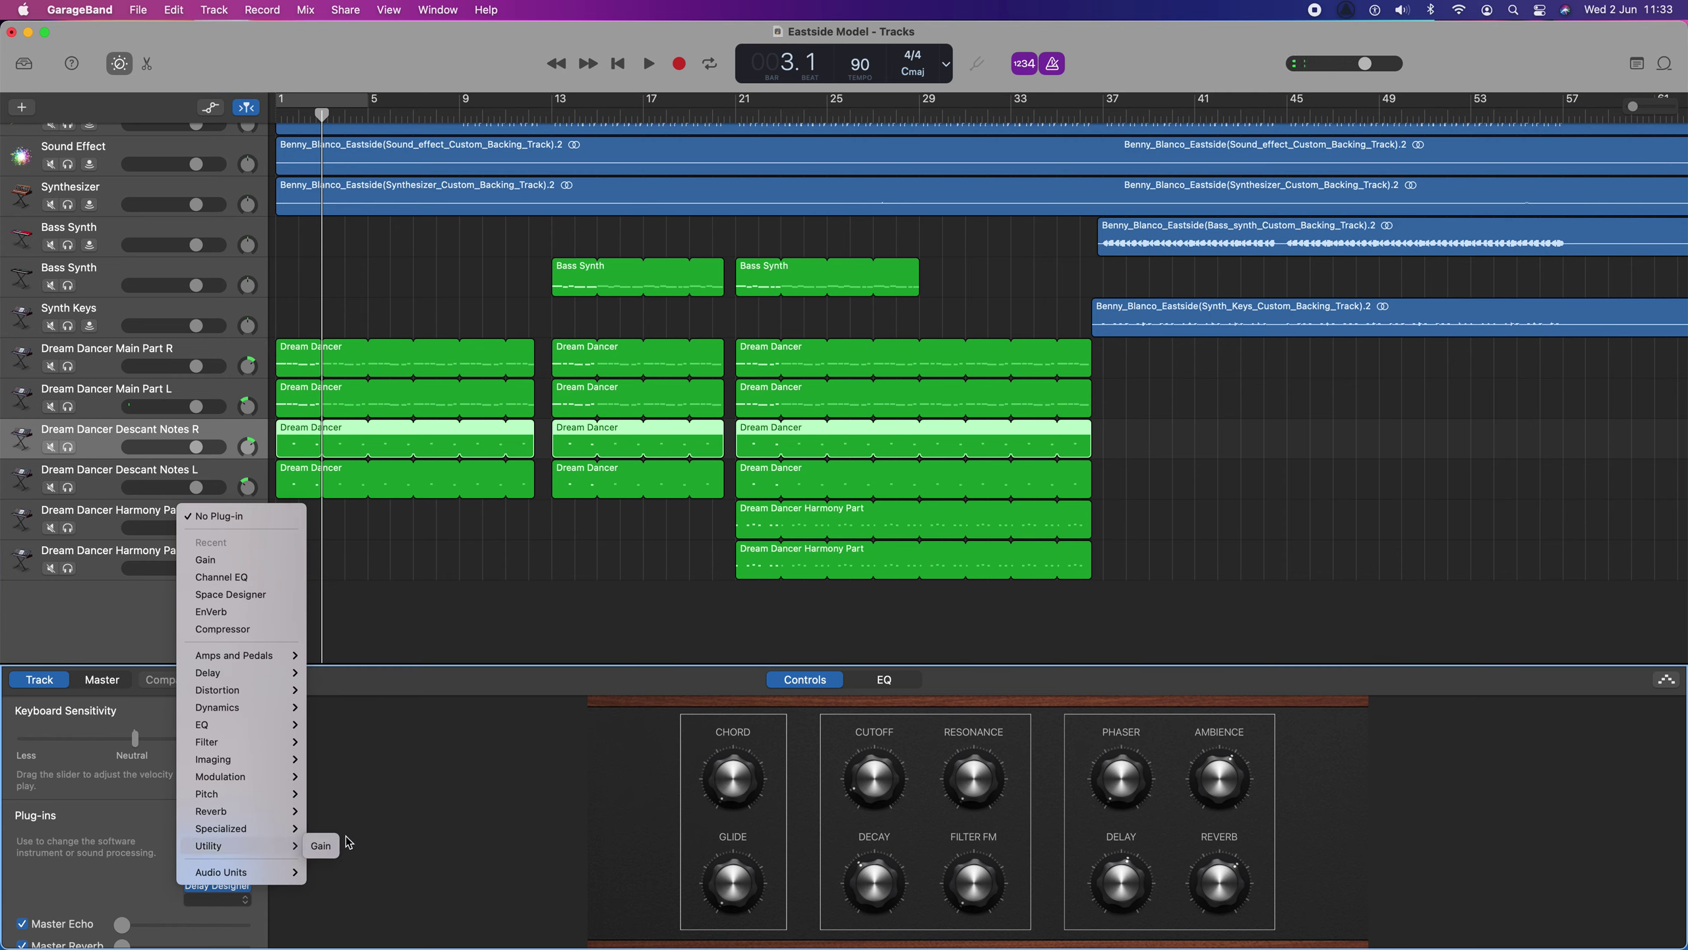
pyautogui.click(322, 846)
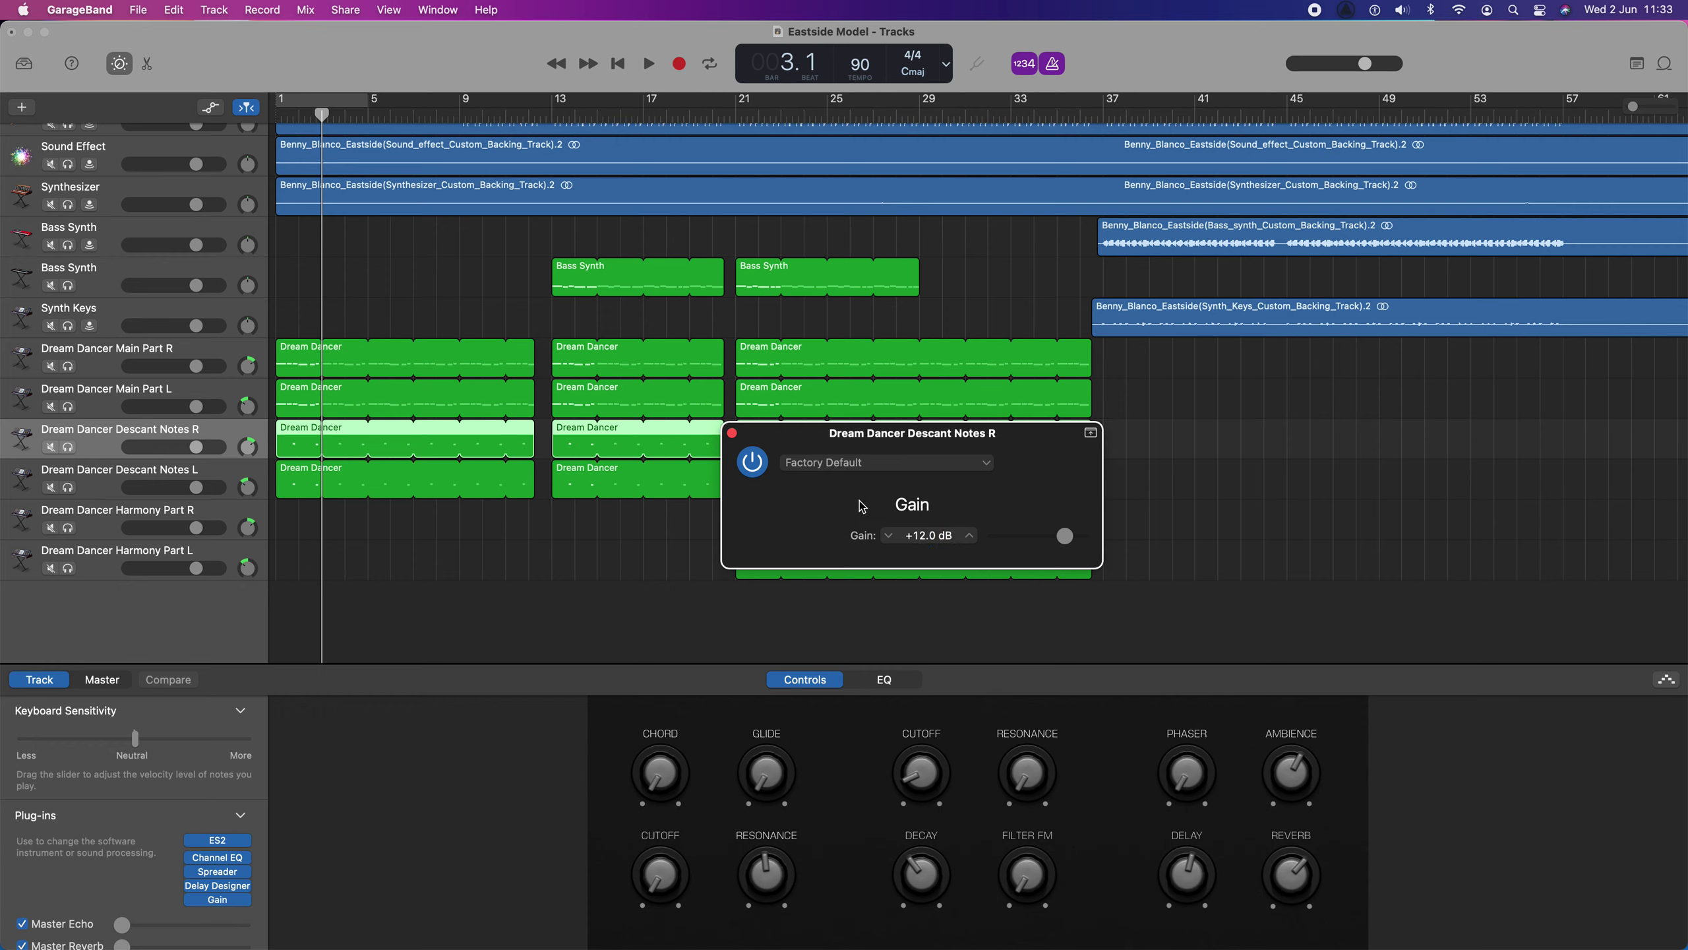
pyautogui.click(732, 434)
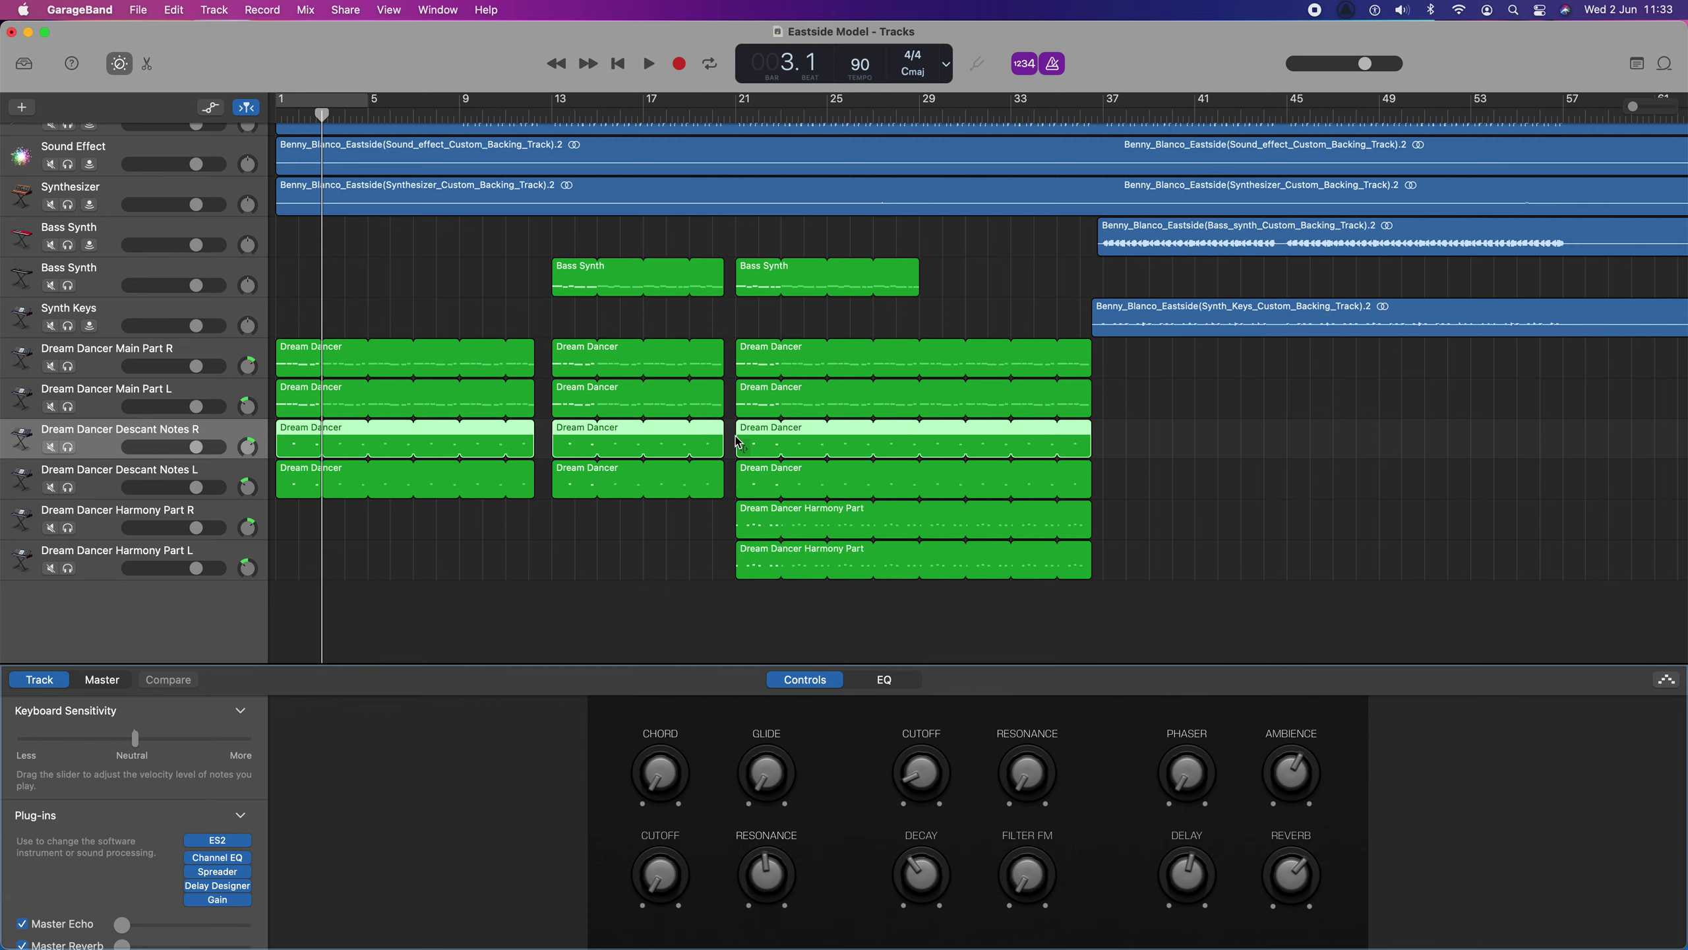
# Add a Gain plug-in at +12.0 dB to Dream Dancer Descant Notes L and play the opening bars from the beginning.
pyautogui.click(135, 478)
pyautogui.click(220, 900)
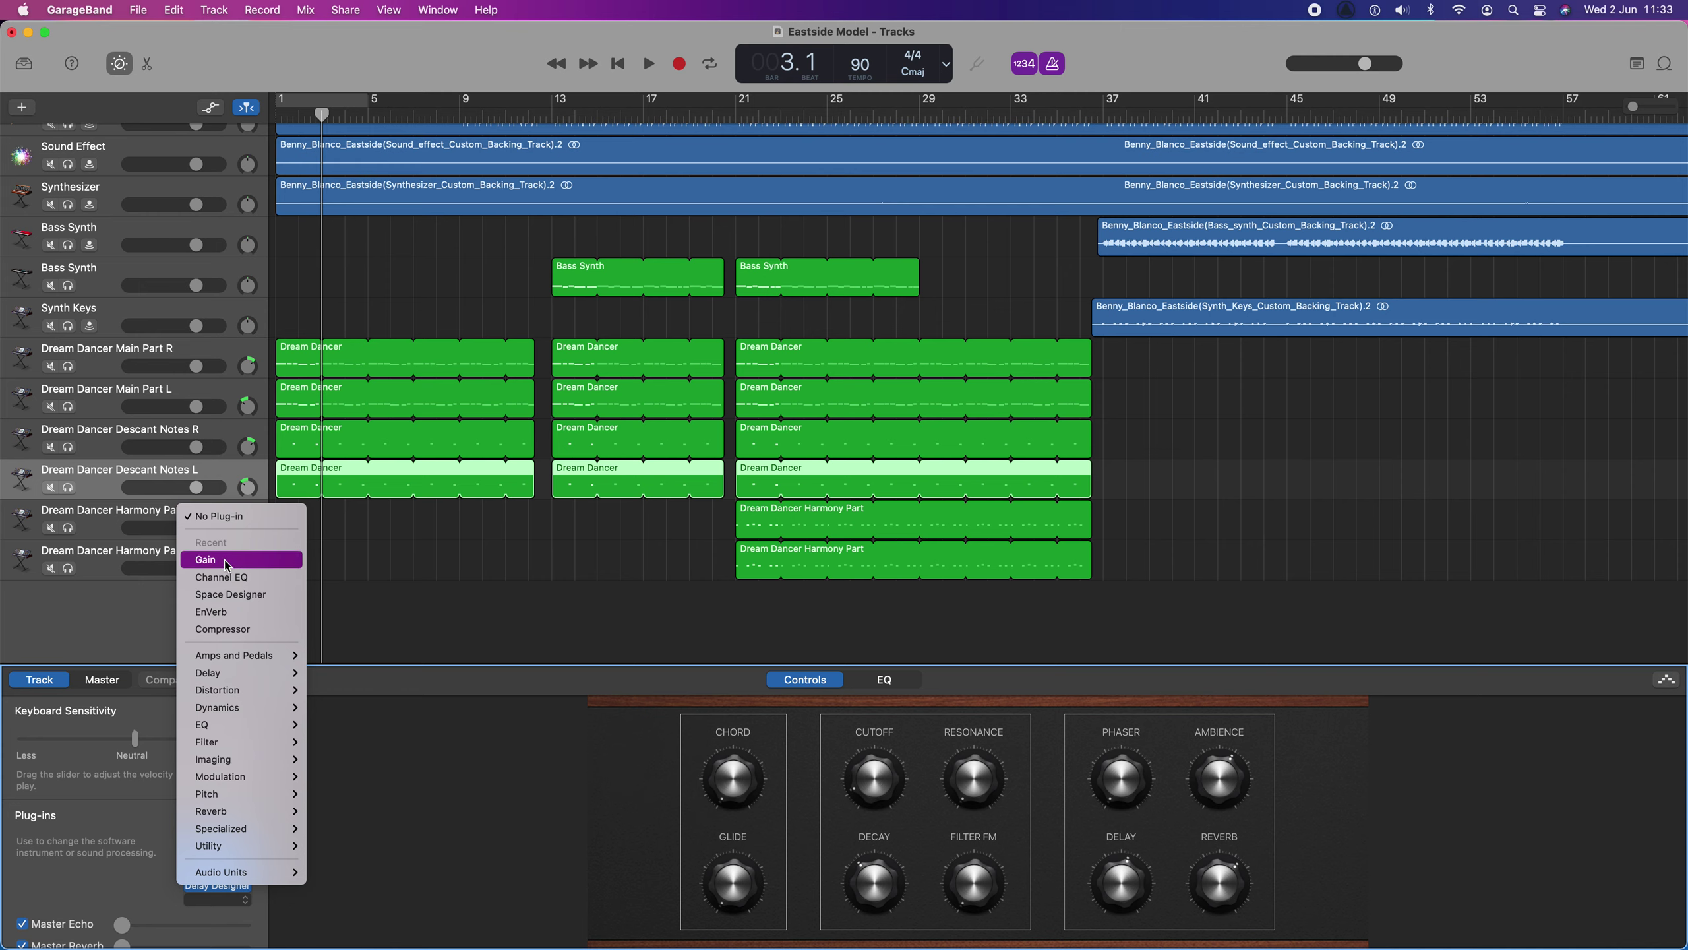
pyautogui.click(276, 558)
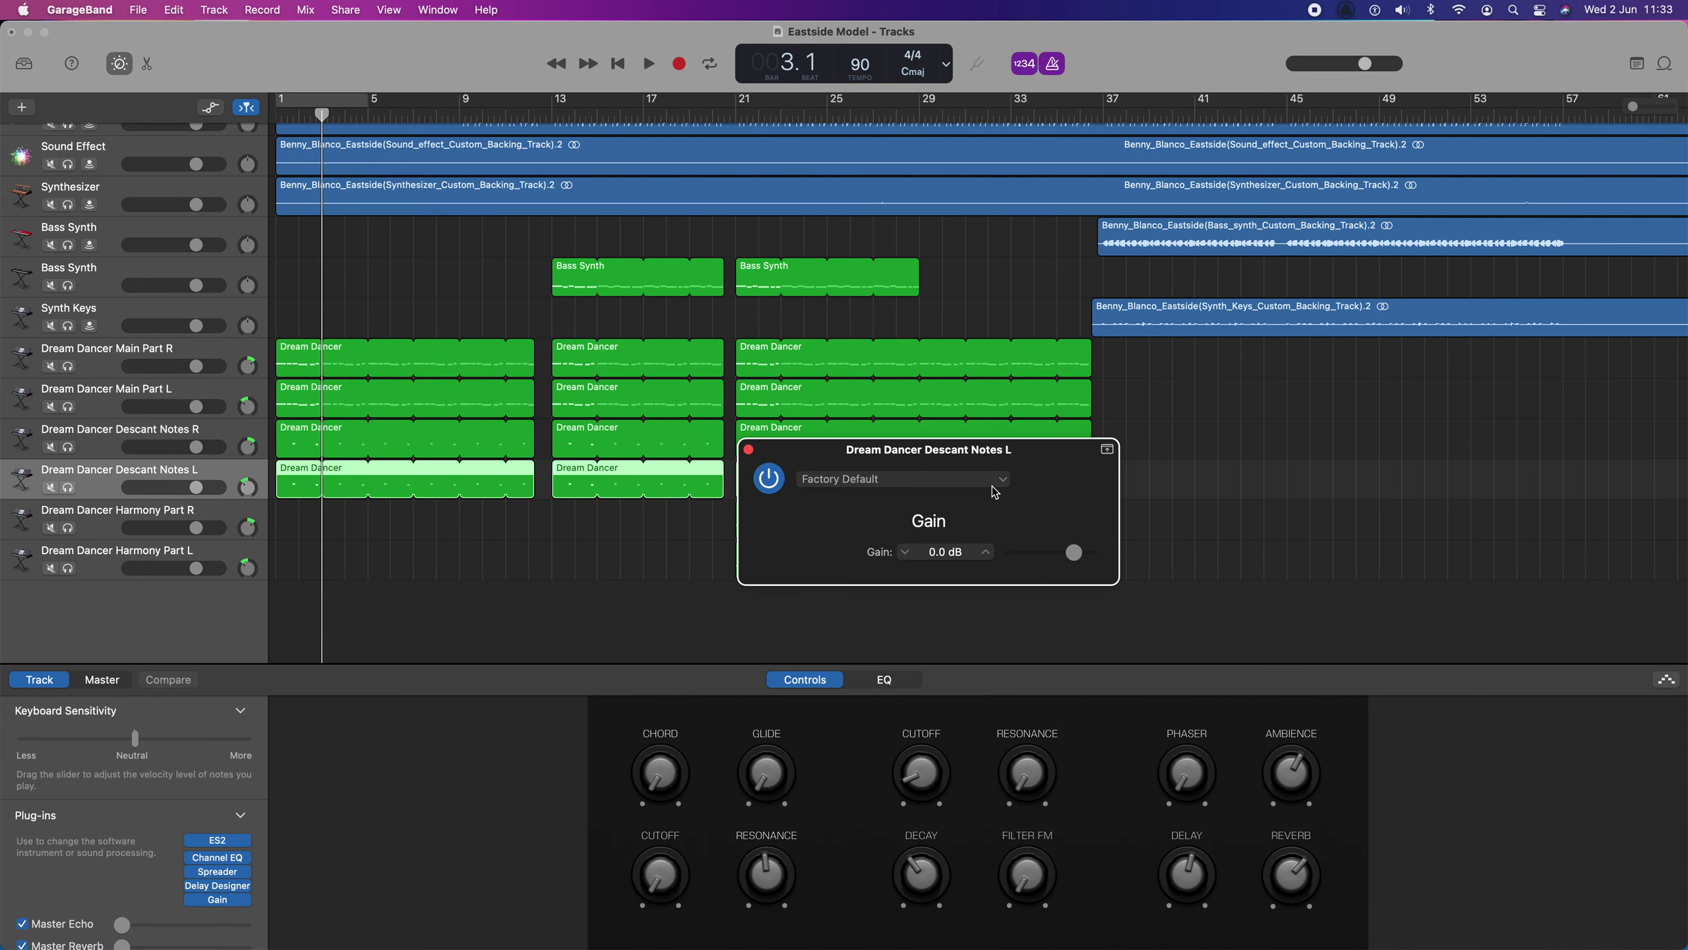
pyautogui.click(1000, 487)
pyautogui.click(998, 500)
pyautogui.press('Return')
pyautogui.press('space')
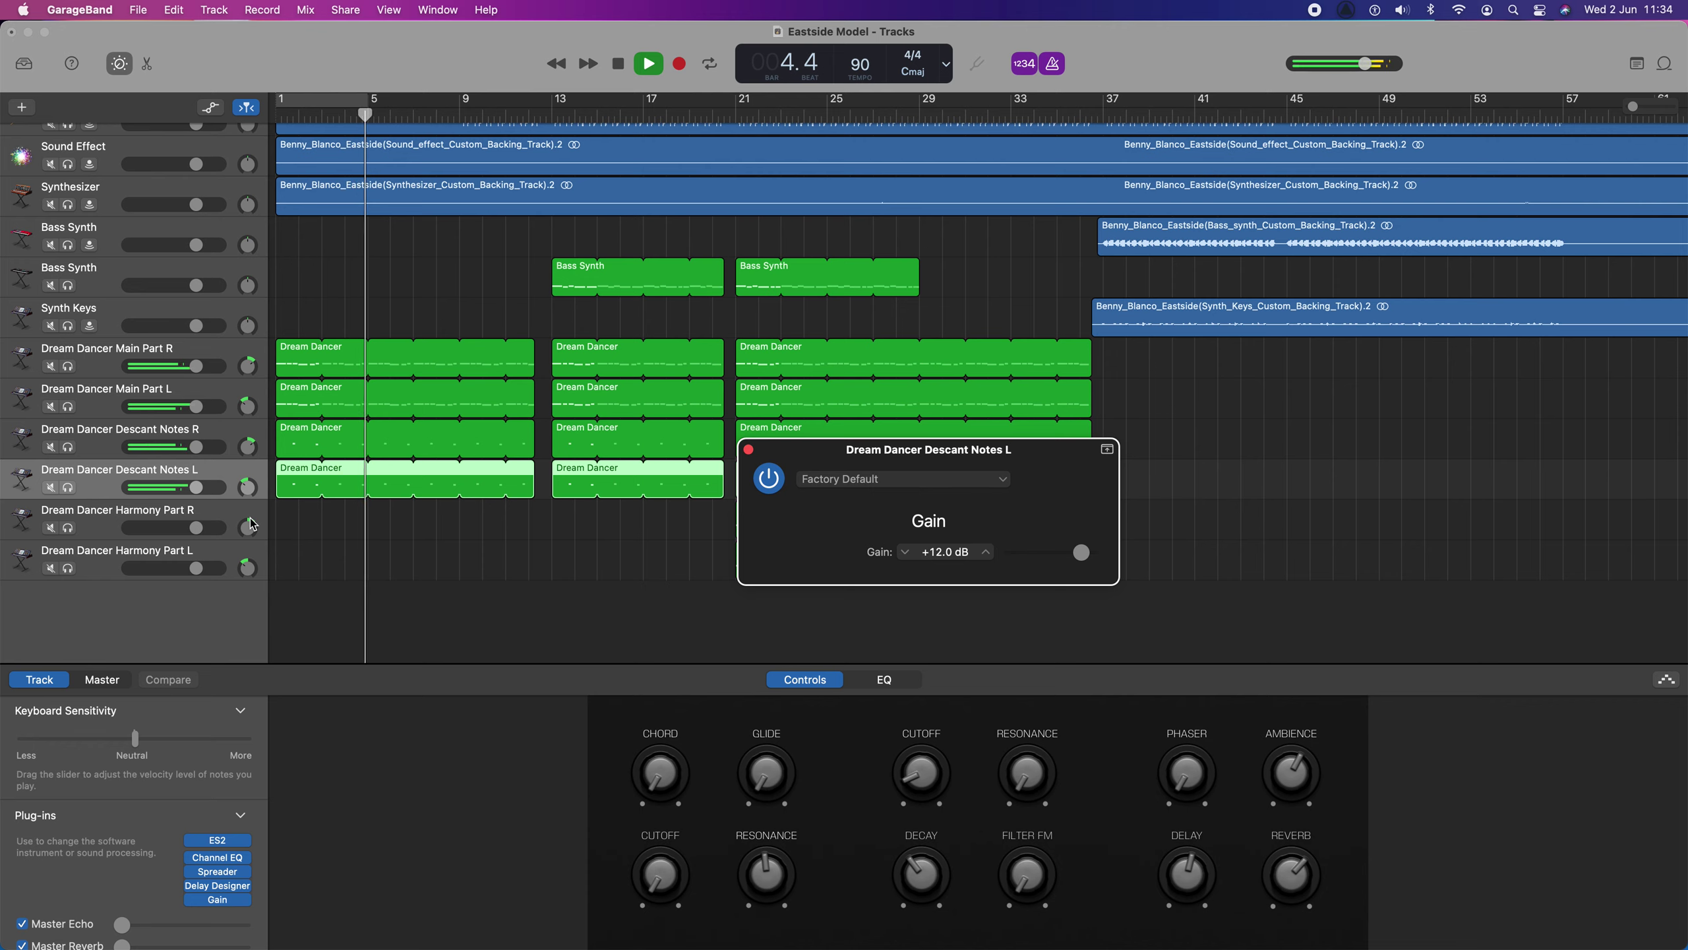
pyautogui.press('space')
# Add a Gain plug-in at +12.0 dB to the Dream Dancer Harmony Part R track.
pyautogui.click(105, 522)
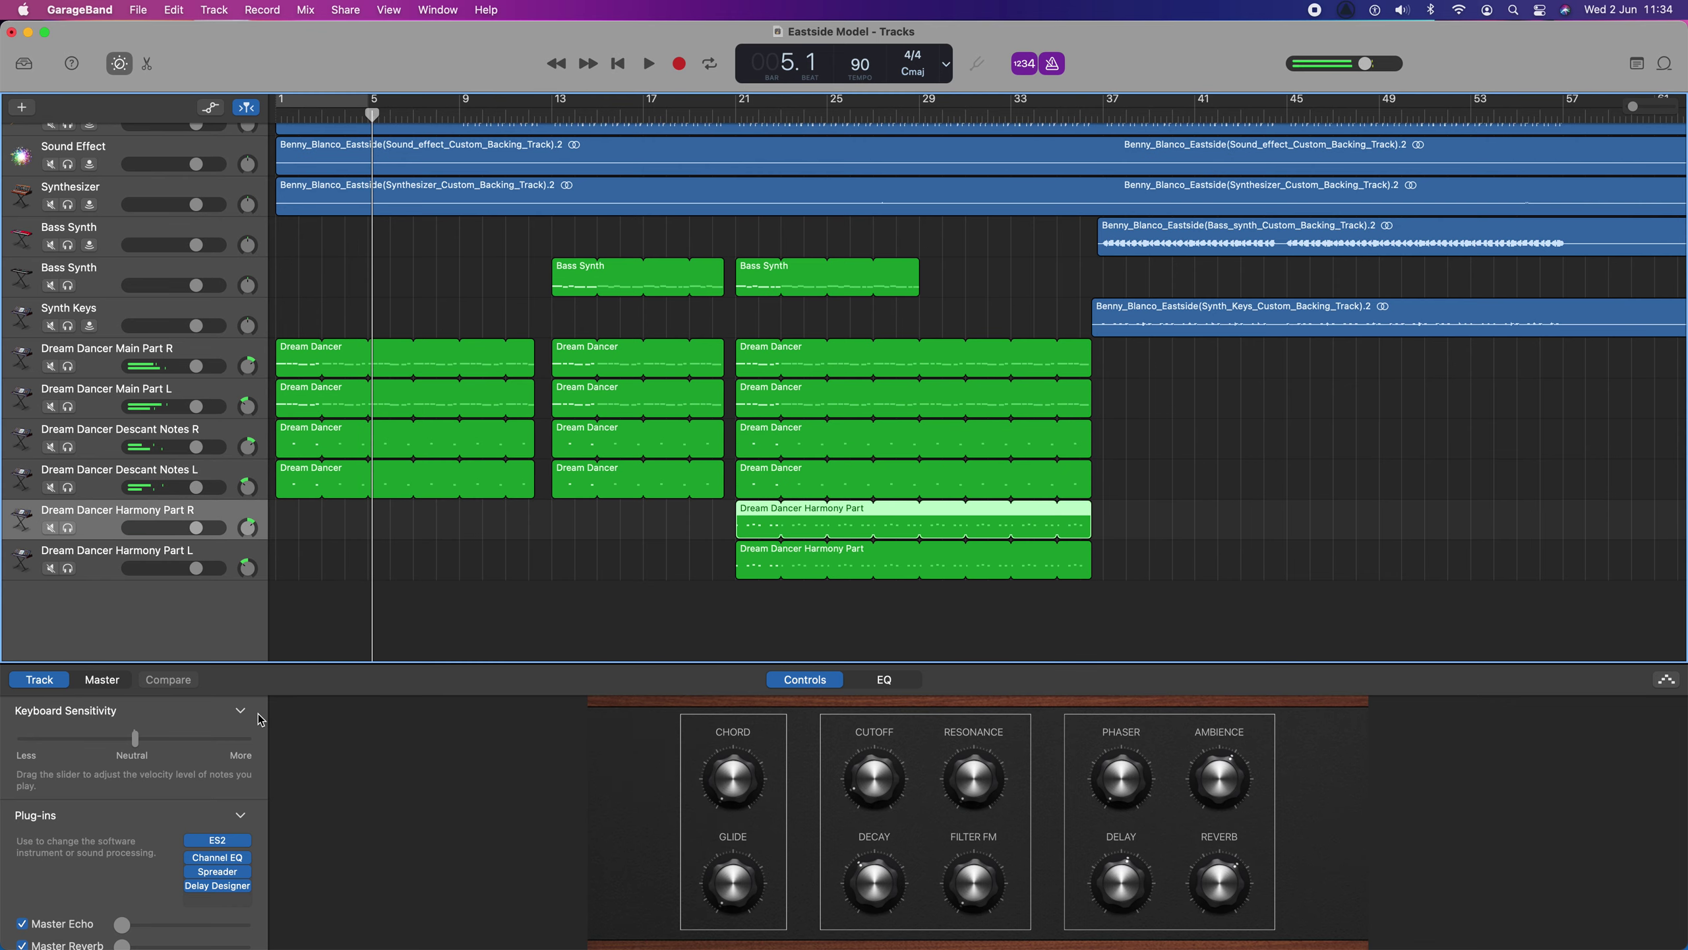
pyautogui.click(220, 900)
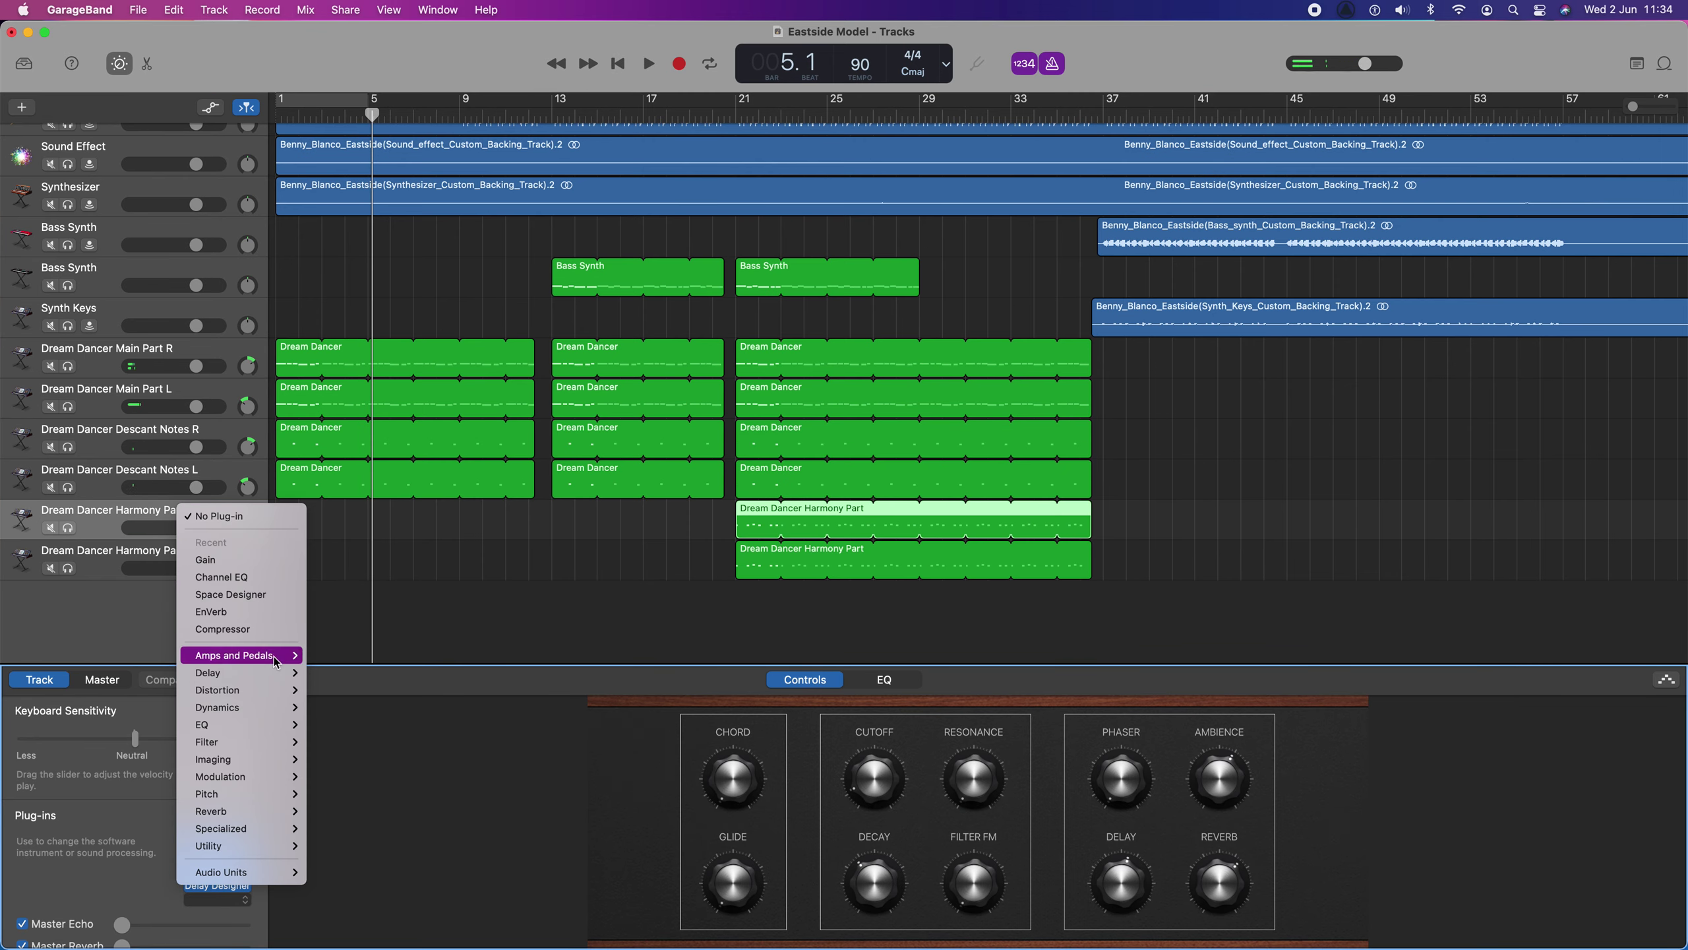
pyautogui.moveTo(269, 832)
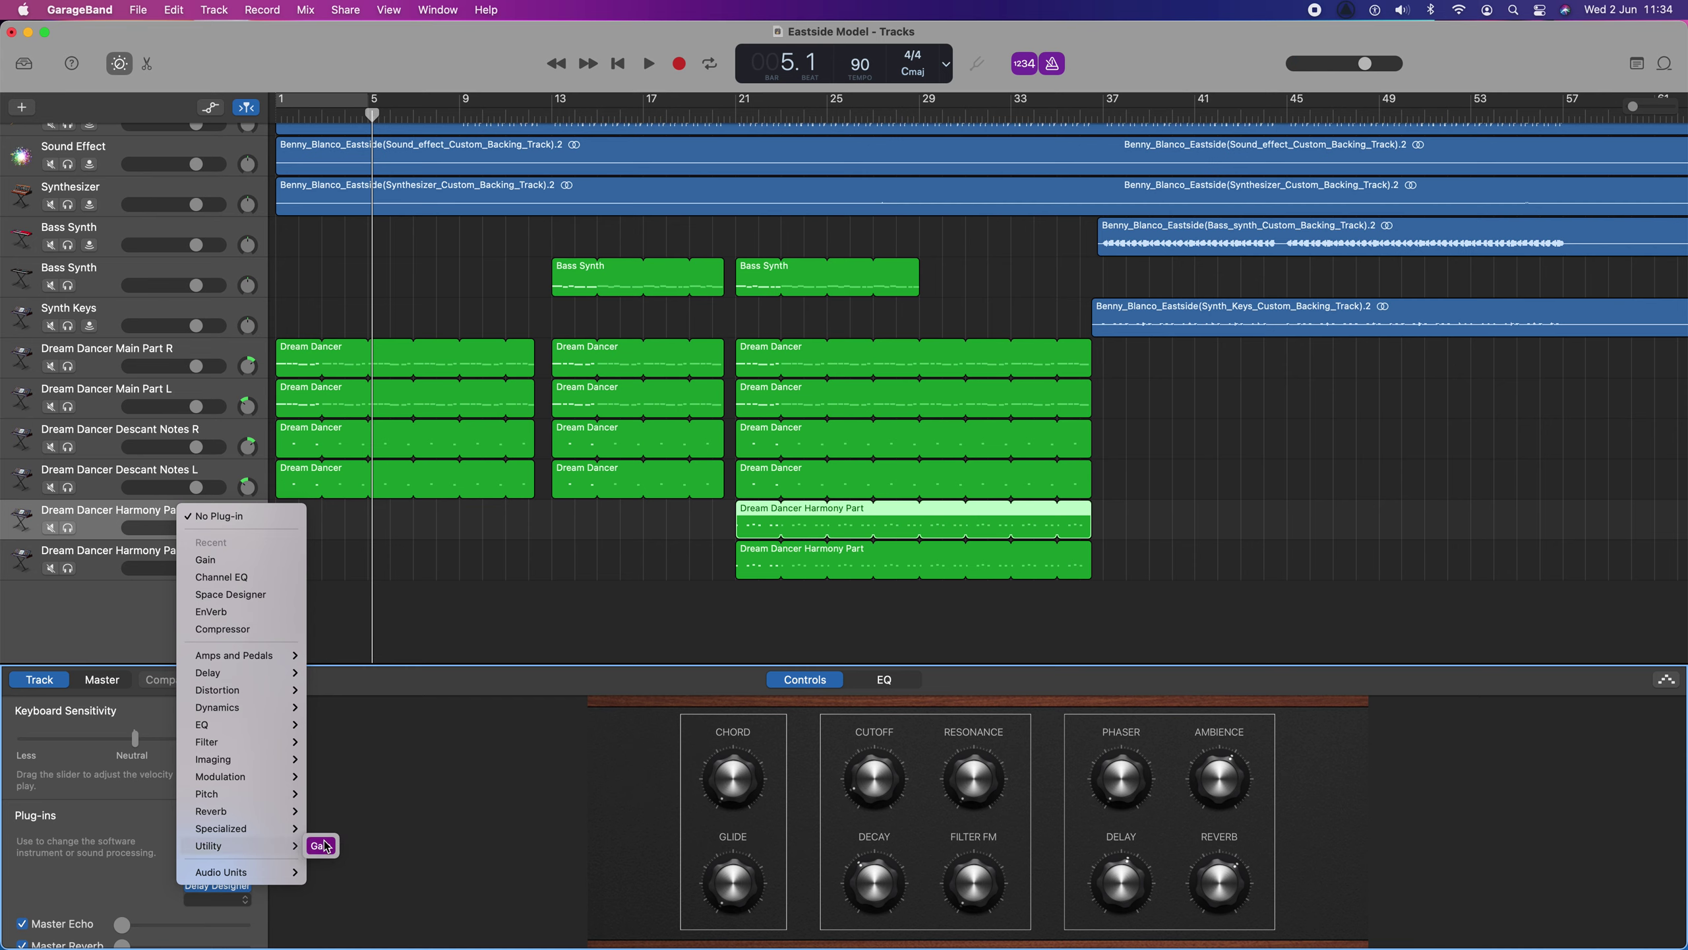
pyautogui.click(322, 847)
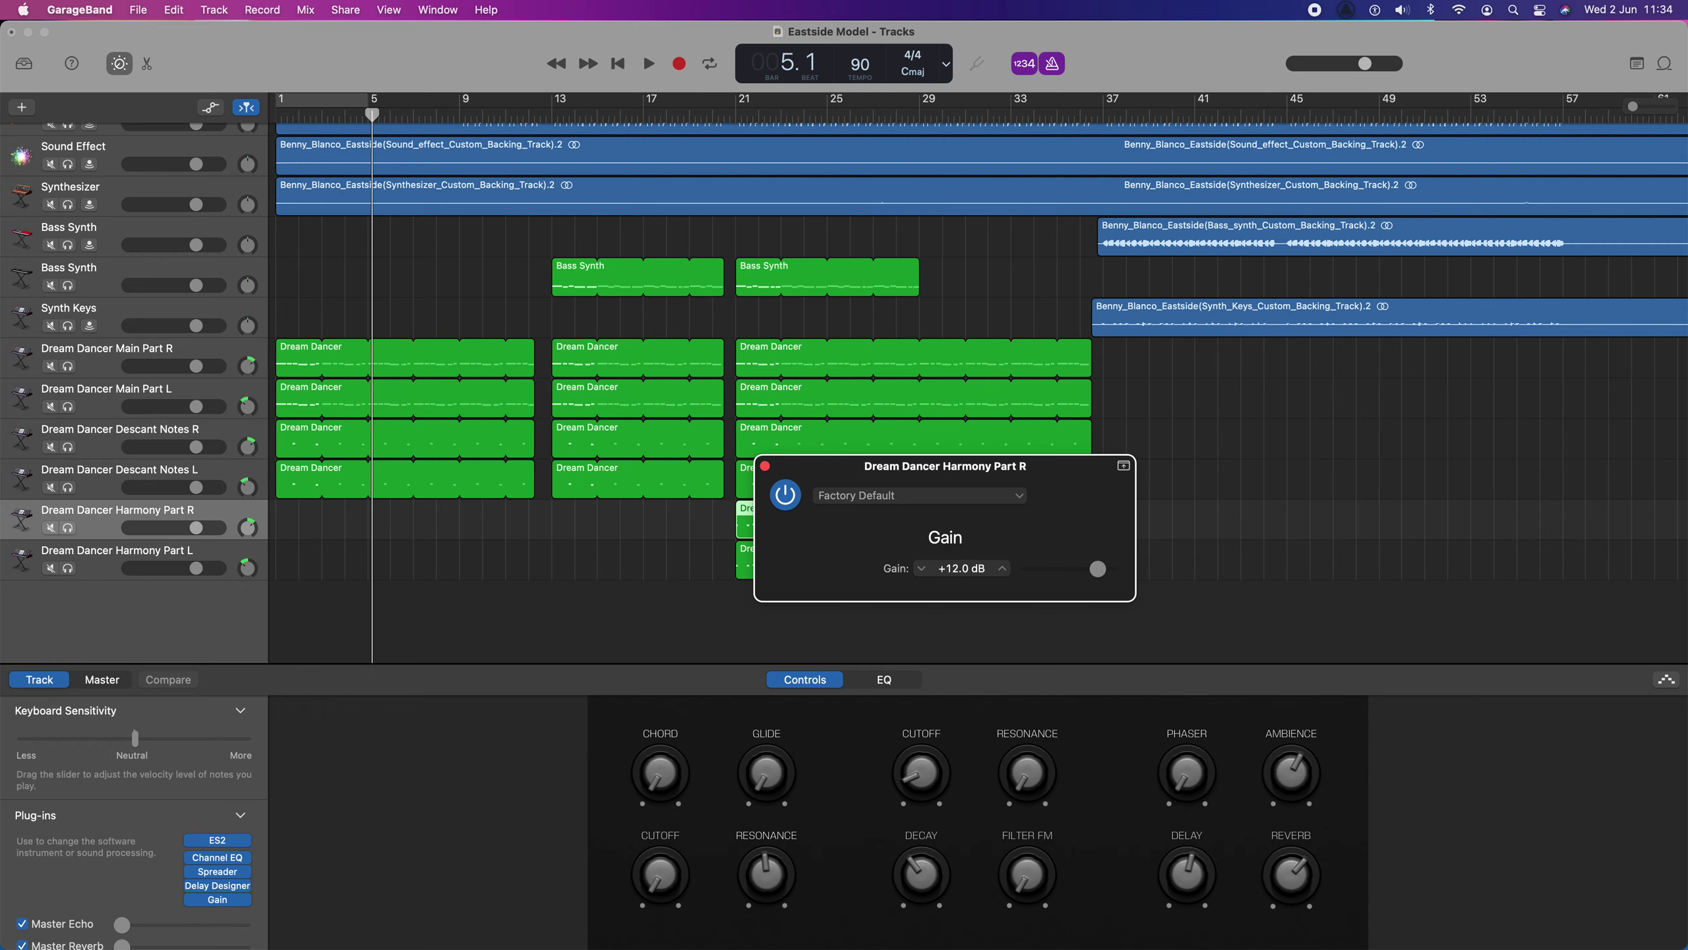
# Add a Gain plug-in at +12.0 dB to the Dream Dancer Harmony Part L track.
pyautogui.click(152, 557)
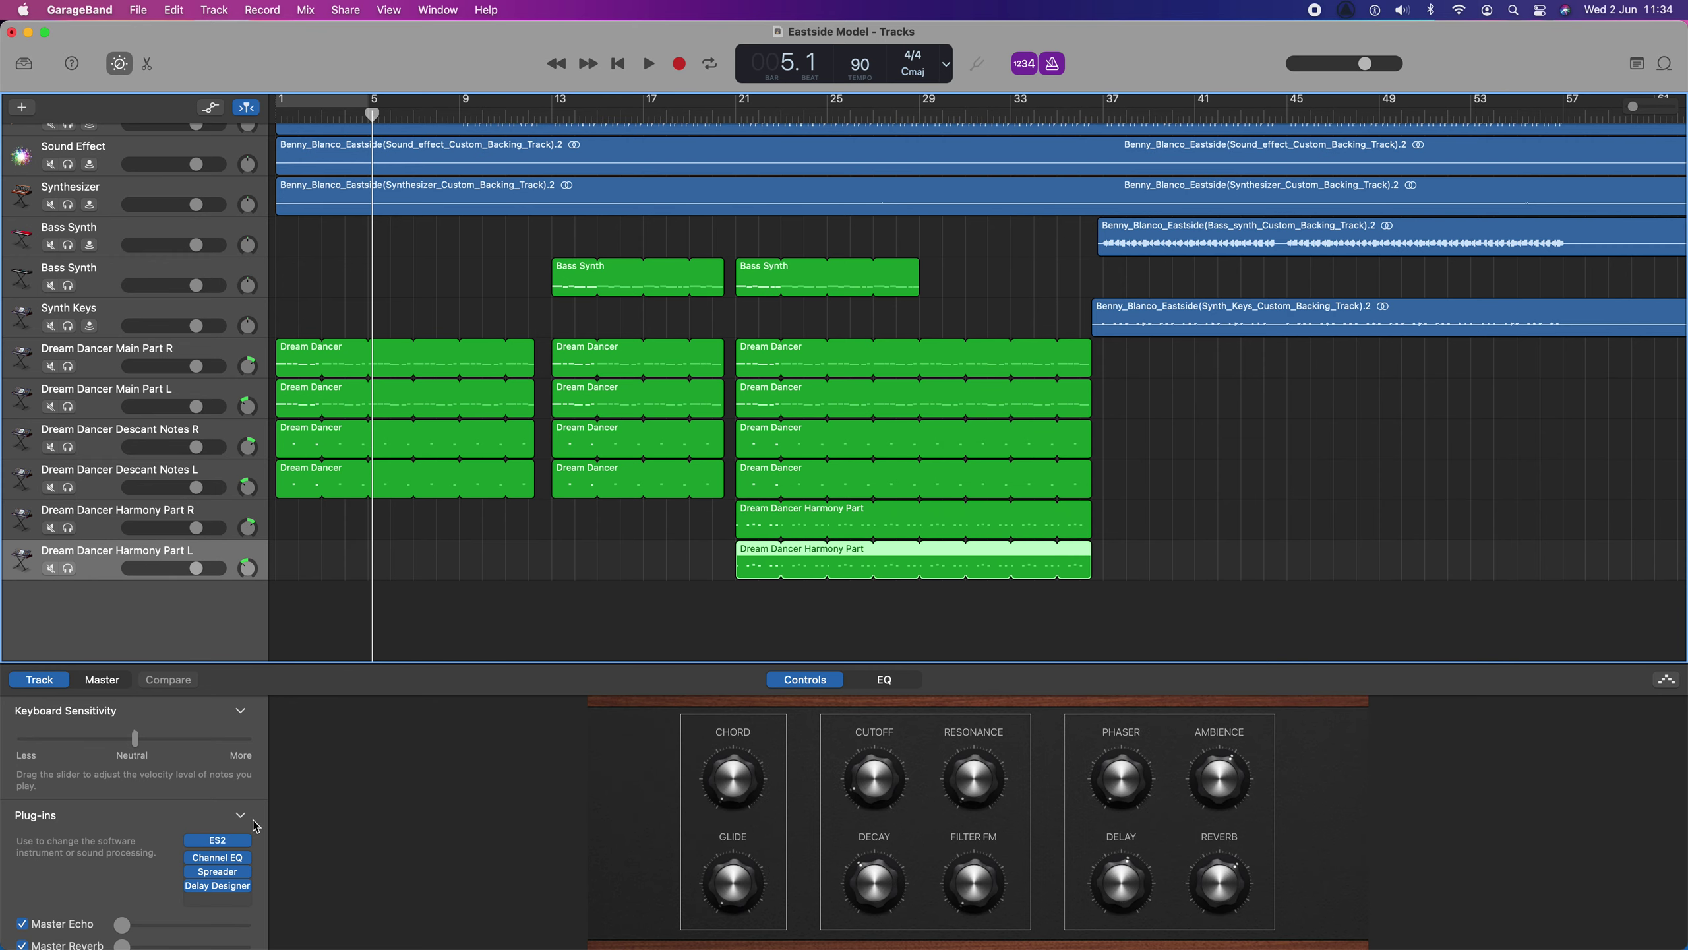
pyautogui.click(217, 899)
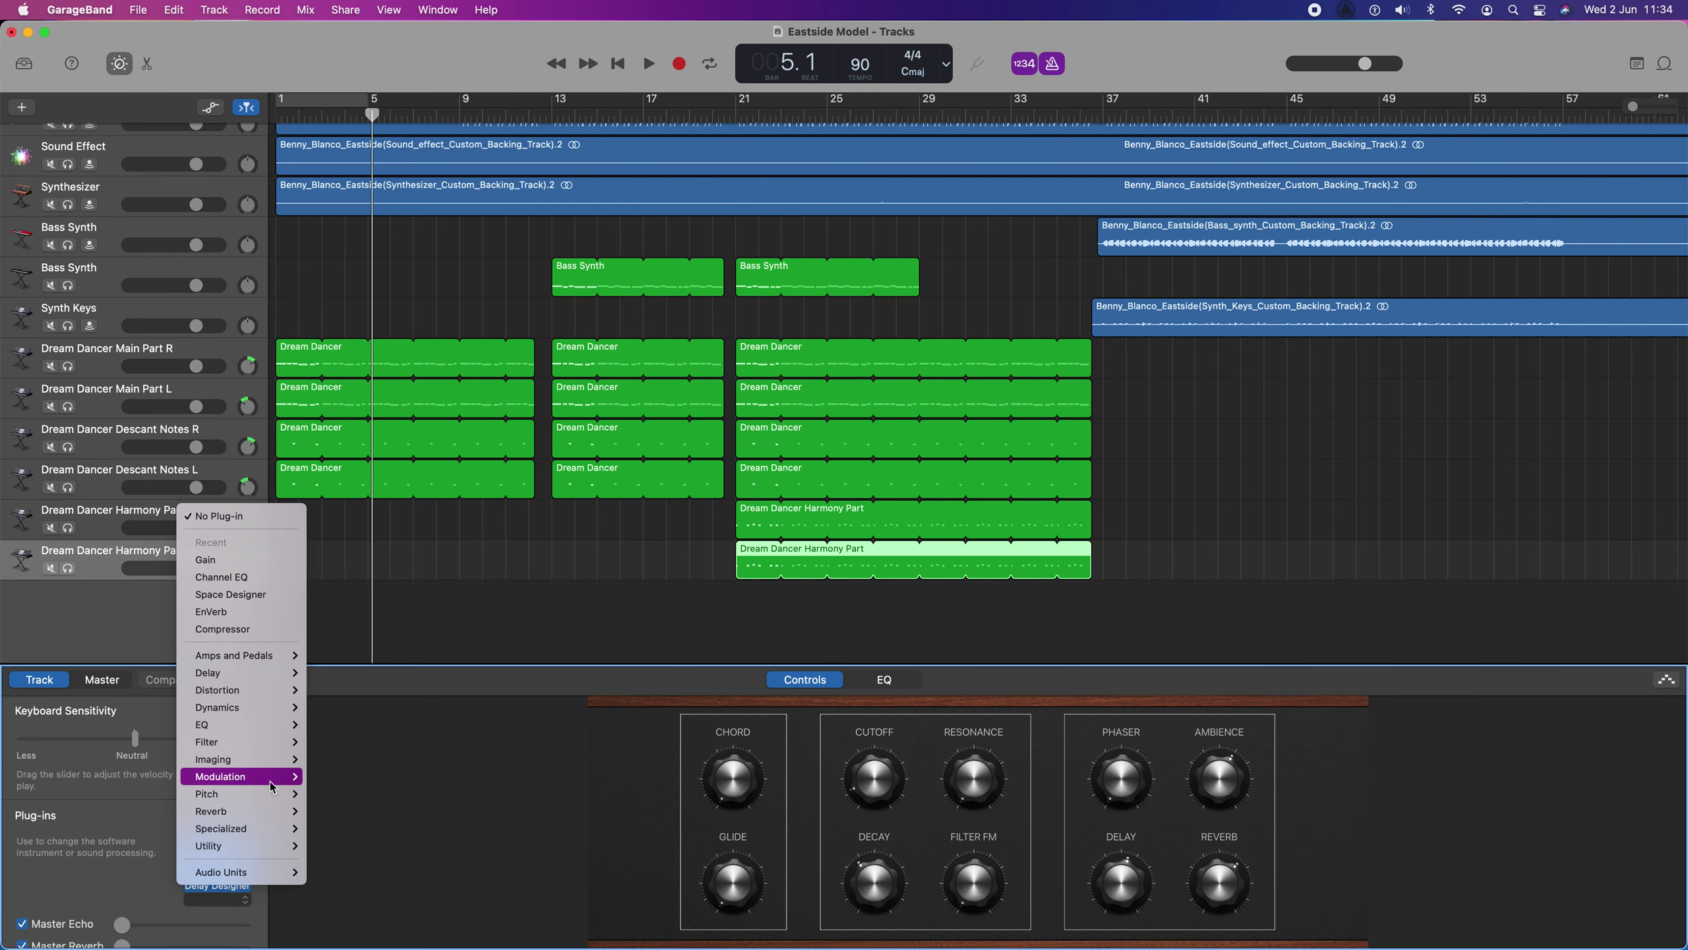
pyautogui.click(321, 846)
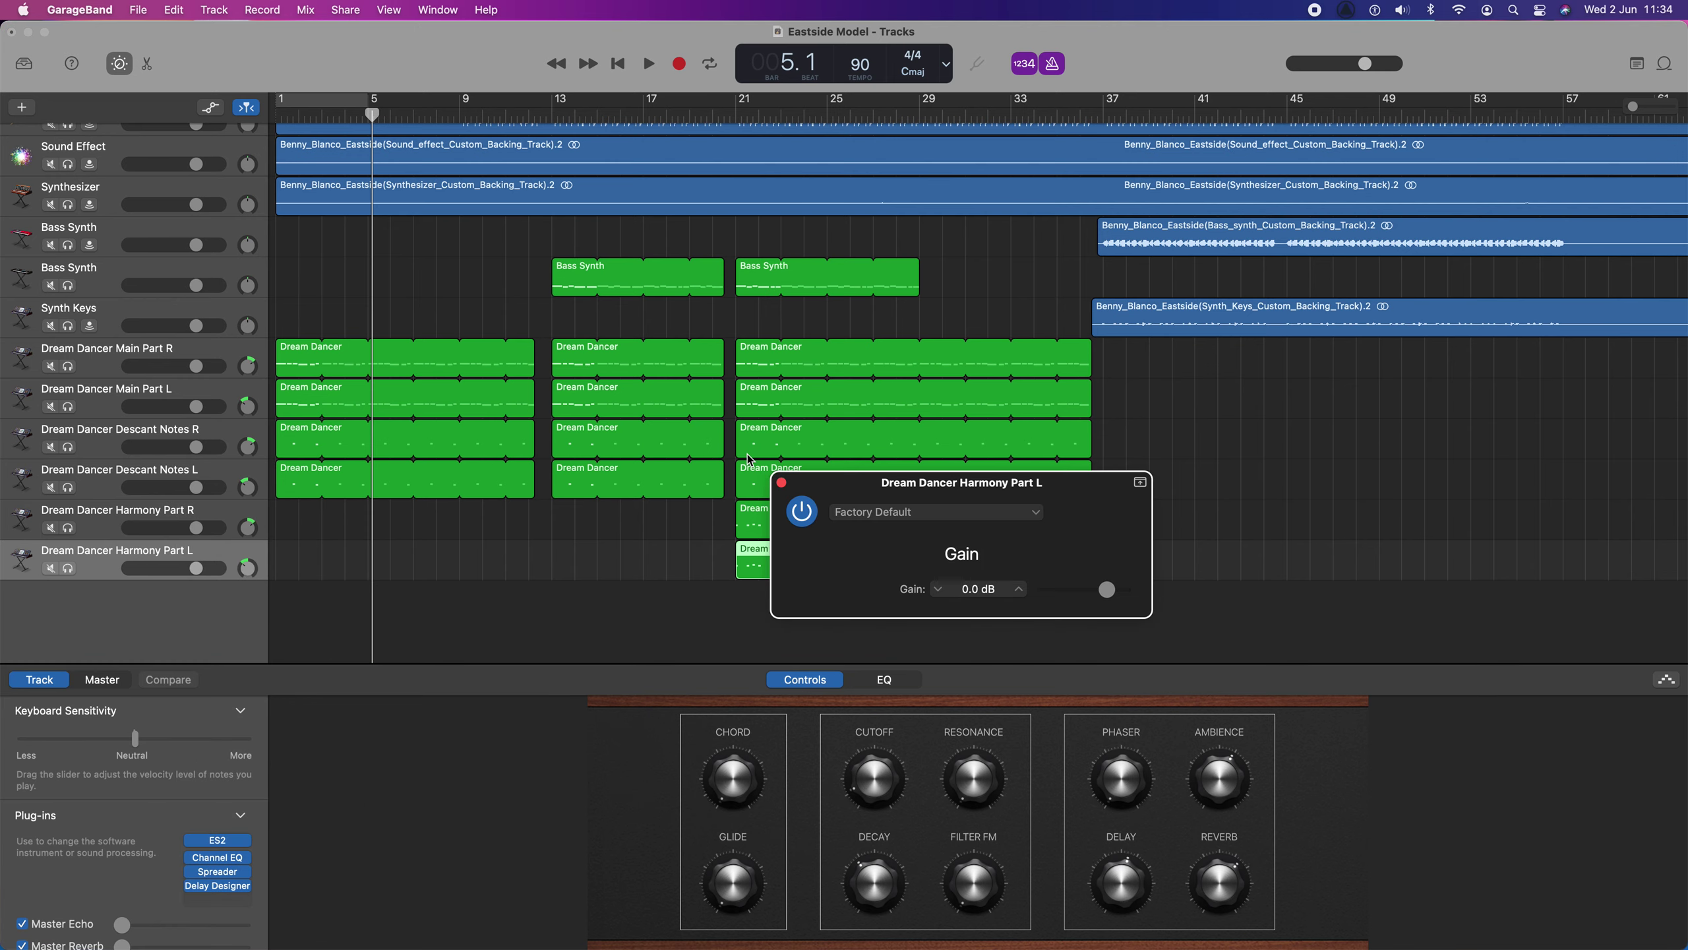
pyautogui.click(920, 513)
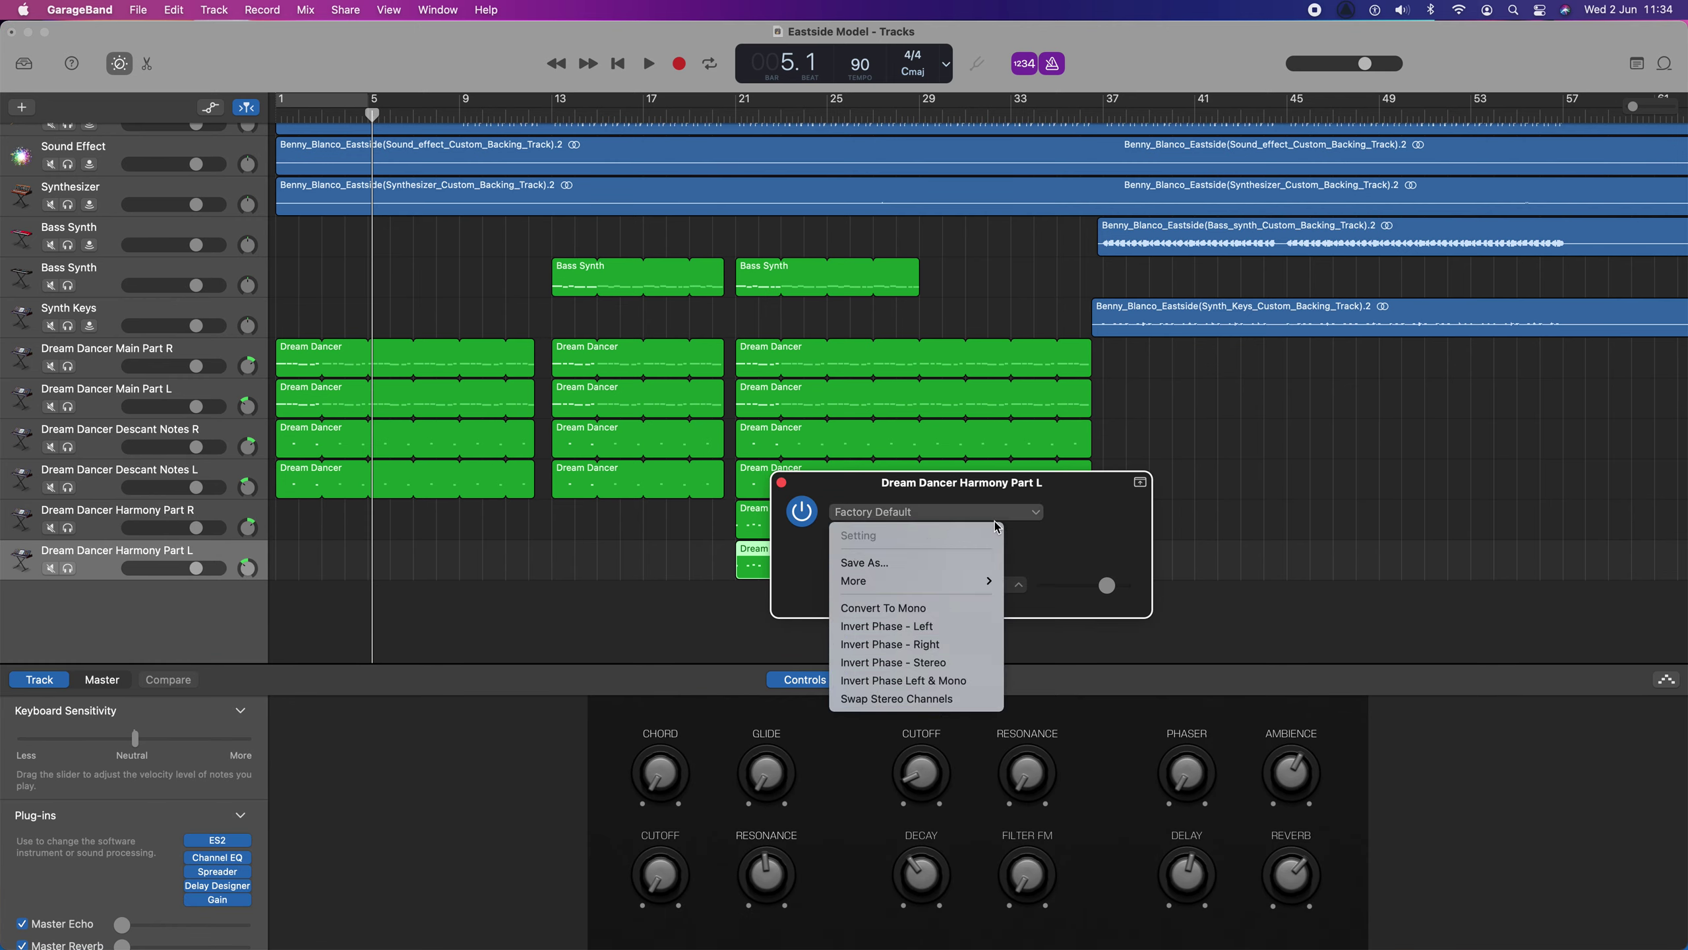
pyautogui.click(1025, 553)
pyautogui.write('12')
pyautogui.press('Return')
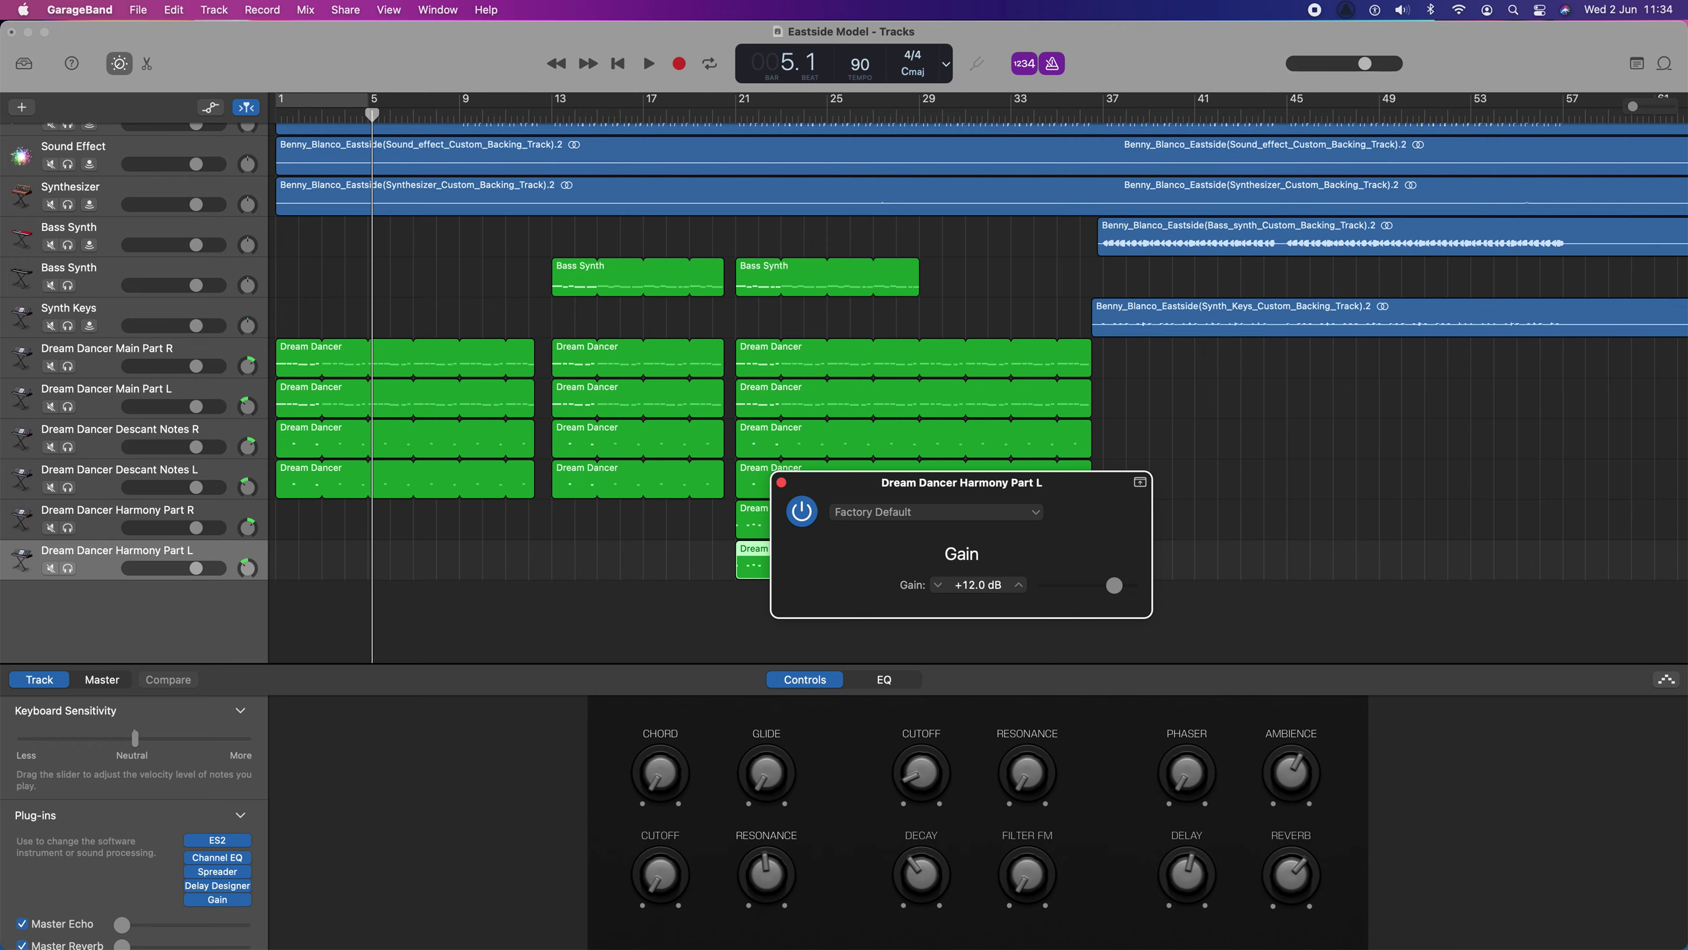
# Play the song from bar 21 to about bar 29, closing the Harmony Part L Gain window during playback.
pyautogui.click(737, 116)
pyautogui.press('space')
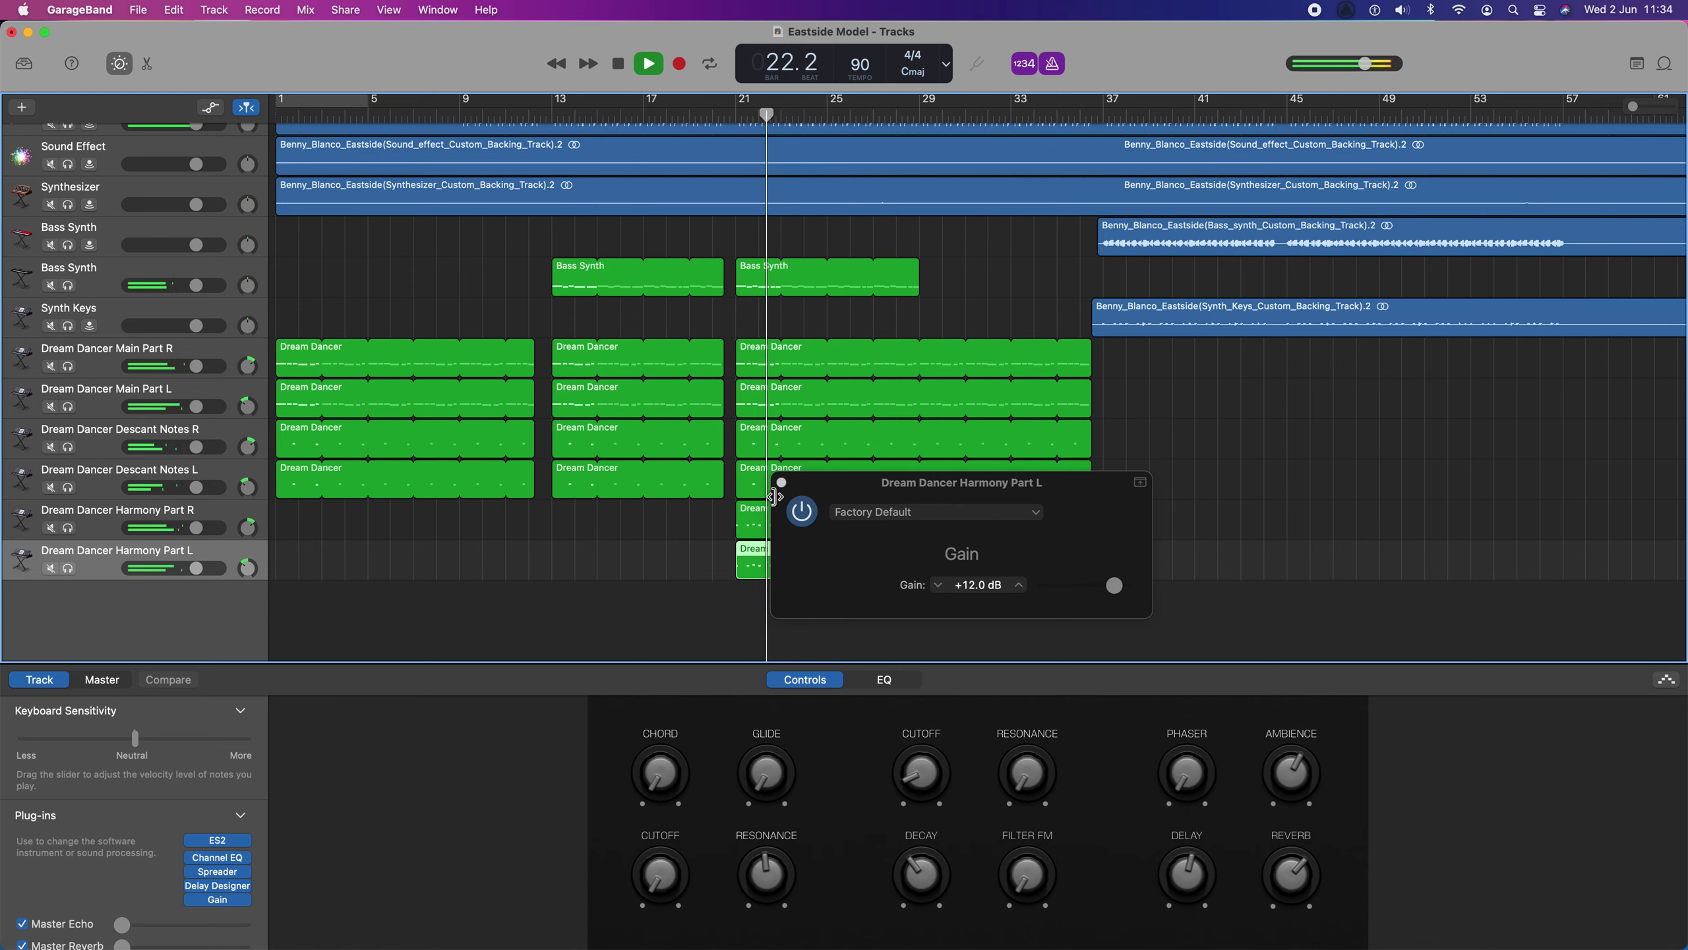
pyautogui.click(781, 482)
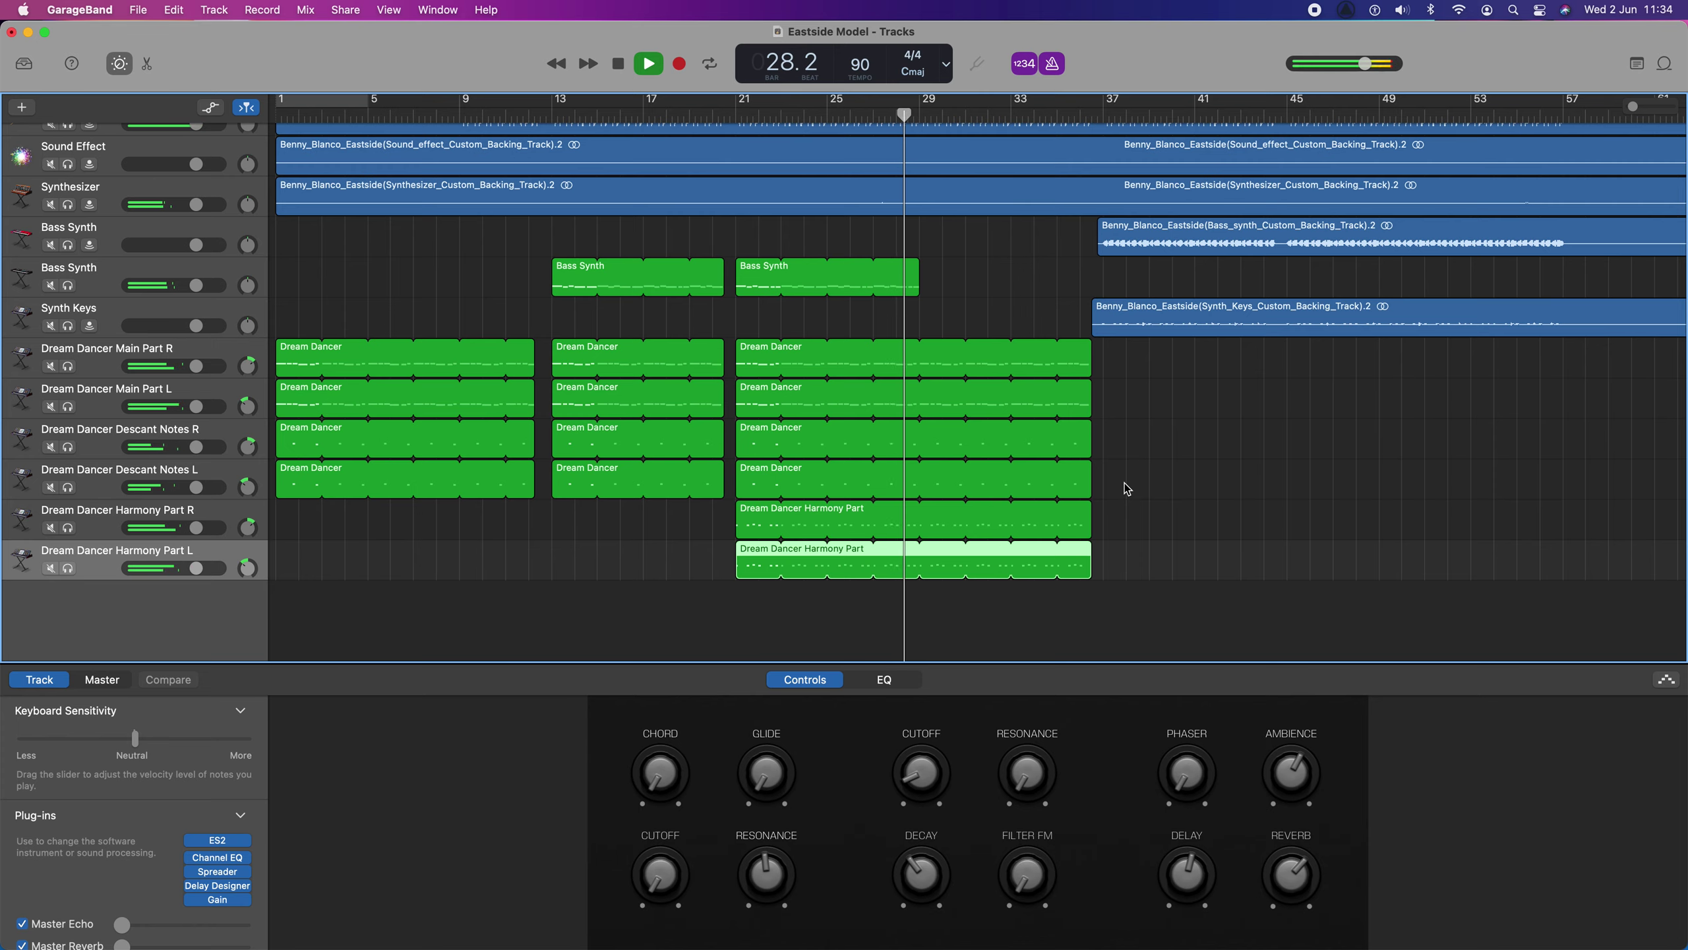
pyautogui.press('space')
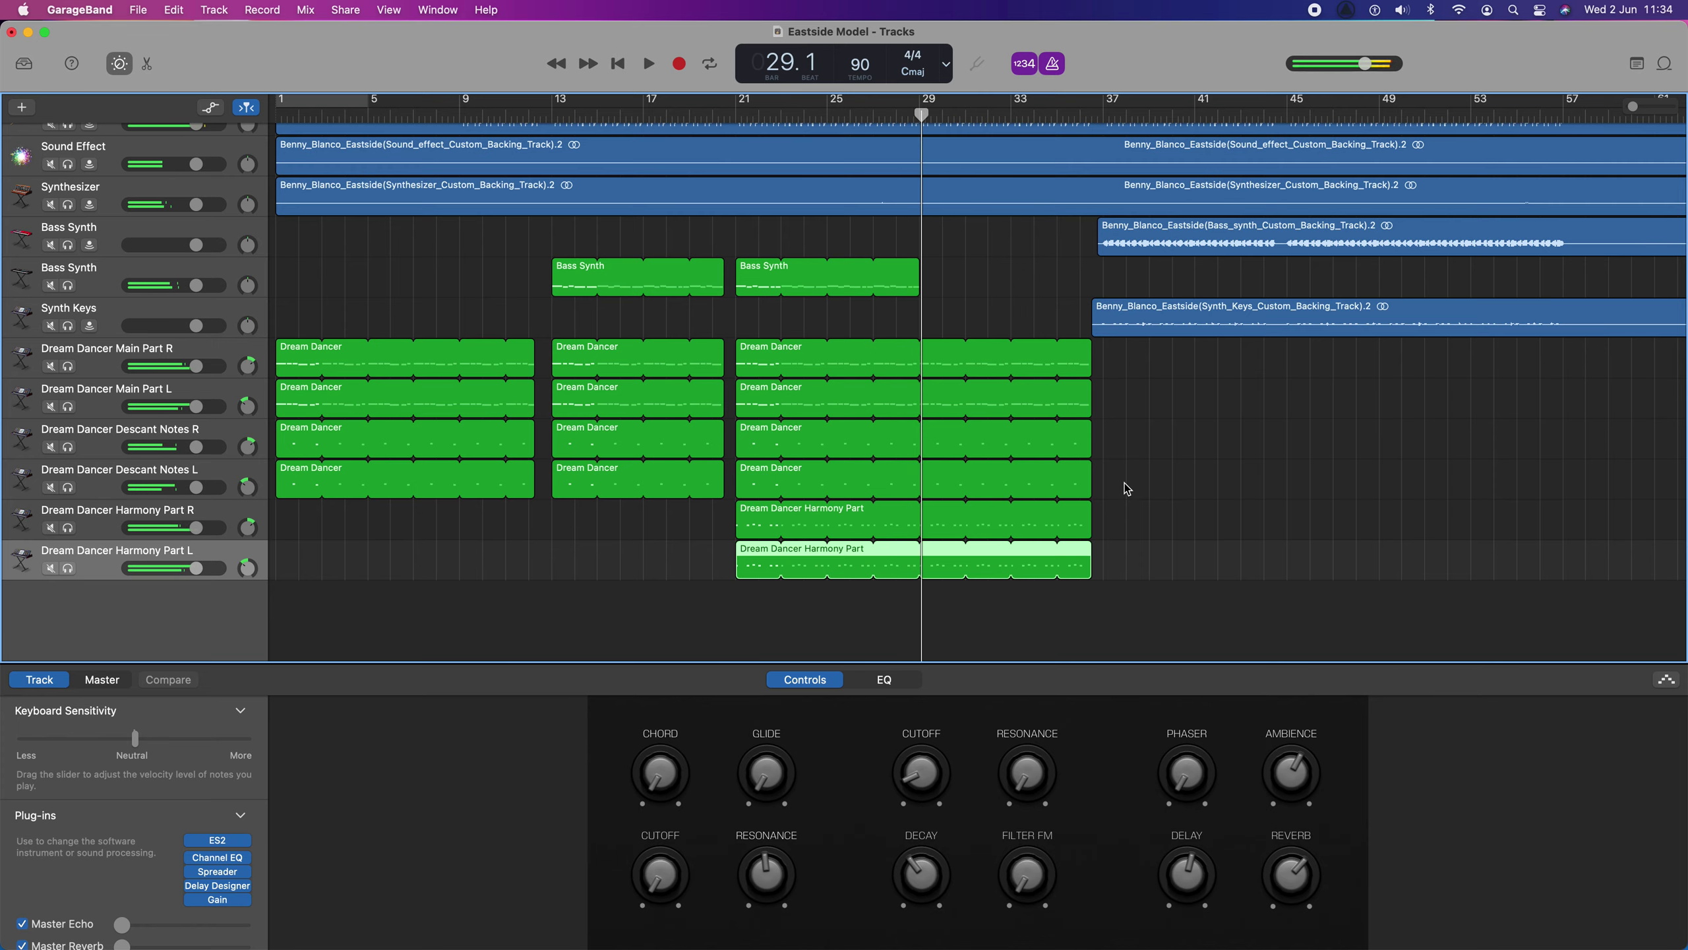
# Return the playhead to the beginning and hide the Smart Controls so the uppermost tracks fill the window for a screenshot.
pyautogui.scroll(10, 871, 459)
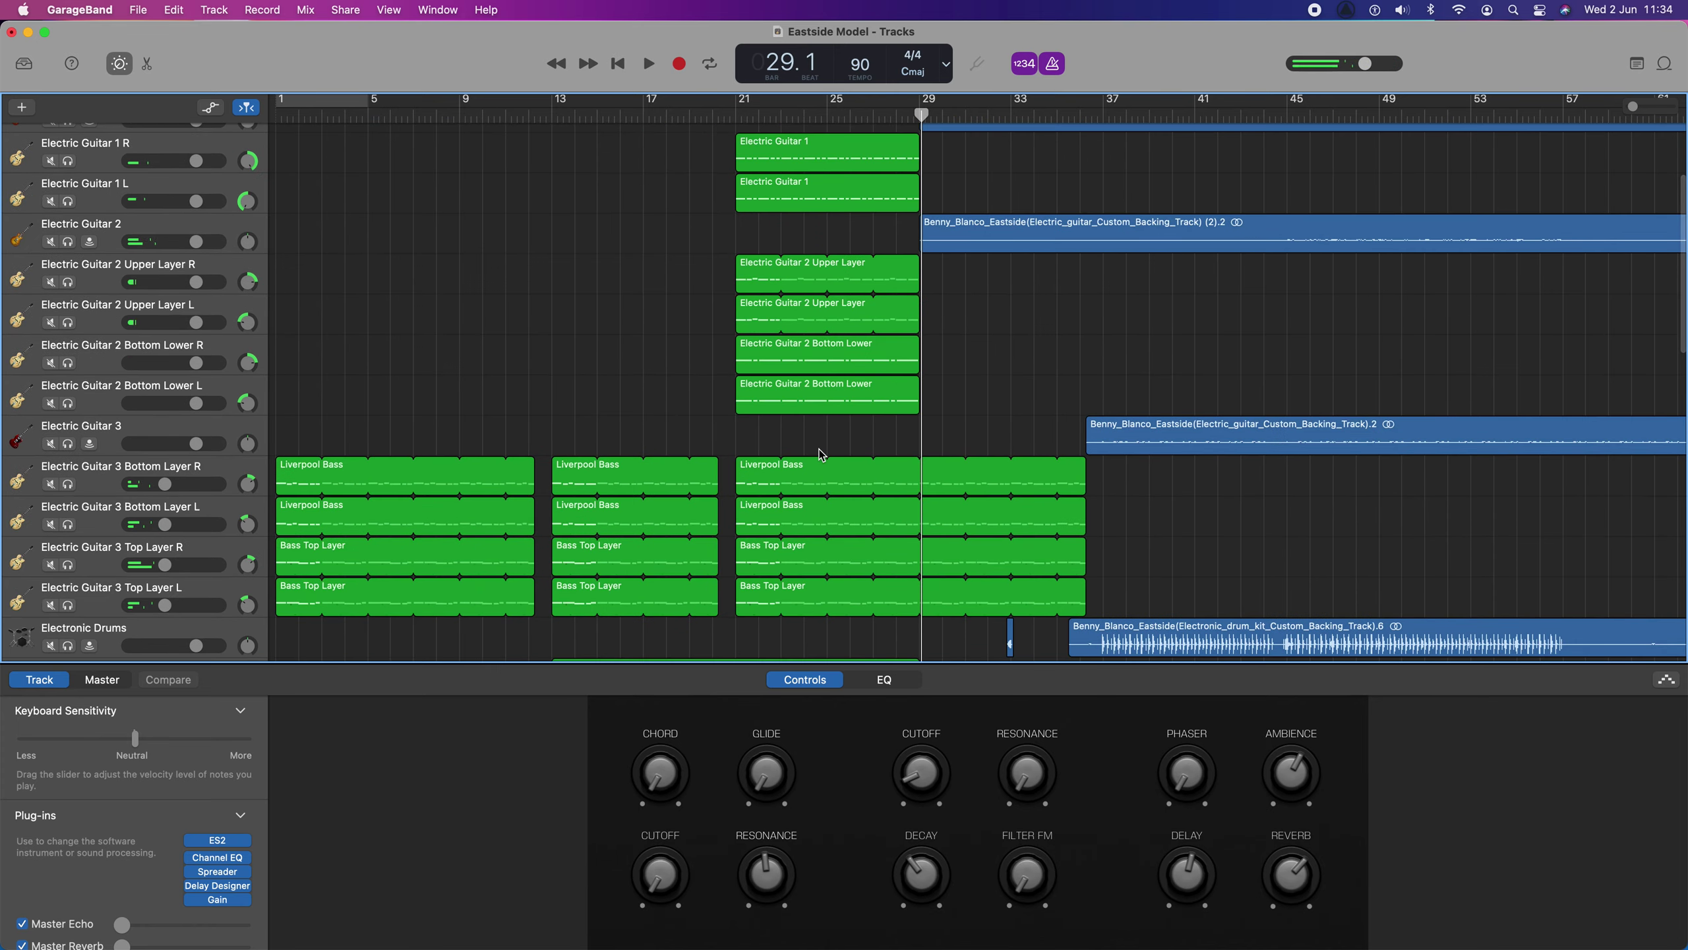
pyautogui.scroll(6, 822, 454)
pyautogui.press('Return')
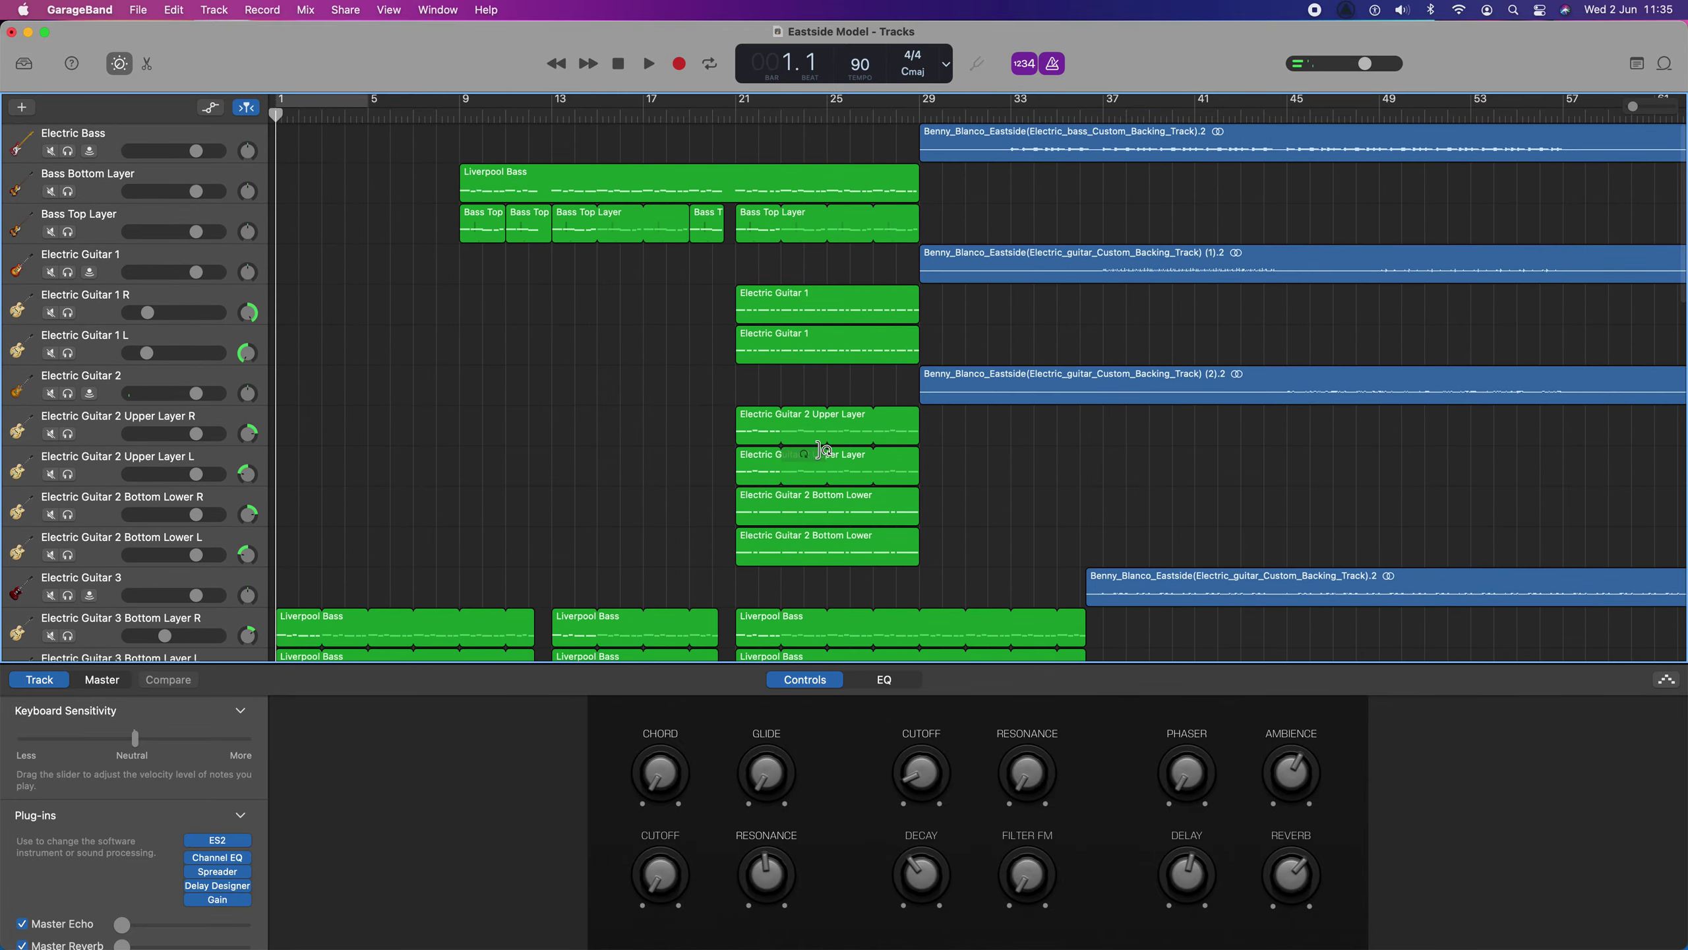
pyautogui.scroll(-15, 821, 451)
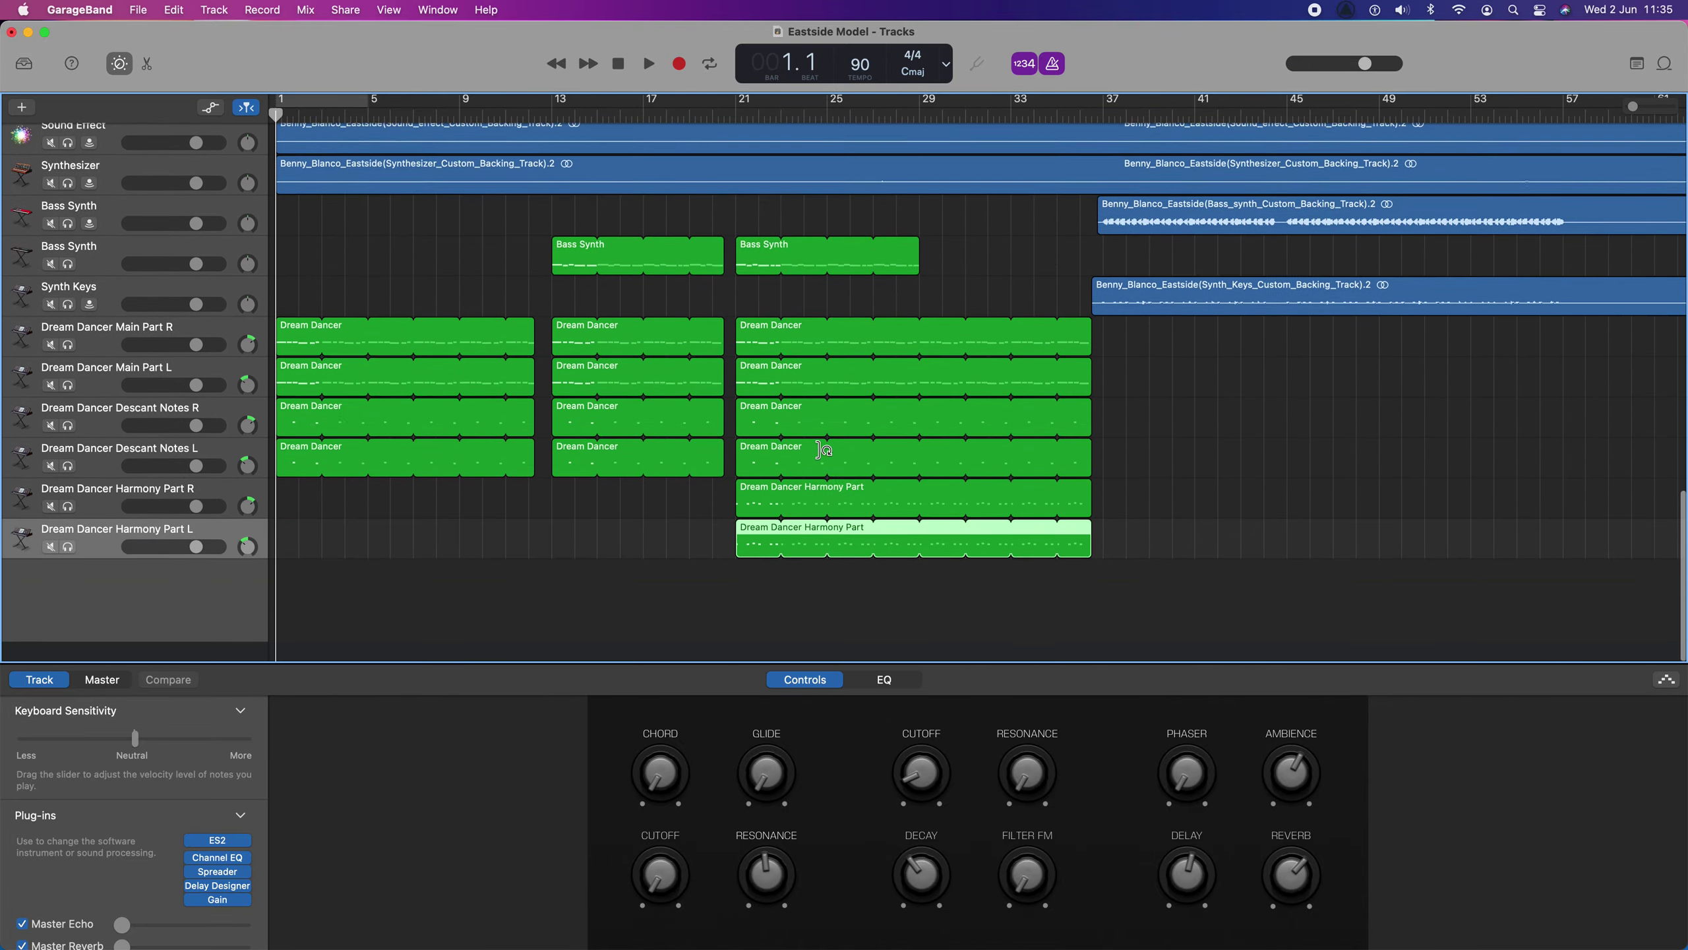
pyautogui.scroll(10, 823, 450)
pyautogui.scroll(-2, 823, 450)
pyautogui.scroll(2, 822, 451)
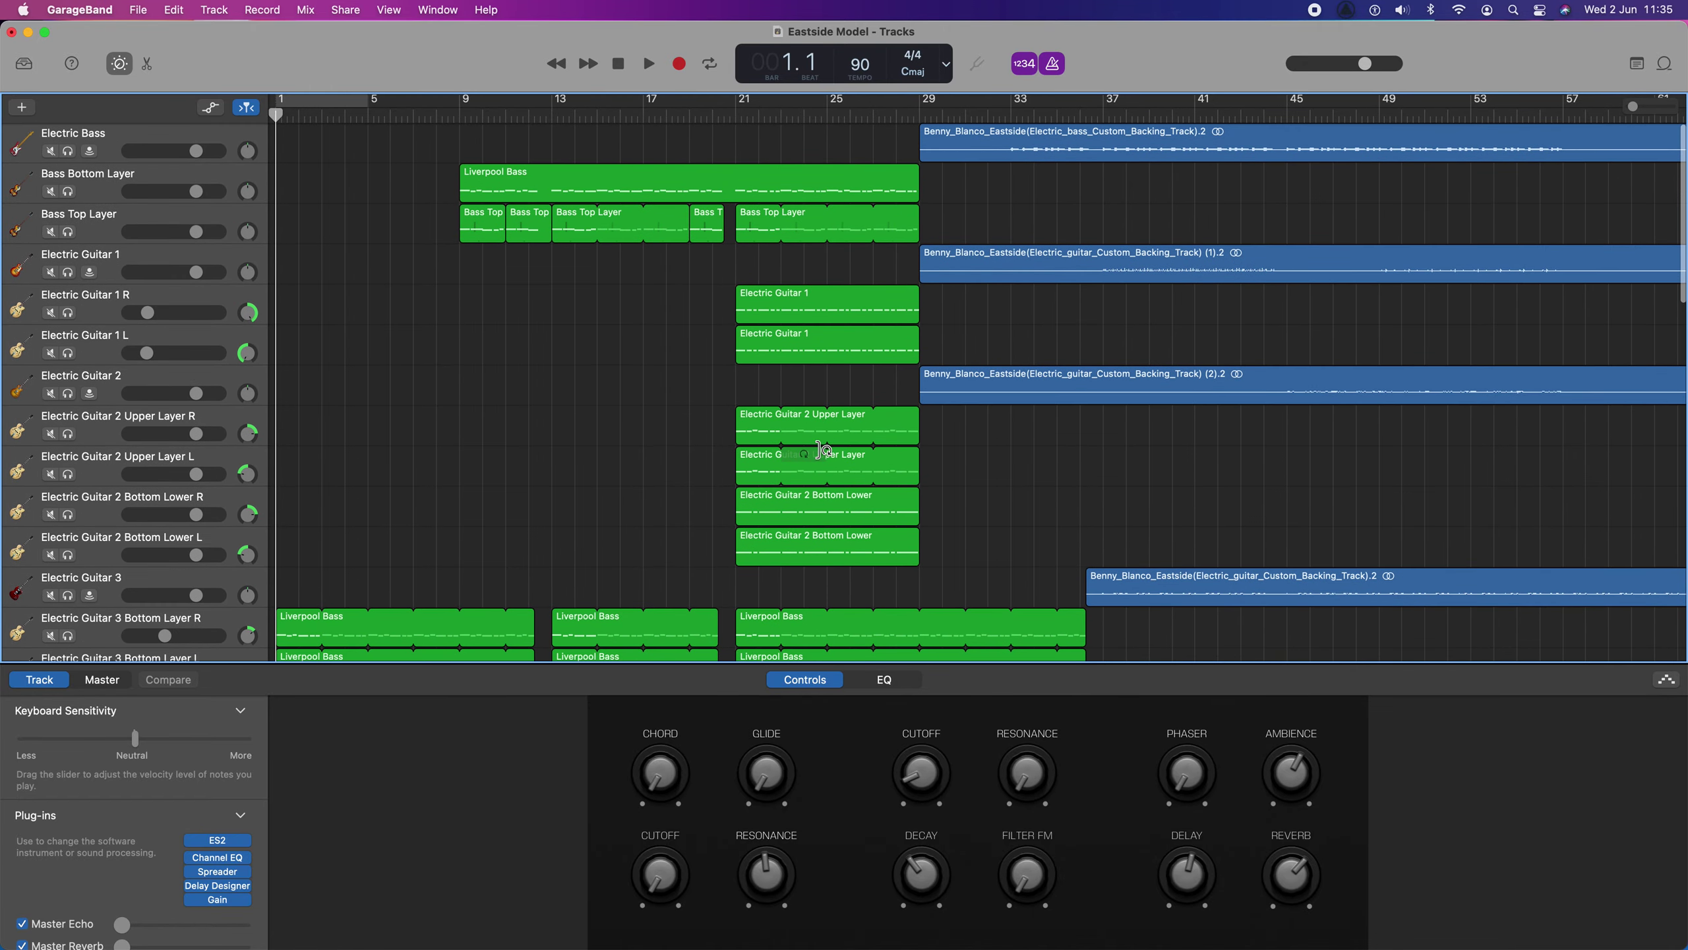
pyautogui.press('b')
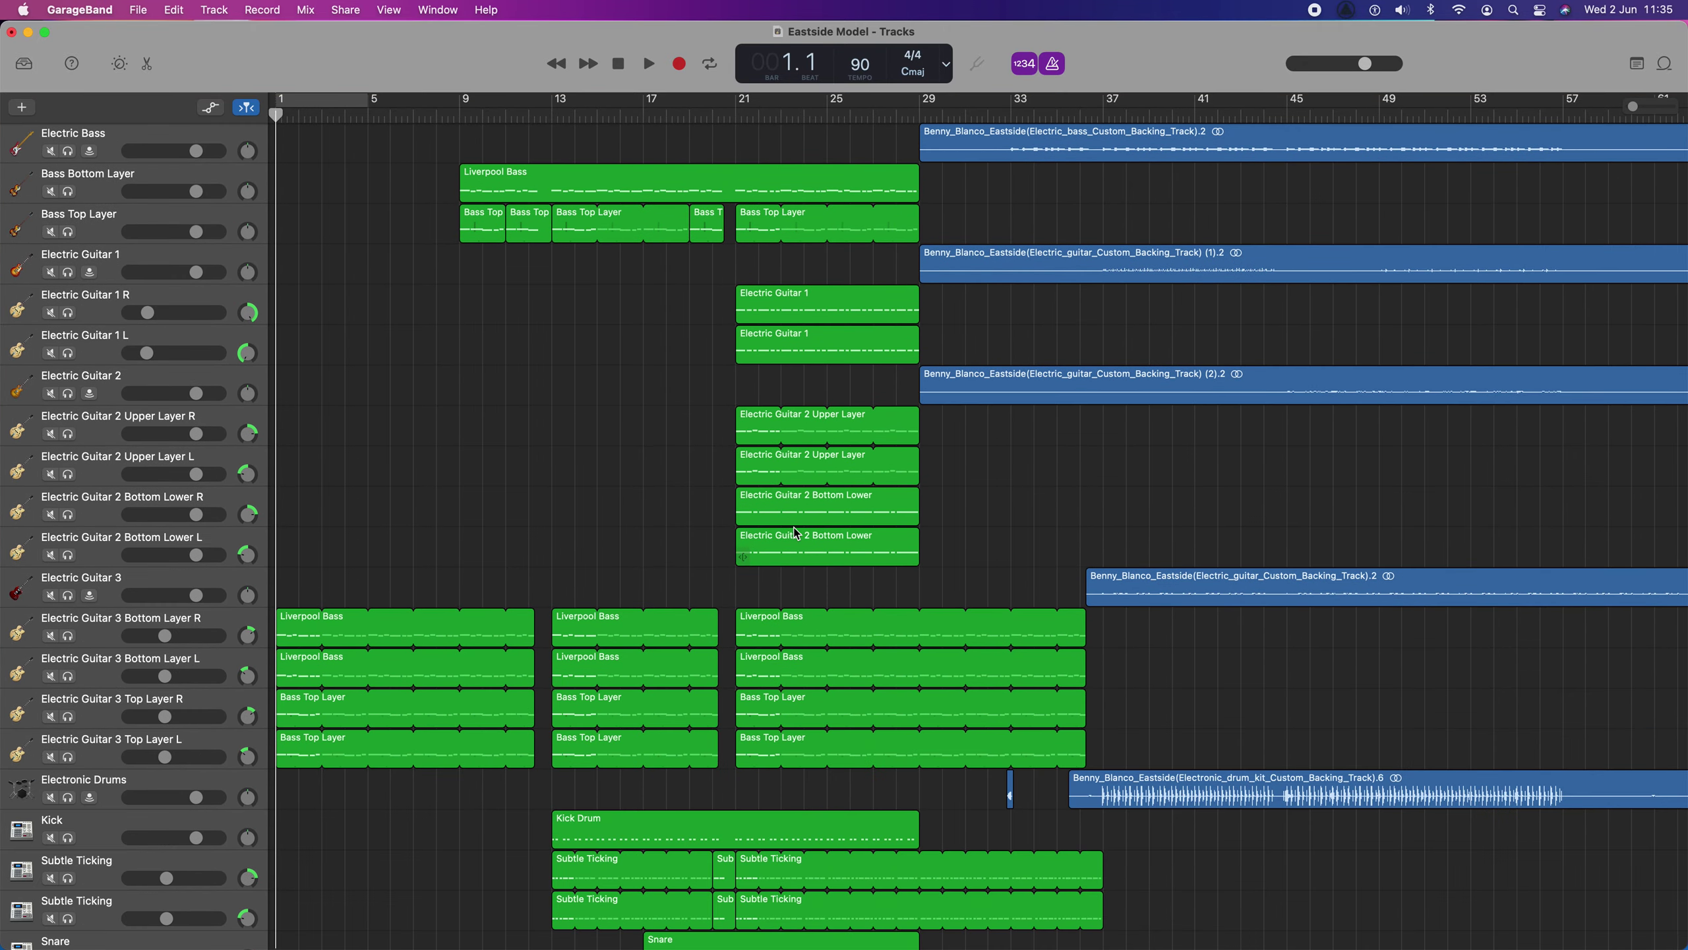
# Open the Dream Dancer Main Part R Gain plug-in, hide the Smart Controls and place the Gain window on empty space beside the Dream Dancer regions.
pyautogui.scroll(-15, 638, 642)
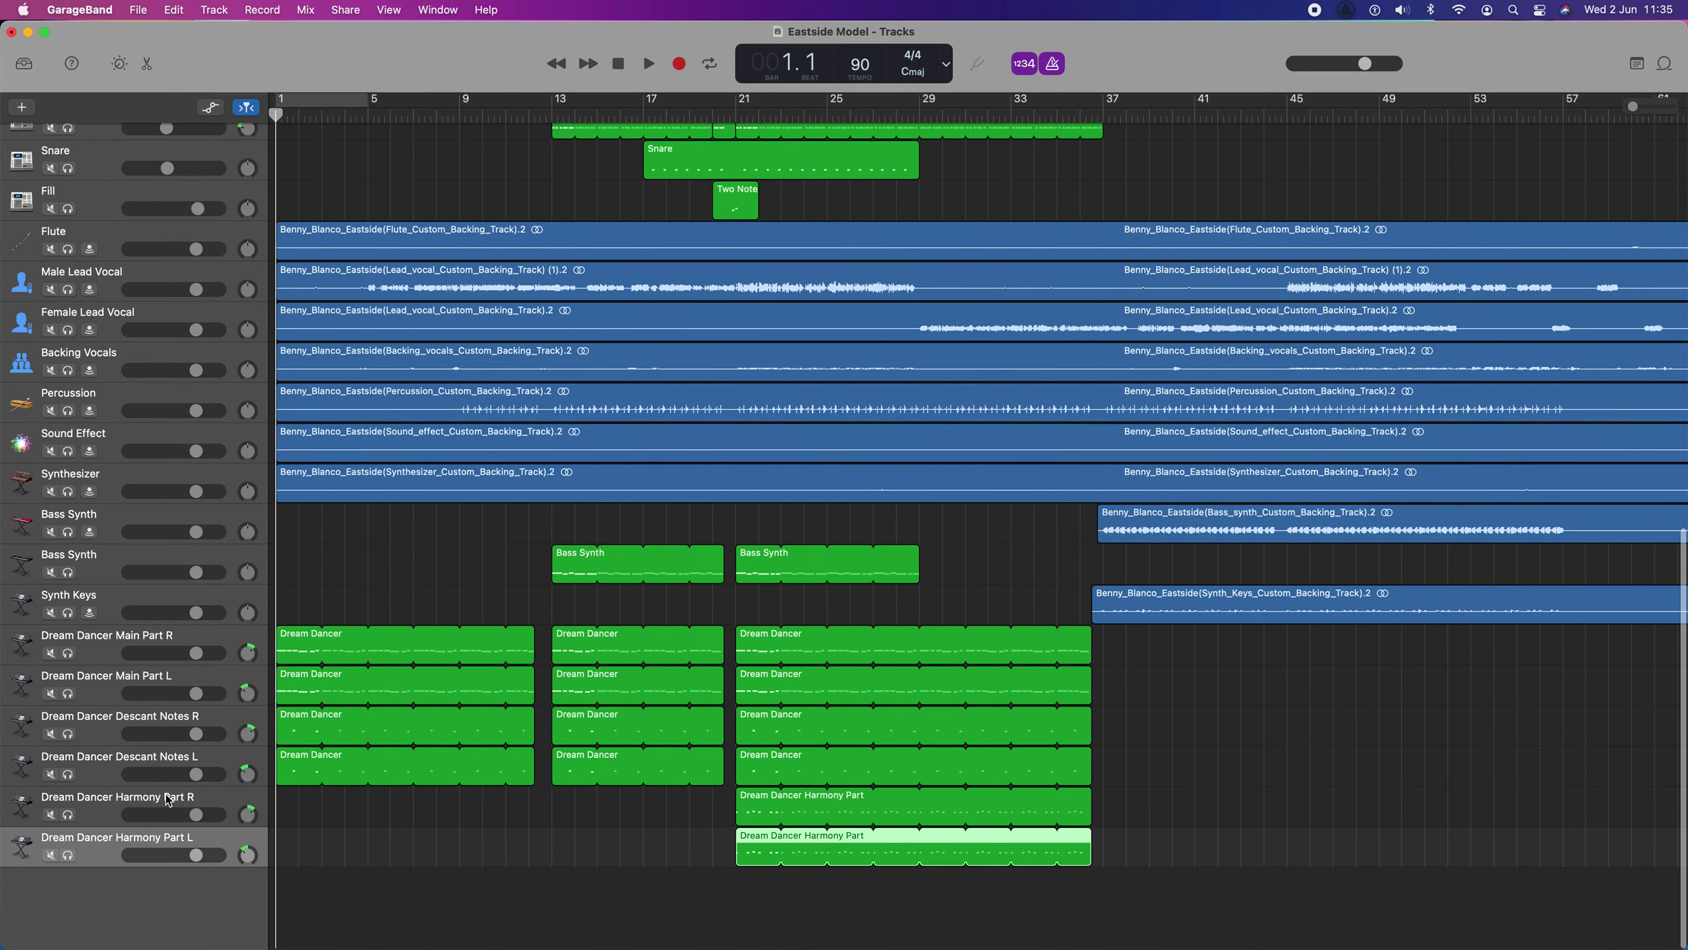
pyautogui.click(151, 644)
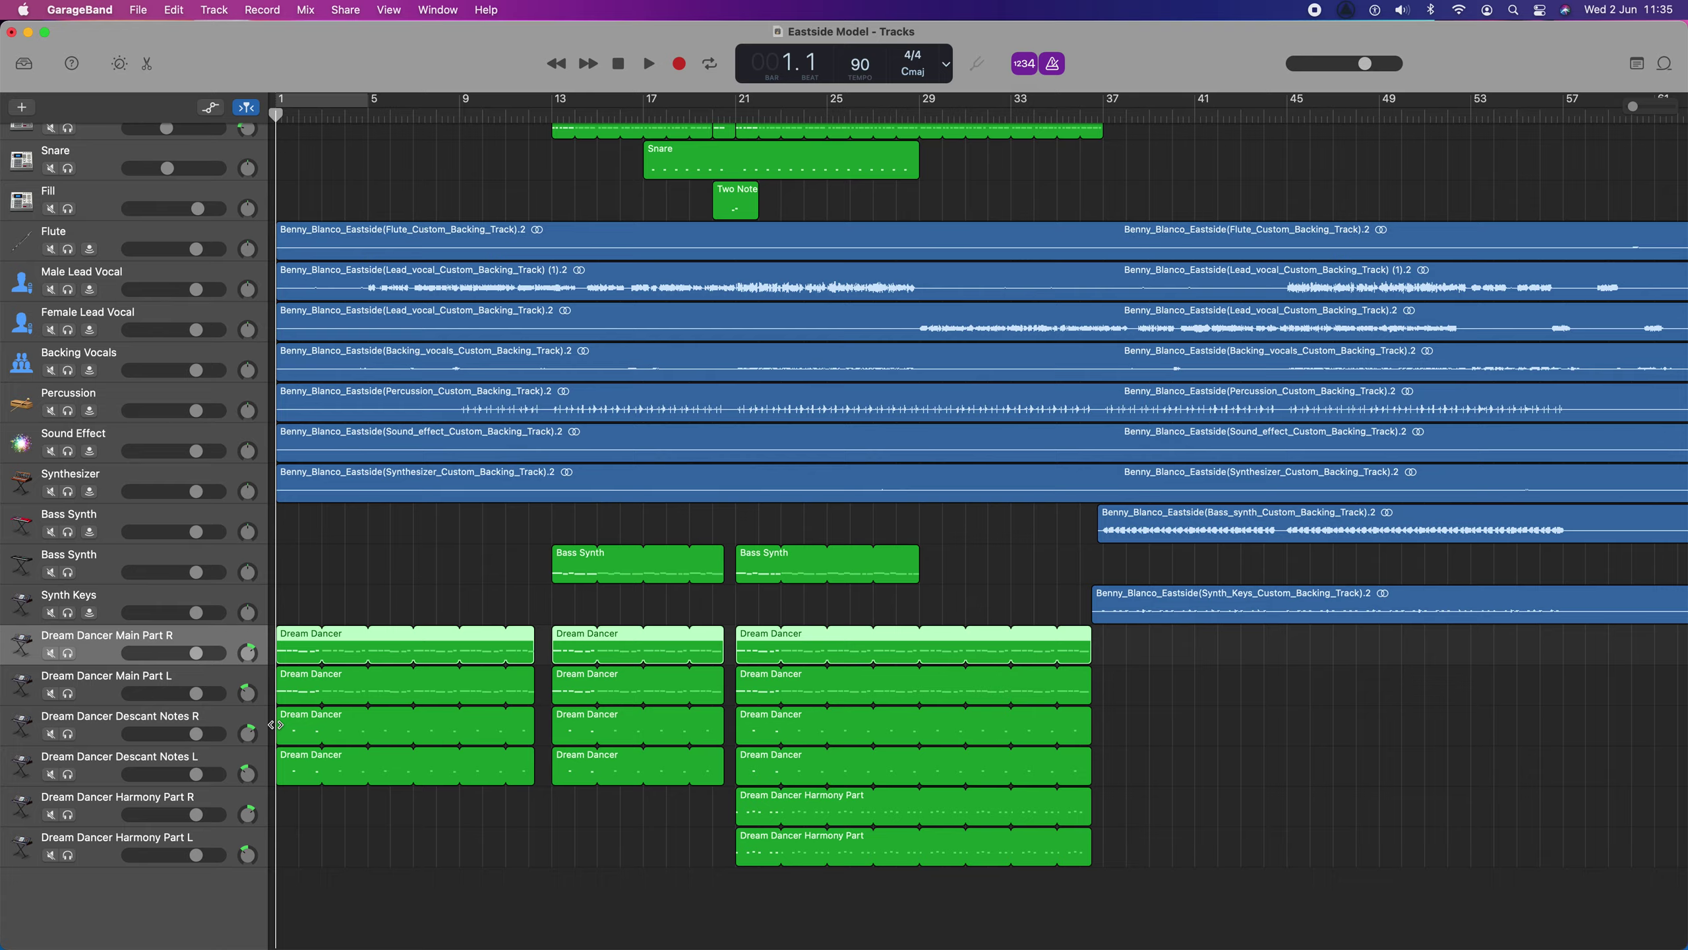
pyautogui.press('b')
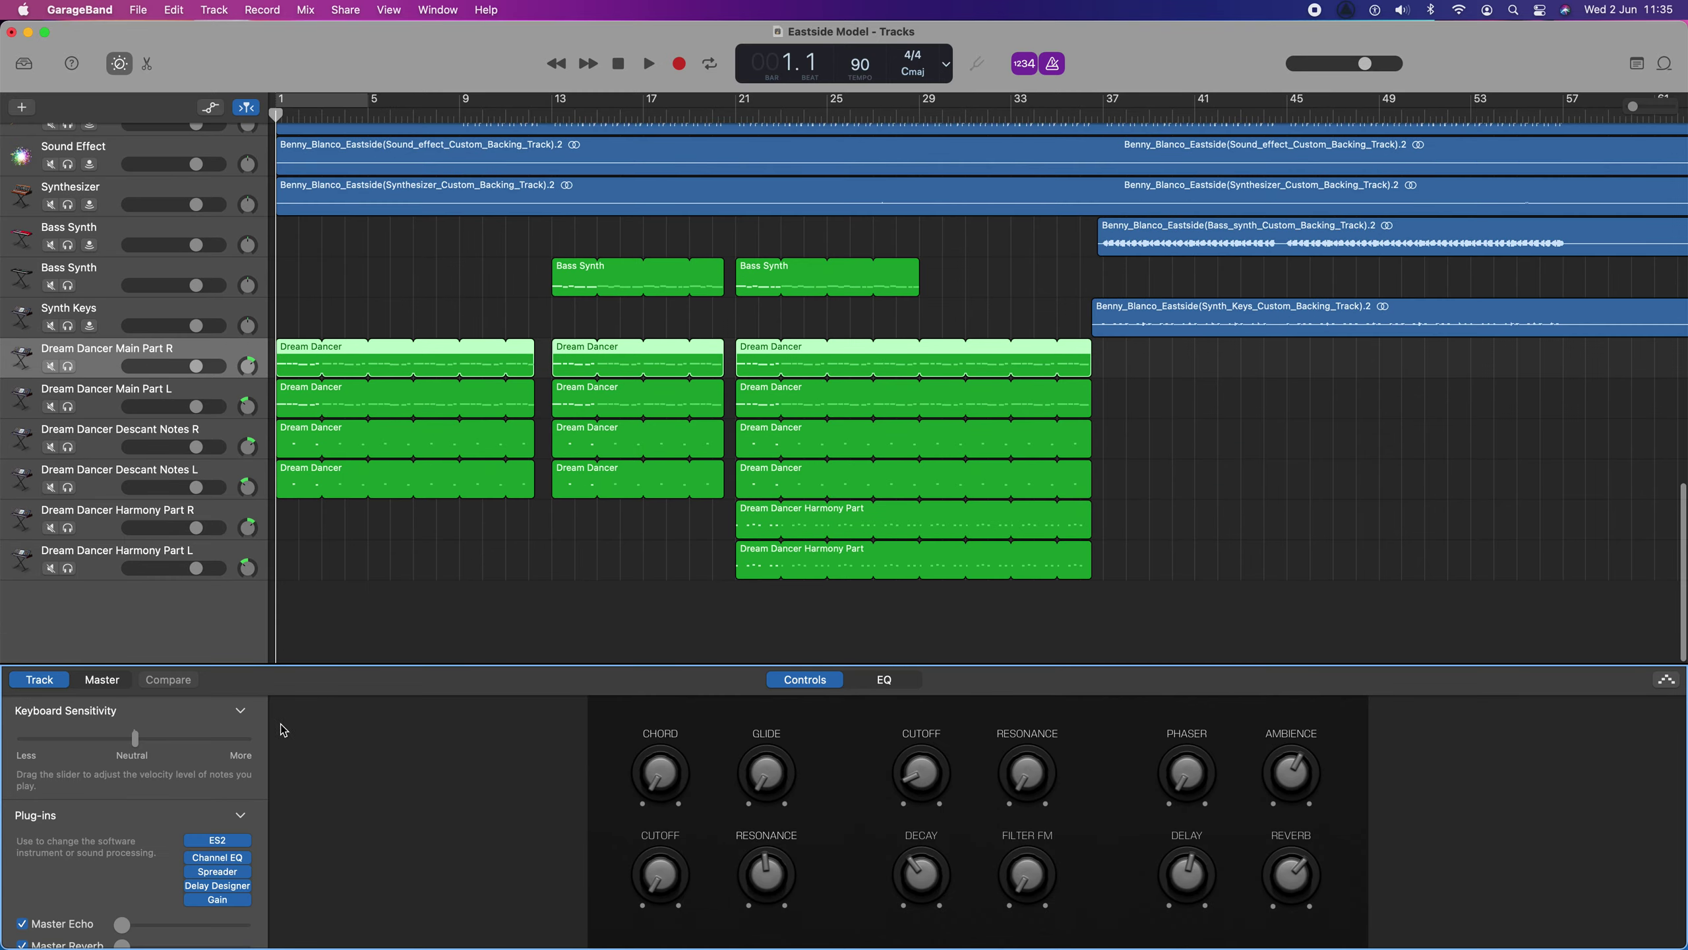
pyautogui.click(219, 901)
pyautogui.moveTo(1115, 313); pyautogui.dragTo(1268, 348)
pyautogui.press('b')
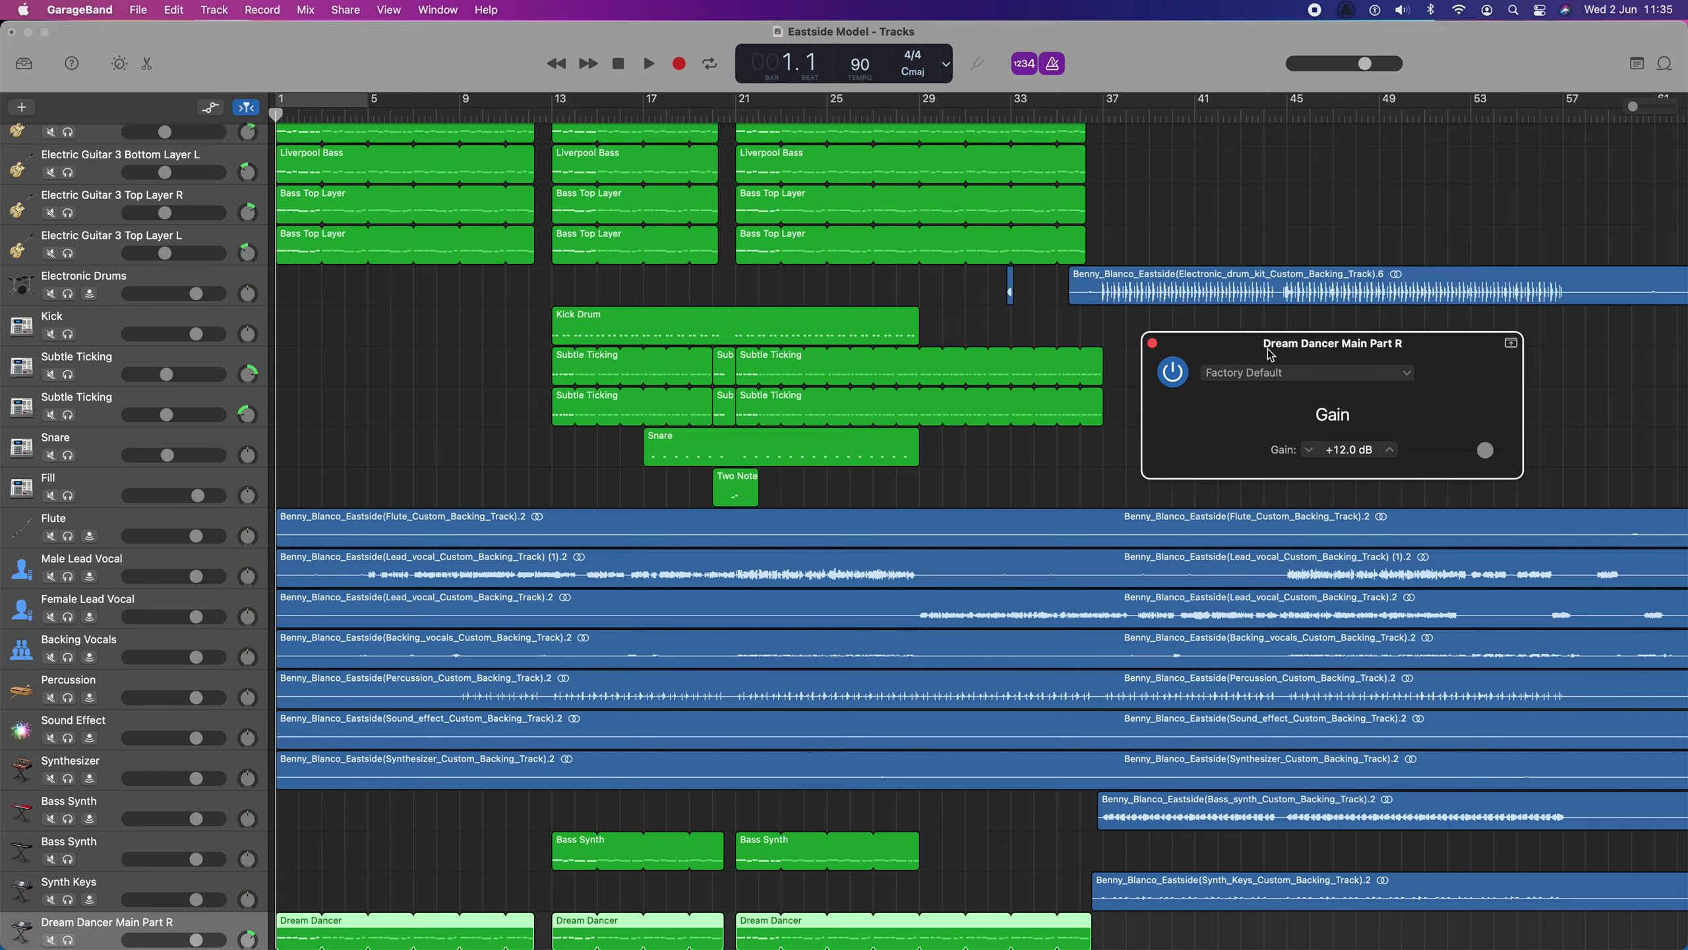
pyautogui.scroll(-8, 944, 563)
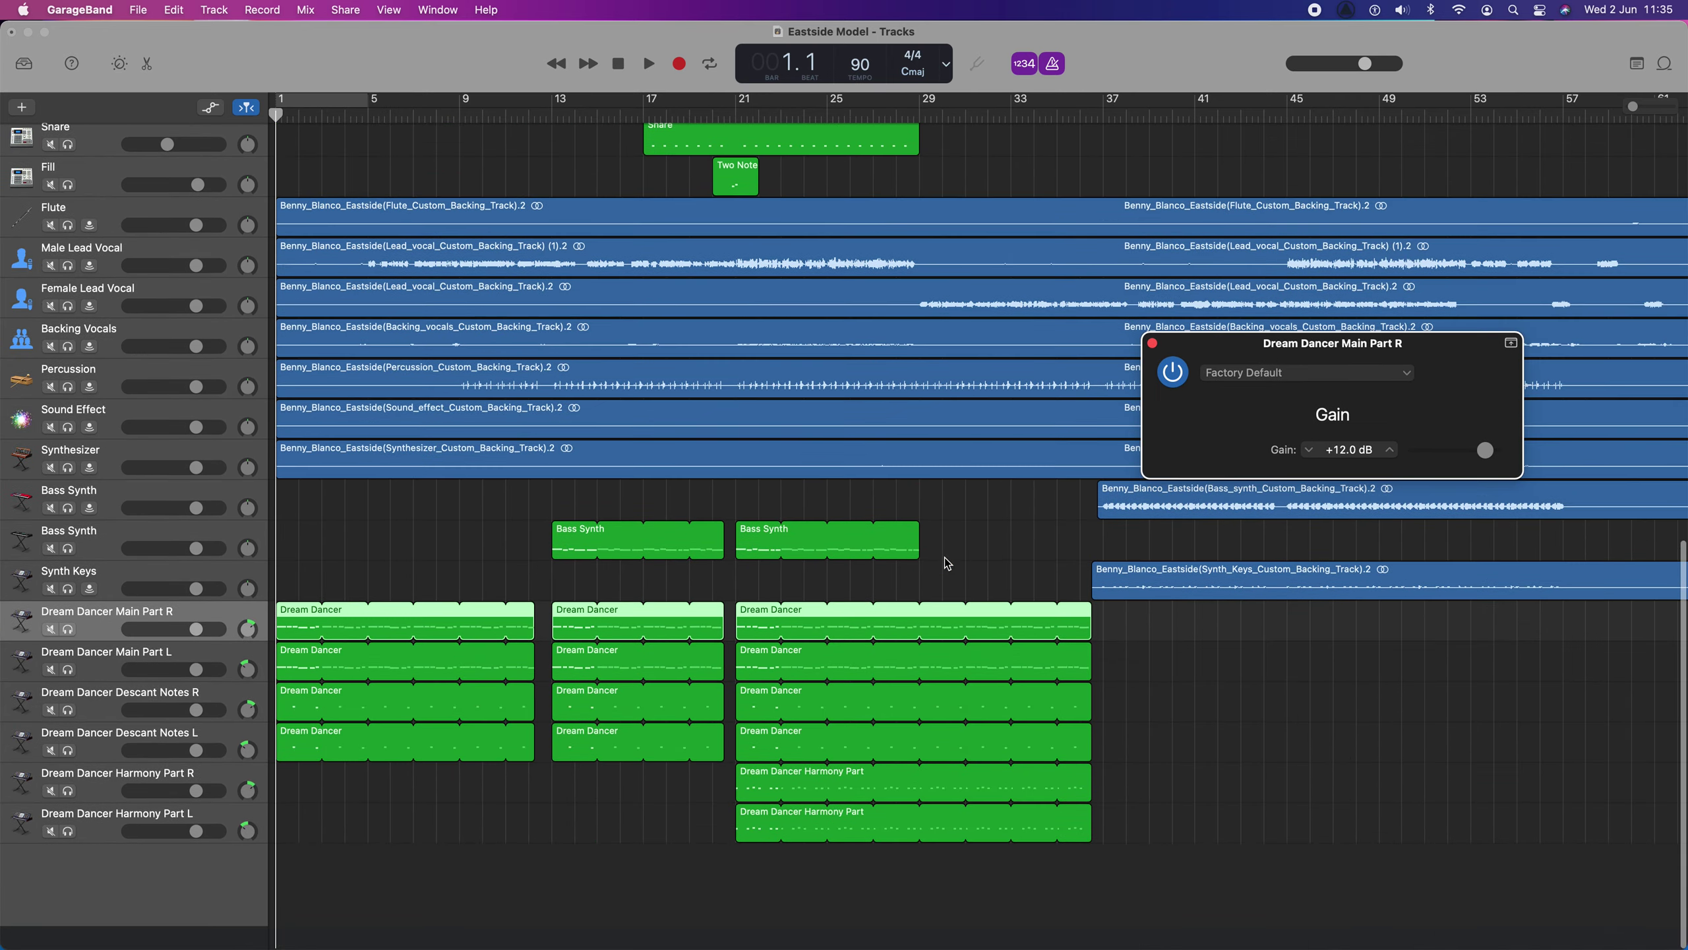
pyautogui.moveTo(1218, 359); pyautogui.dragTo(1203, 694)
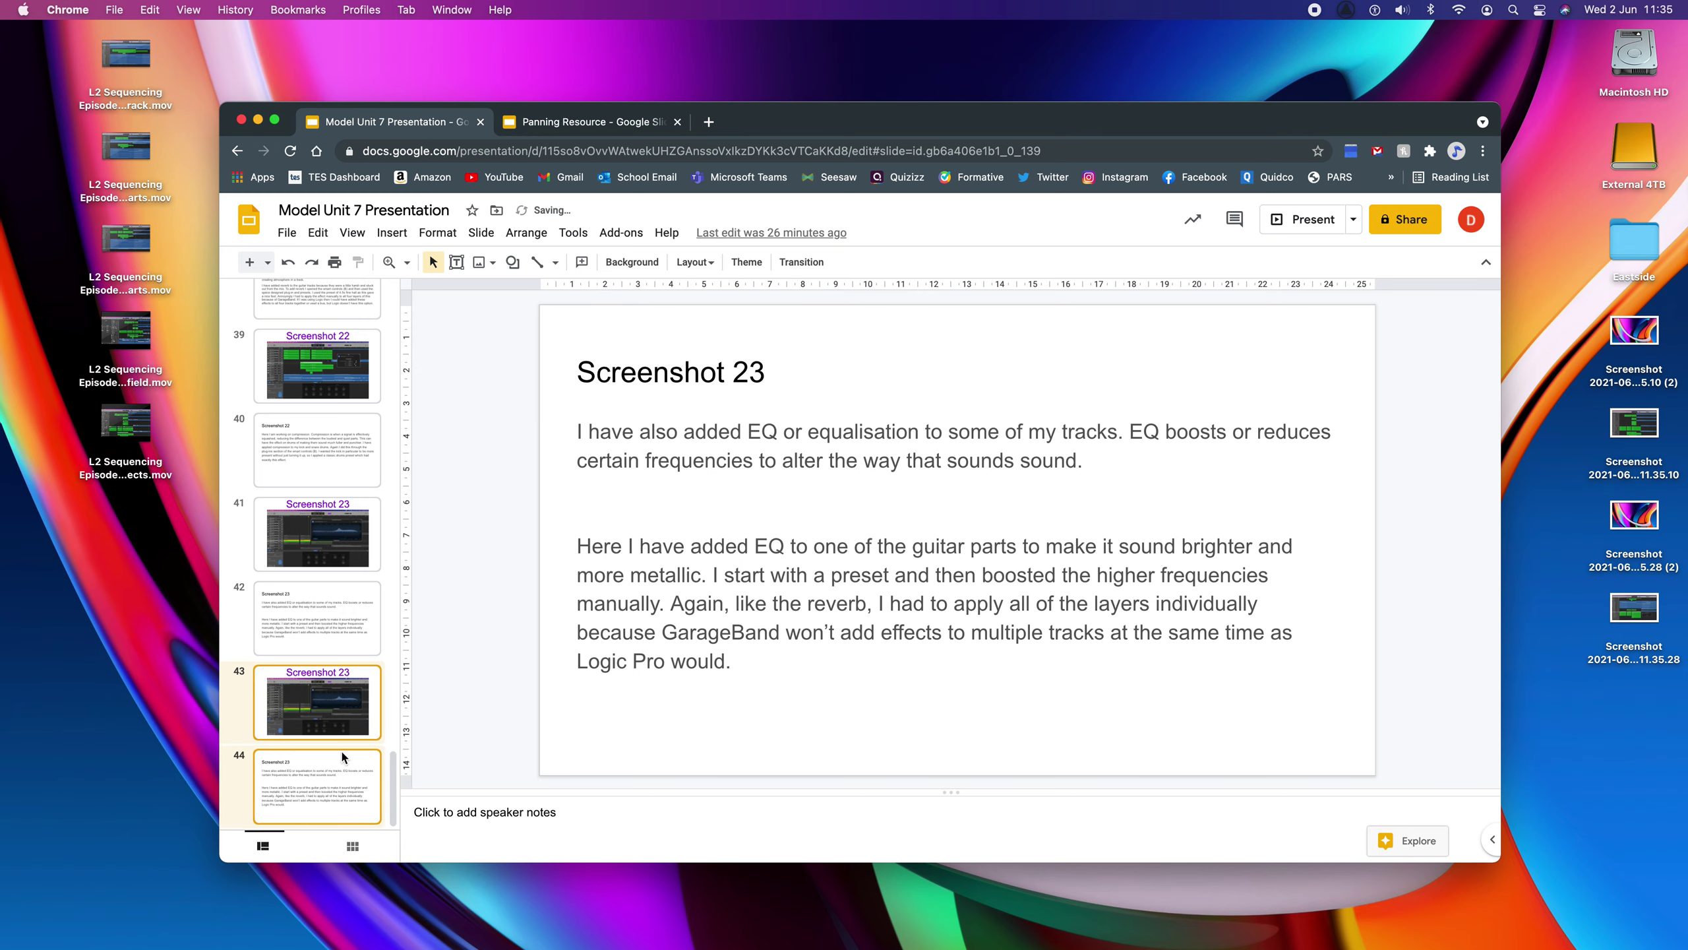
# In the Google Slides presentation, change slide 43's heading to "Screenshots 24 and 25" and centre it horizontally on the page.
pyautogui.click(308, 692)
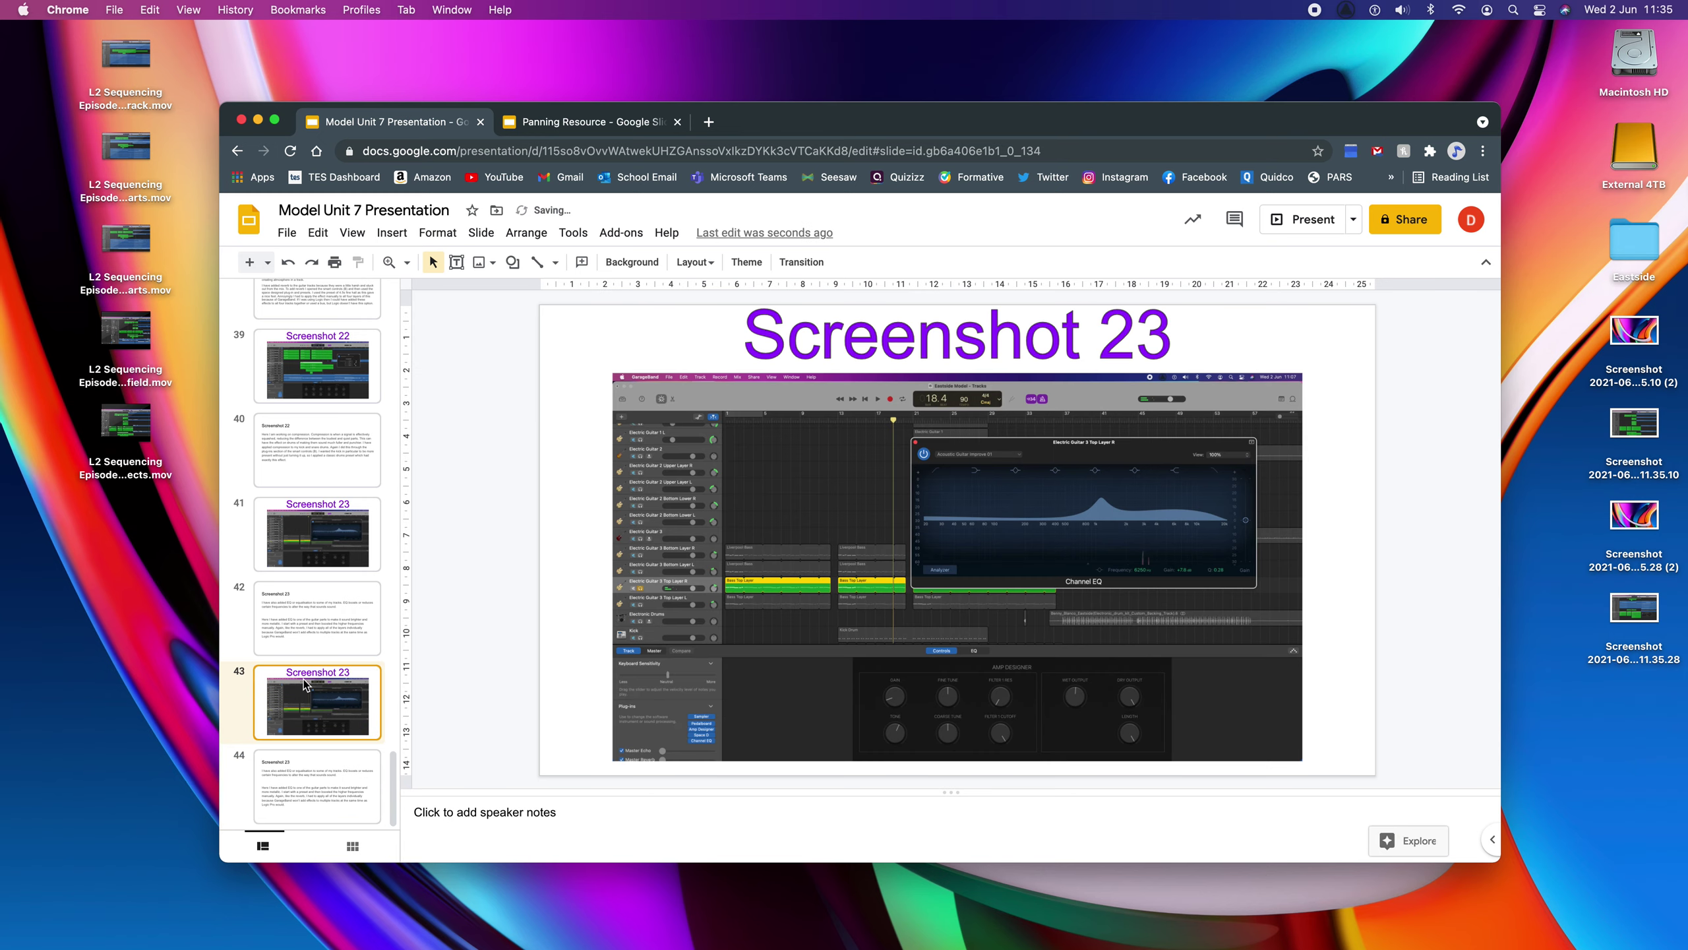
pyautogui.doubleClick(1153, 351)
pyautogui.press('Right')
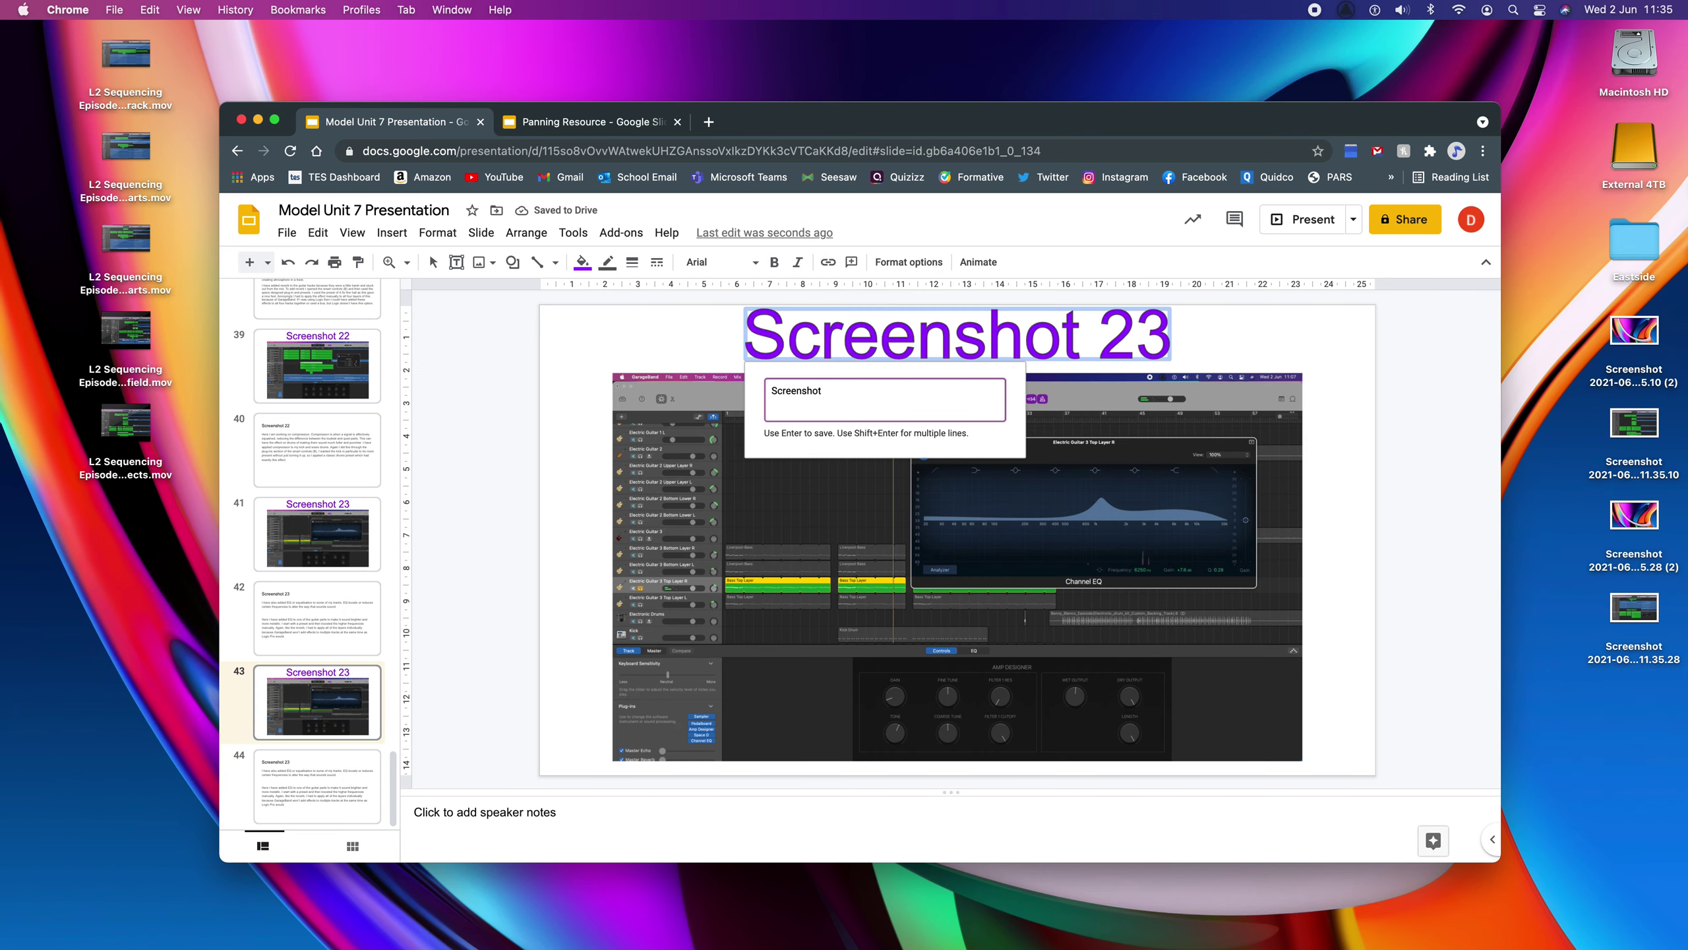
pyautogui.write('2')
pyautogui.press('Return')
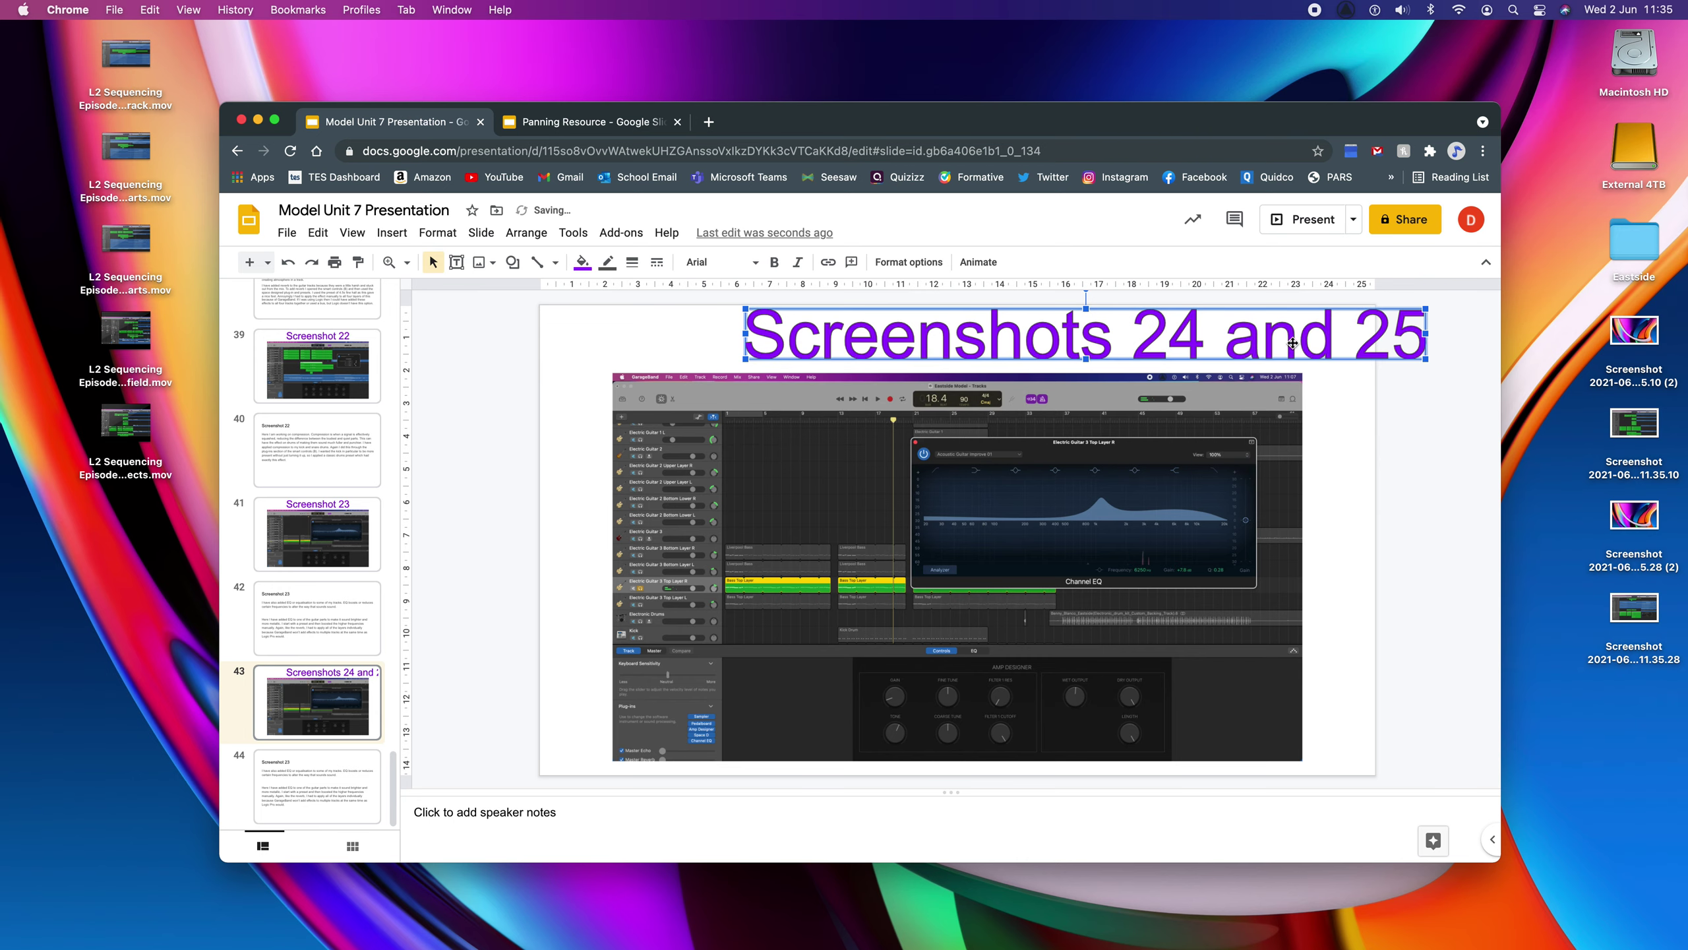
pyautogui.rightClick(1234, 323)
pyautogui.moveTo(1320, 643)
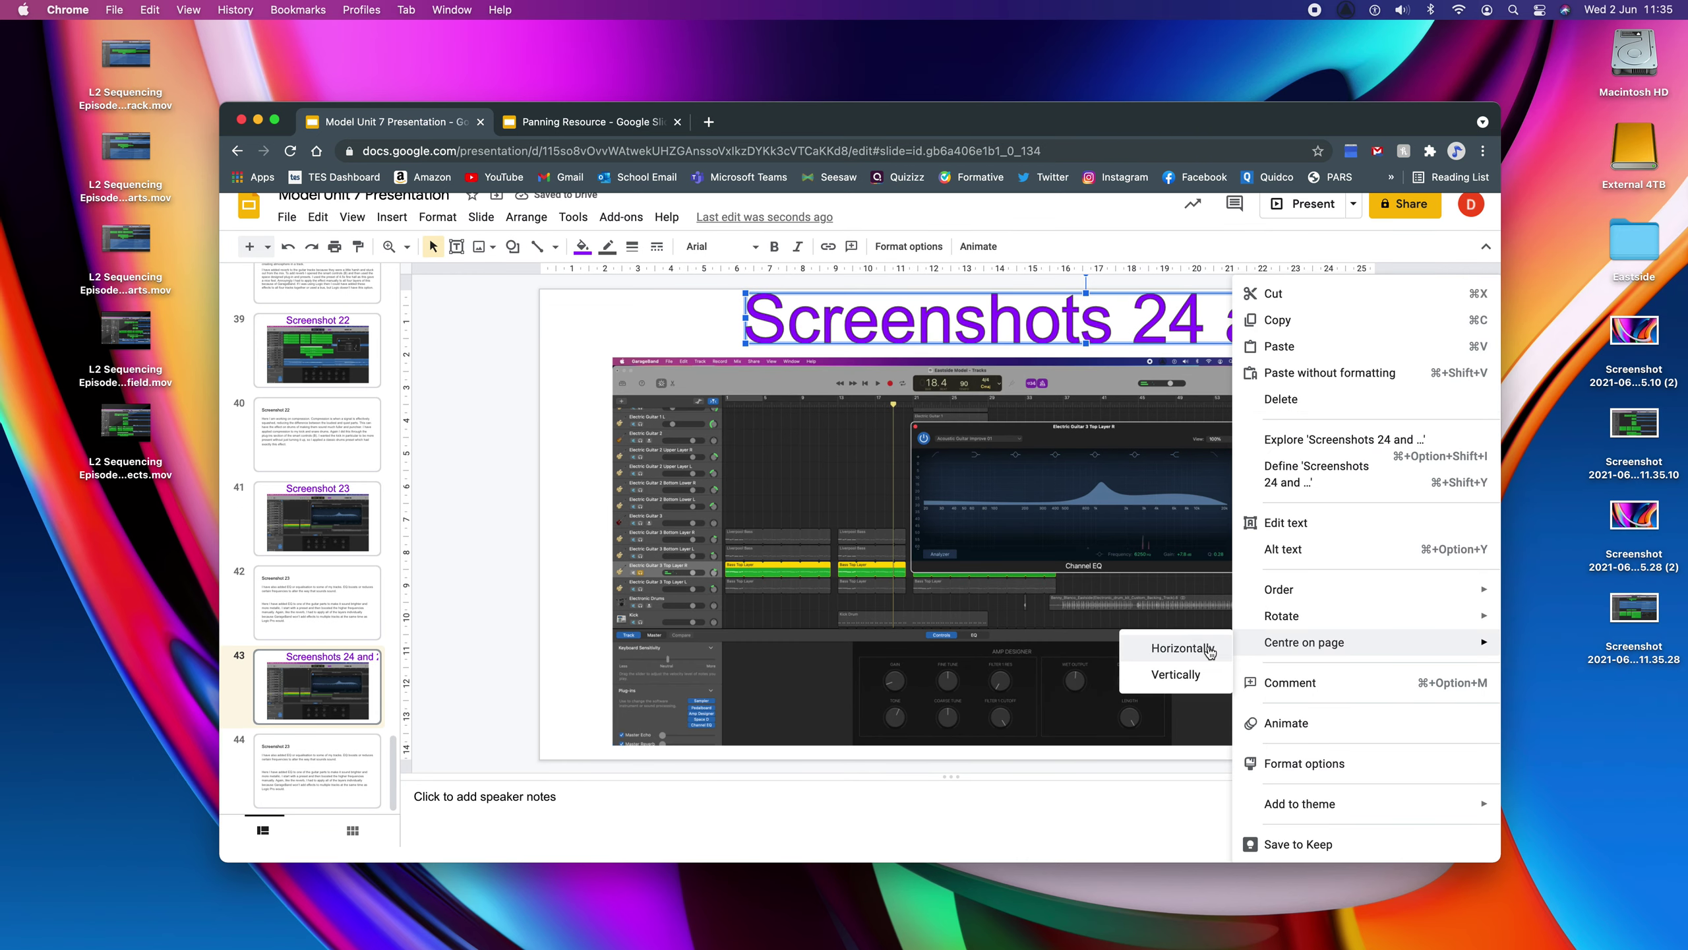
pyautogui.click(1209, 649)
# Replace slide 43's old image with the desktop screenshot ending 11.35.10, shrunk to under half the slide's width.
pyautogui.click(1048, 562)
pyautogui.press('BackSpace')
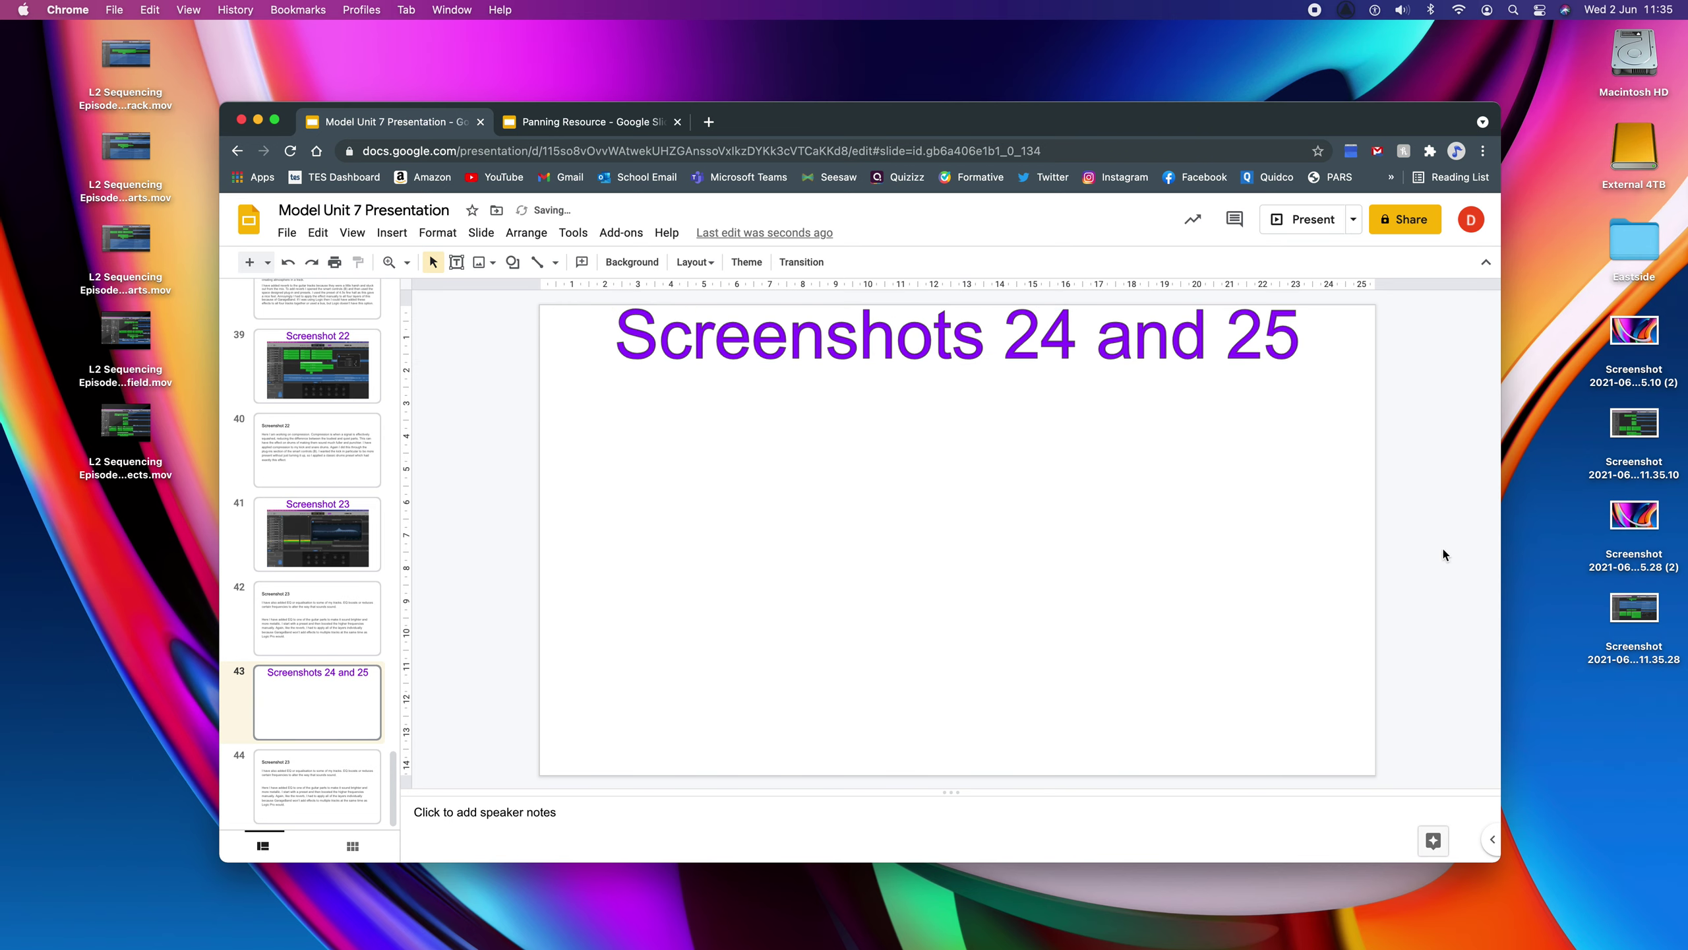
pyautogui.moveTo(1641, 426); pyautogui.dragTo(950, 539)
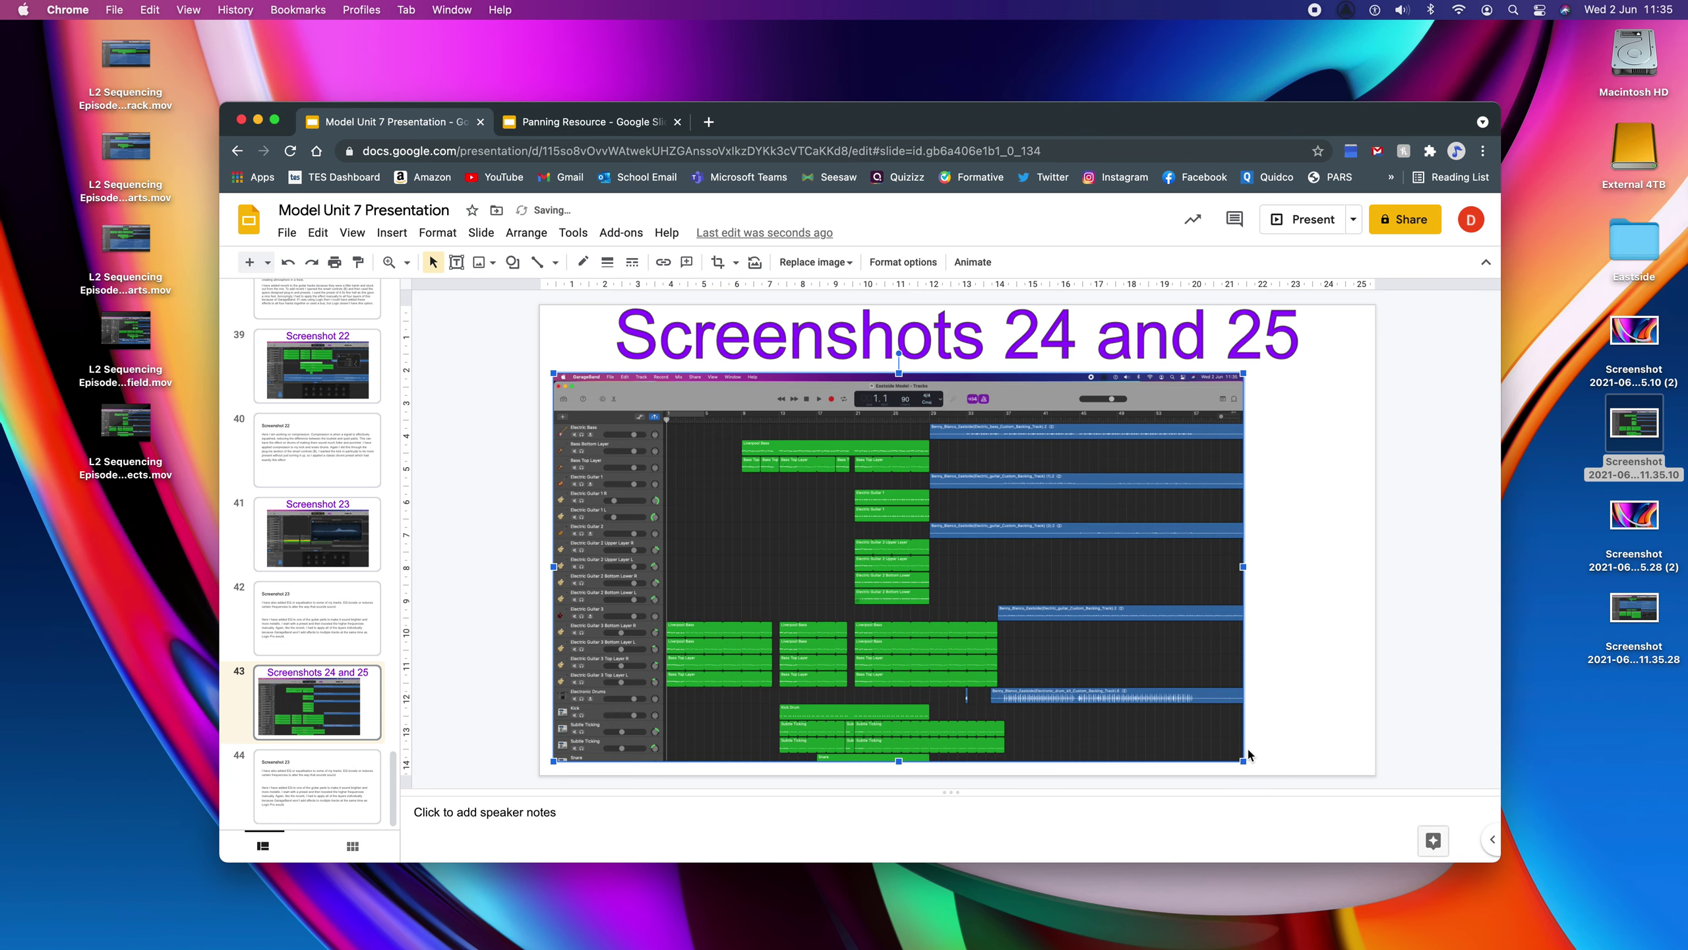
pyautogui.moveTo(1243, 759); pyautogui.dragTo(906, 540)
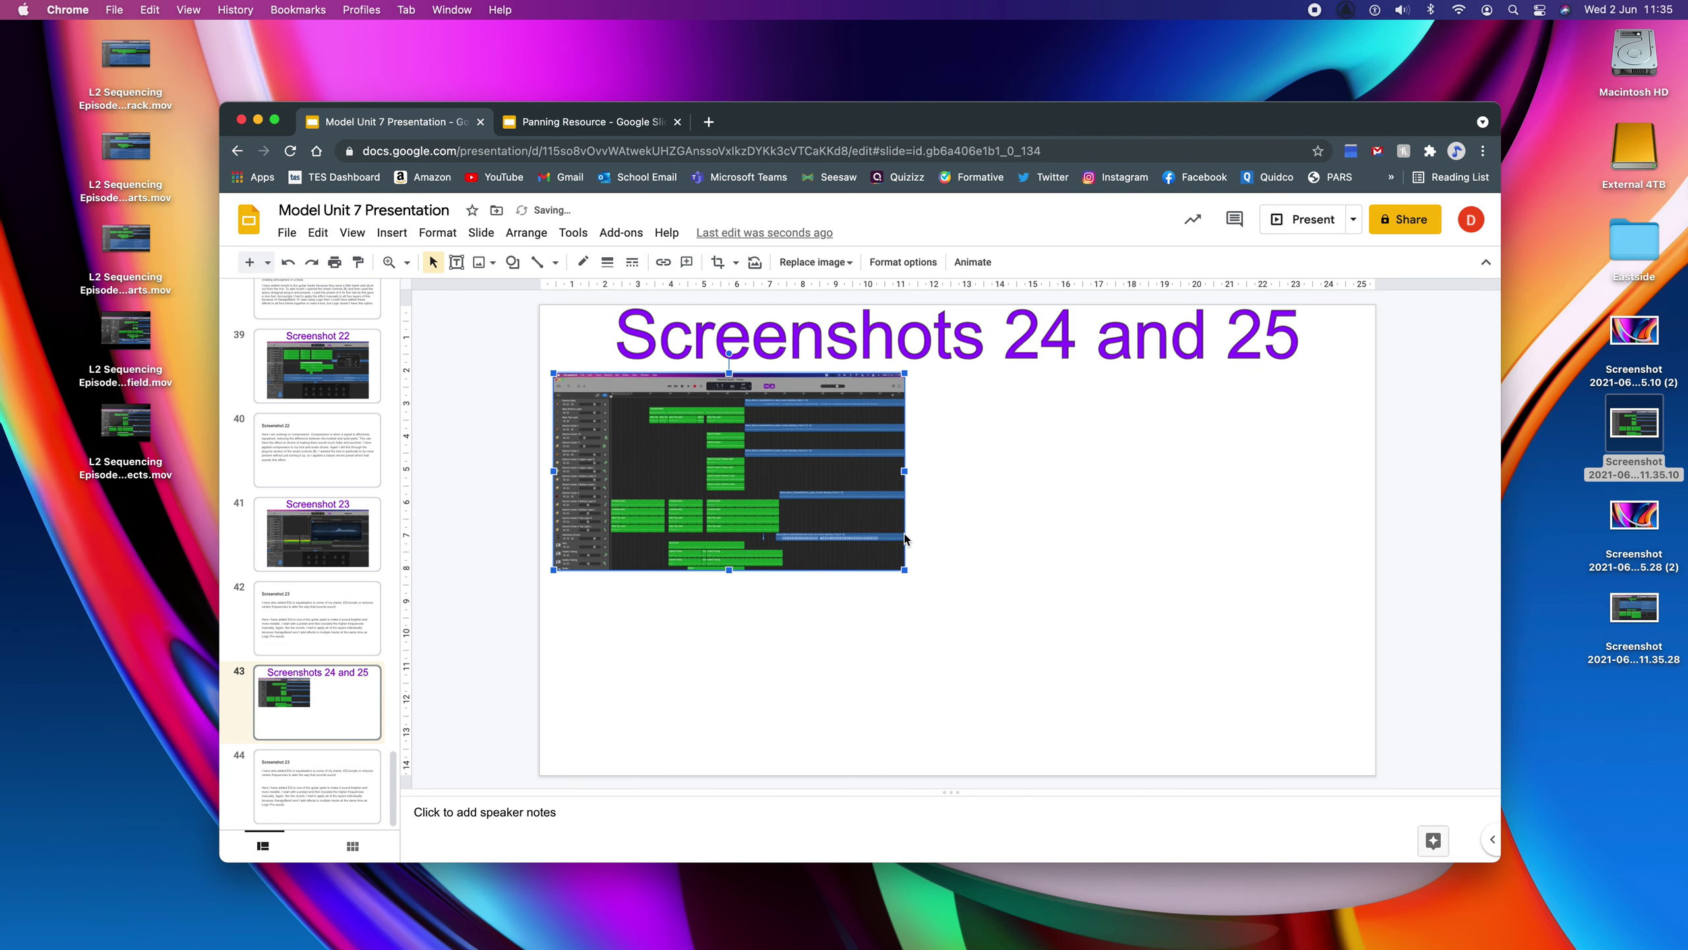
# Add the desktop screenshot ending 11.35.28 to slide 43, then shrink it and arrange both images diagonally.
pyautogui.moveTo(1623, 618); pyautogui.dragTo(1108, 626)
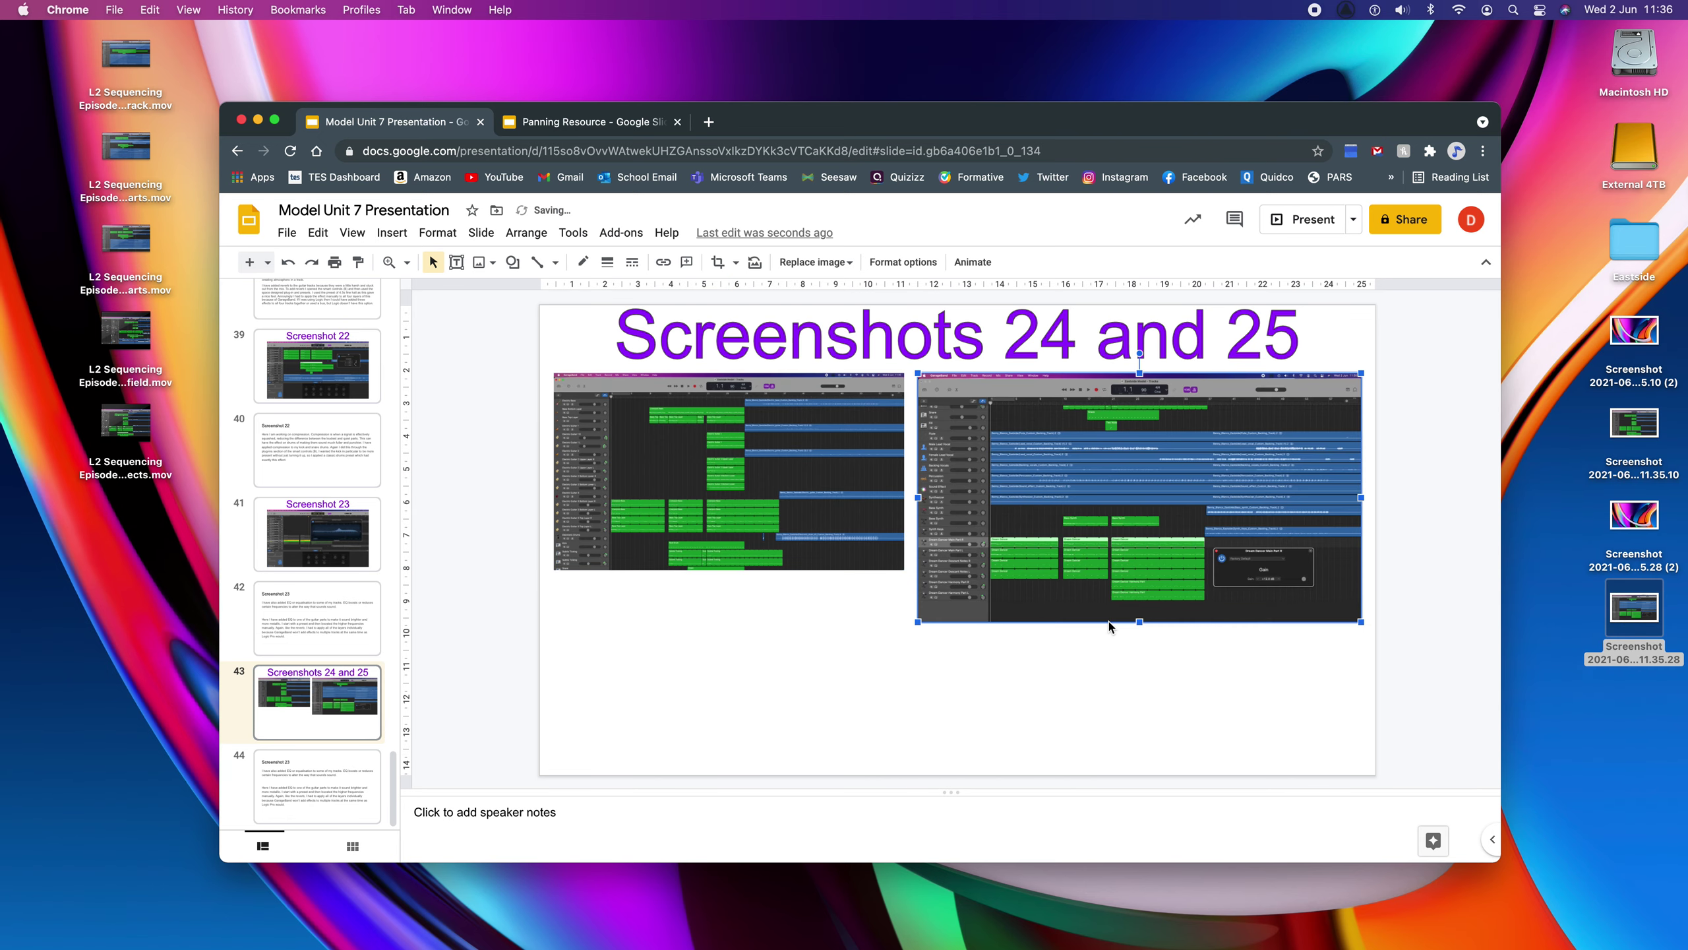
pyautogui.moveTo(1123, 563); pyautogui.dragTo(1125, 686)
pyautogui.moveTo(920, 491); pyautogui.dragTo(986, 529)
pyautogui.moveTo(821, 478); pyautogui.dragTo(849, 490)
# Change slide 44's heading to "Screenshot 24 and 25".
pyautogui.click(319, 788)
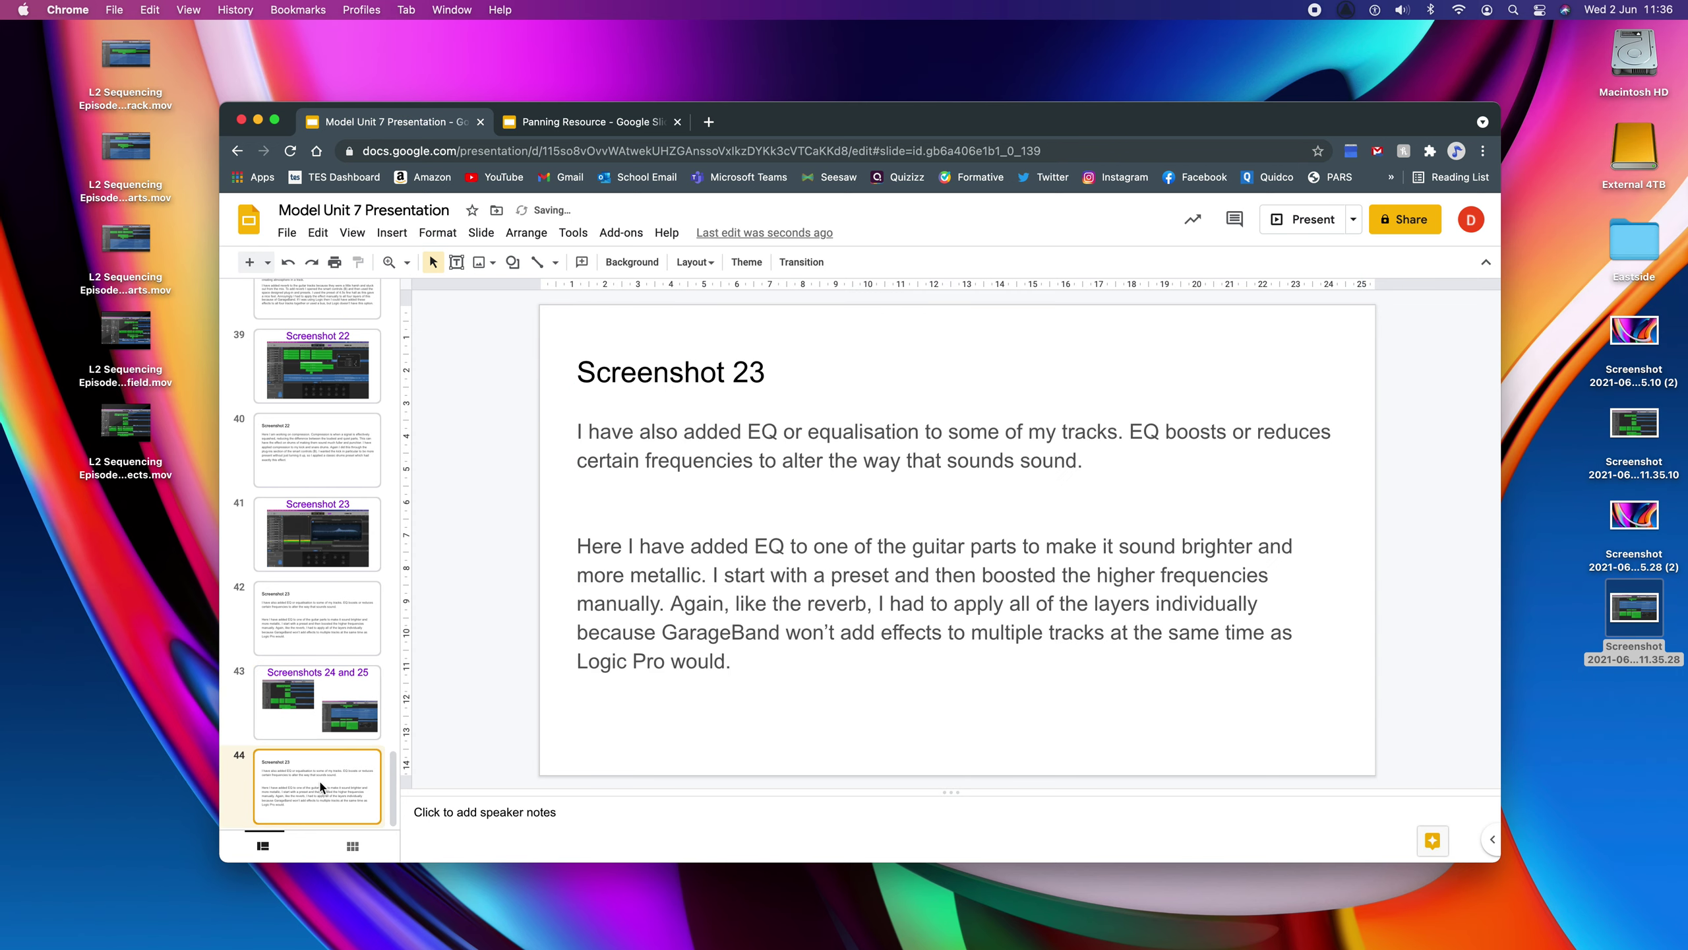
pyautogui.click(760, 374)
pyautogui.press('BackSpace')
pyautogui.write('4 and 25')
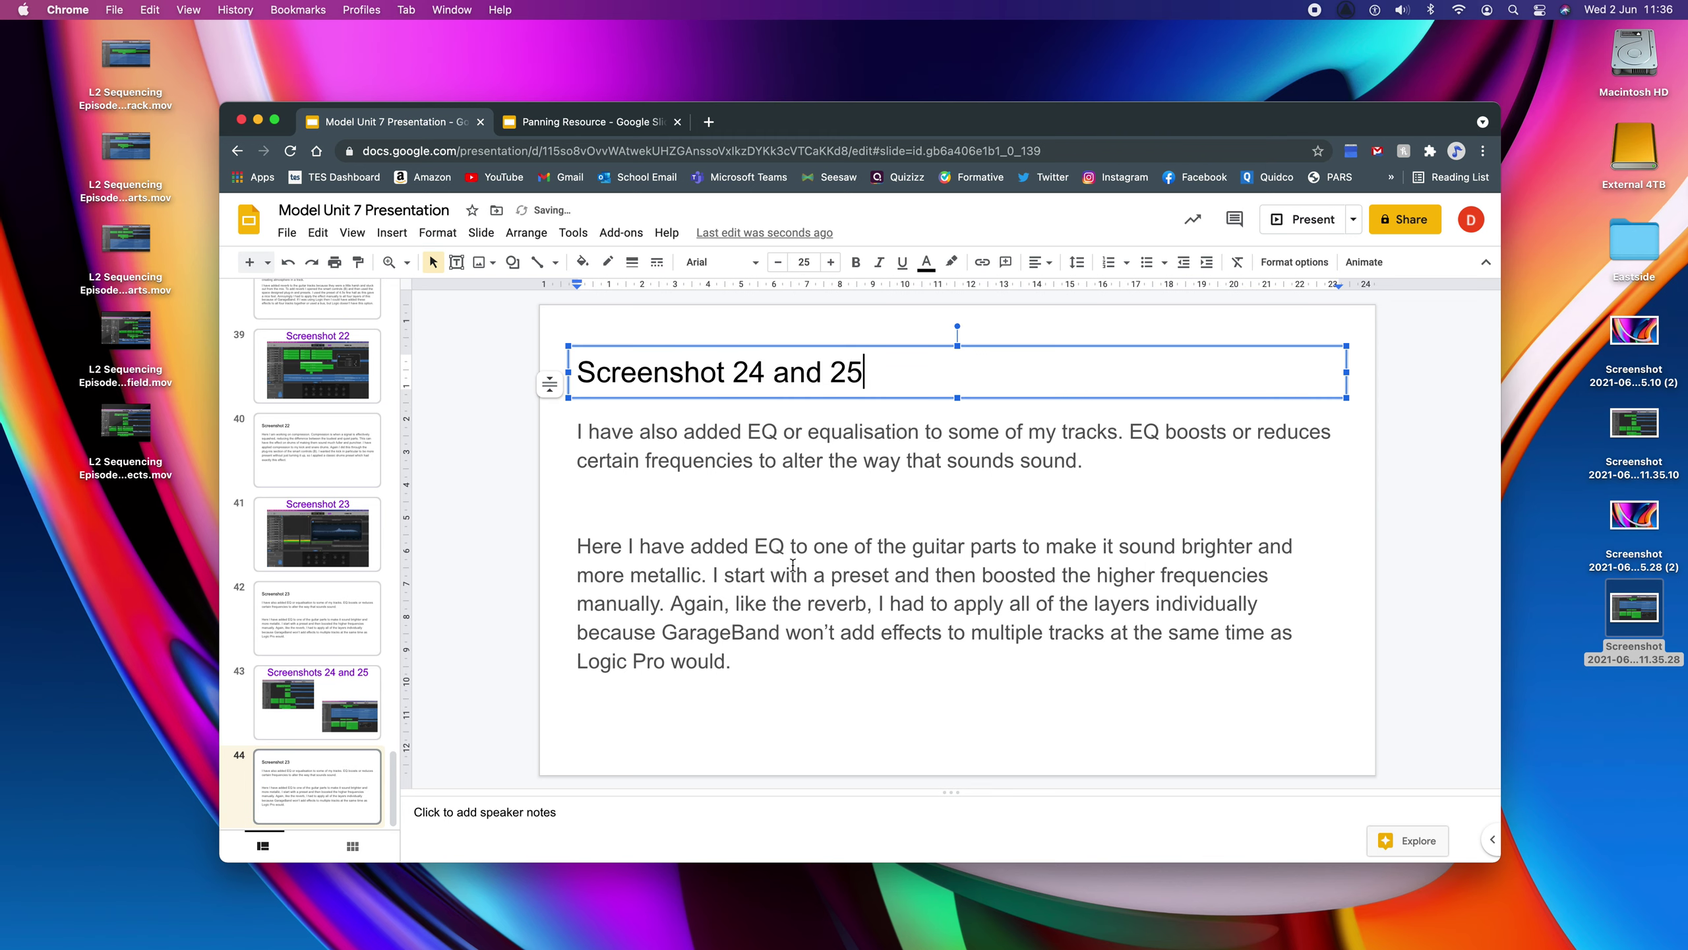
# Replace slide 44's body text with "Here I am balancing the mix. For this I used the track".
pyautogui.moveTo(747, 672); pyautogui.dragTo(577, 413)
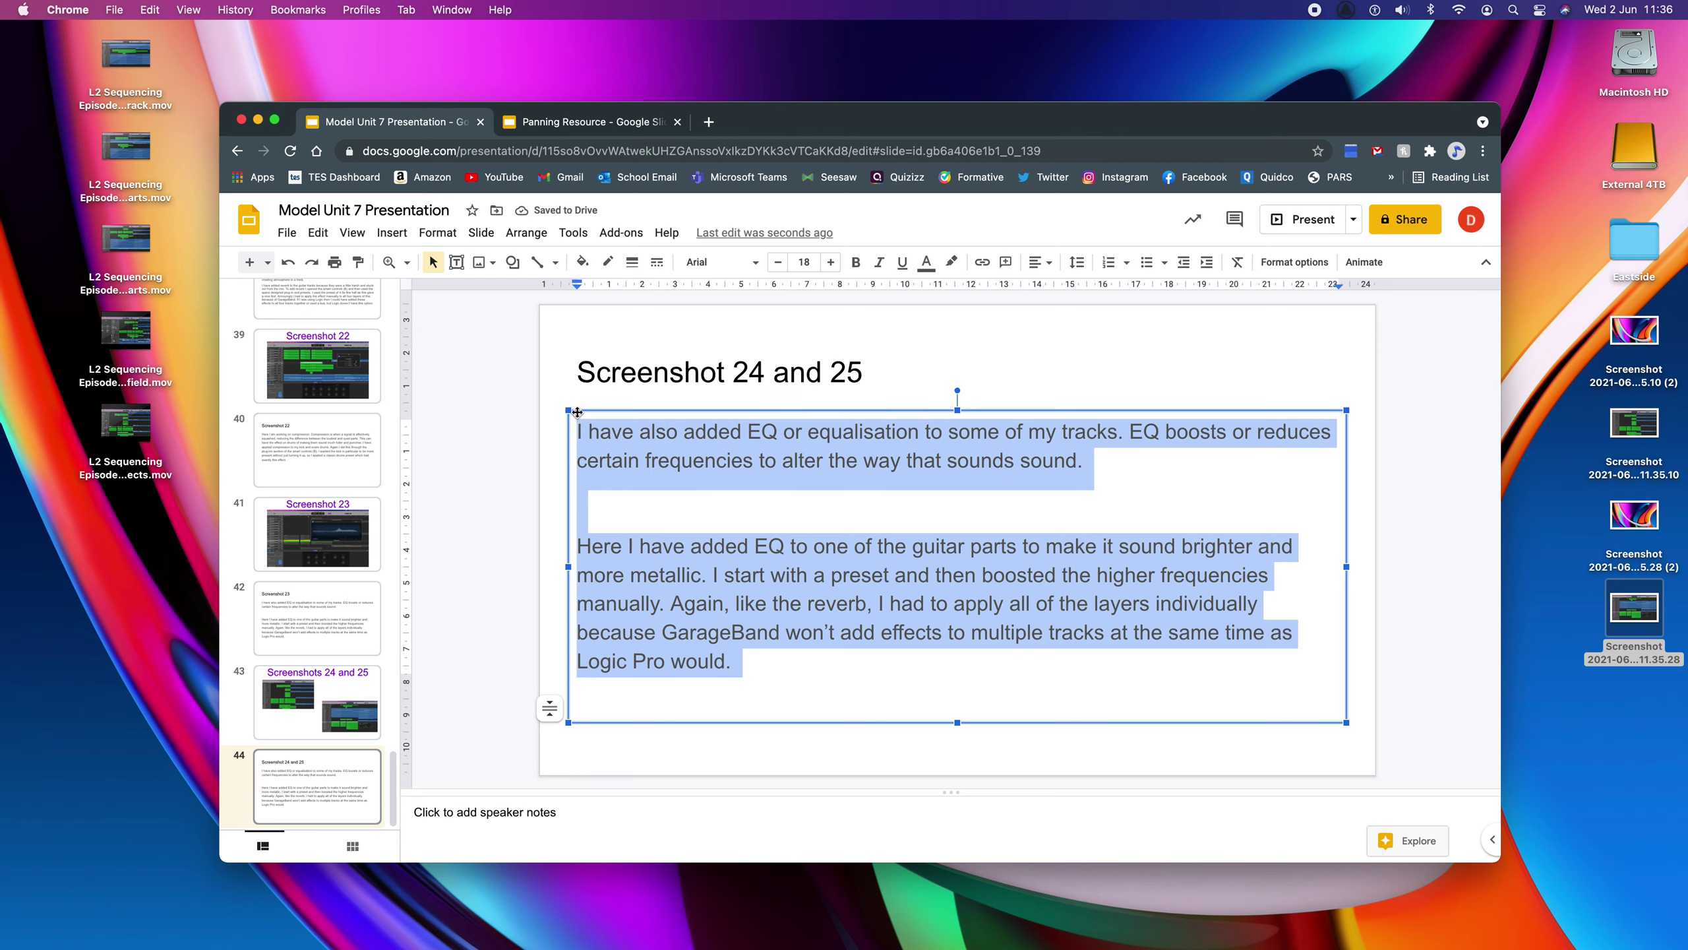
pyautogui.write('Here I am balancing the mix. ')
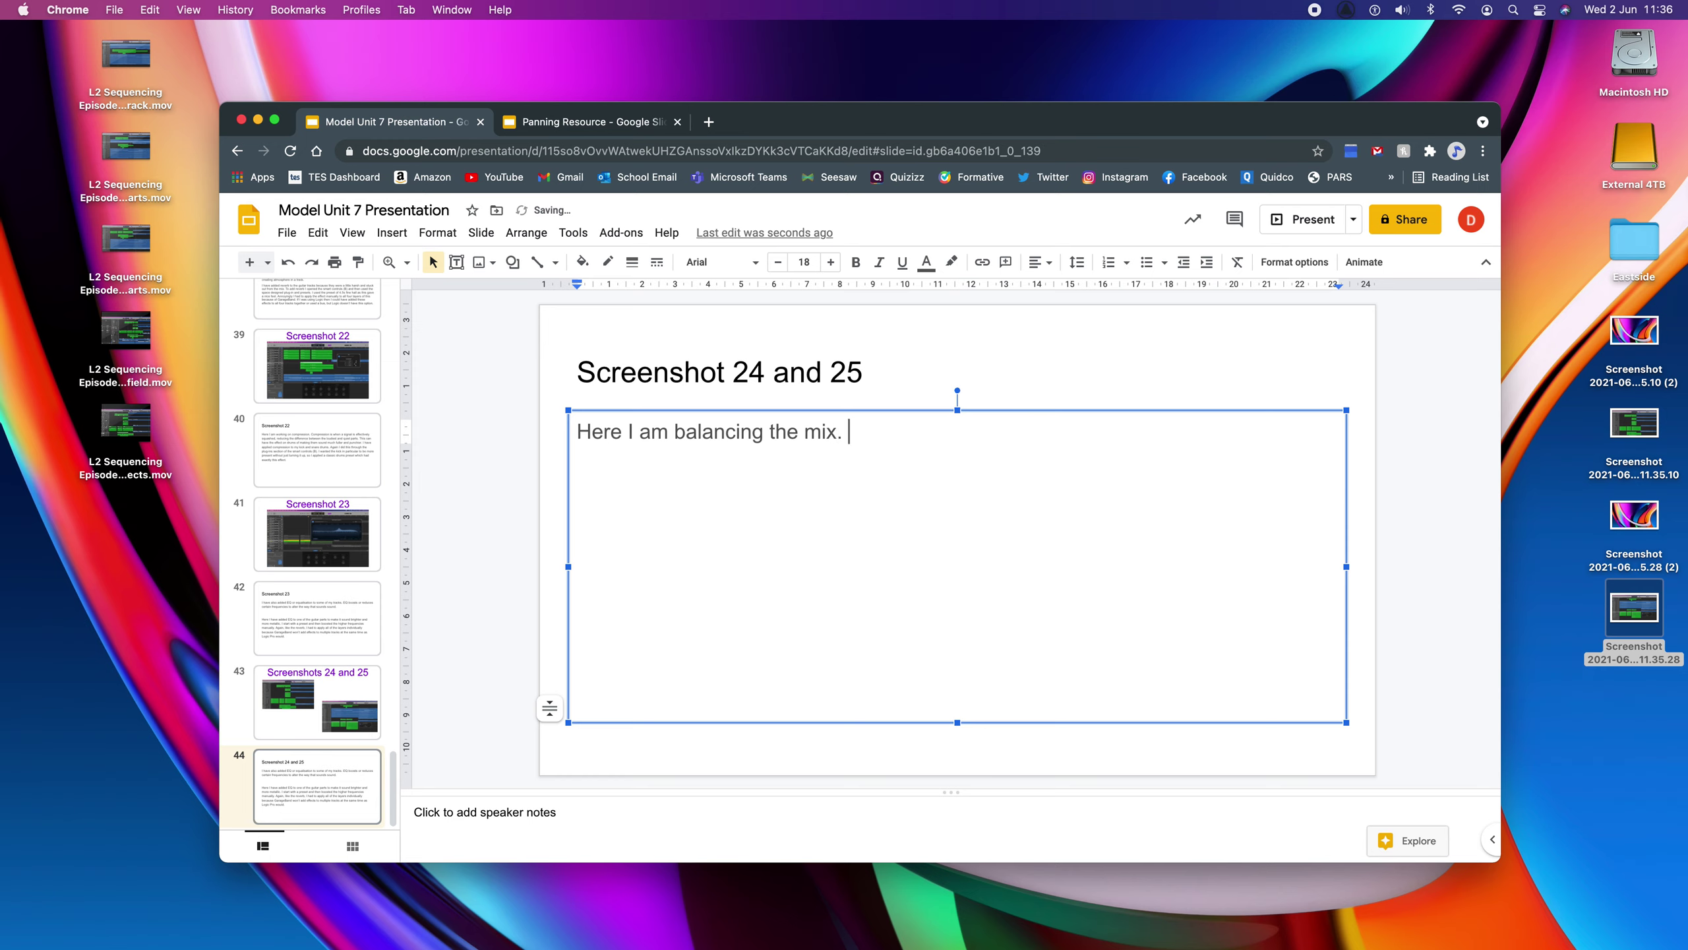
pyautogui.write('For this I used the track ghea')
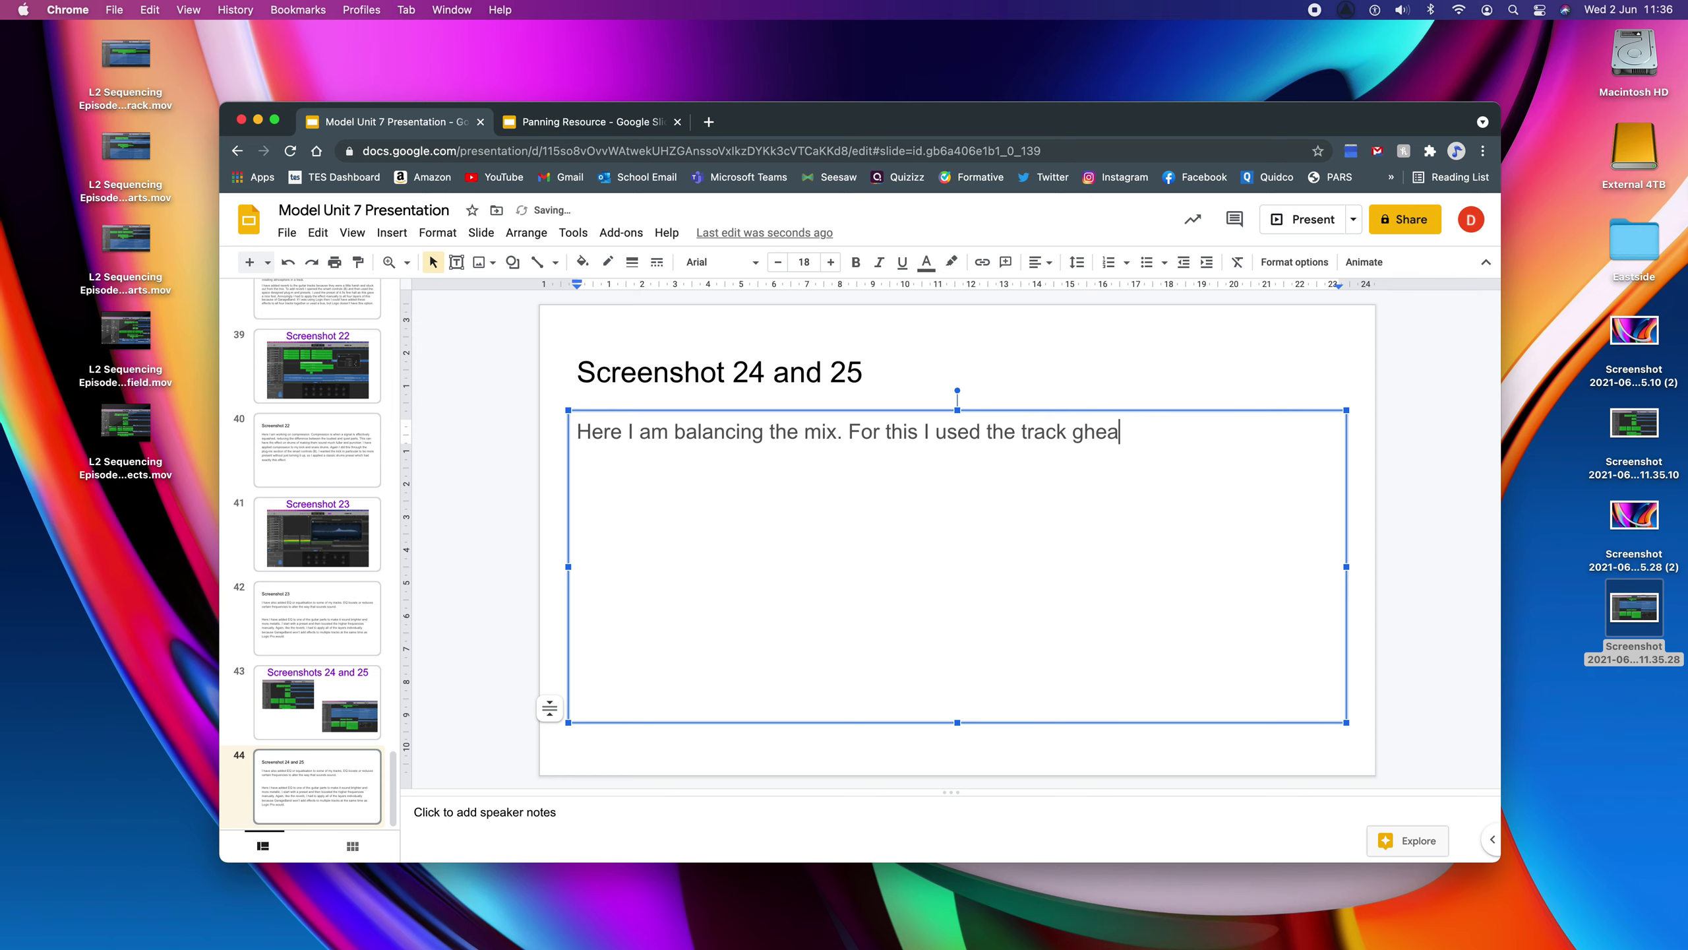
pyautogui.press('BackSpace')
pyautogui.press('BackSpace')
pyautogui.press('BackSpace')
pyautogui.press('BackSpace')
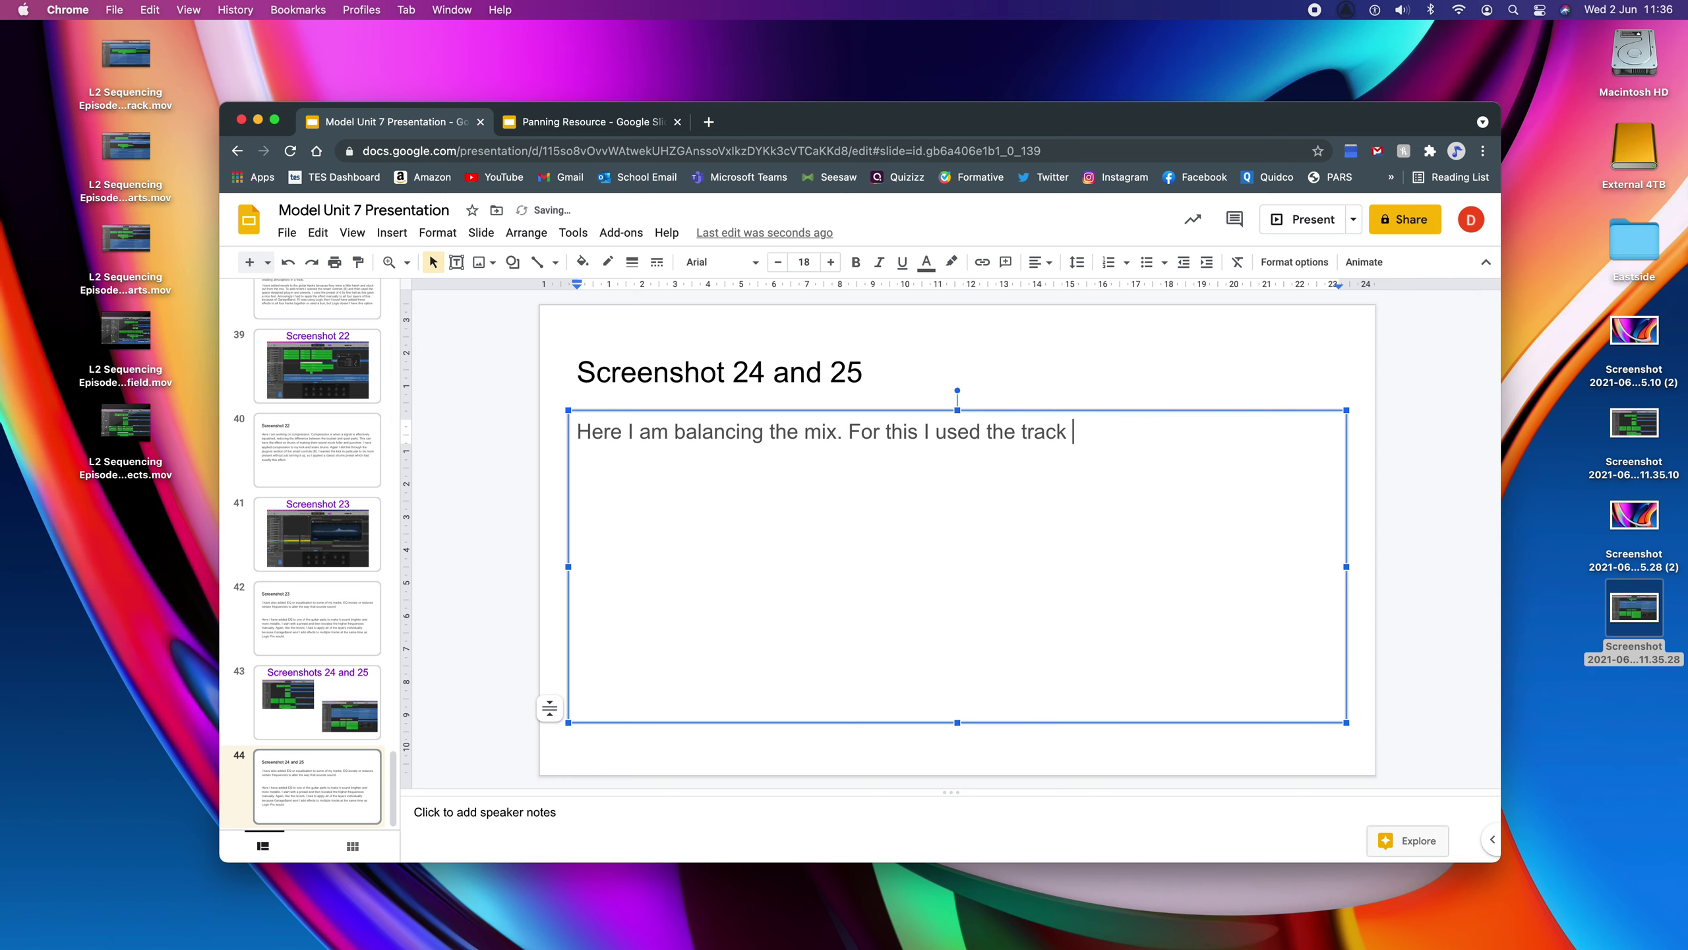
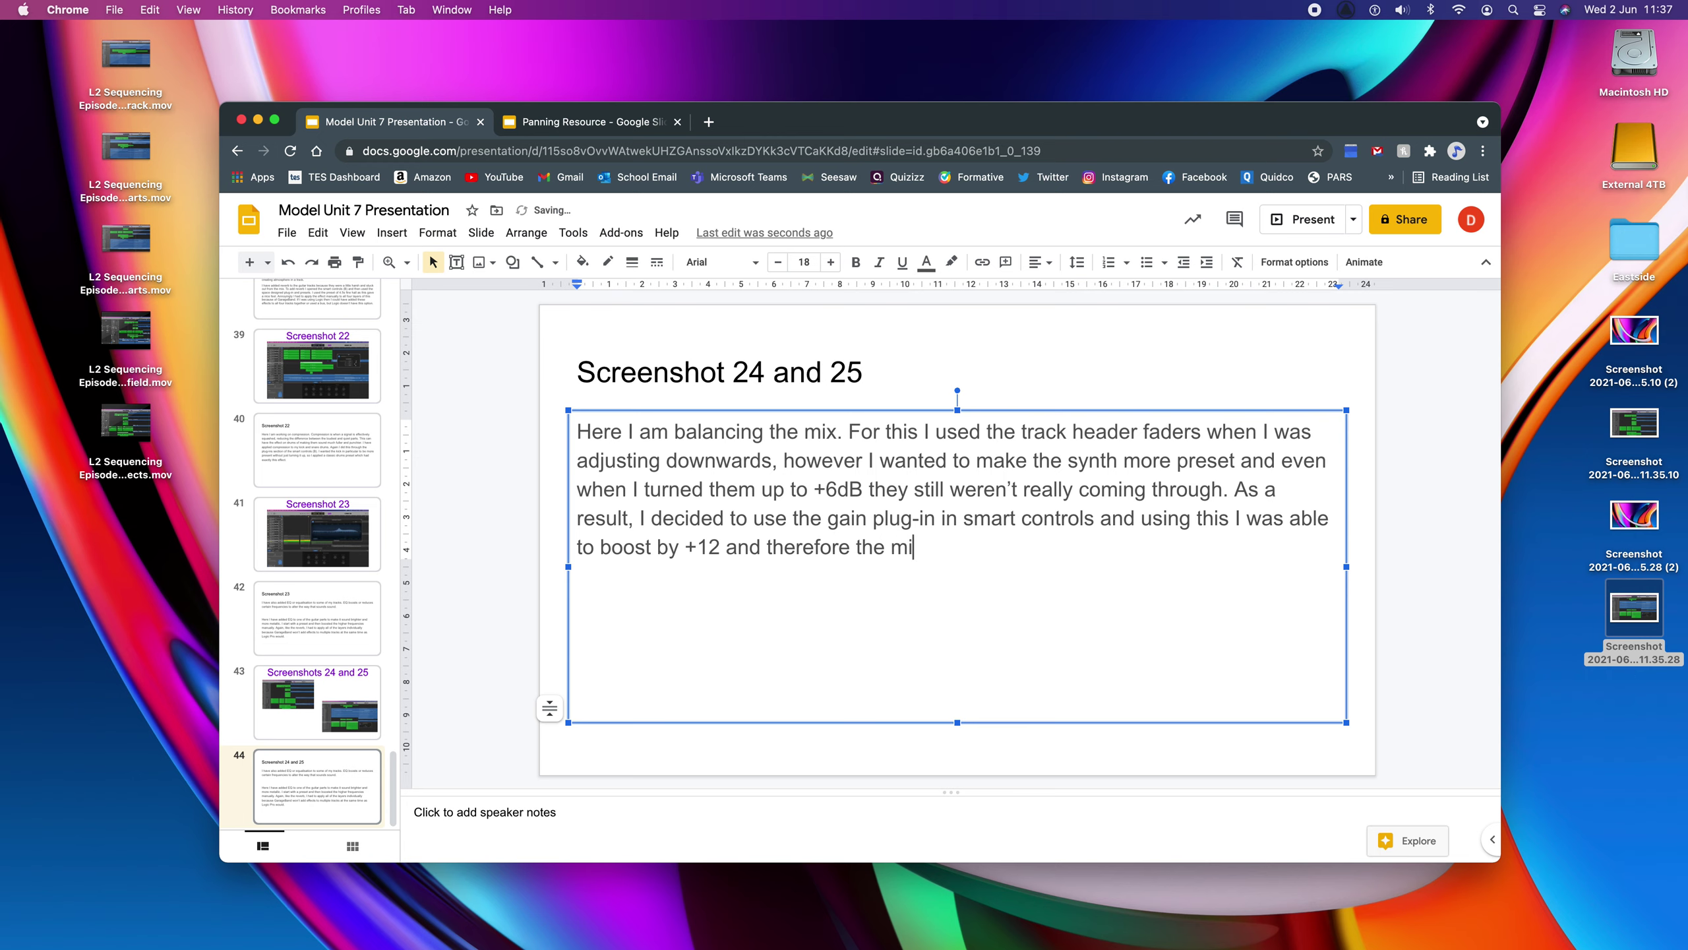
# Finish slide 44's gain plug-in sentence with "mix was more balanced overall." and begin the next sentence with "I am much".
pyautogui.write('alanced poverall')
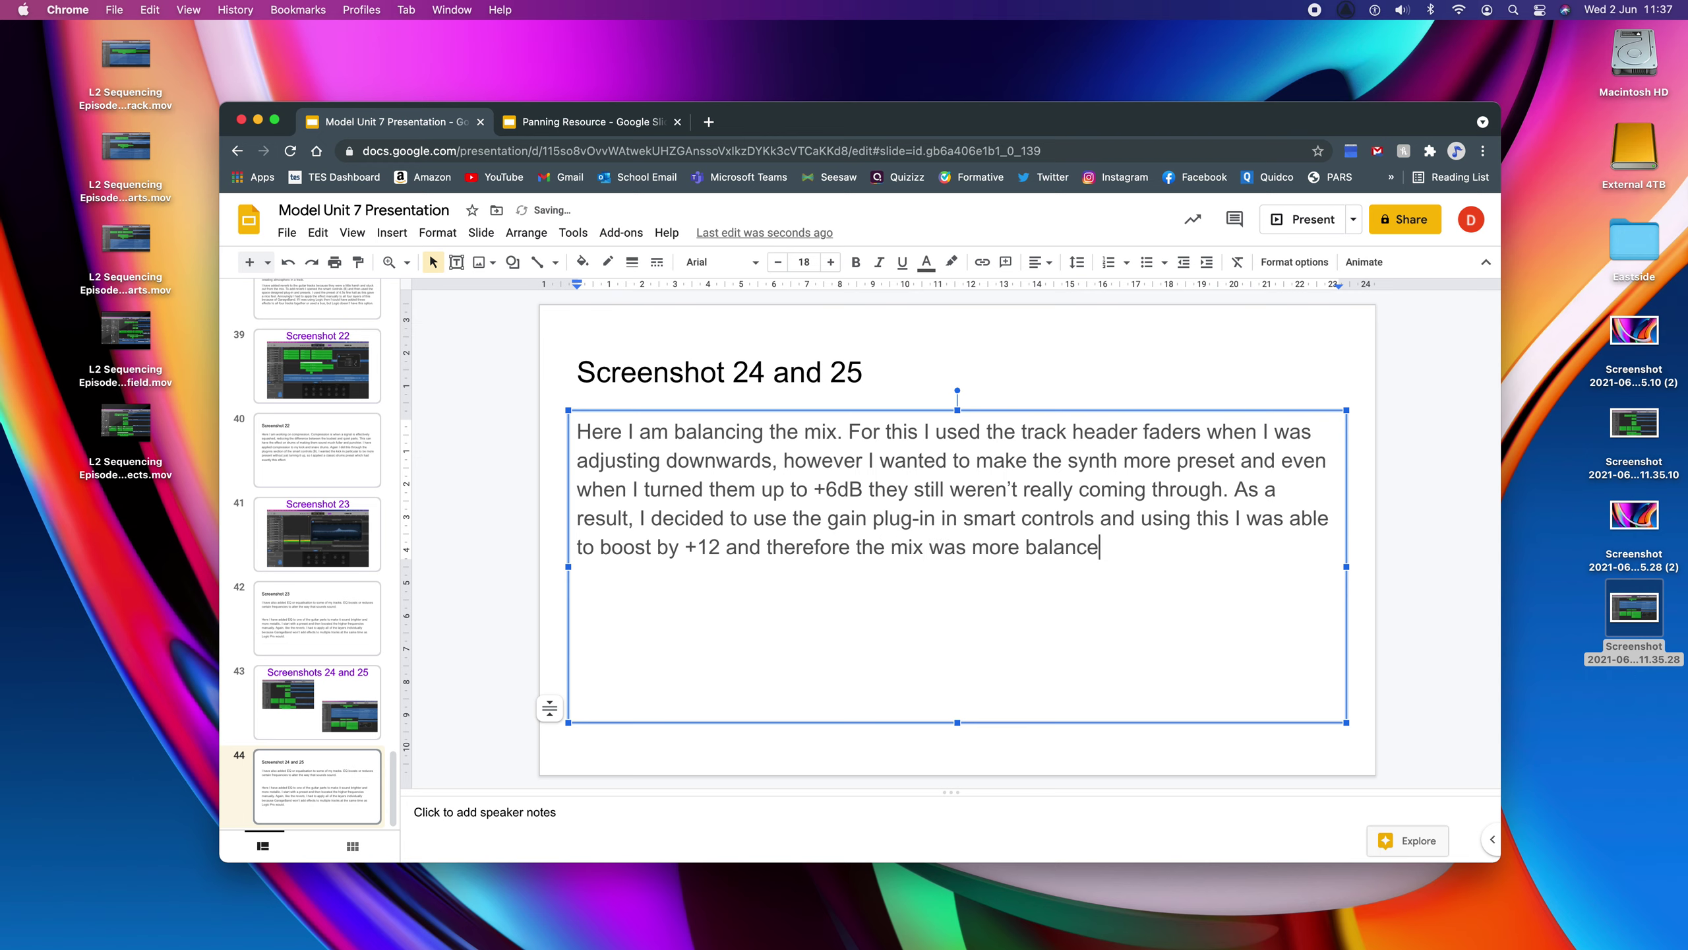
pyautogui.press('BackSpace')
pyautogui.press('BackSpace')
pyautogui.press('BackSpace')
pyautogui.press('BackSpace')
pyautogui.press('BackSpace')
pyautogui.press('BackSpace')
pyautogui.press('BackSpace')
pyautogui.press('BackSpace')
pyautogui.write('overall. I am much ')
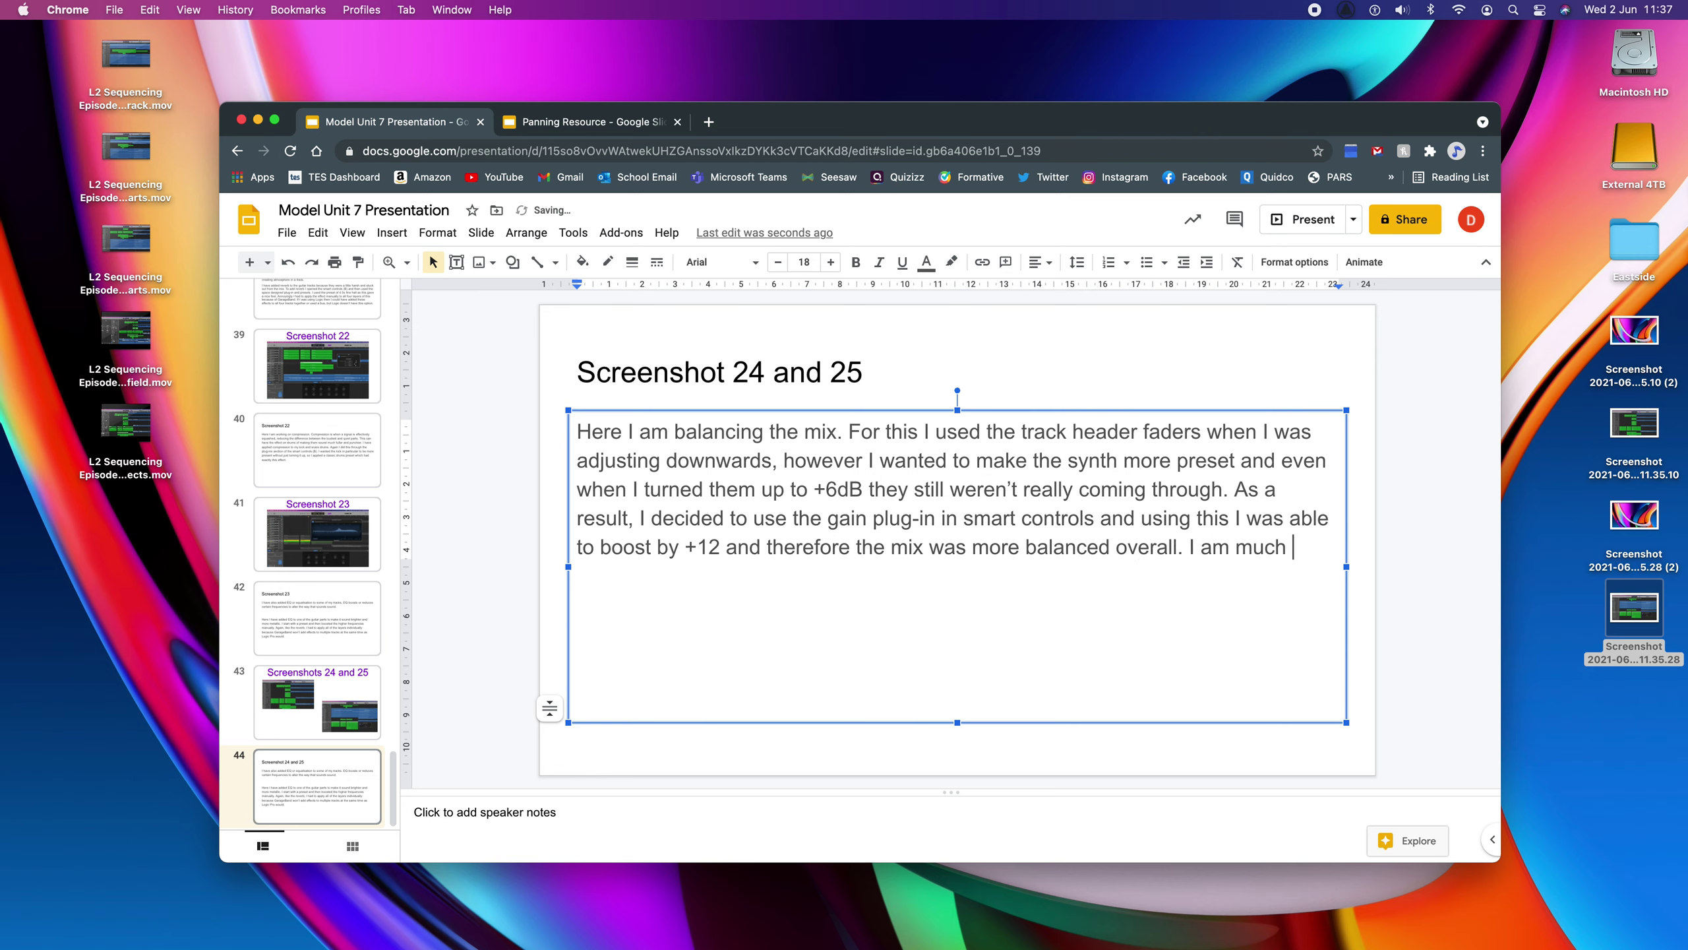
# Continue the sentence on slide 44 with "happier with the sound of the track since the mixing process,".
pyautogui.write('happier with the sound og the')
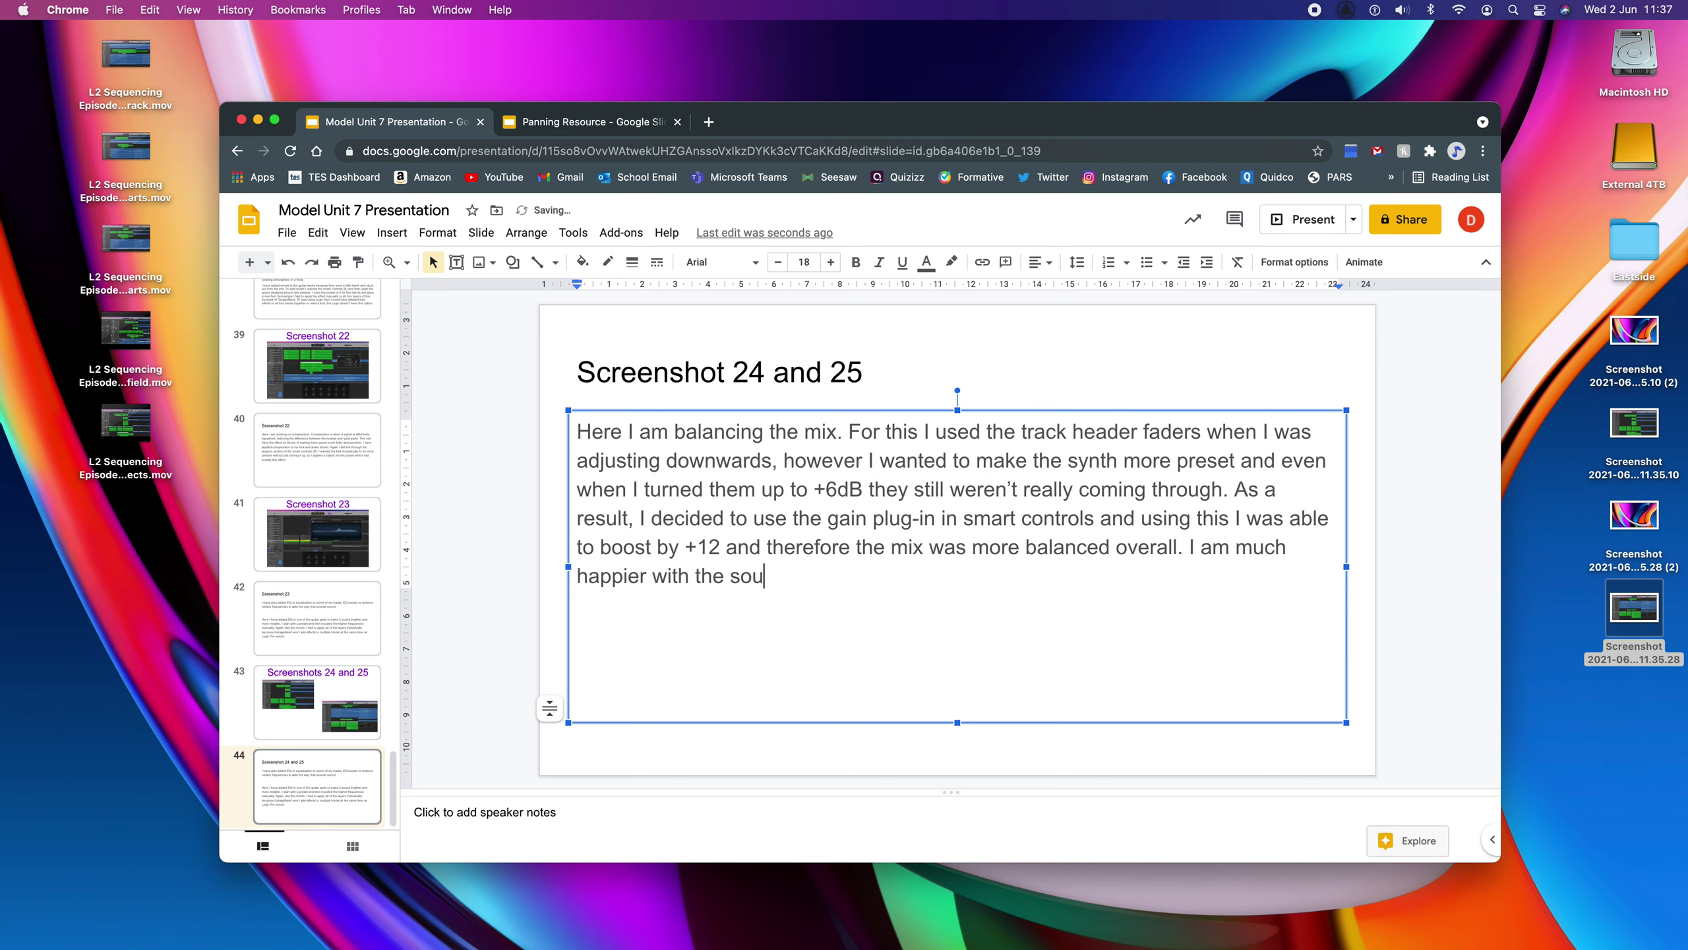
pyautogui.press('BackSpace')
pyautogui.press('BackSpace')
pyautogui.press('BackSpace')
pyautogui.press('BackSpace')
pyautogui.press('BackSpace')
pyautogui.press('BackSpace')
pyautogui.write('f the track since the mici')
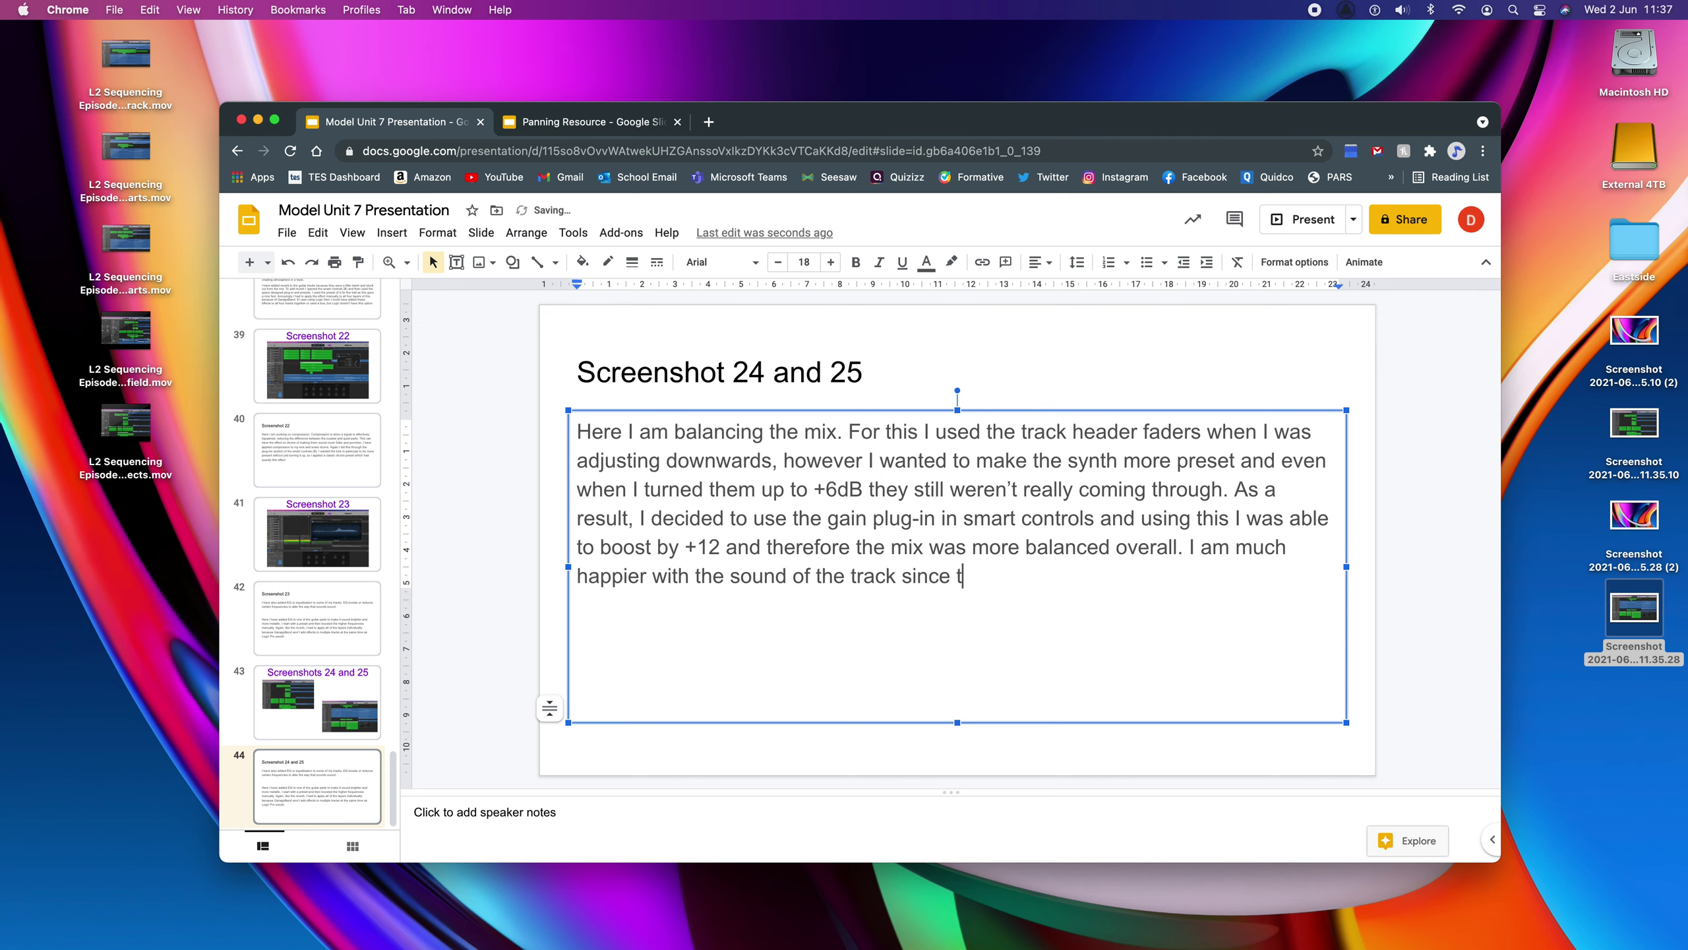
pyautogui.press('BackSpace')
pyautogui.press('BackSpace')
pyautogui.write('xing process, ')
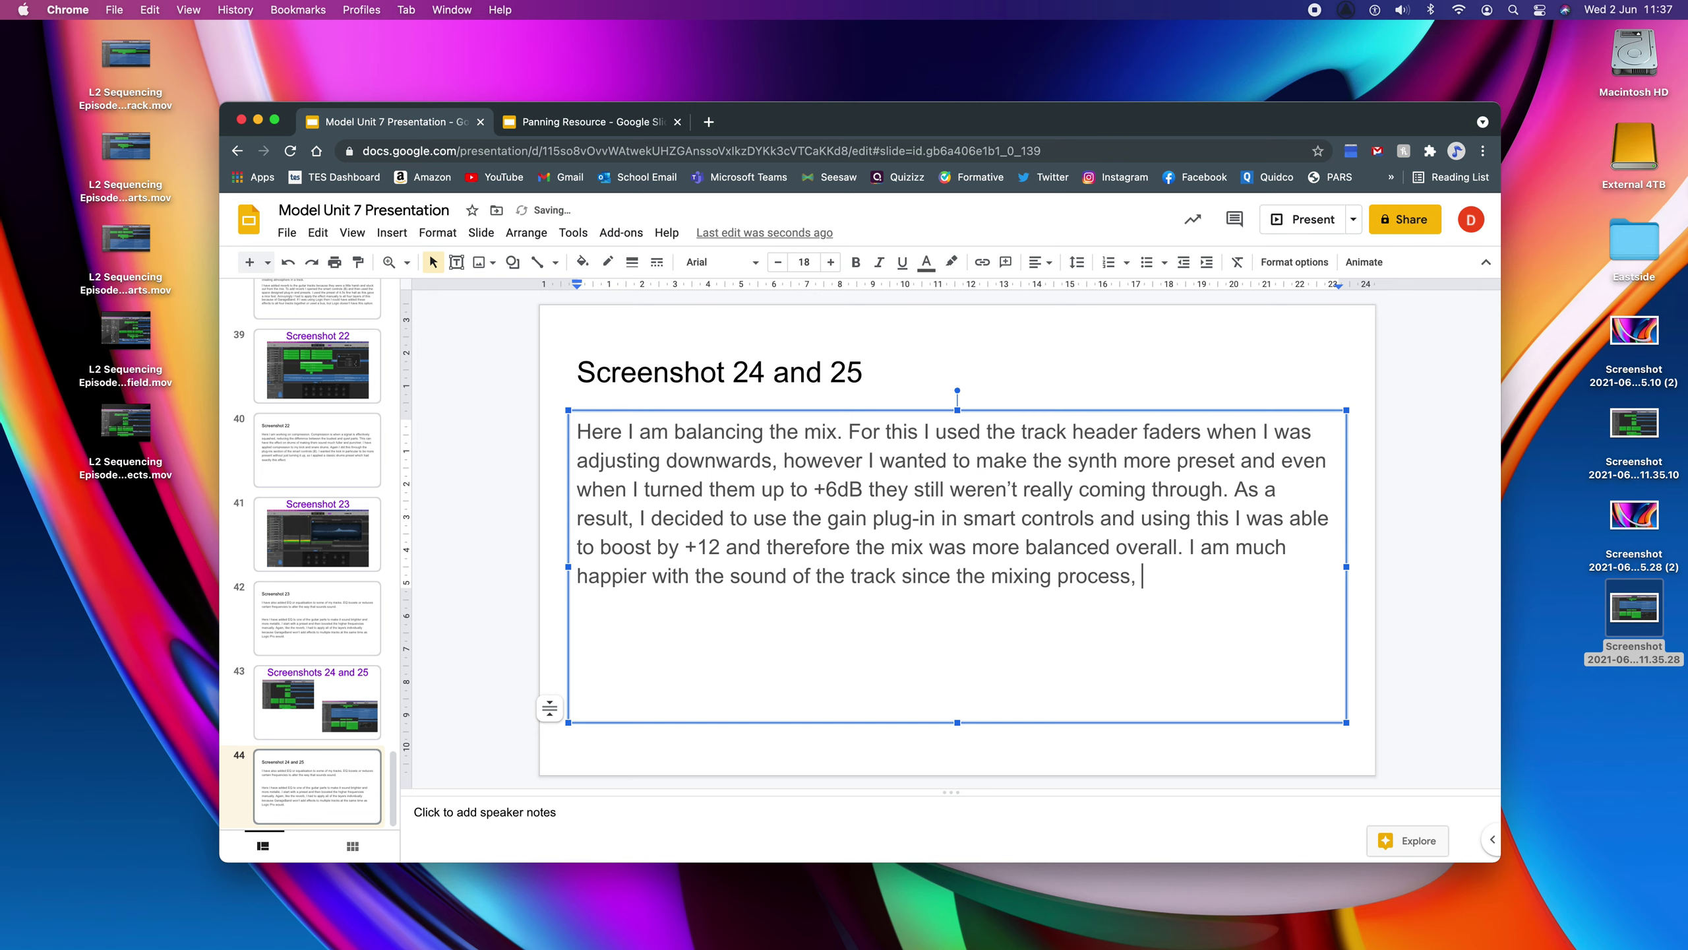
# Complete slide 44's paragraph with "I do believe that what I have applied has enhanced the quality of the mix.".
pyautogui.write('I do believe tha')
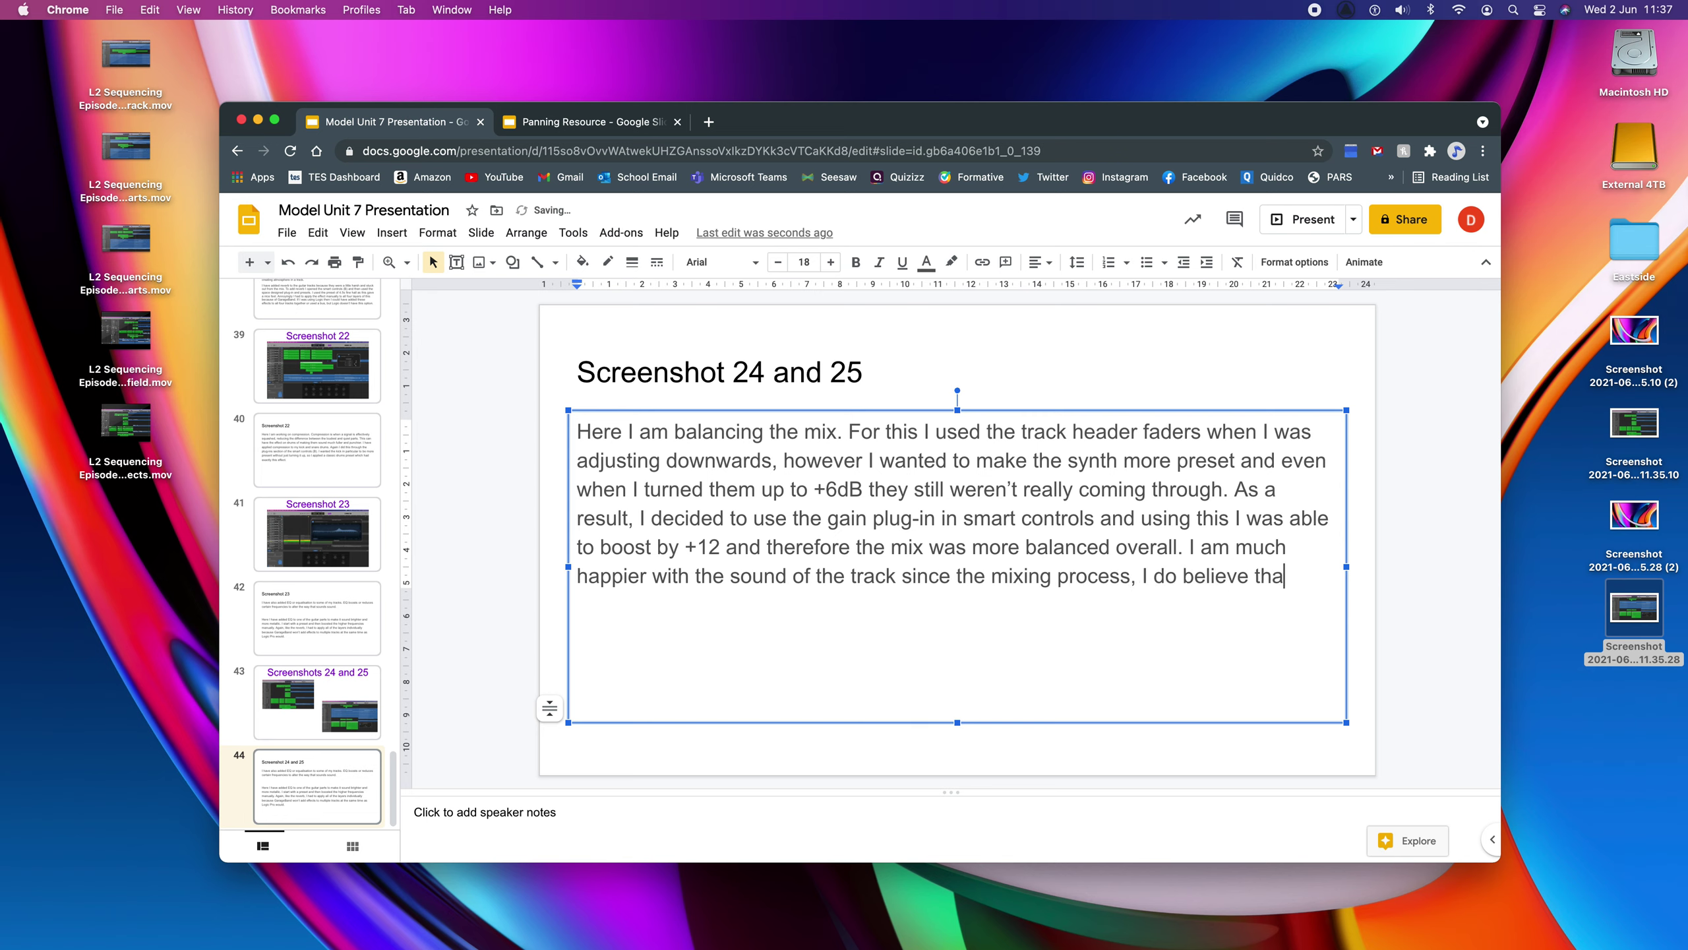
pyautogui.write('t what i have')
pyautogui.press('BackSpace')
pyautogui.press('BackSpace')
pyautogui.press('BackSpace')
pyautogui.press('BackSpace')
pyautogui.press('BackSpace')
pyautogui.press('BackSpace')
pyautogui.write('I have a')
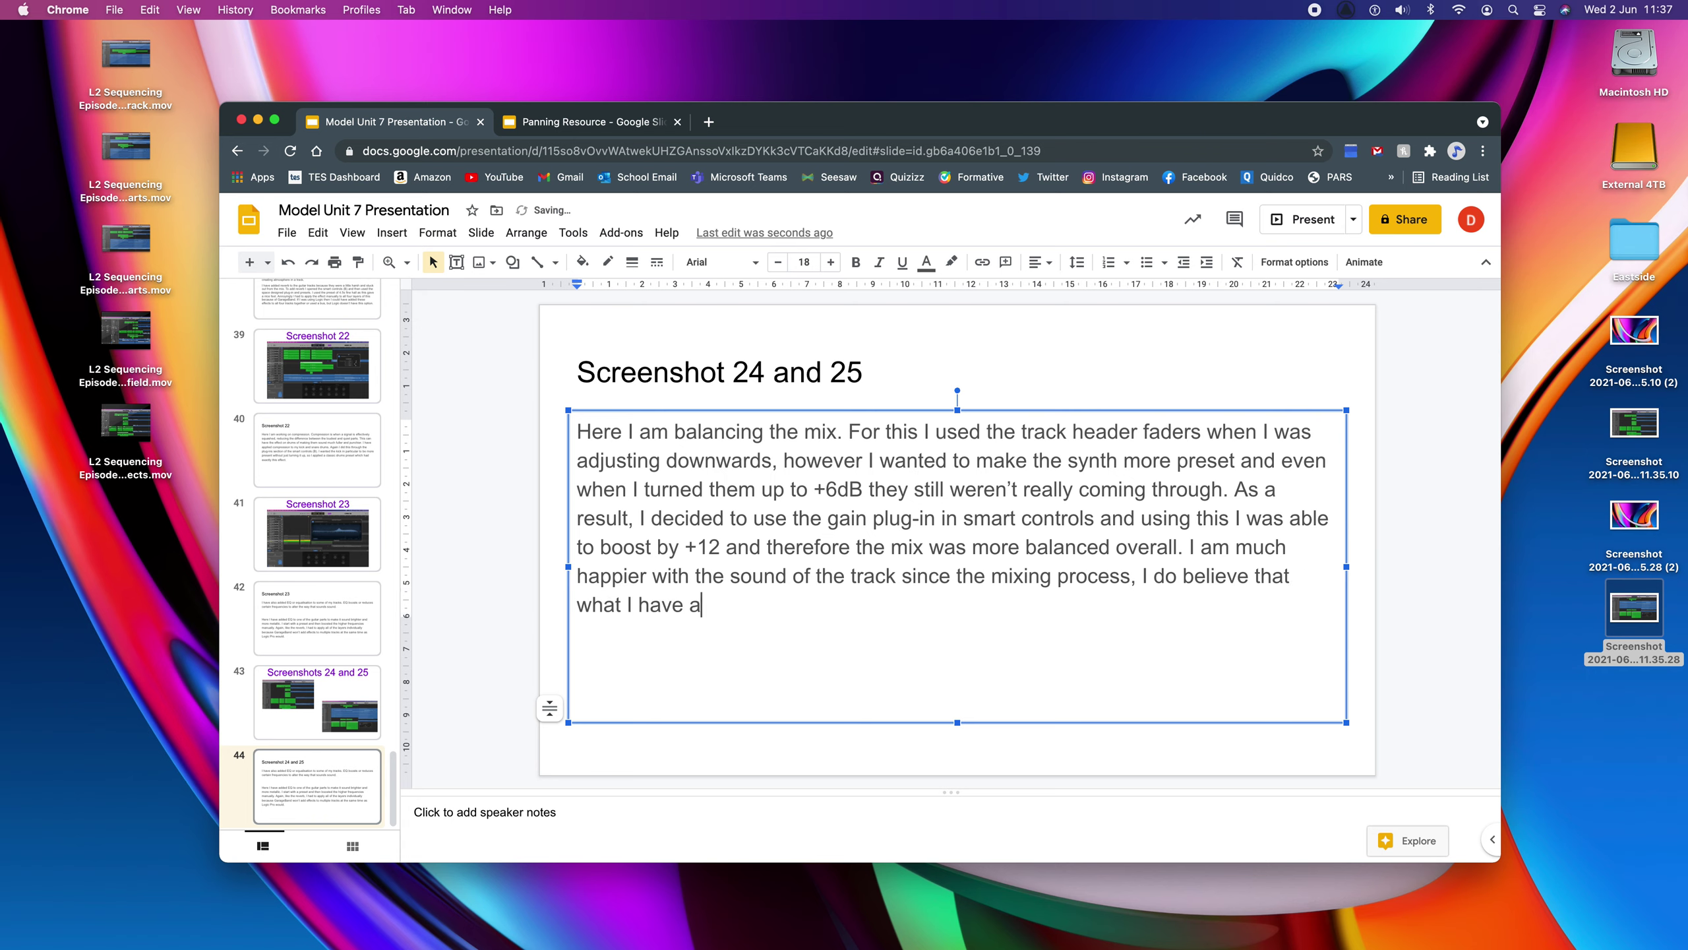
pyautogui.write('pplied has enhanced the')
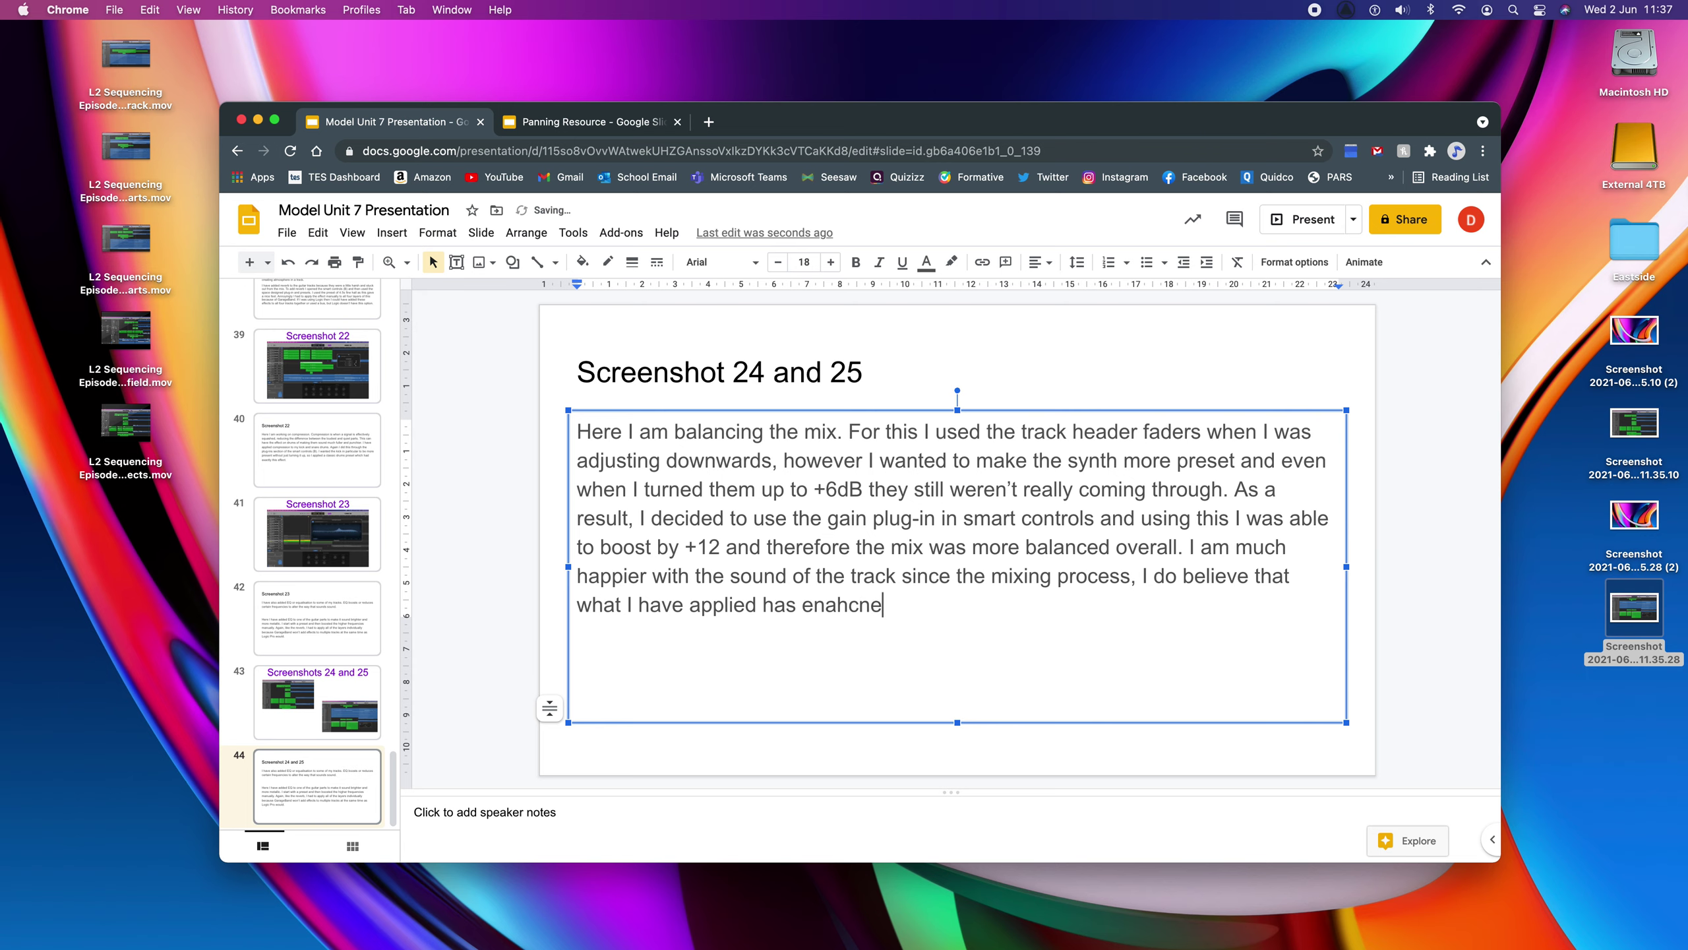
pyautogui.write(' quality ')
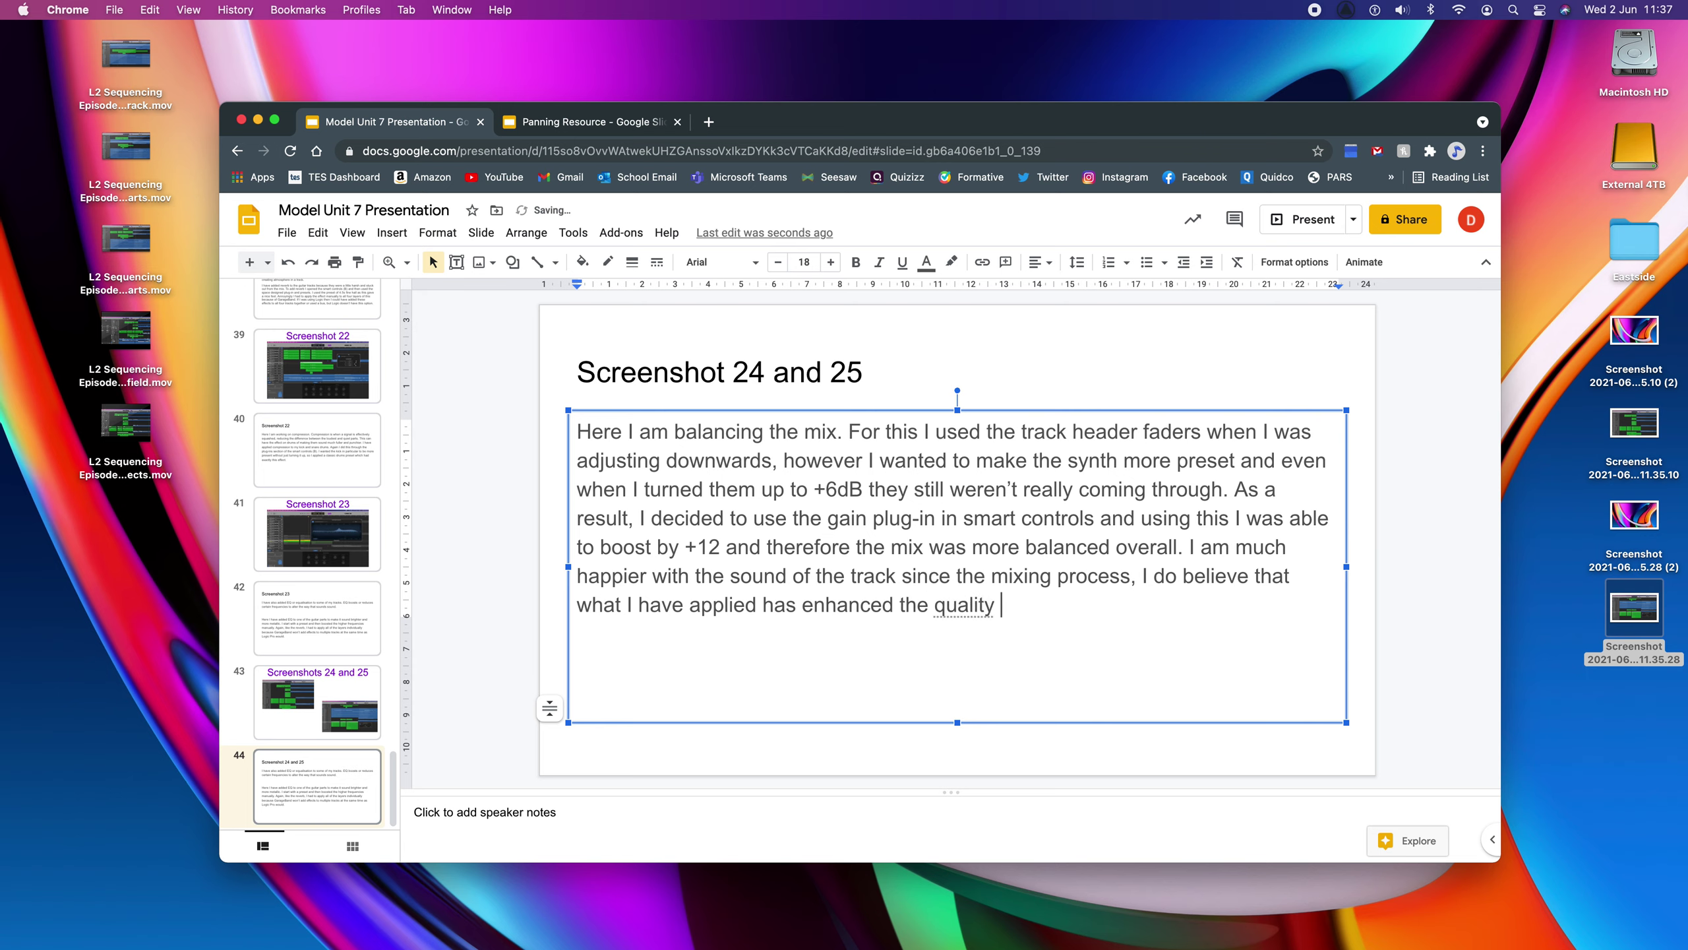
pyautogui.write('of the mix.')
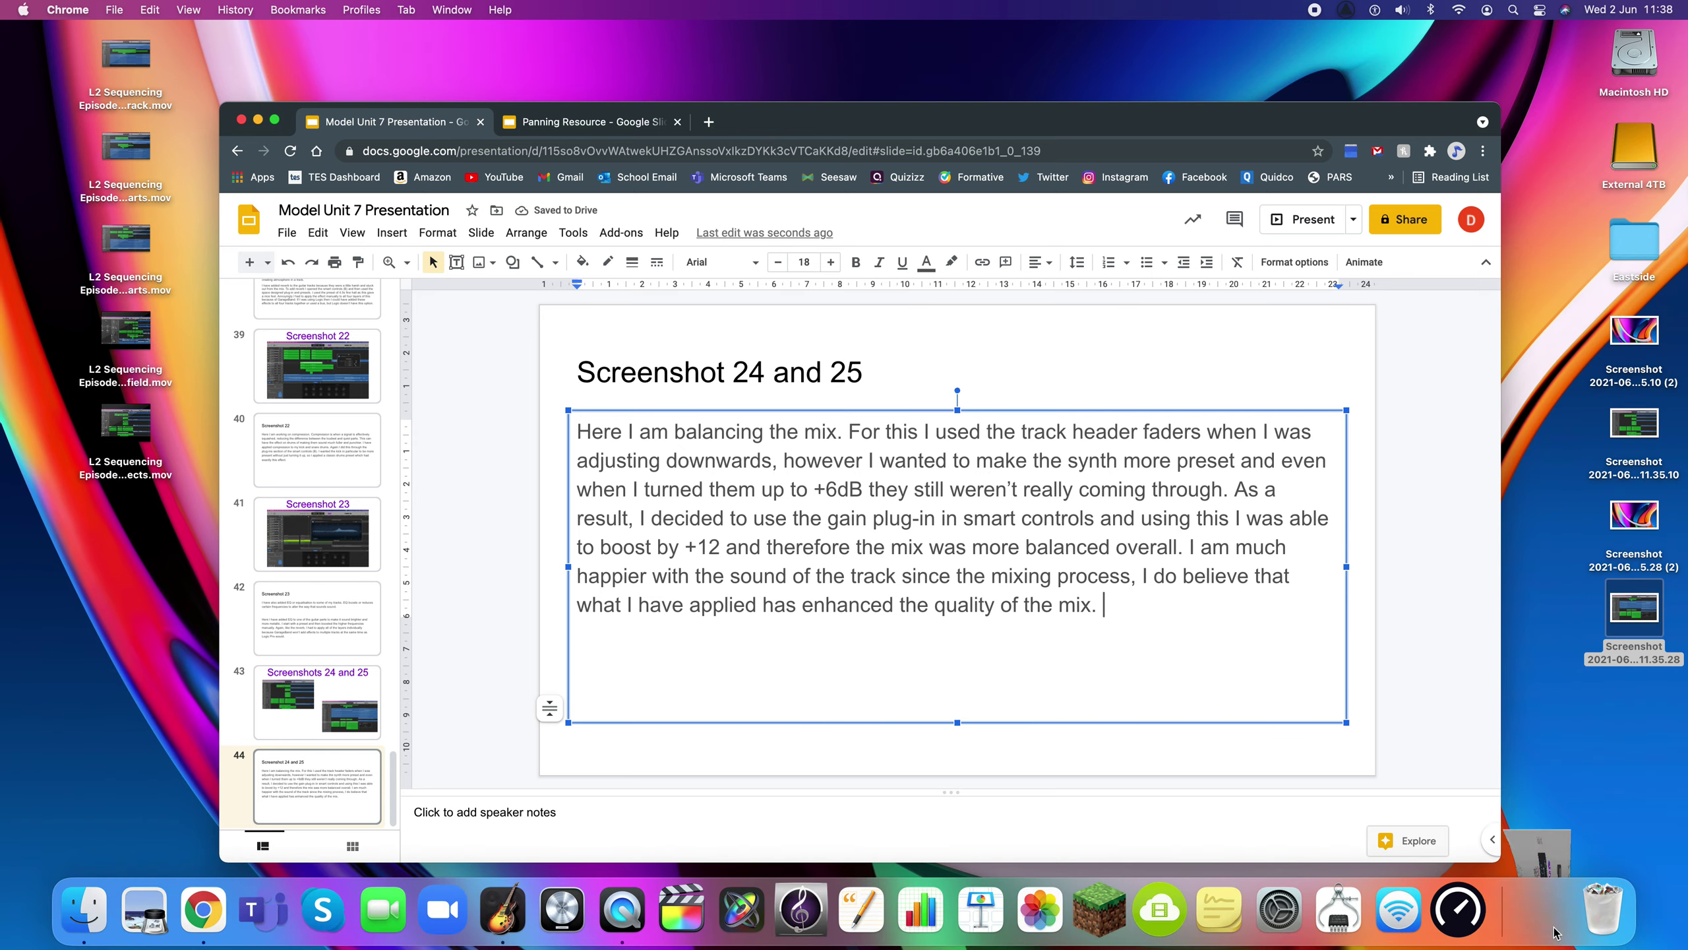
# Switch to the Eastside Model project in GarageBand and play from bar 21 to check the master output level.
pyautogui.click(1544, 919)
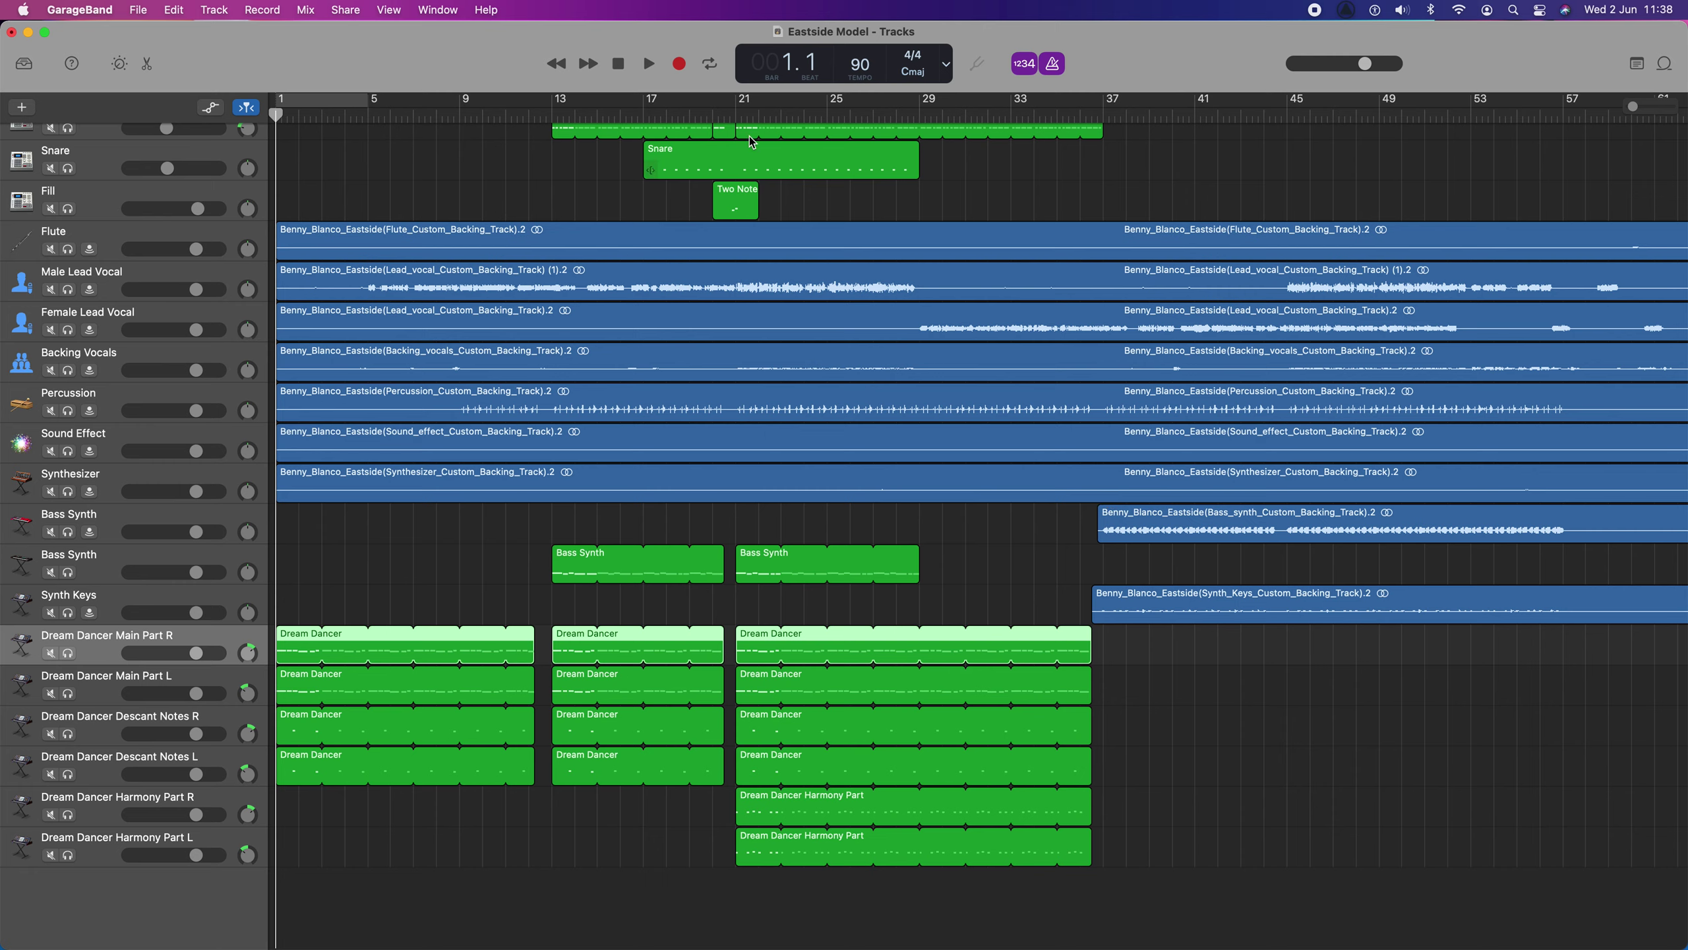
pyautogui.click(740, 116)
pyautogui.press('space')
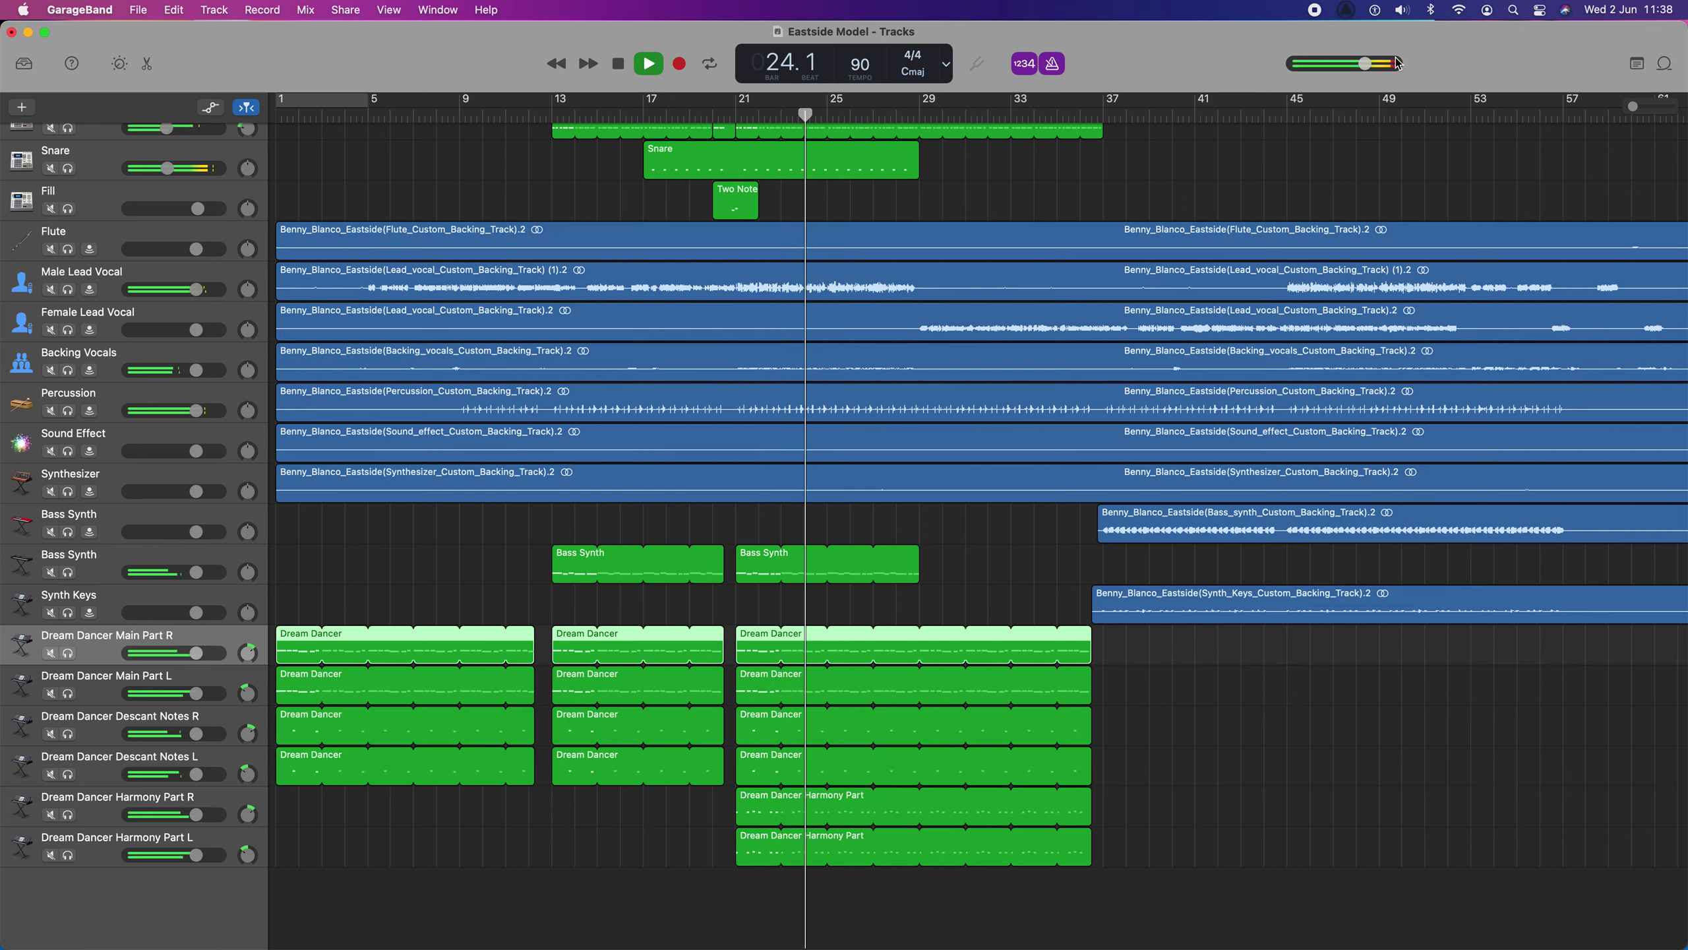
pyautogui.press('space')
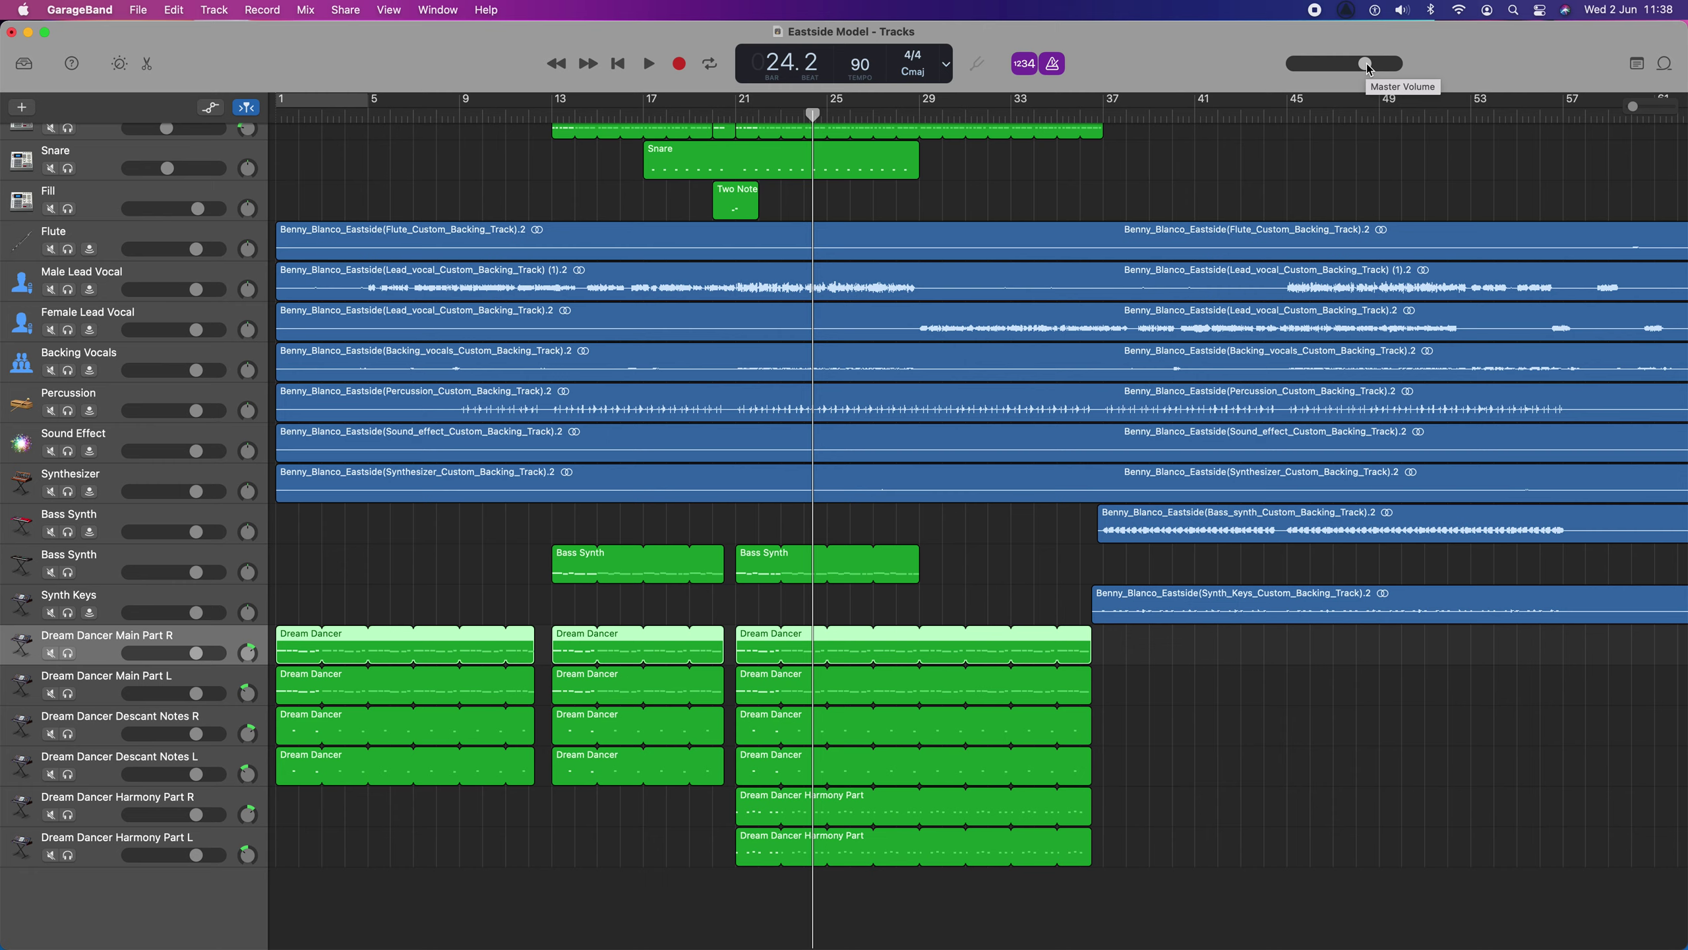
# Lower the master volume in two stages, playing the song from bar 21 to check that the output no longer peaks.
pyautogui.moveTo(1366, 63); pyautogui.dragTo(1321, 69)
pyautogui.click(738, 118)
pyautogui.press('space')
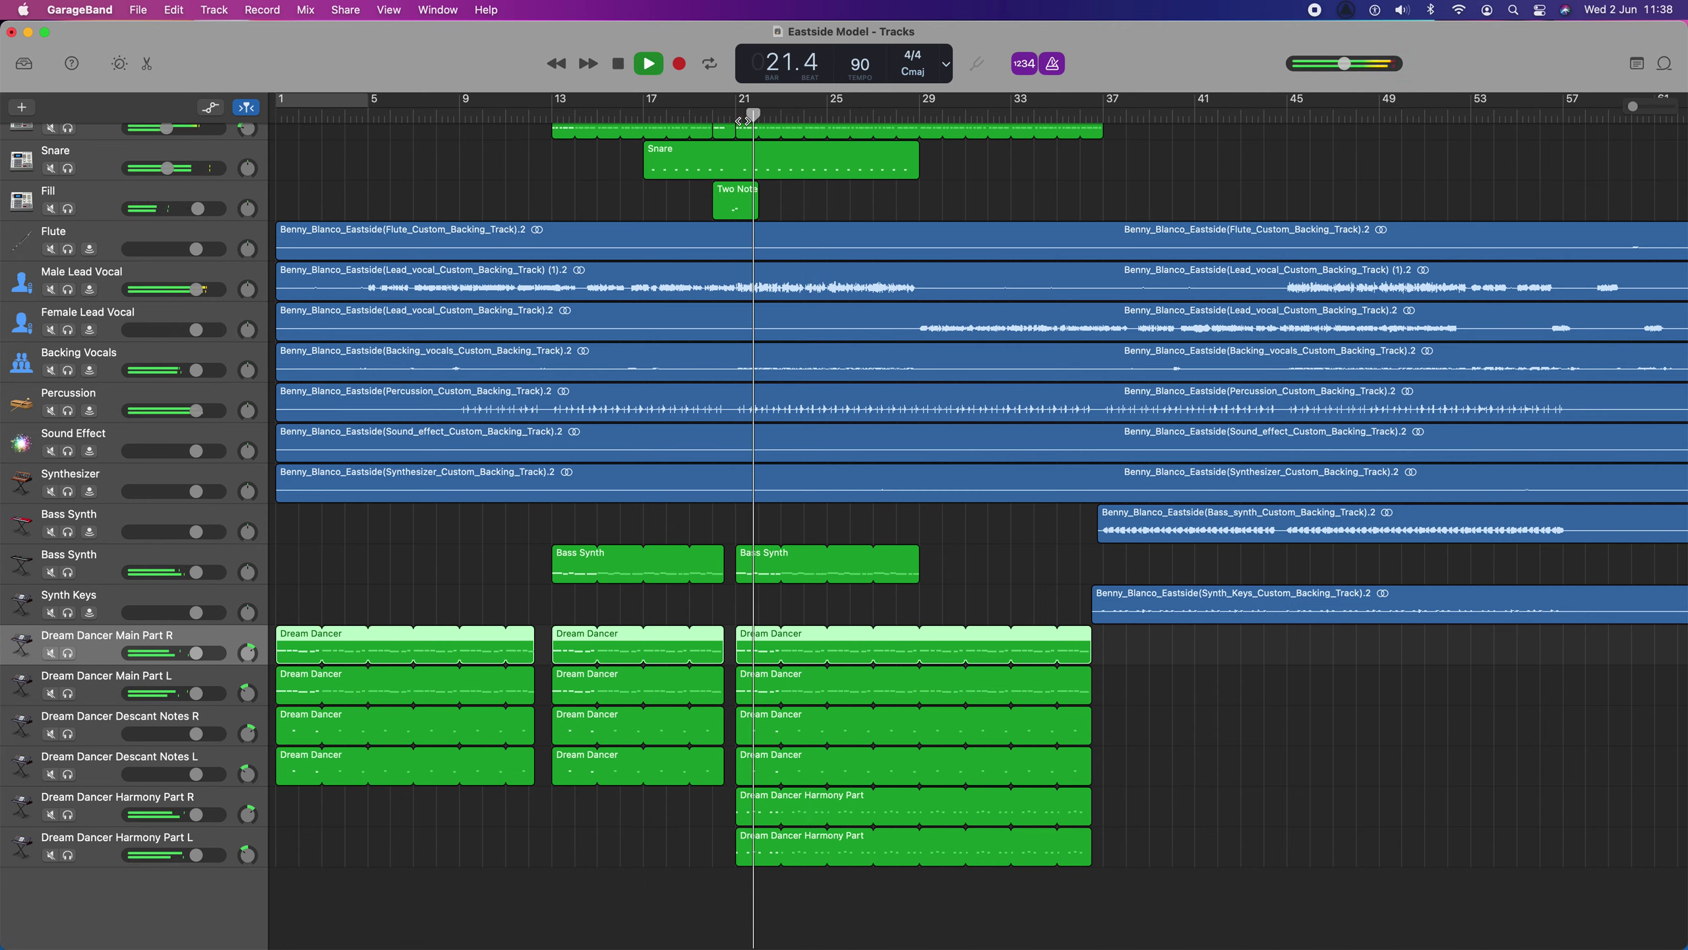
pyautogui.moveTo(1335, 69); pyautogui.dragTo(1312, 68)
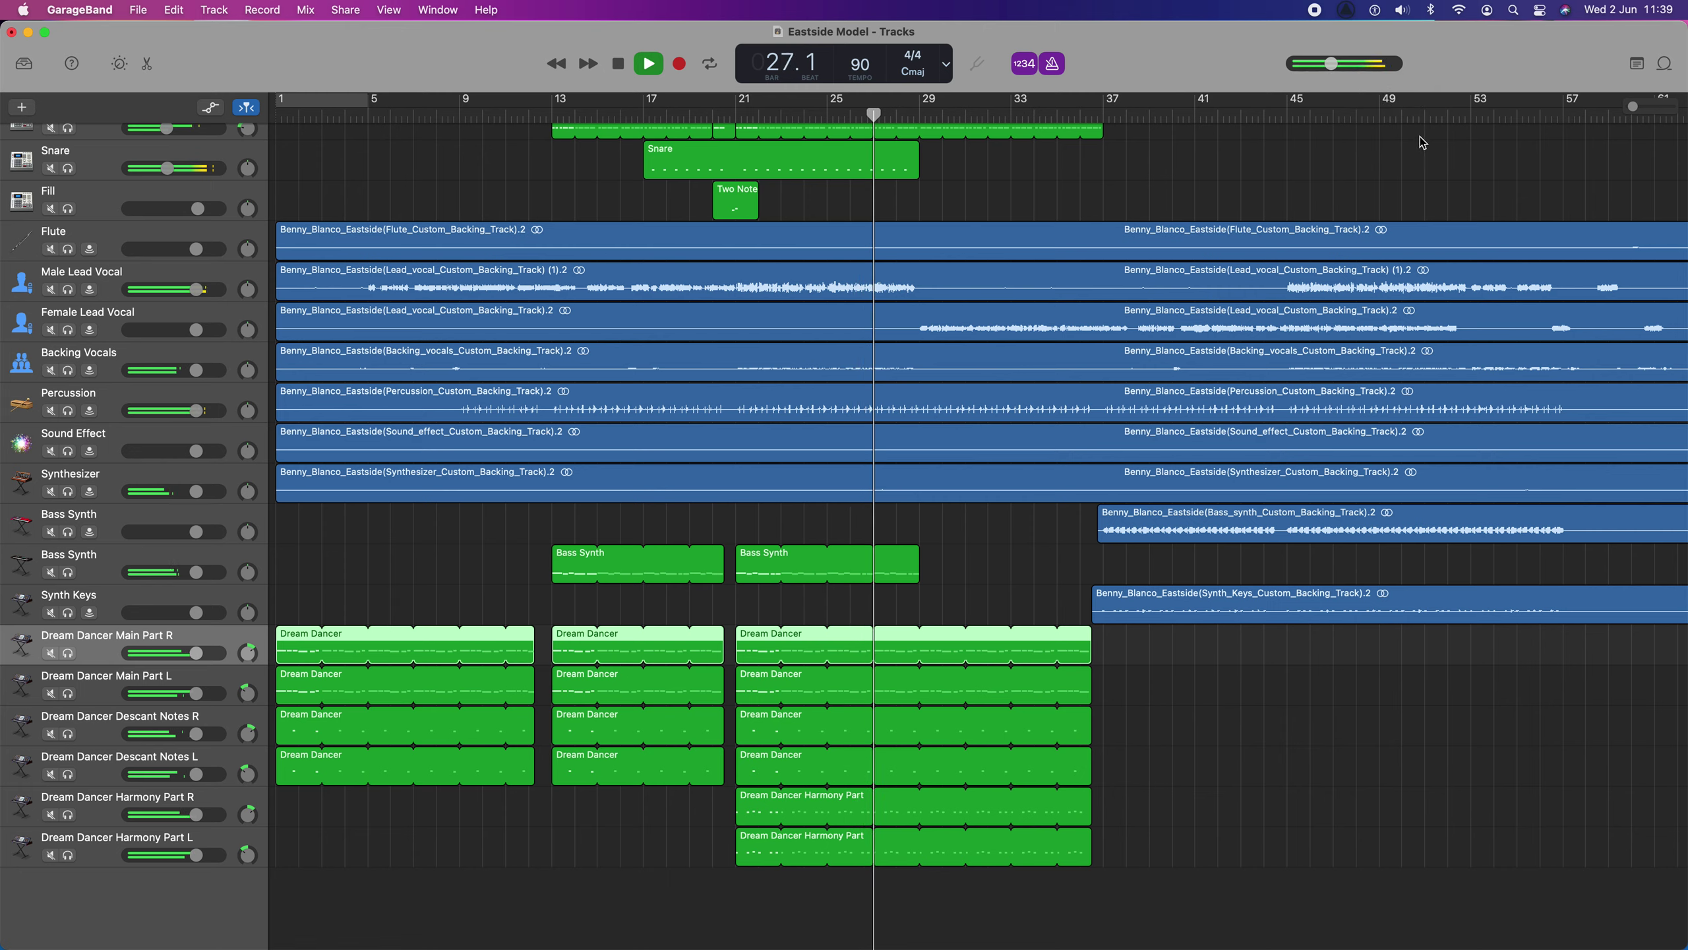
pyautogui.press('space')
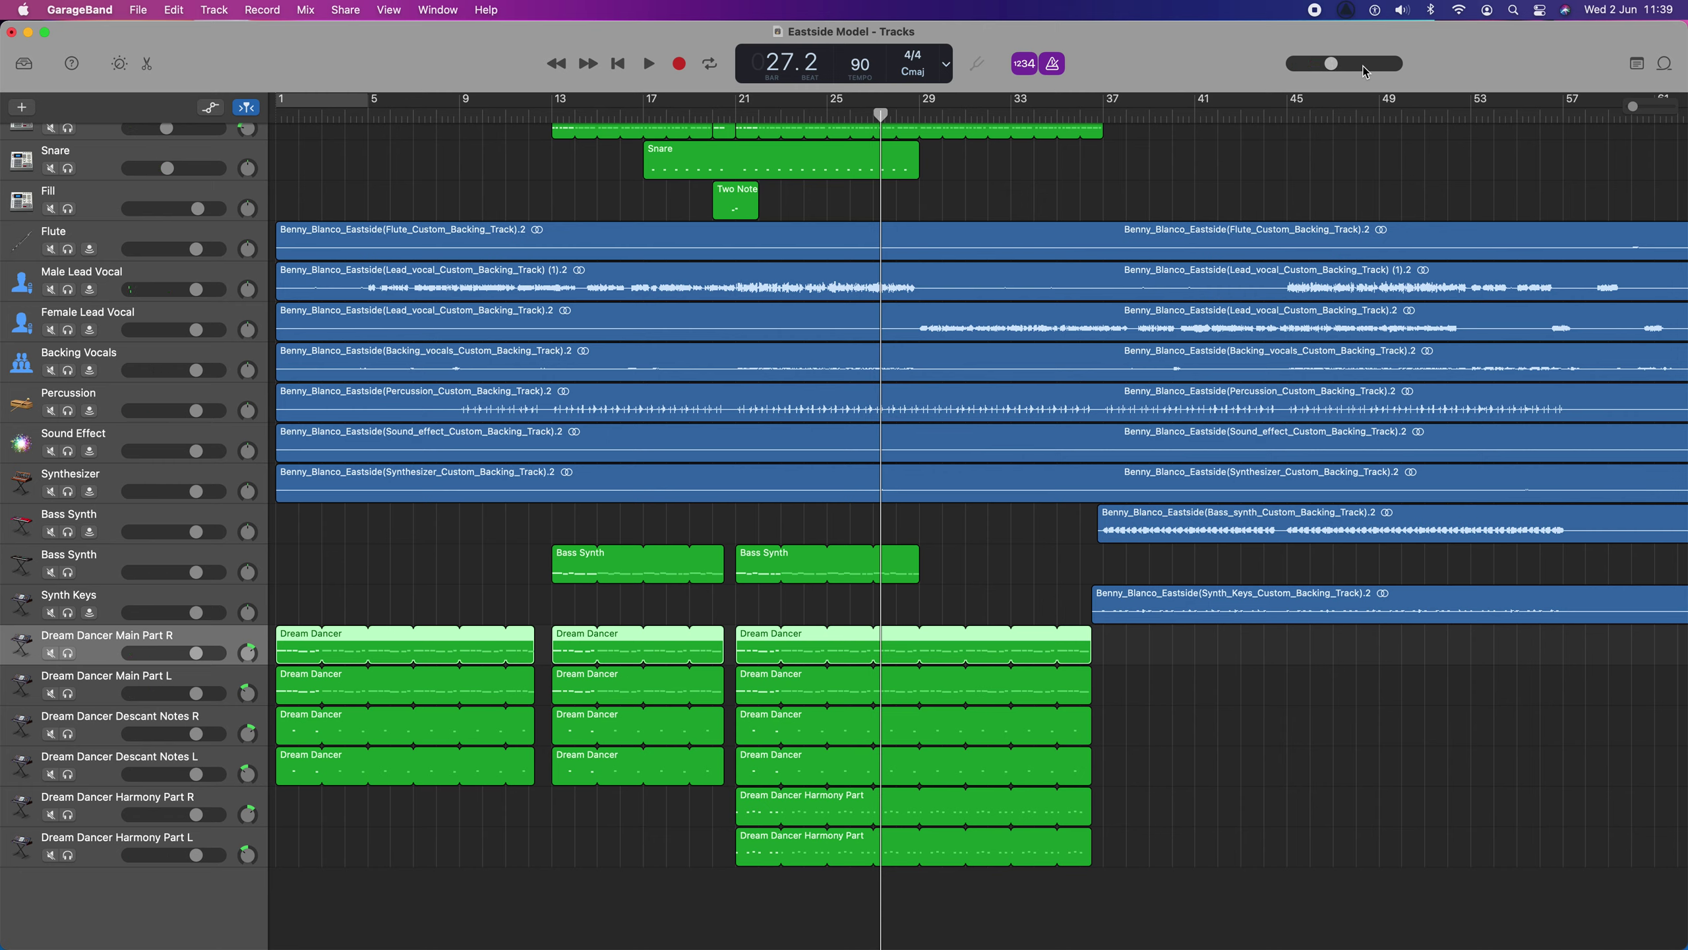
pyautogui.press('XF86AudioLowerVolume')
pyautogui.press('XF86AudioLowerVolume')
pyautogui.press('XF86AudioRaiseVolume')
pyautogui.press('XF86AudioRaiseVolume')
pyautogui.press('XF86AudioRaiseVolume')
# Show the Master Track at the end of the Eastside Model track list.
pyautogui.click(214, 12)
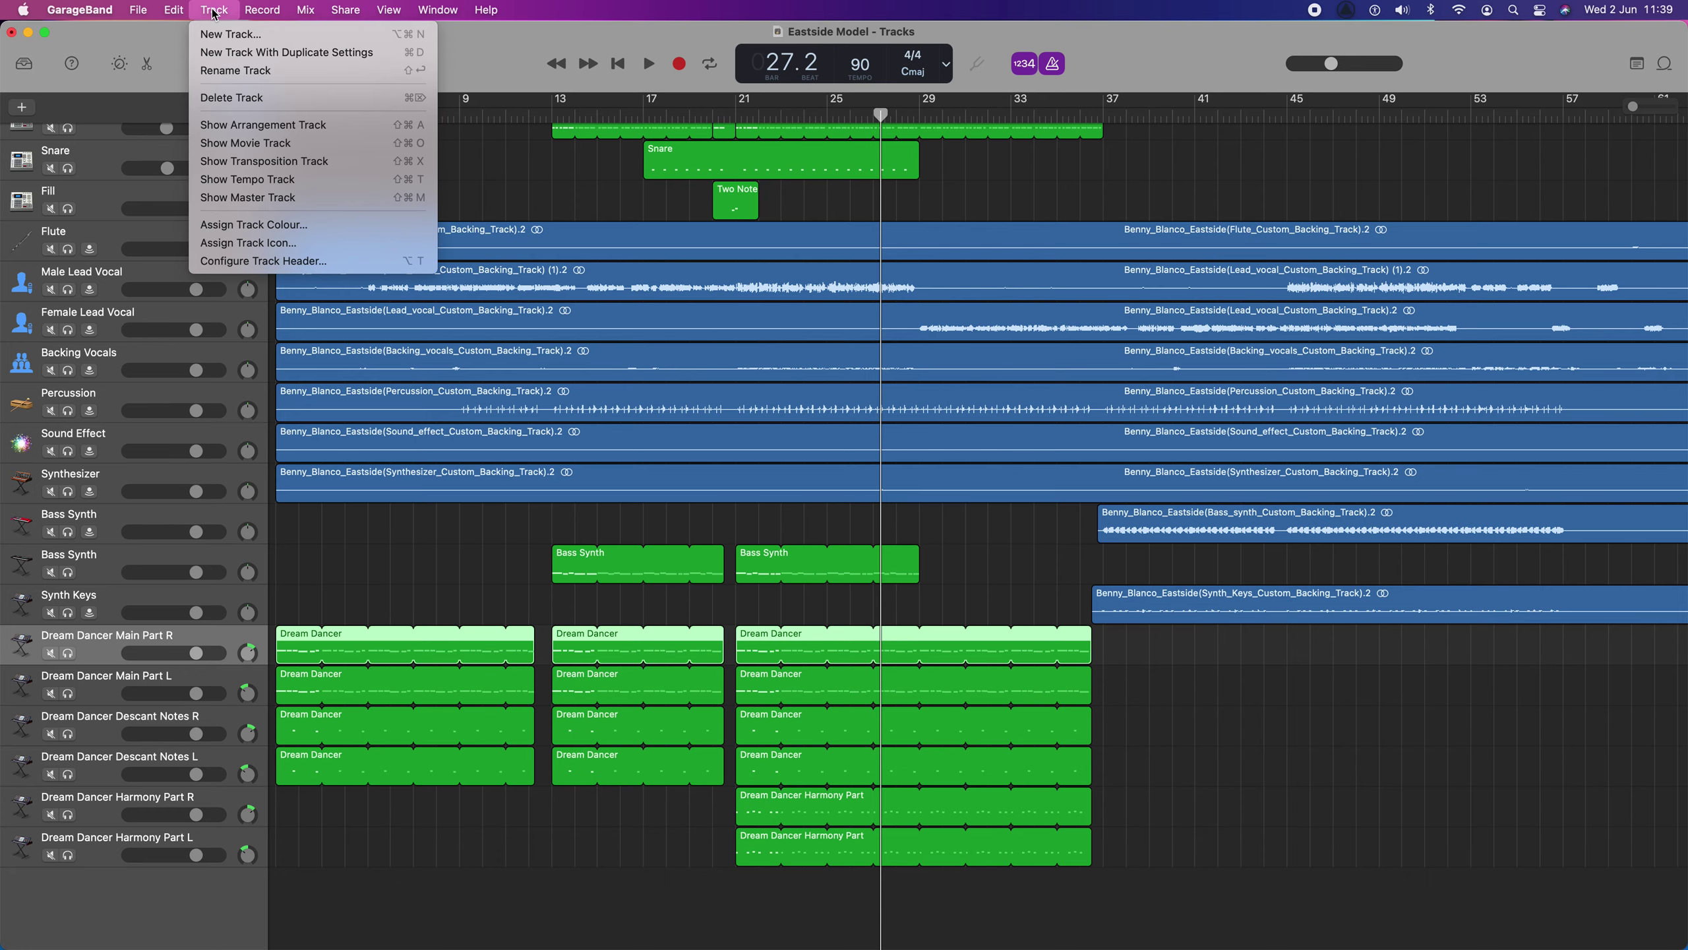
pyautogui.click(246, 198)
pyautogui.scroll(-2, 377, 490)
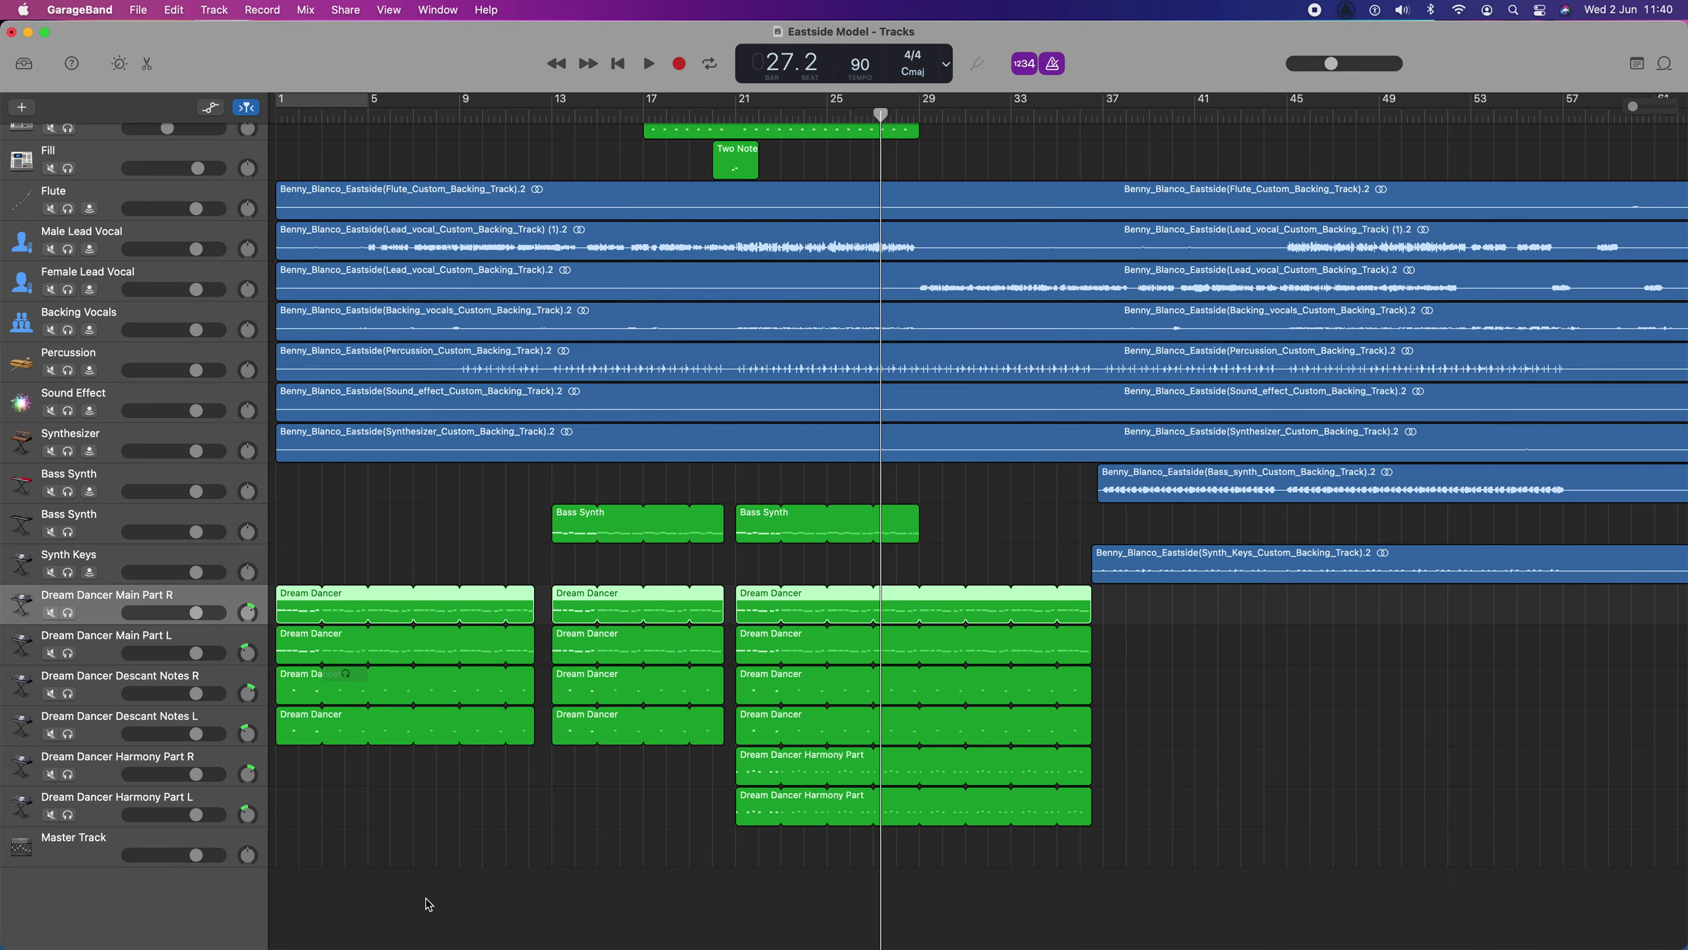
# Show the automation lanes and set the Master Track's automation parameter to Volume.
pyautogui.press('a')
pyautogui.scroll(-5, 716, 791)
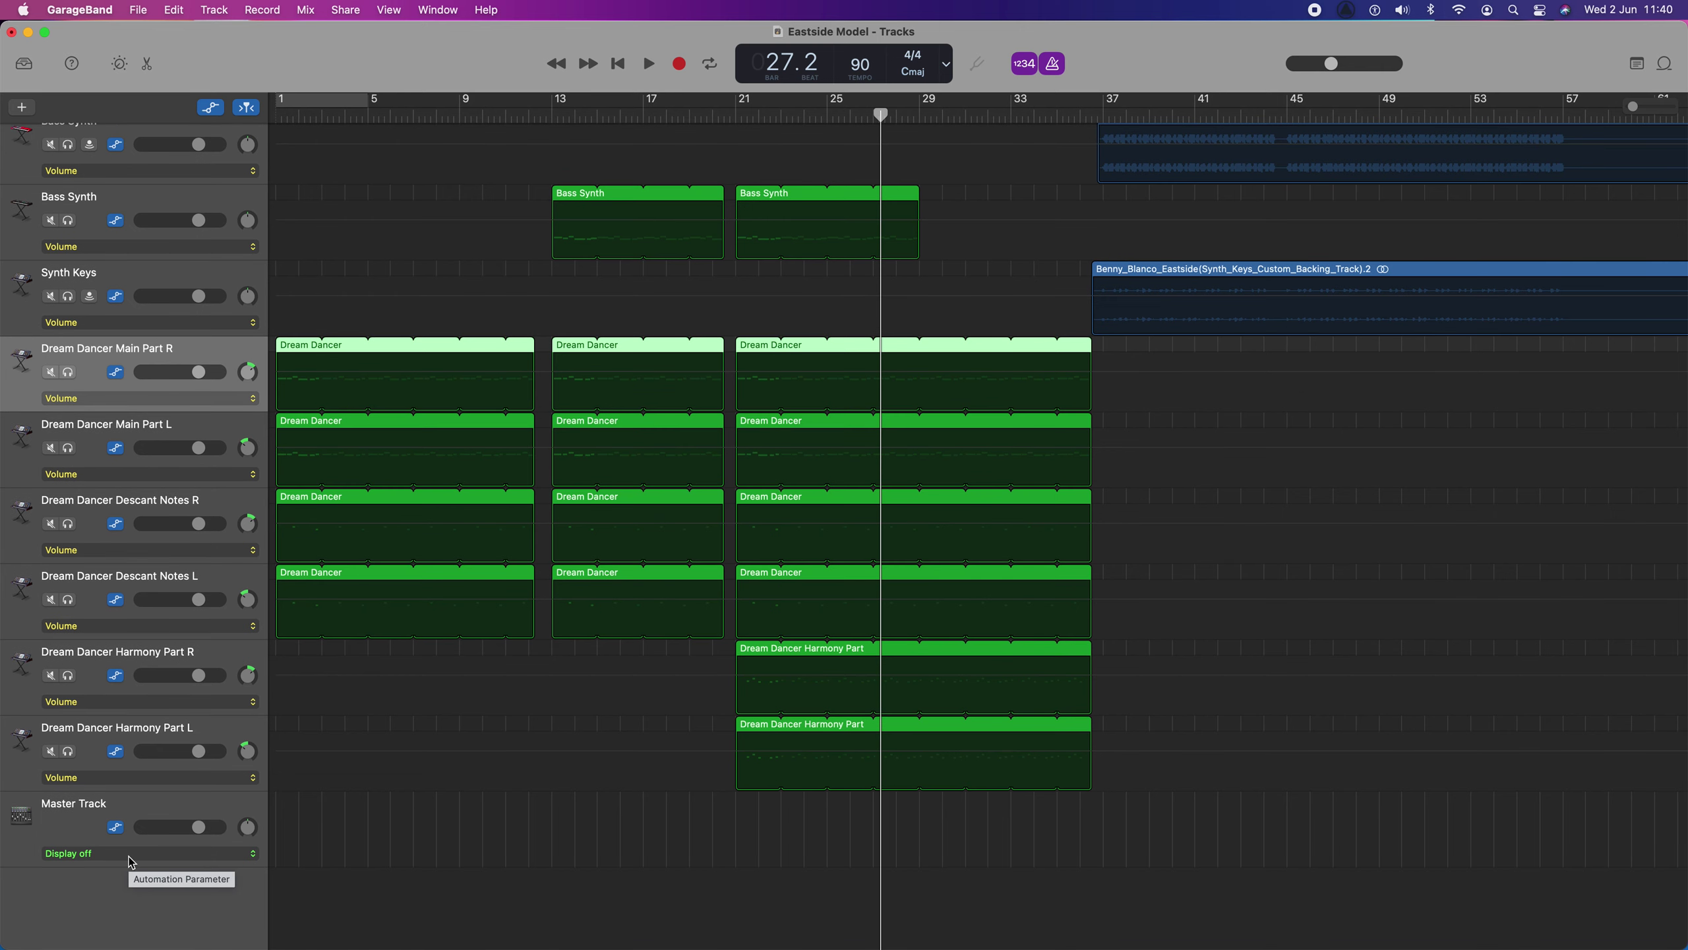
pyautogui.click(132, 854)
pyautogui.click(153, 859)
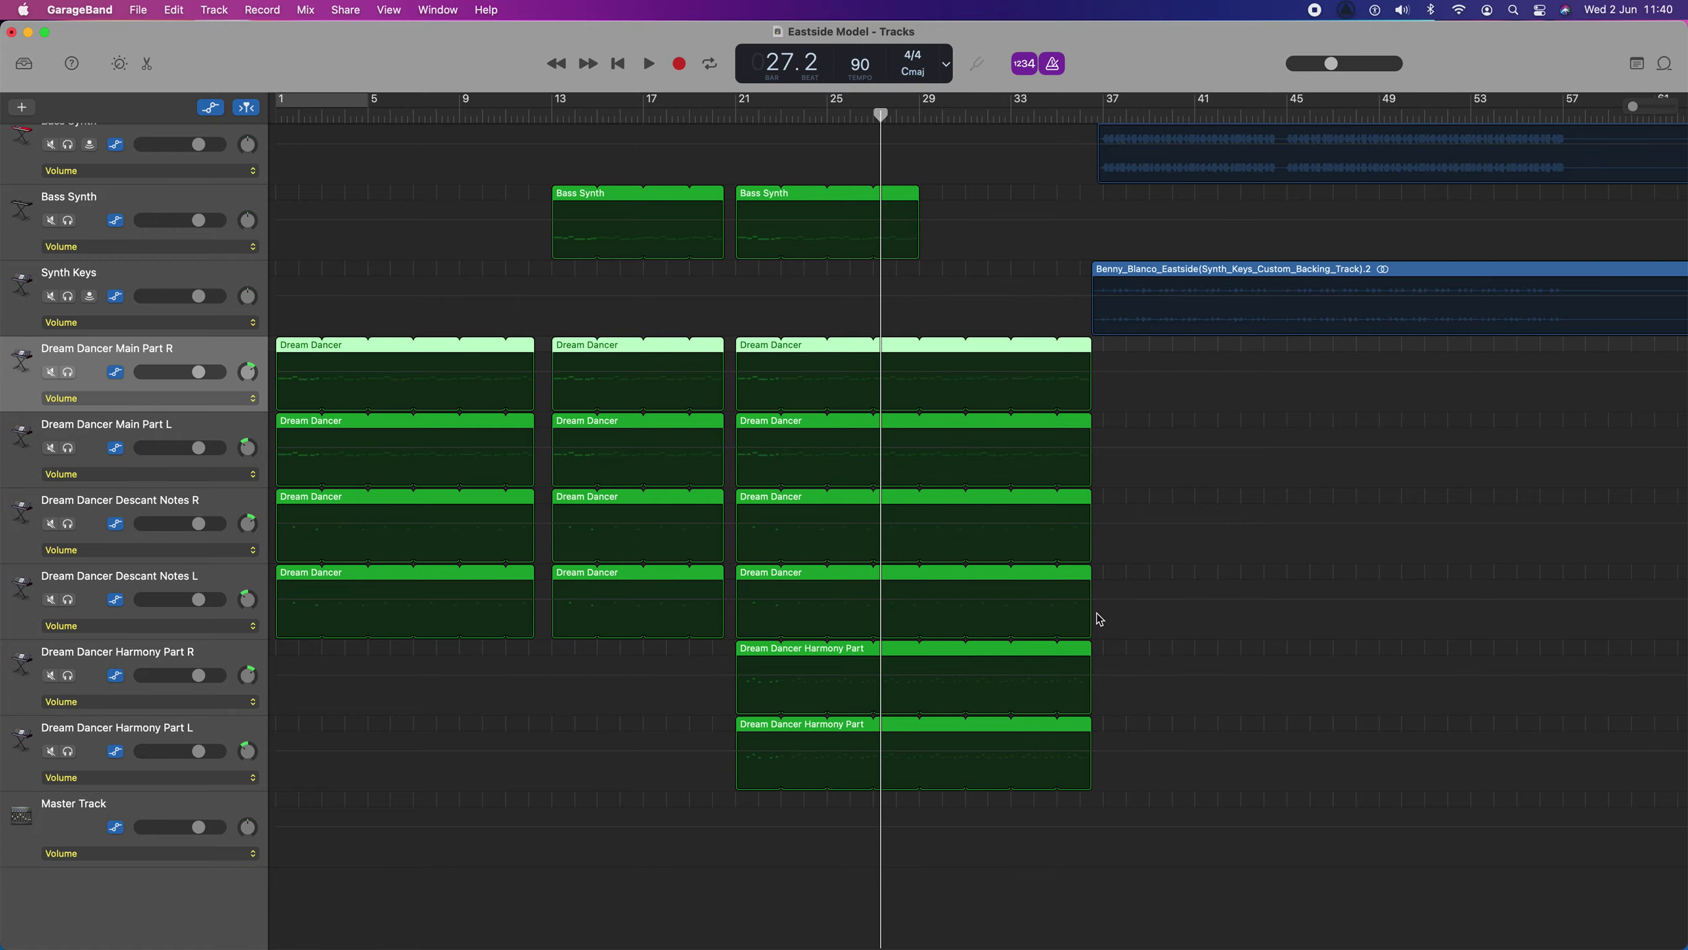
pyautogui.scroll(6, 1114, 509)
pyautogui.scroll(-6, 1114, 509)
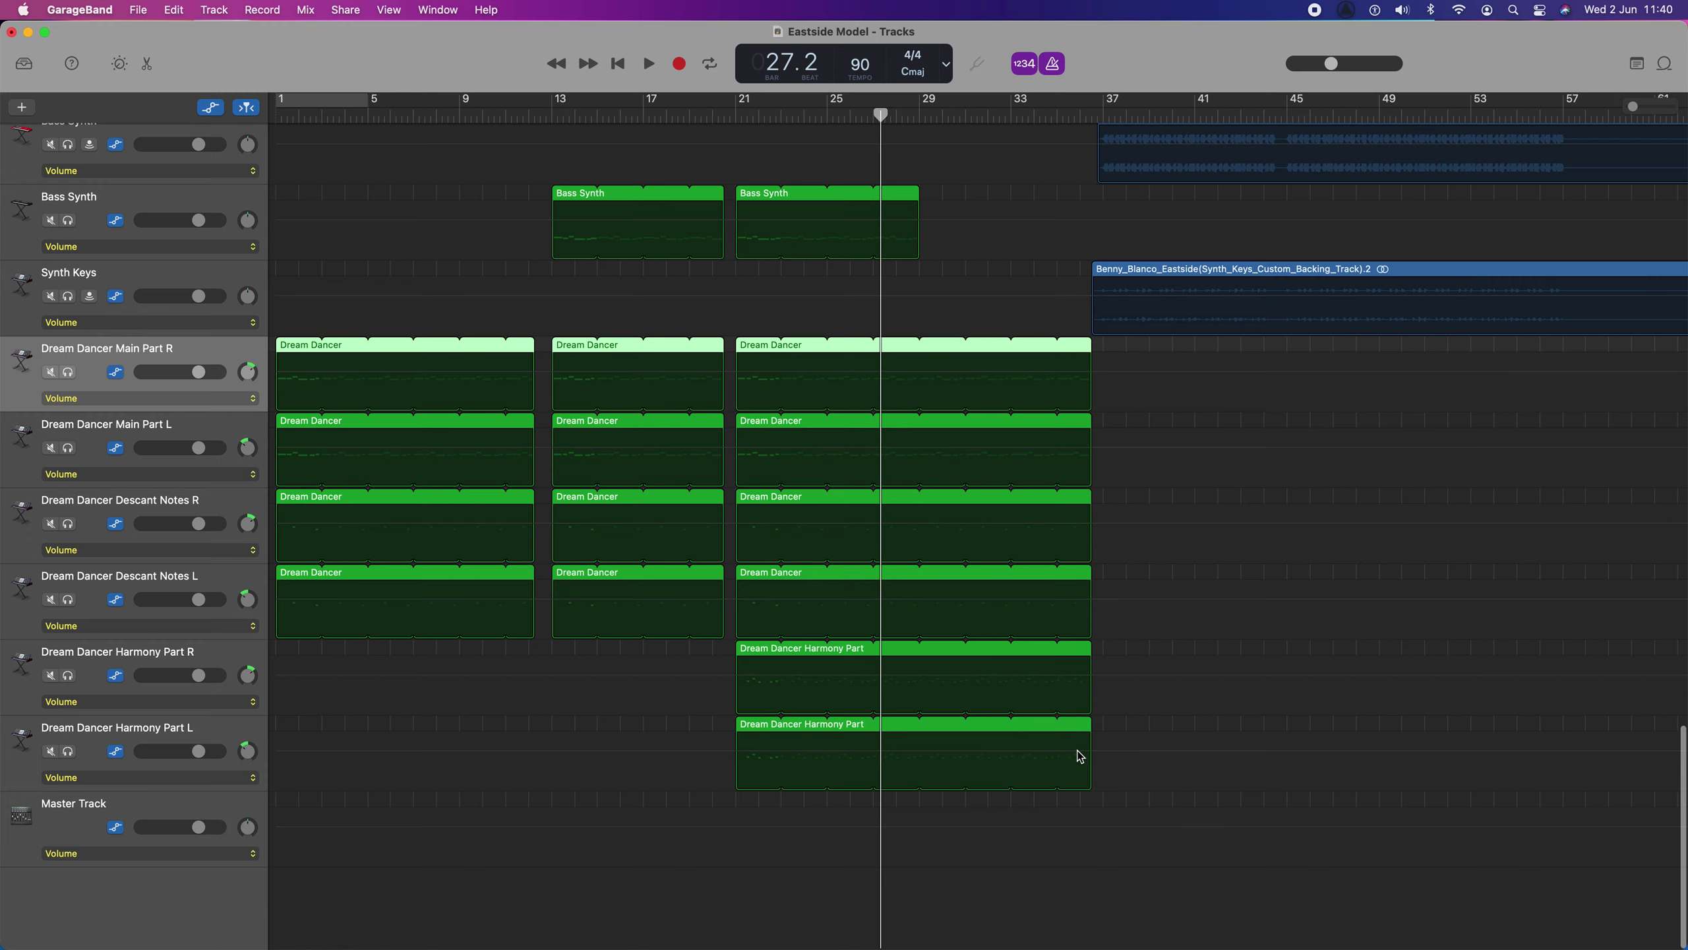
pyautogui.click(1079, 756)
pyautogui.click(1102, 753)
pyautogui.moveTo(1102, 752); pyautogui.dragTo(1101, 789)
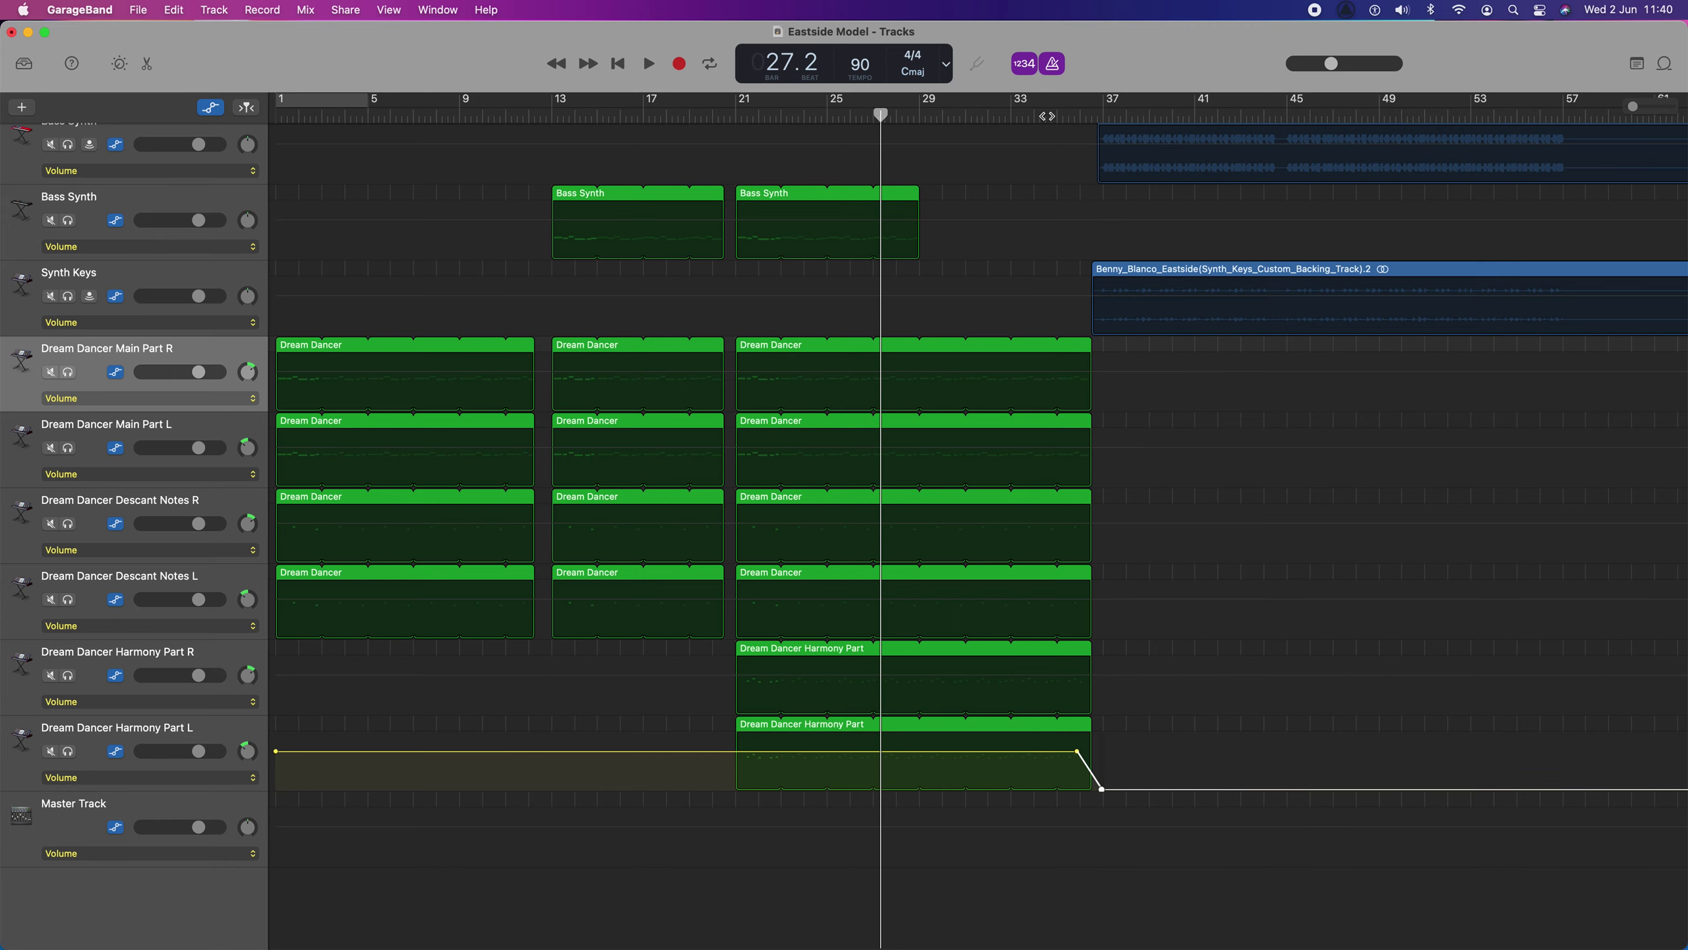
pyautogui.press('space')
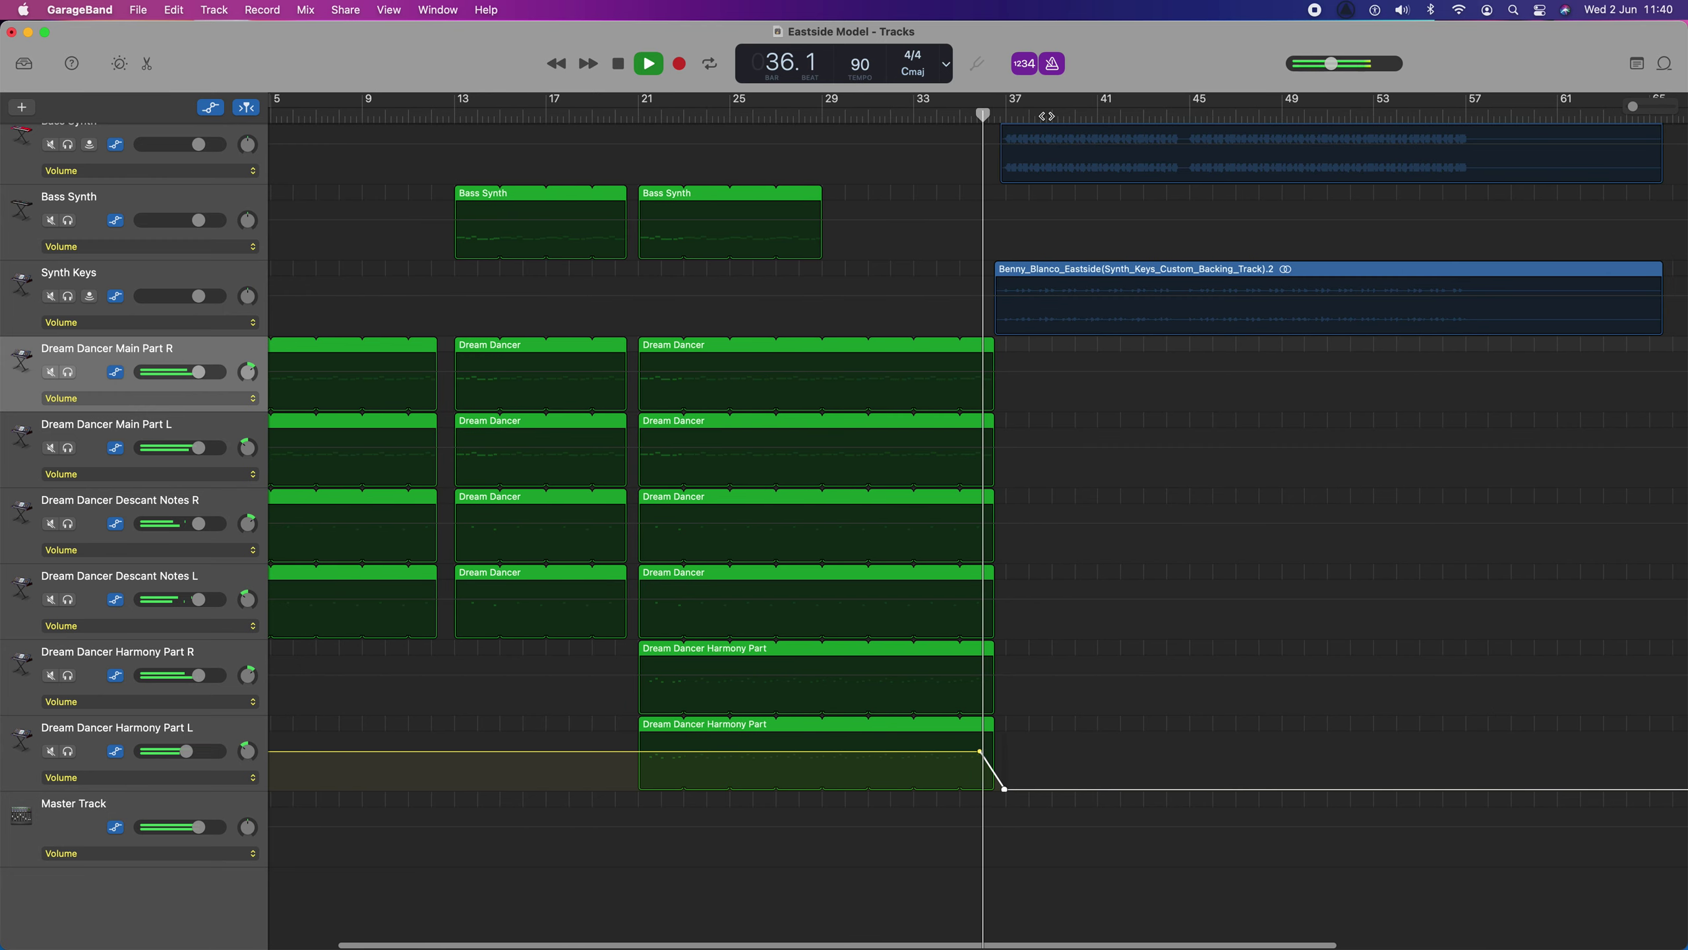
pyautogui.press('space')
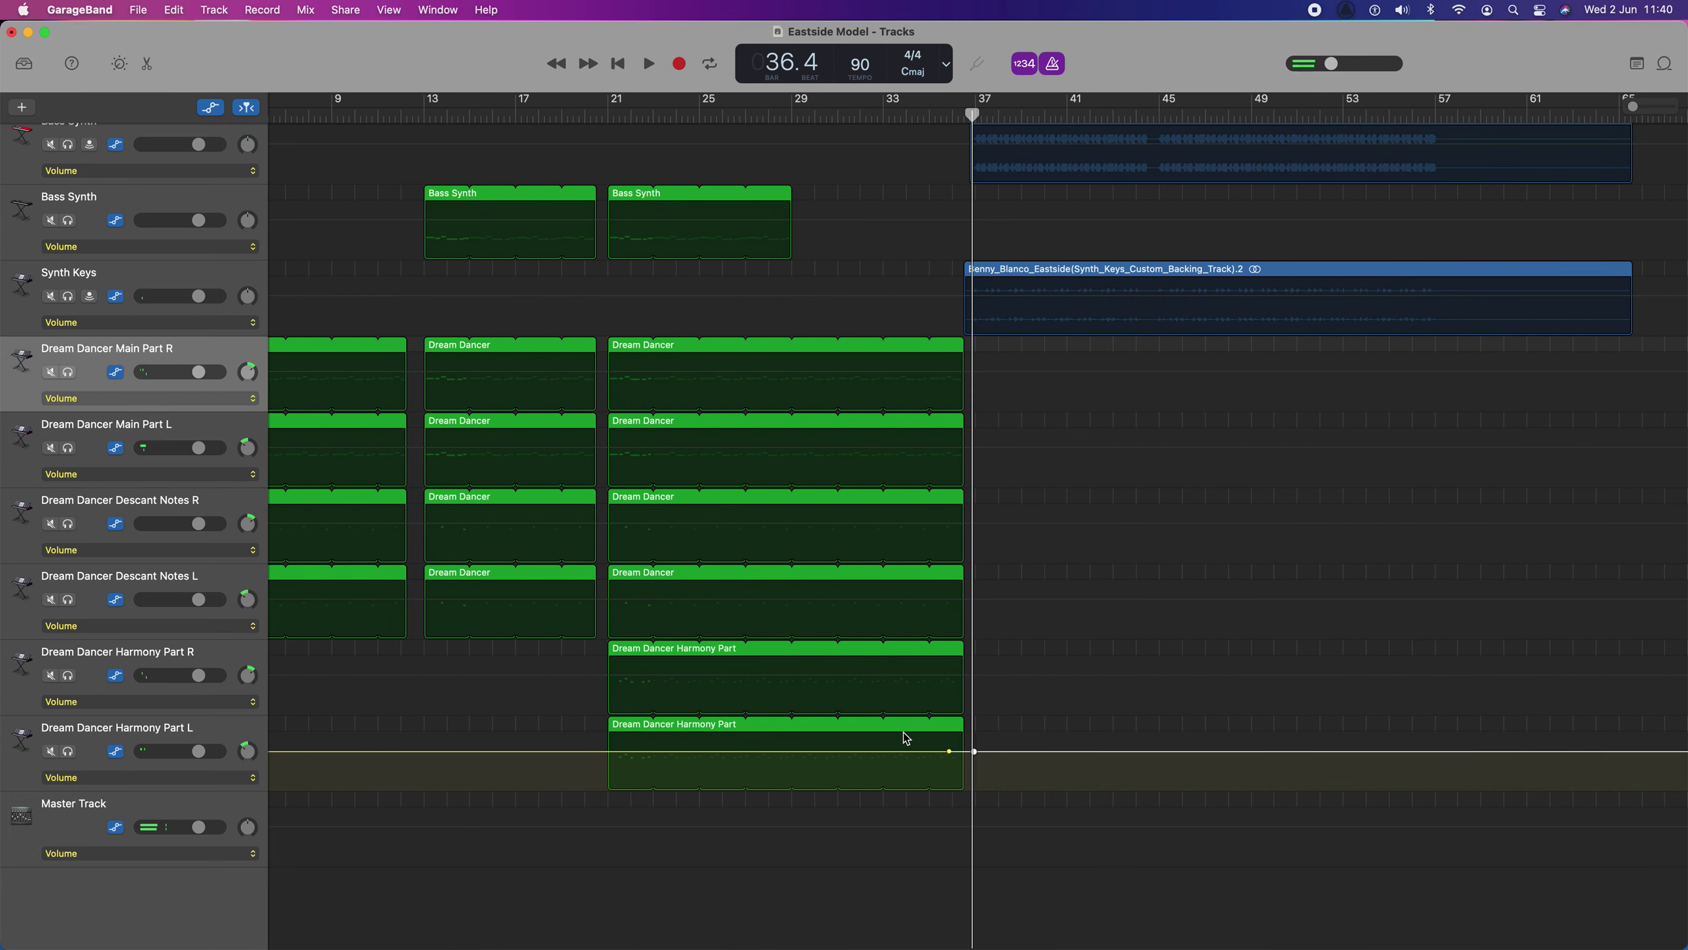
pyautogui.press('super+z')
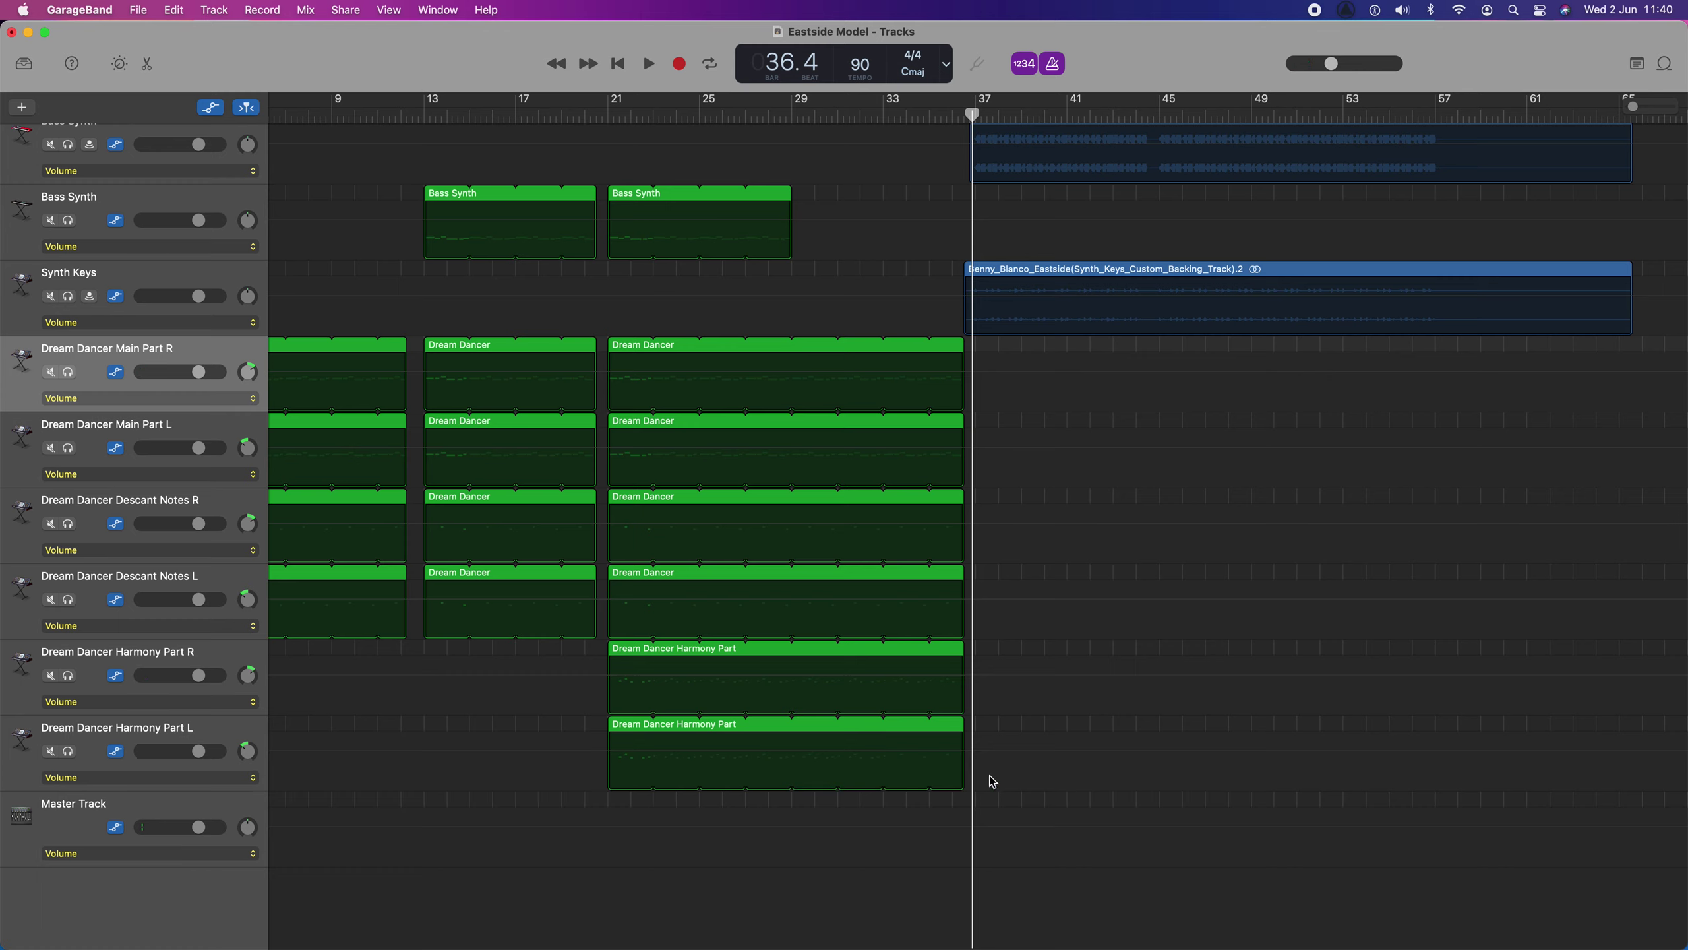
# Add a Master Track volume fade-out to silence from just before bar 36 to just after bar 37, and play it through.
pyautogui.click(955, 832)
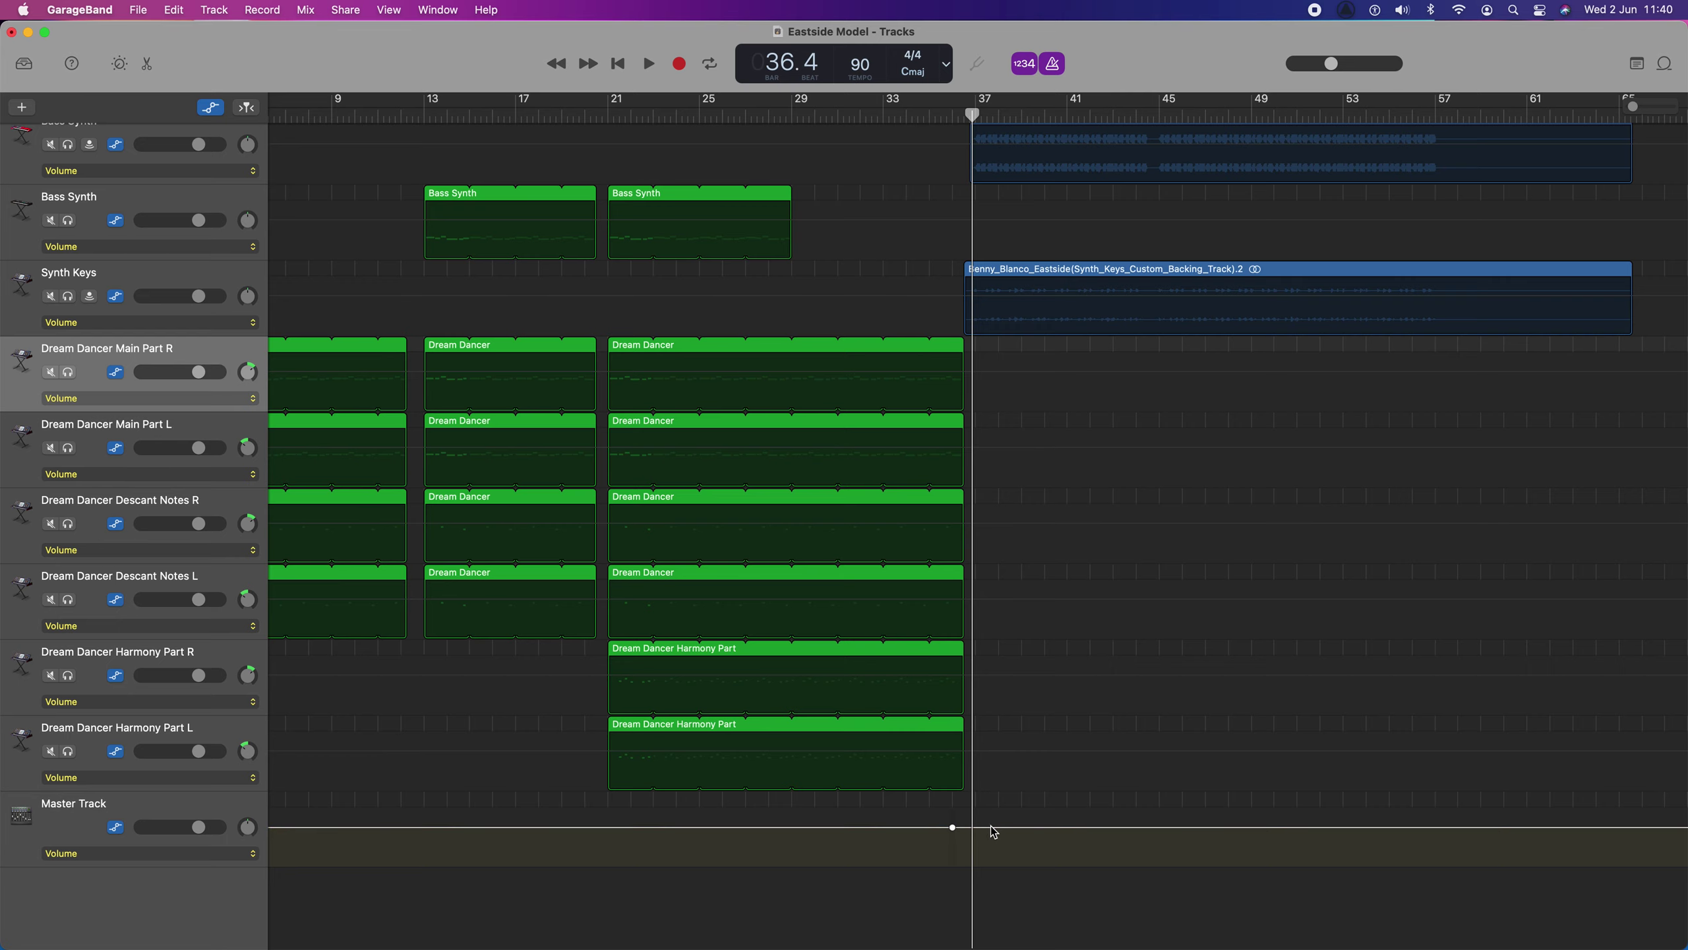
pyautogui.moveTo(983, 832); pyautogui.dragTo(987, 895)
pyautogui.click(925, 118)
pyautogui.press('space')
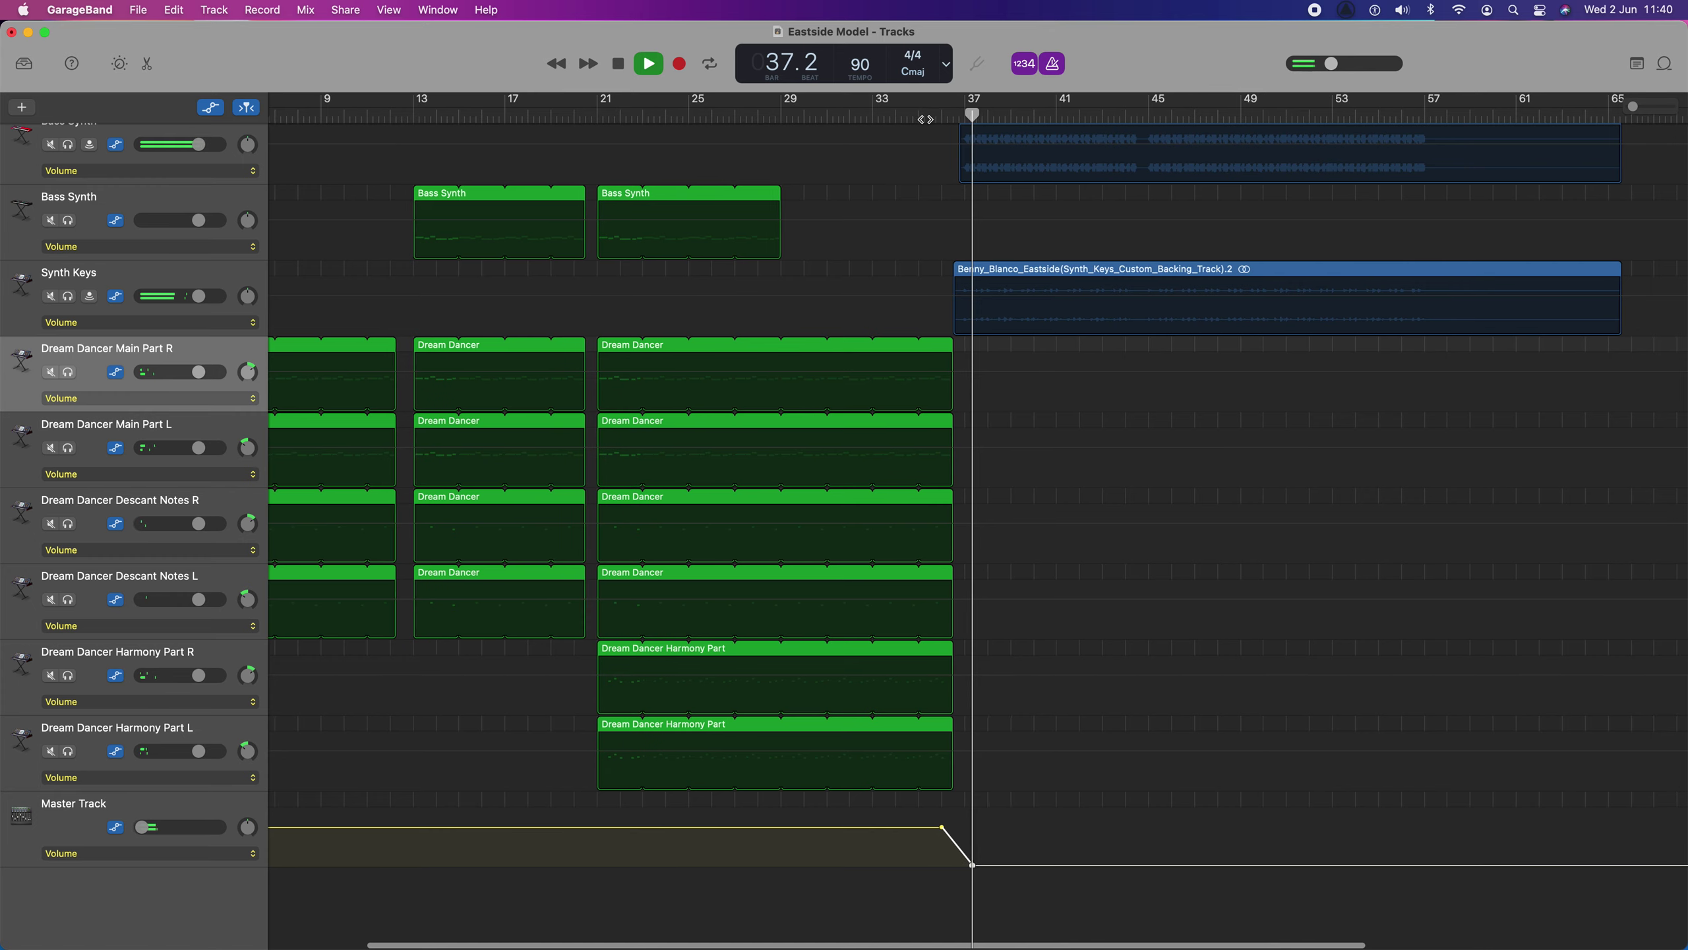
pyautogui.press('space')
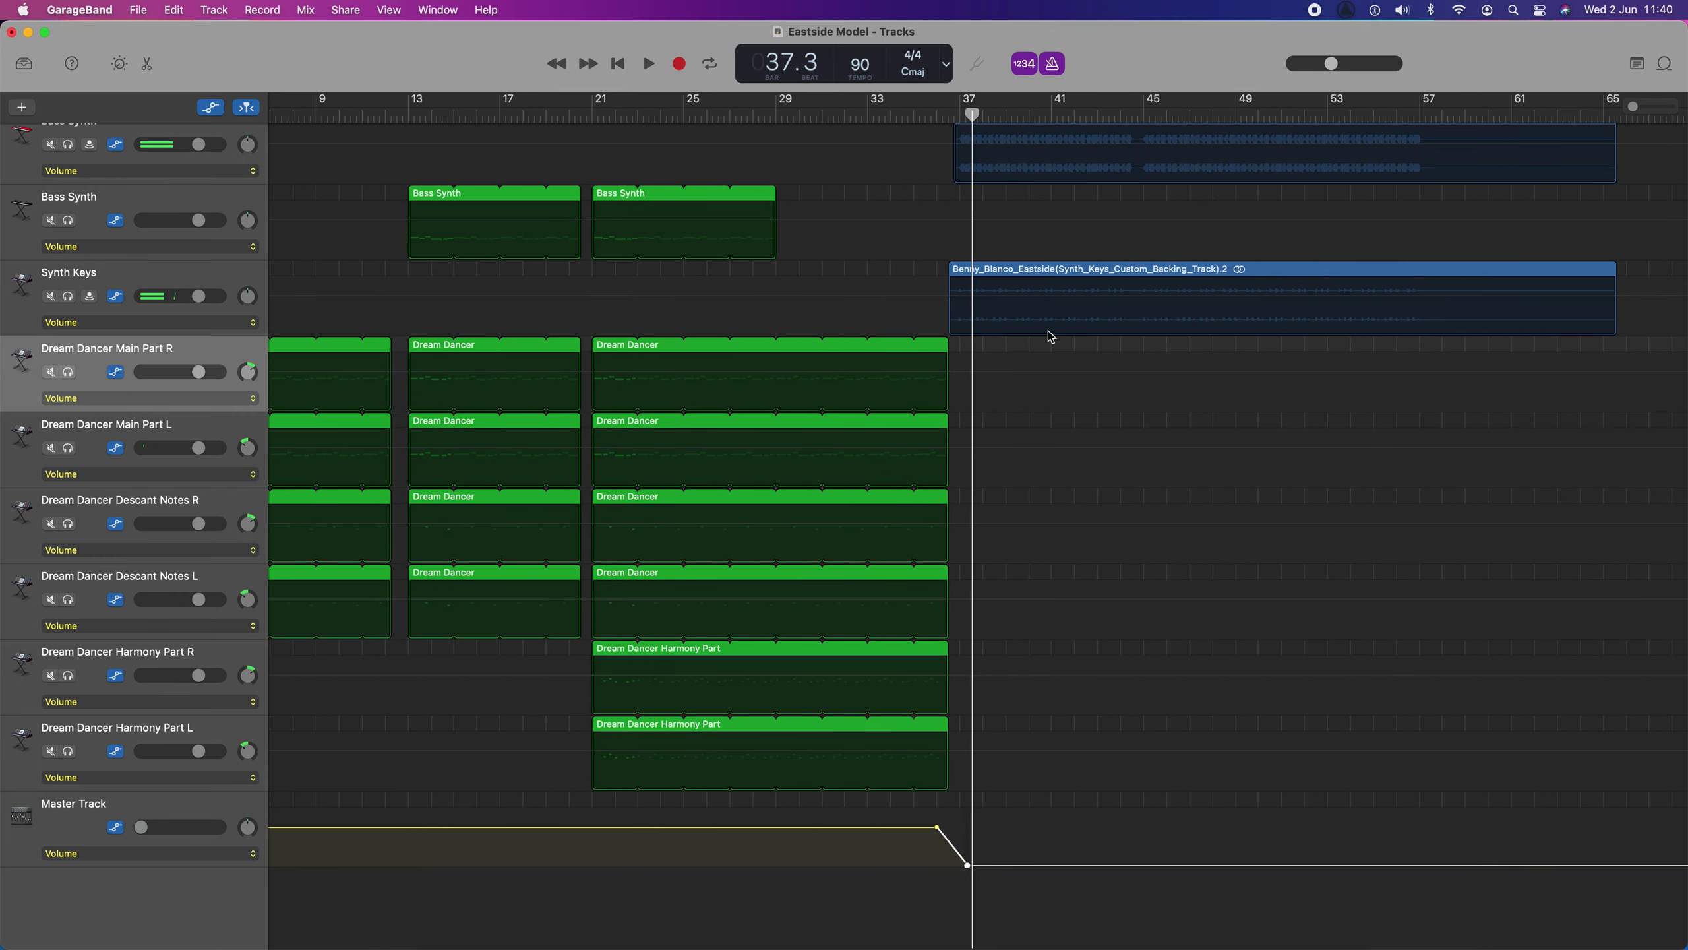
# Capture a screenshot of the Master Track fade-out with the timeline starting at bar 1, and return to the Google Slides presentation.
pyautogui.hscroll(-5, 1050, 336)
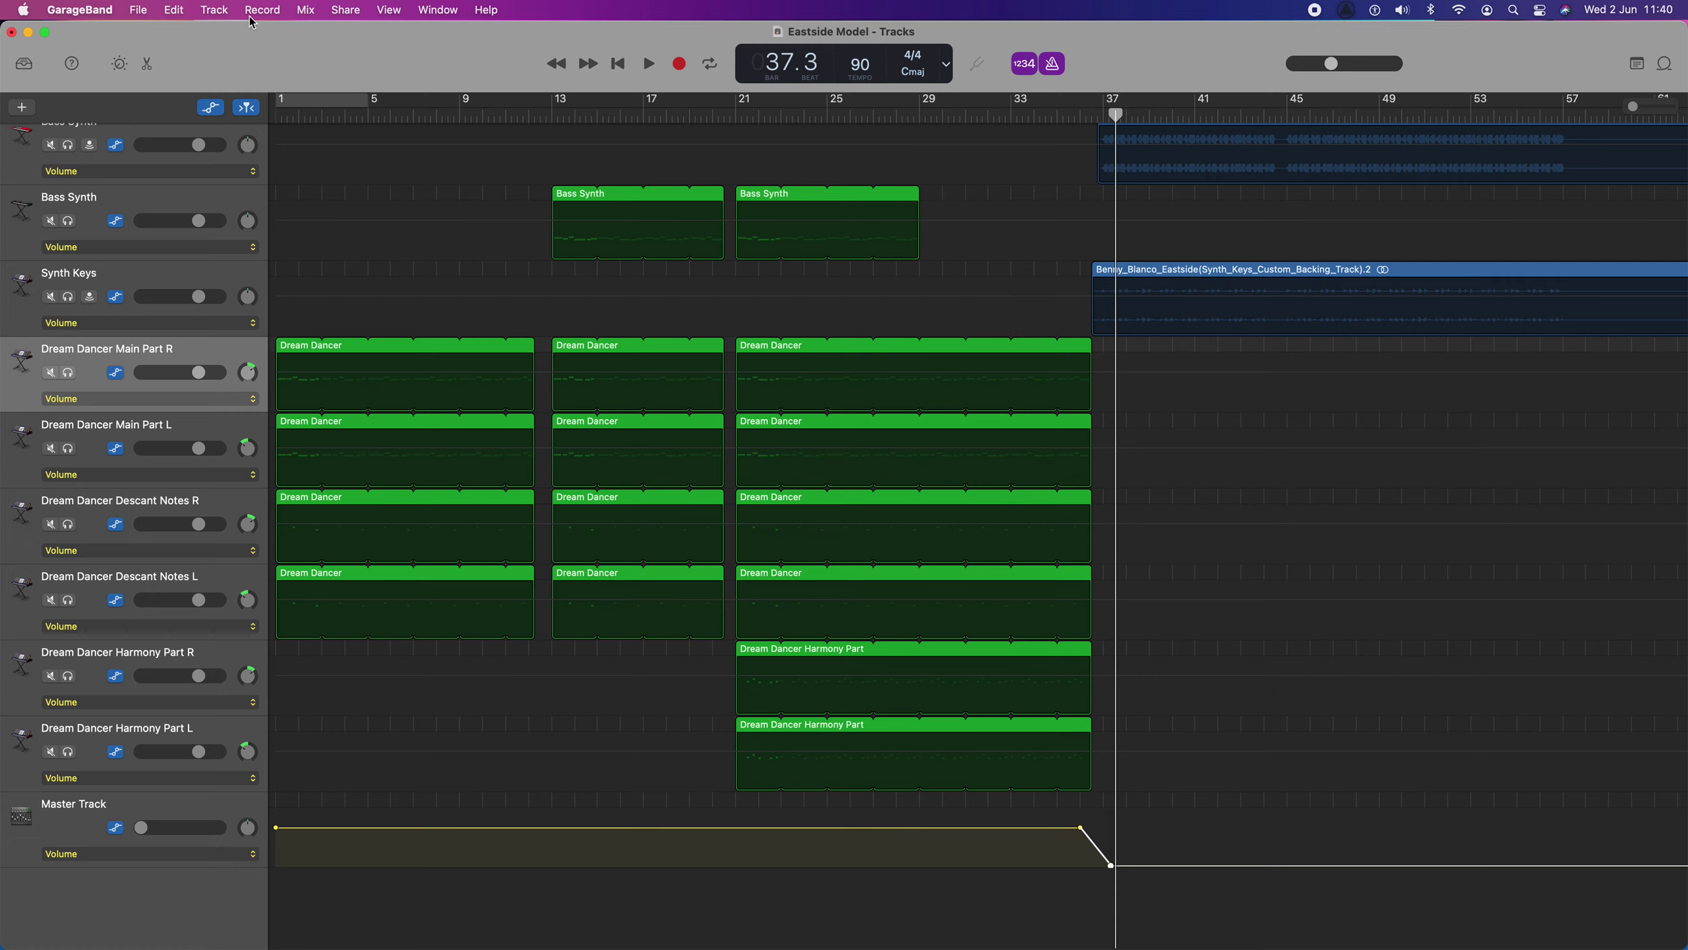
pyautogui.click(29, 33)
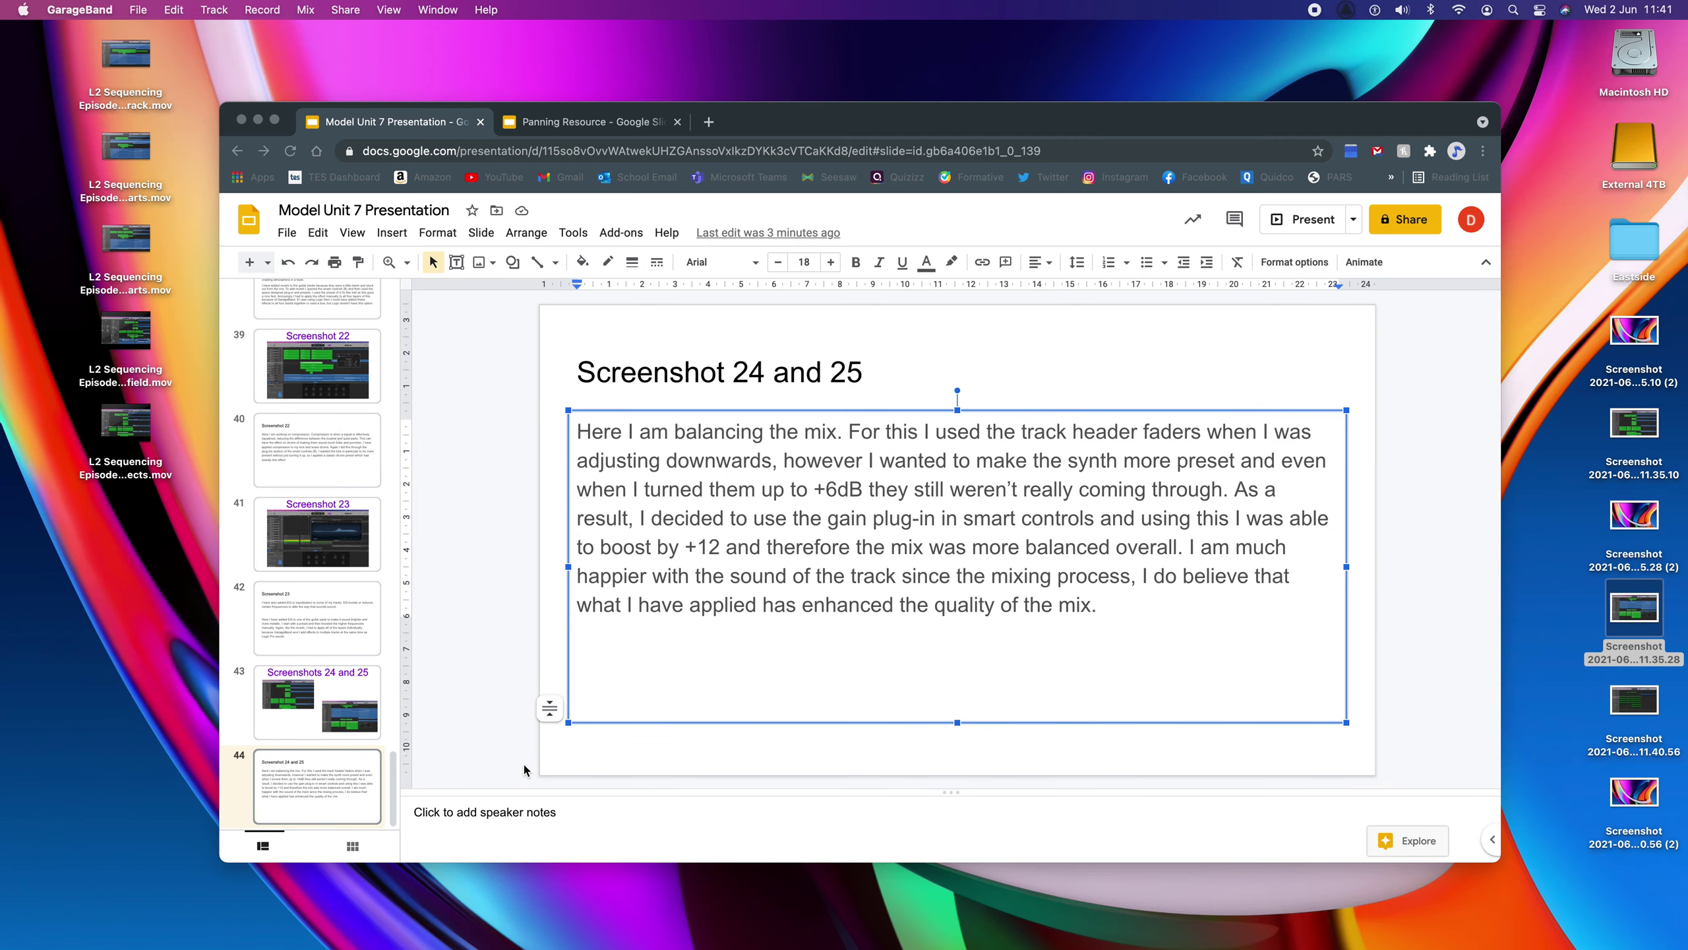
# Duplicate the Screenshot 23 image slide and its text slide, and move the copies to the end of the presentation.
pyautogui.rightClick(353, 789)
pyautogui.click(306, 704)
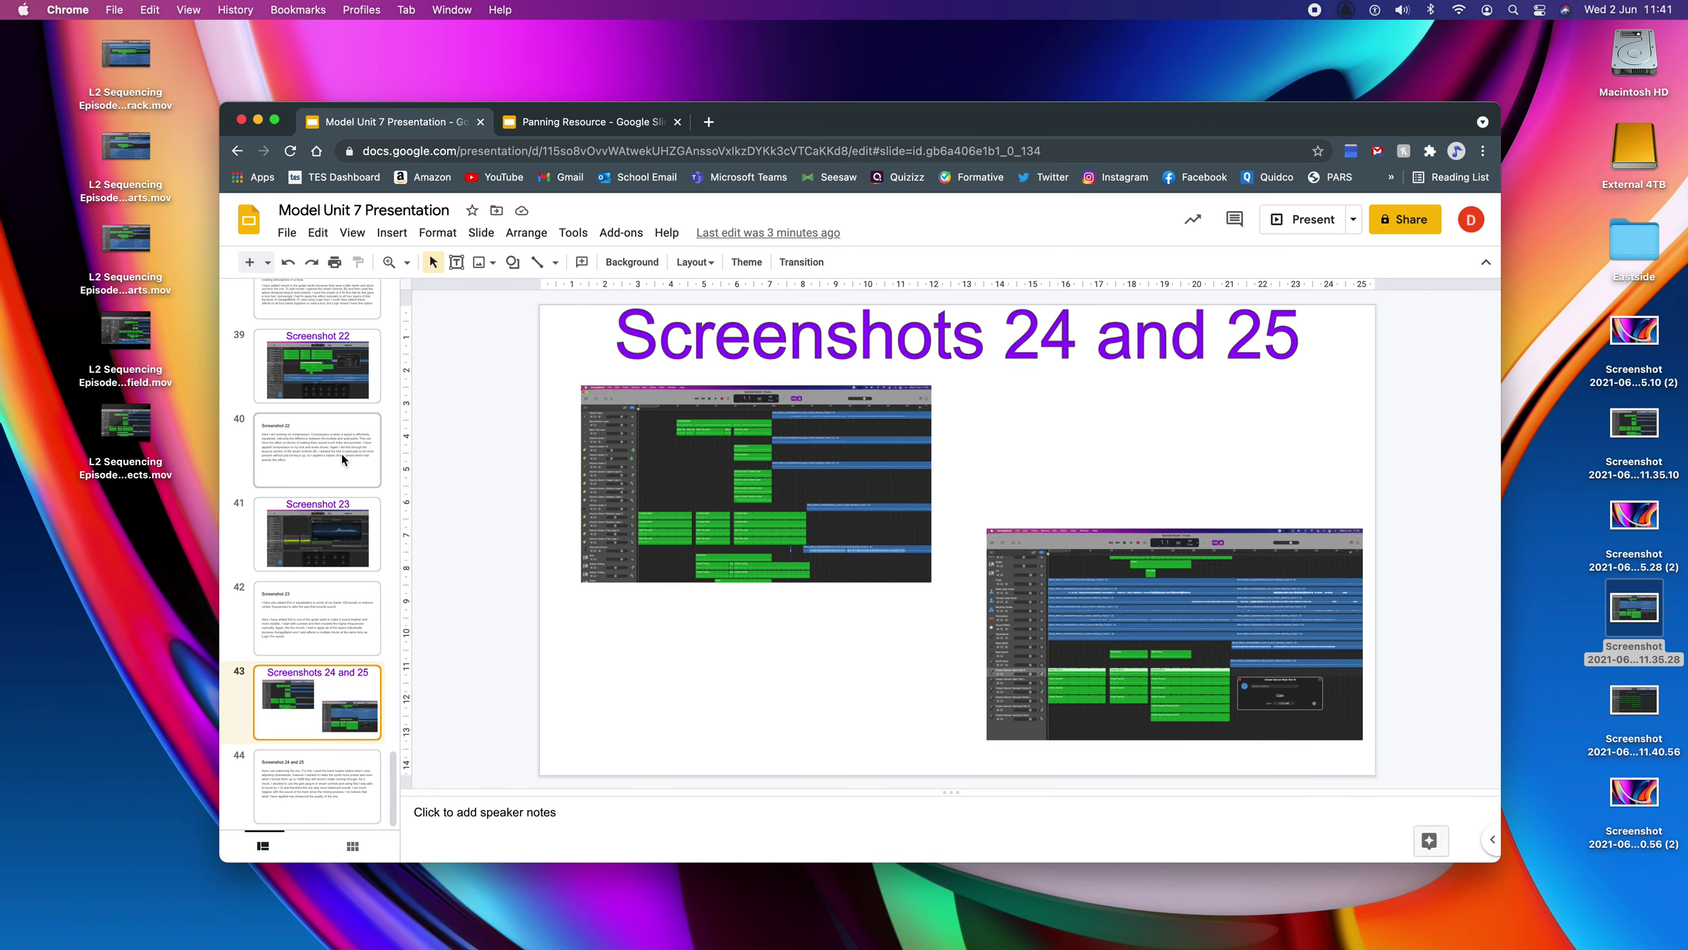
pyautogui.click(339, 533)
pyautogui.click(366, 617)
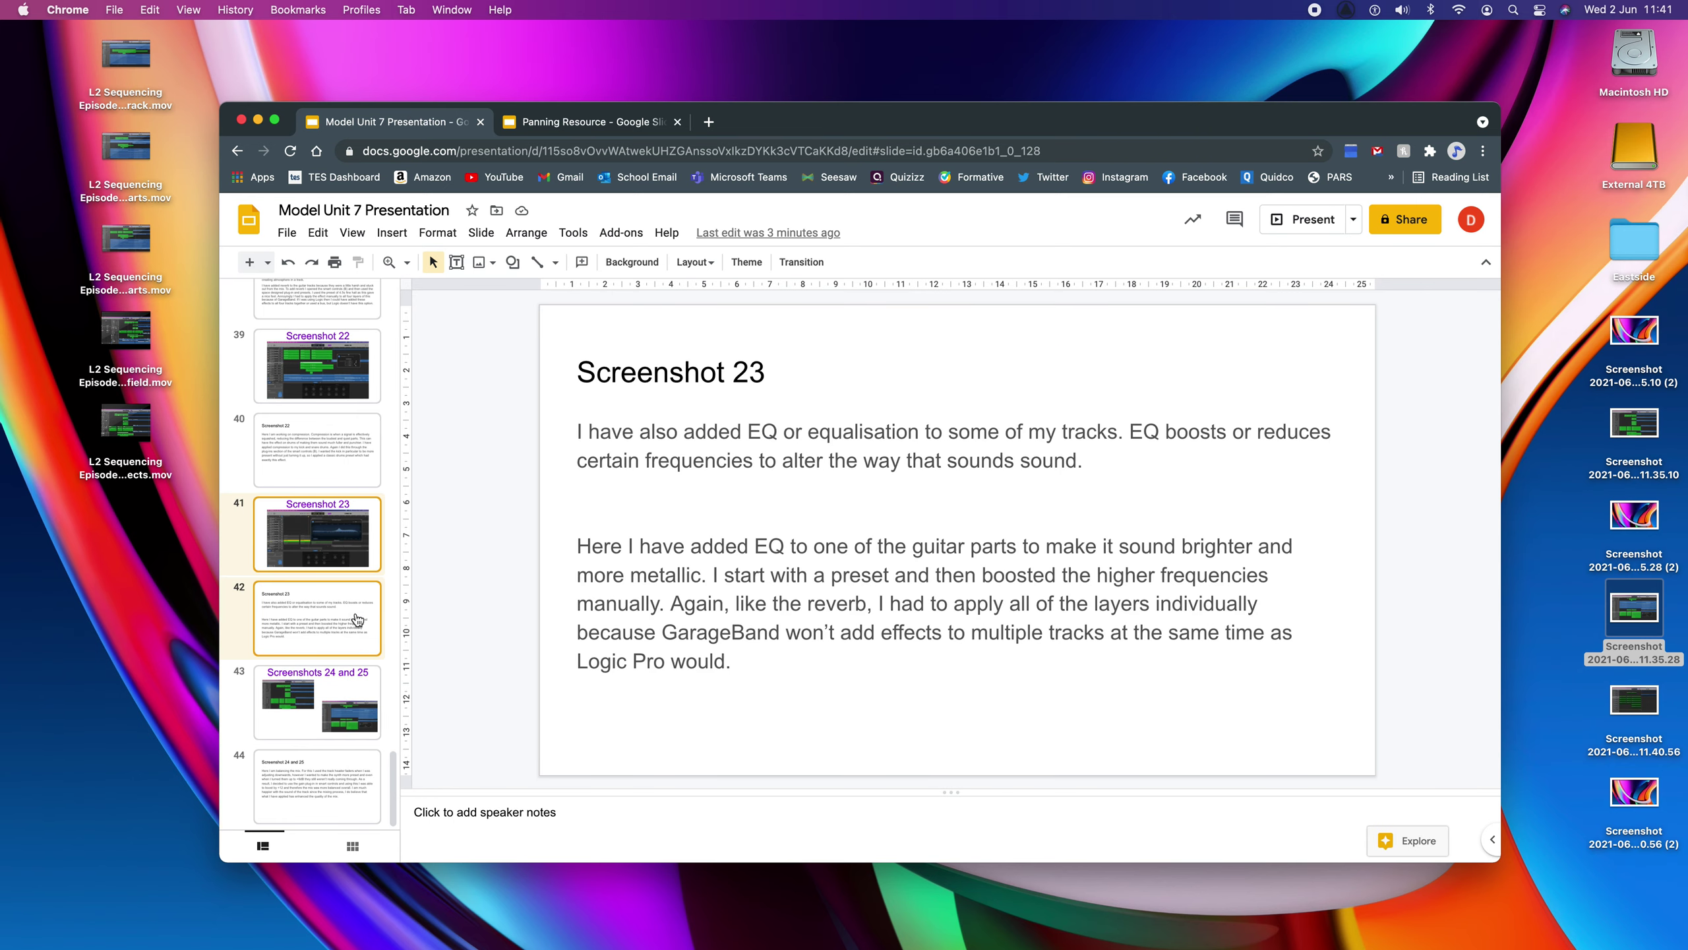
pyautogui.rightClick(358, 619)
pyautogui.click(428, 537)
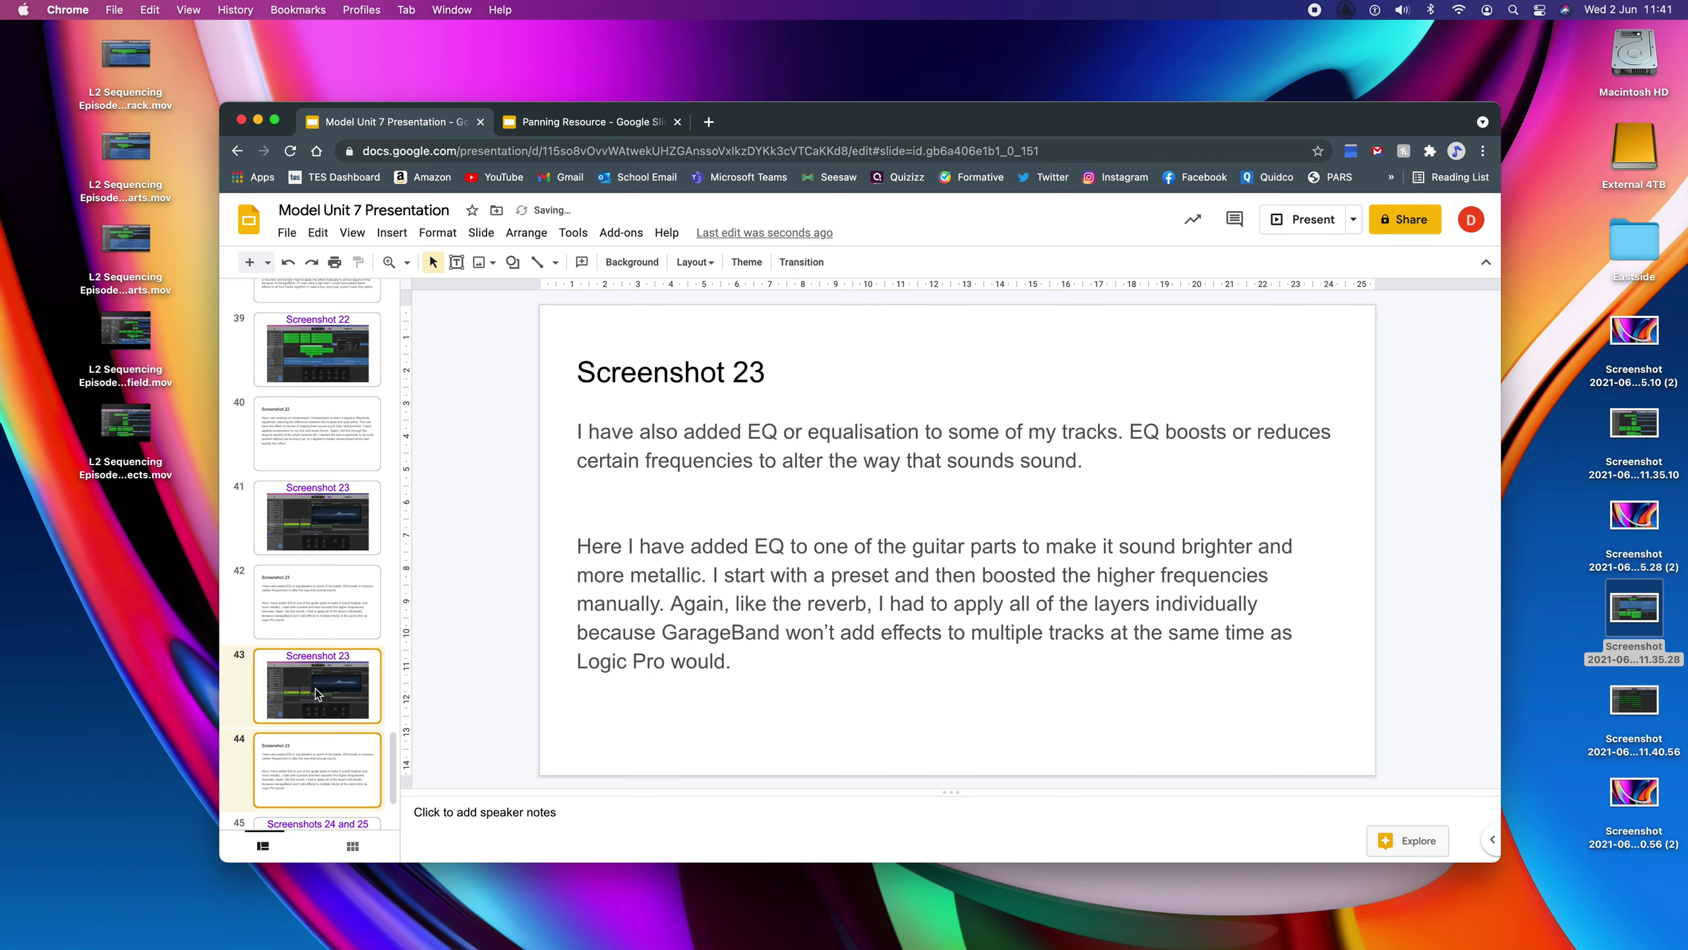
pyautogui.moveTo(319, 764); pyautogui.dragTo(314, 823)
# Retitle the copied text slide at the end of the presentation as "Screenshot 26".
pyautogui.click(753, 372)
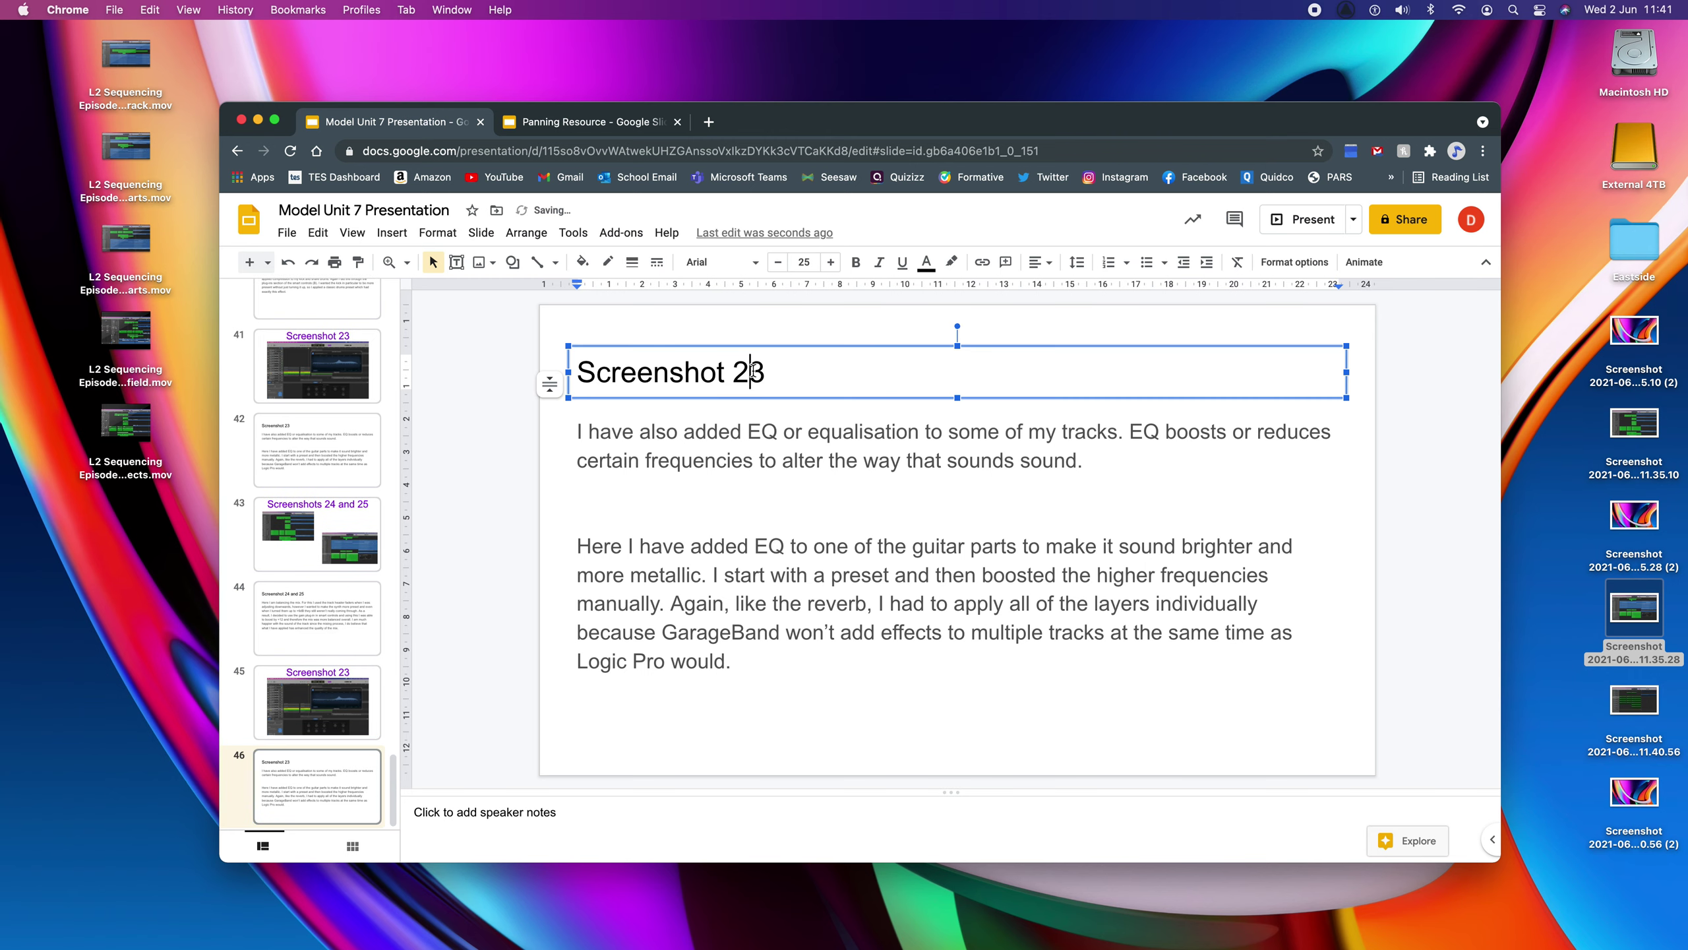
pyautogui.press('BackSpace')
pyautogui.write('6')
# Replace the slide's body text with "Here I have levelled the track by turning the master fader down to prevent any clipping or distortion".
pyautogui.click(1003, 524)
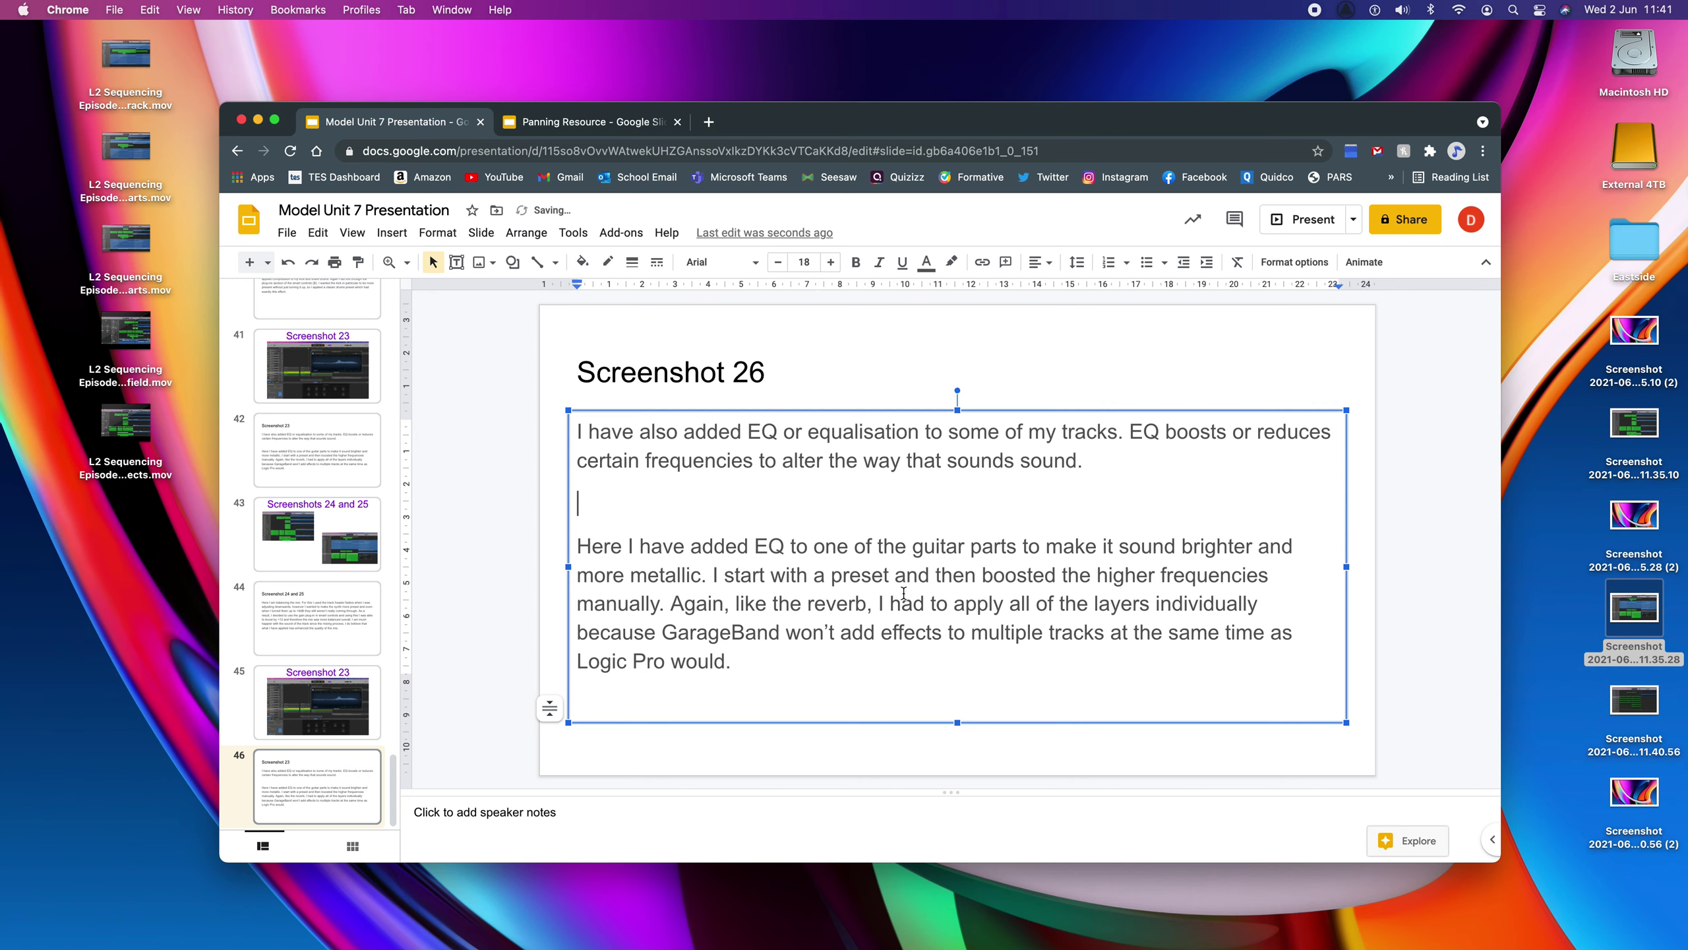
pyautogui.moveTo(744, 661); pyautogui.dragTo(560, 417)
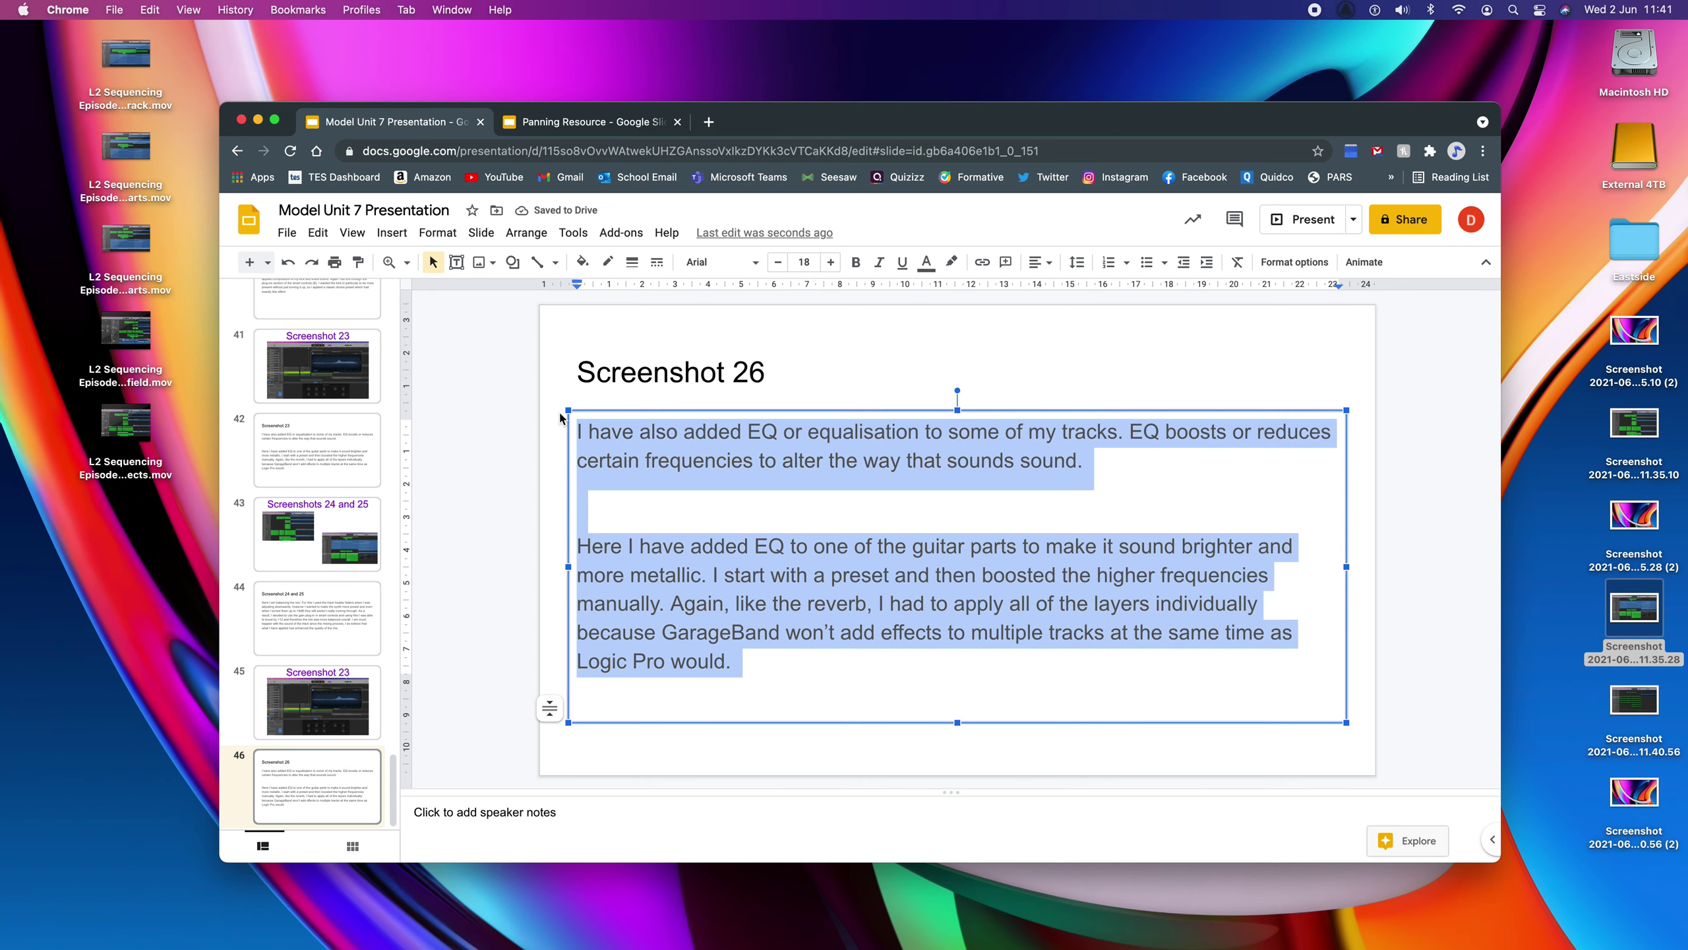
pyautogui.write('Here I have ')
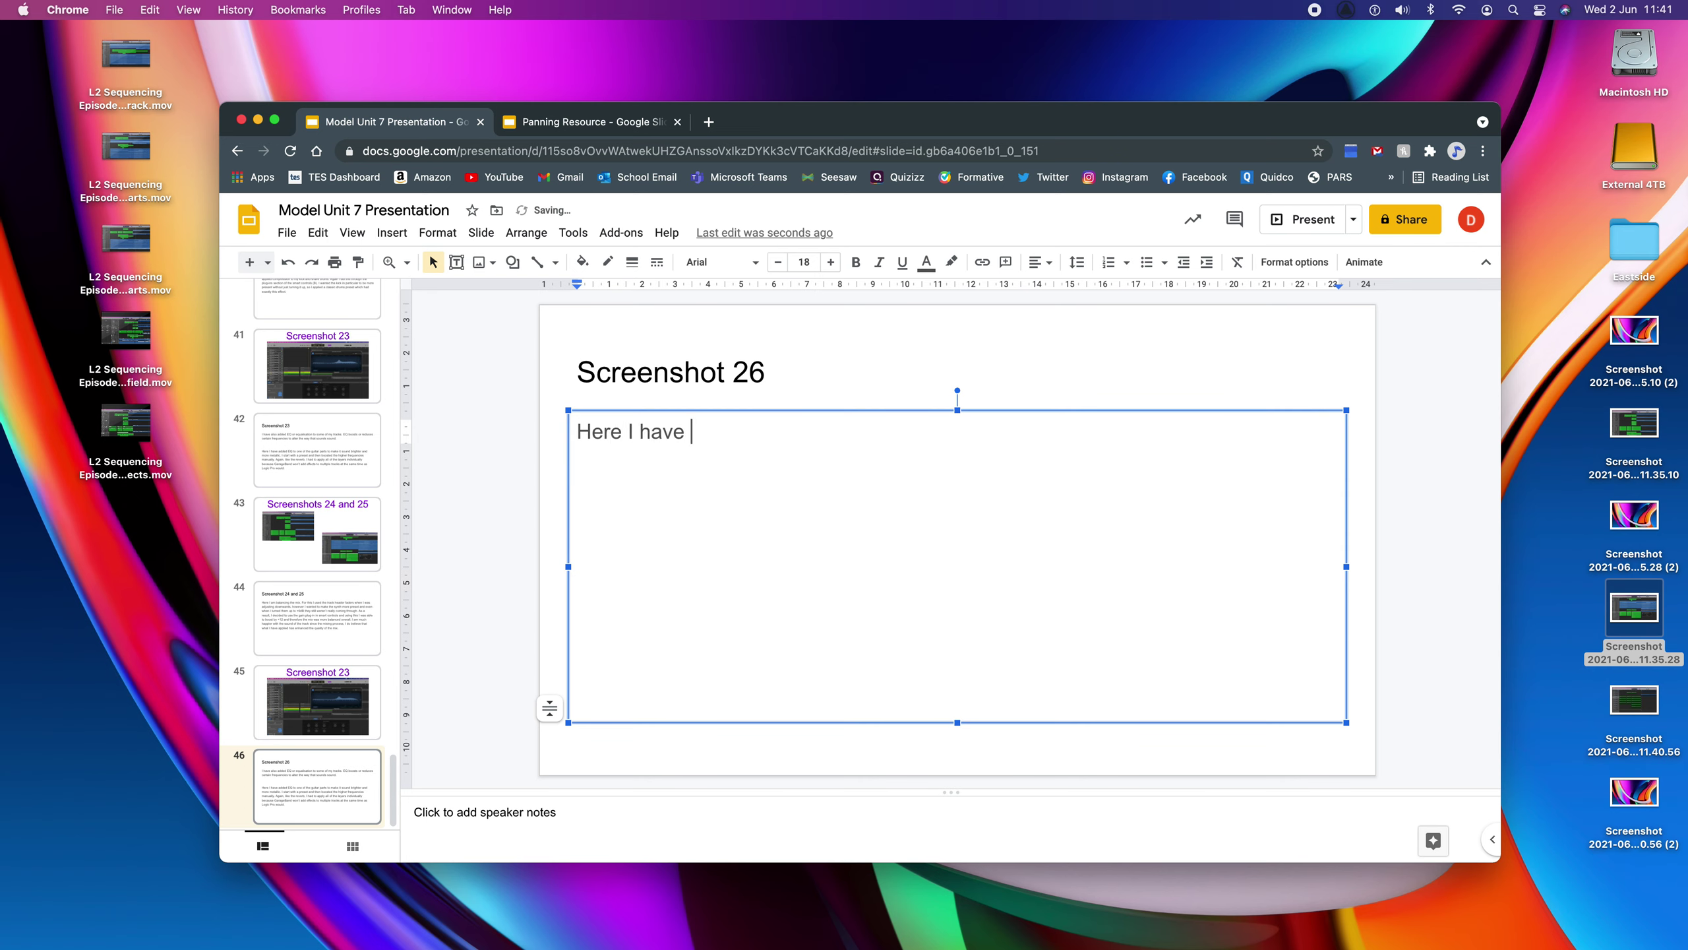
pyautogui.write('levelled the track by turning the master fader dfs')
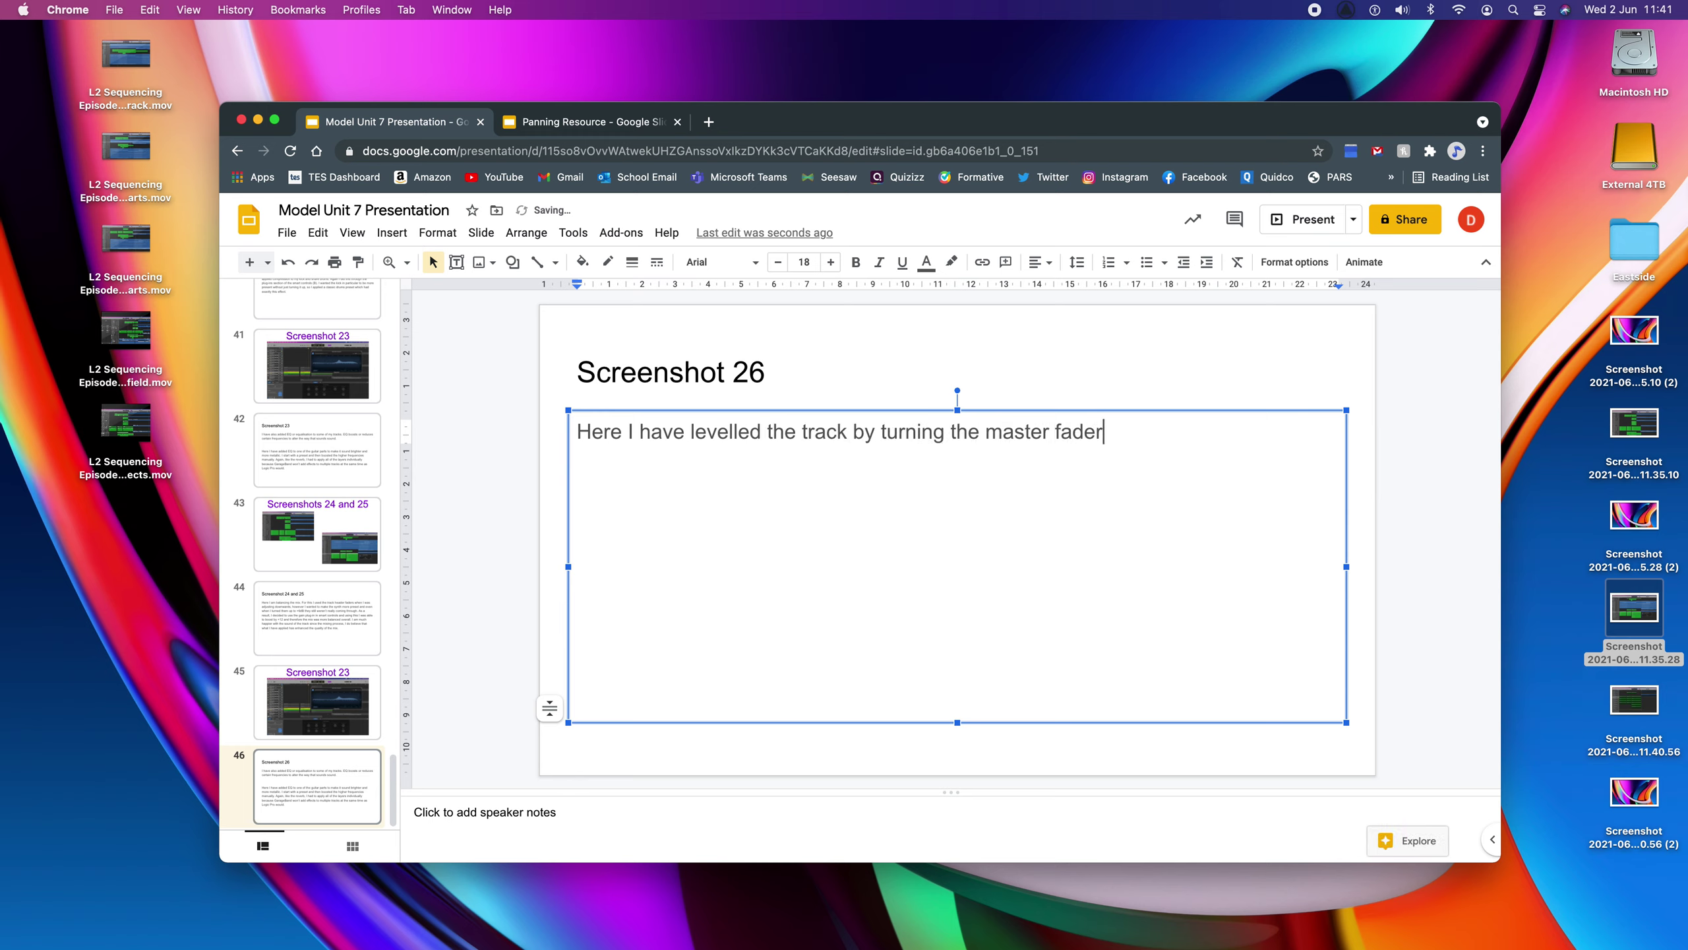
pyautogui.press('BackSpace')
pyautogui.press('BackSpace')
pyautogui.press('BackSpace')
pyautogui.write('down to prevent an')
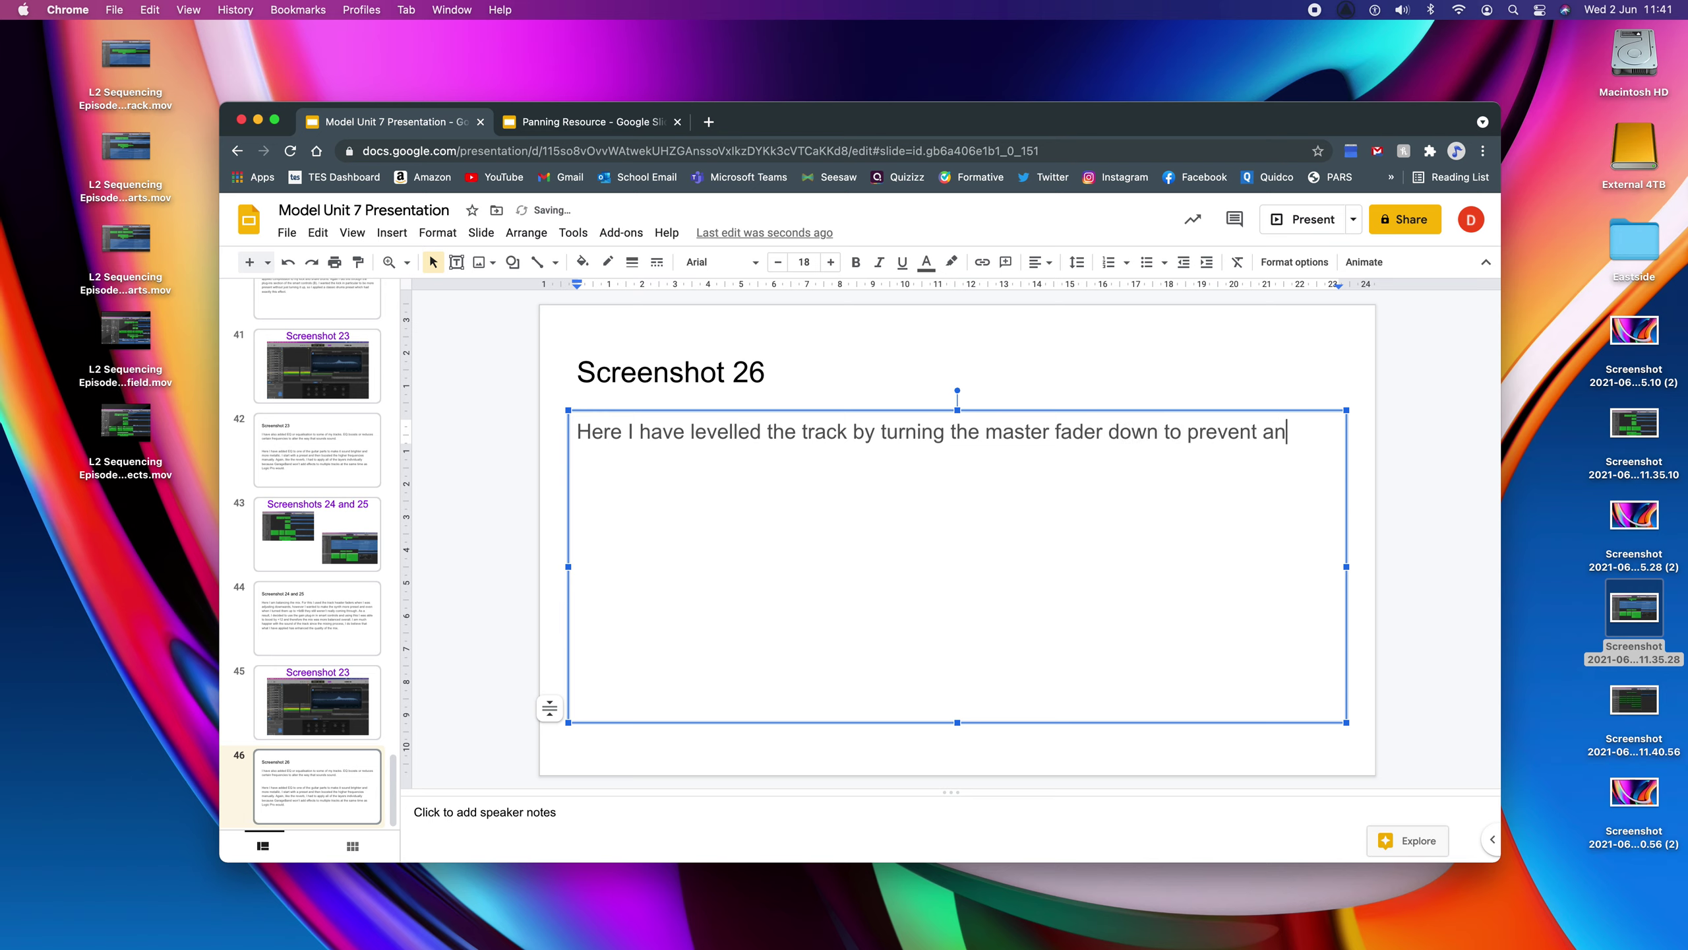
pyautogui.write('y clipping or ')
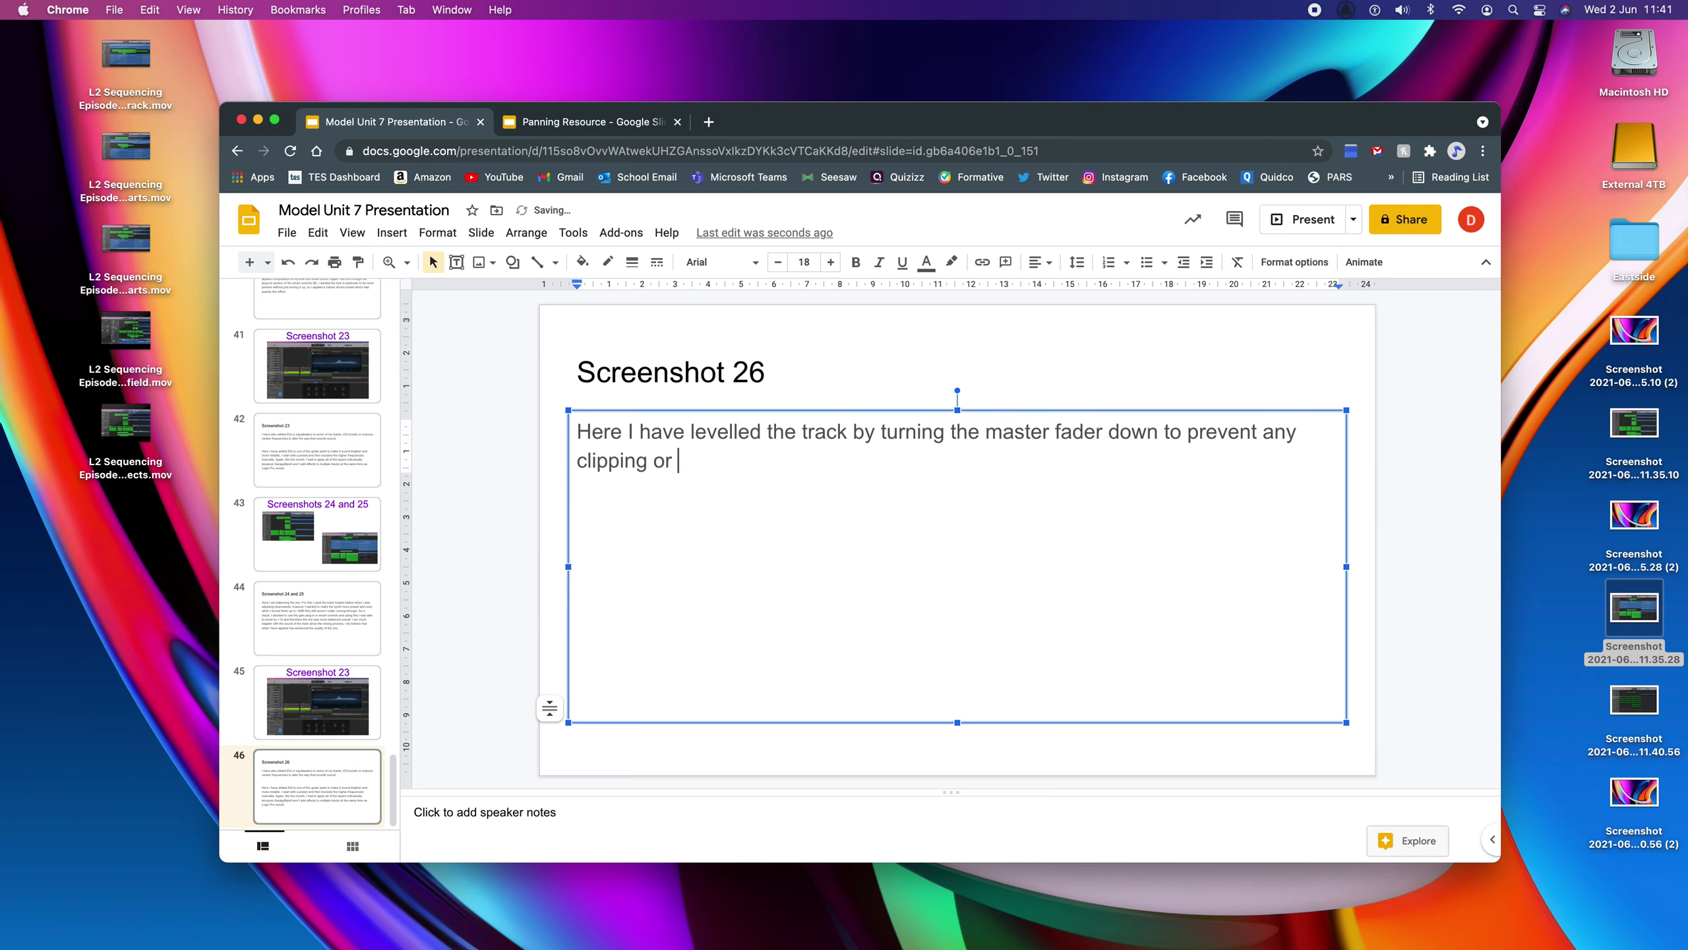
pyautogui.write('distortio')
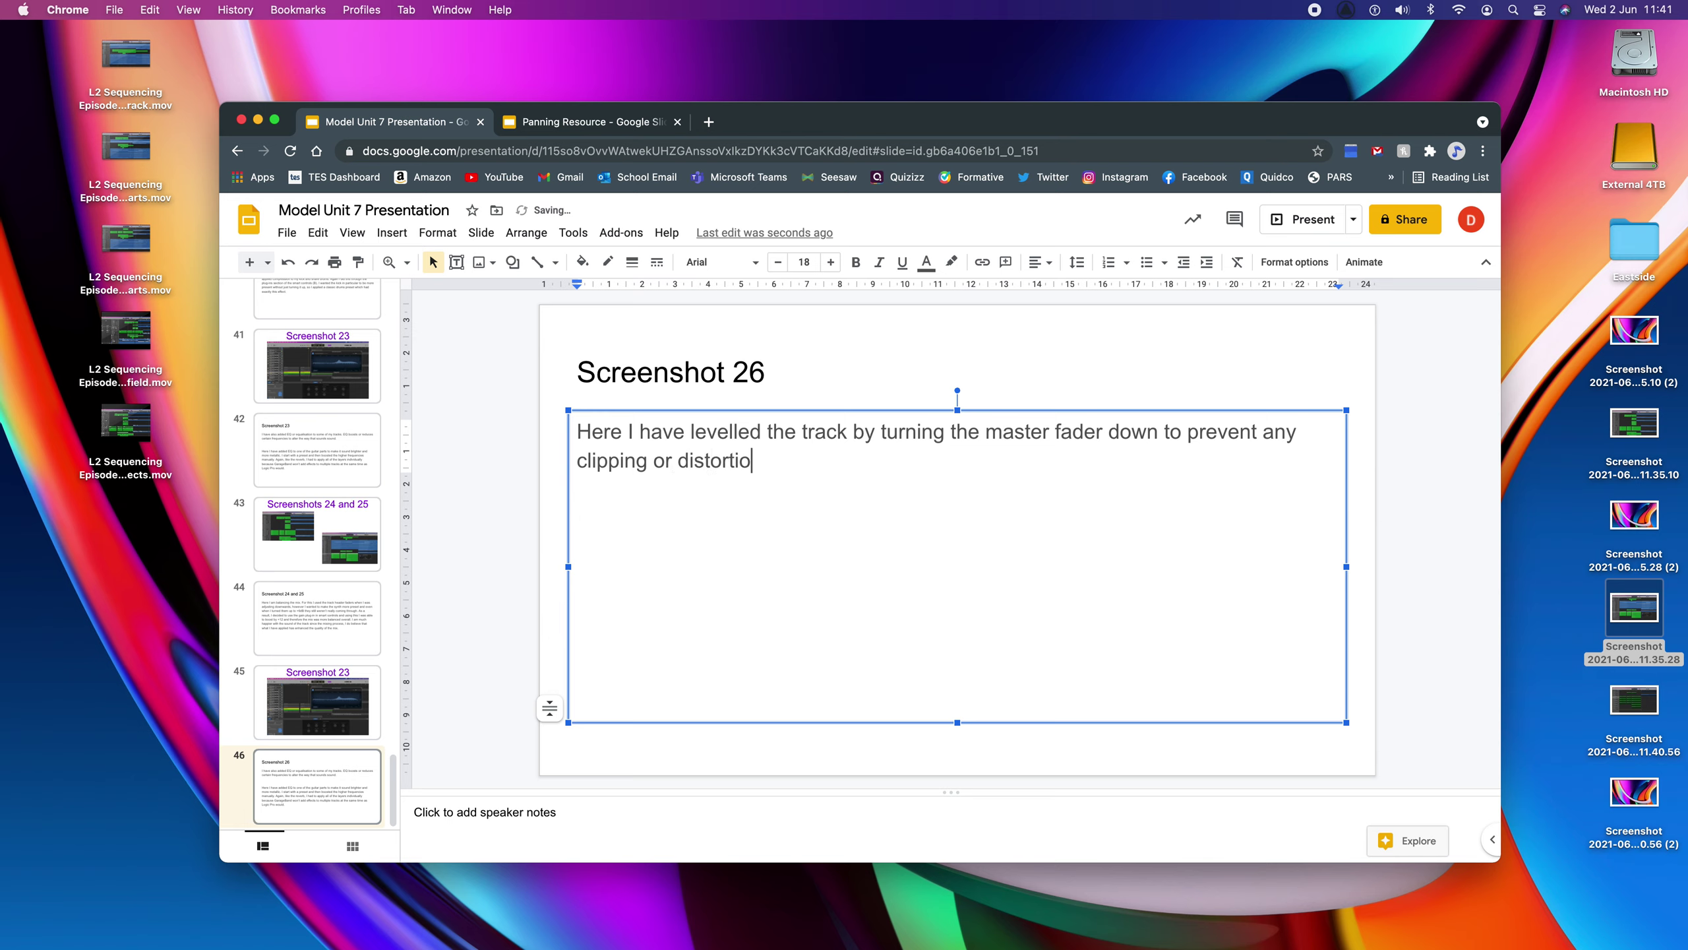